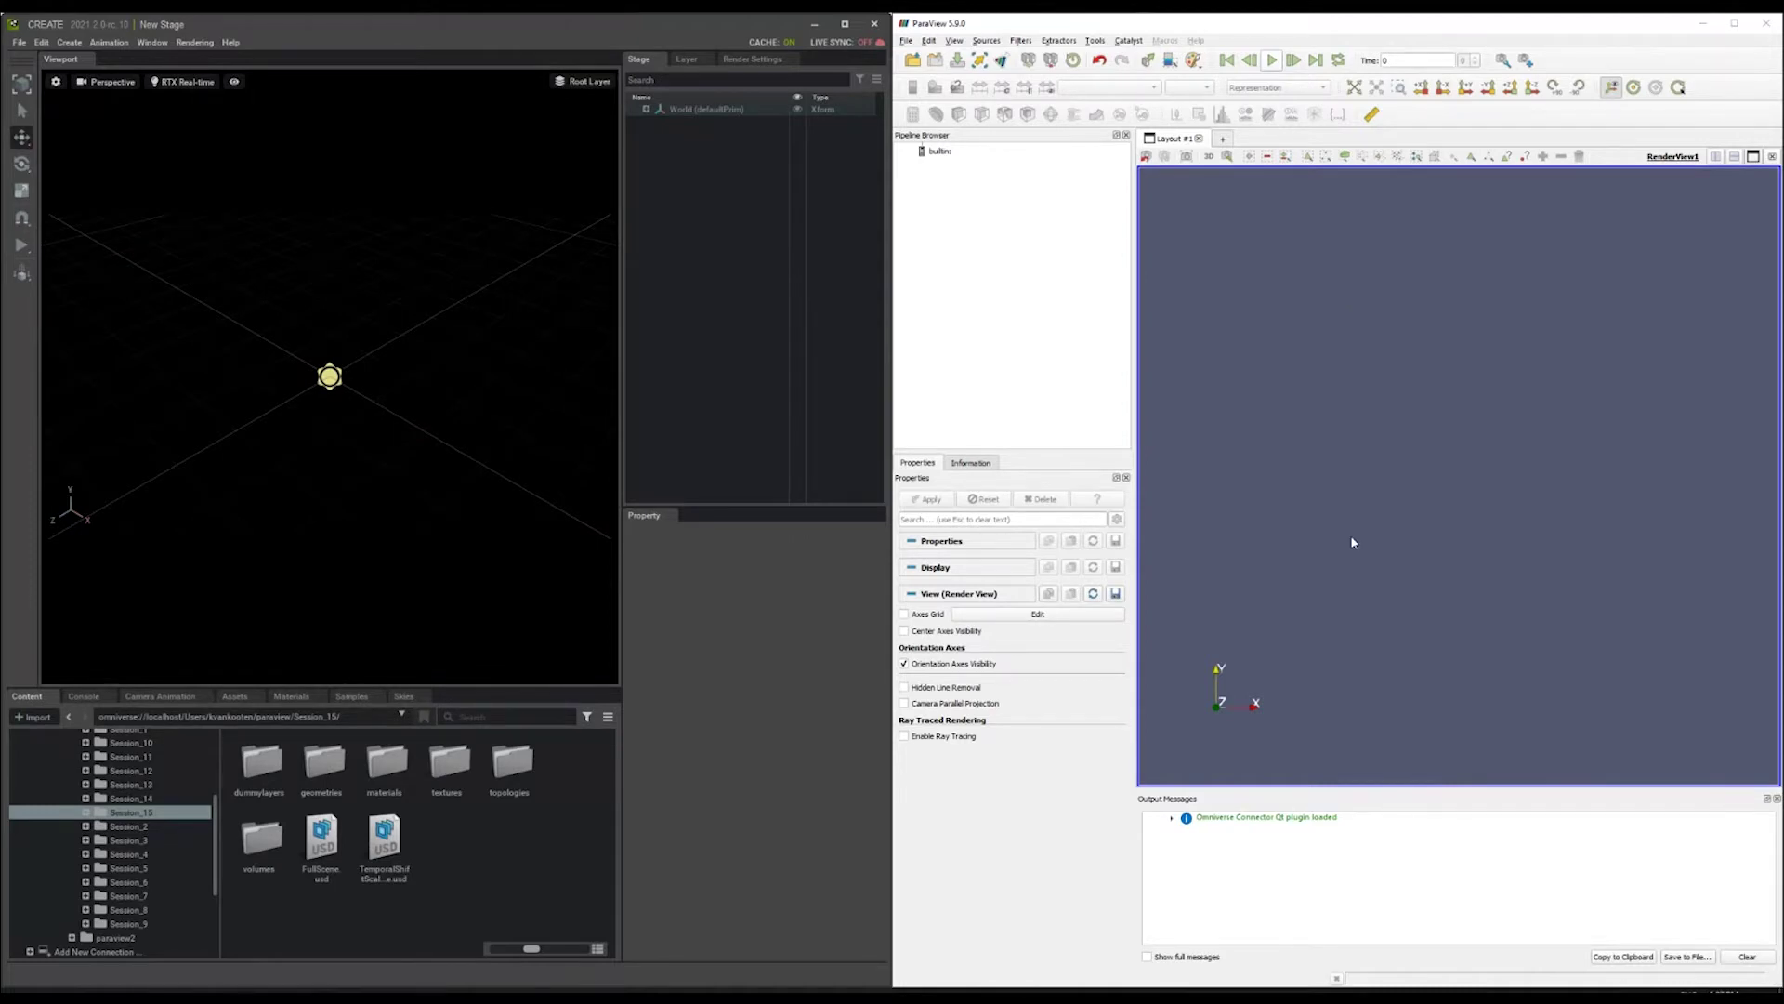
Add a Wavelet source from the Sources > Data Objects menu.
mouse_move(430, 632)
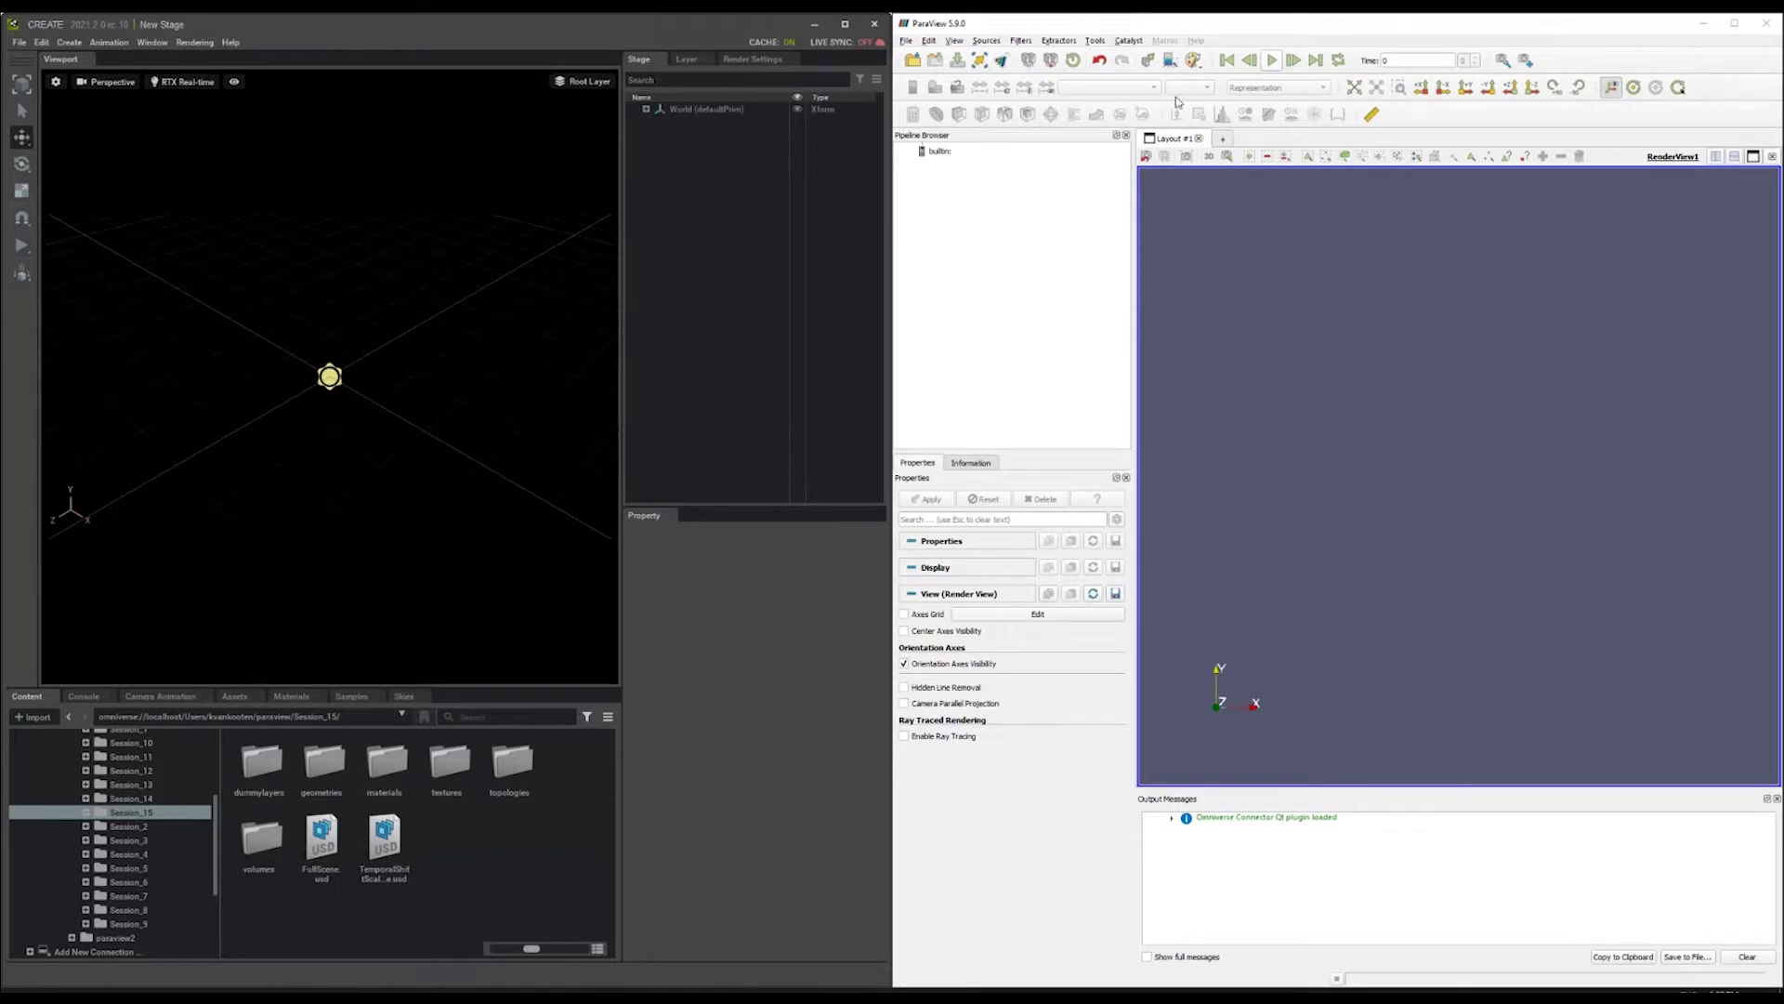
left_click(1297, 35)
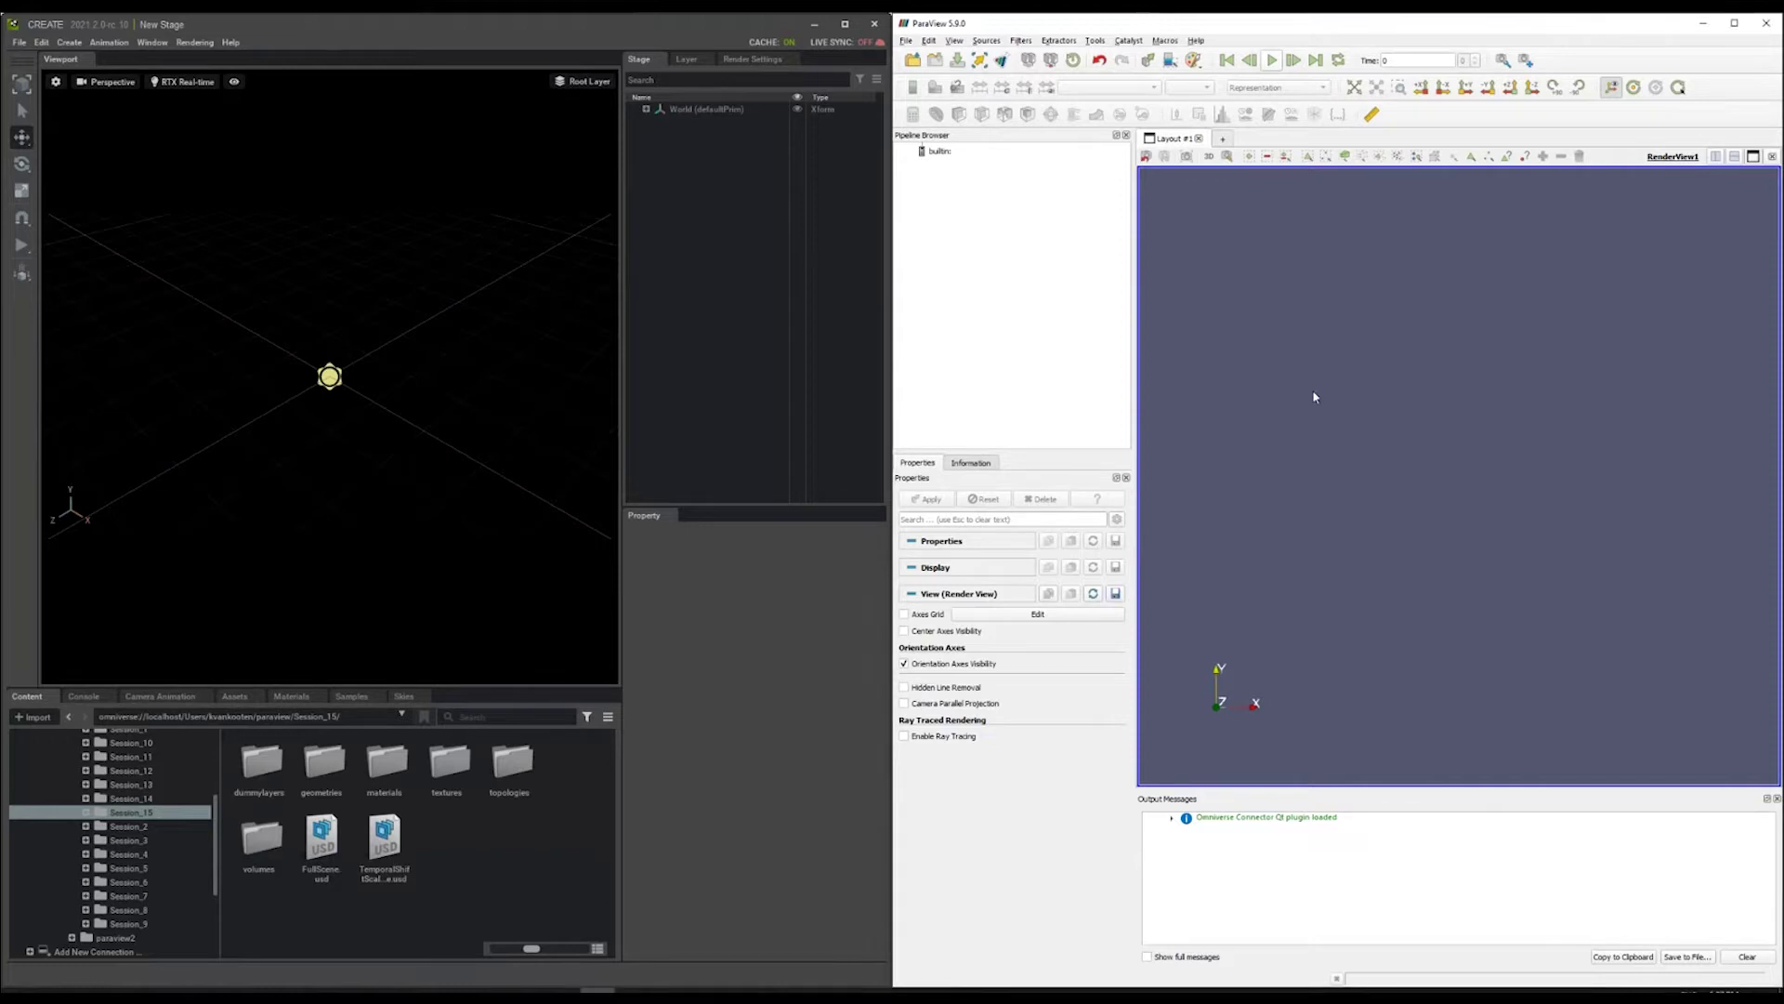
key("alt+s")
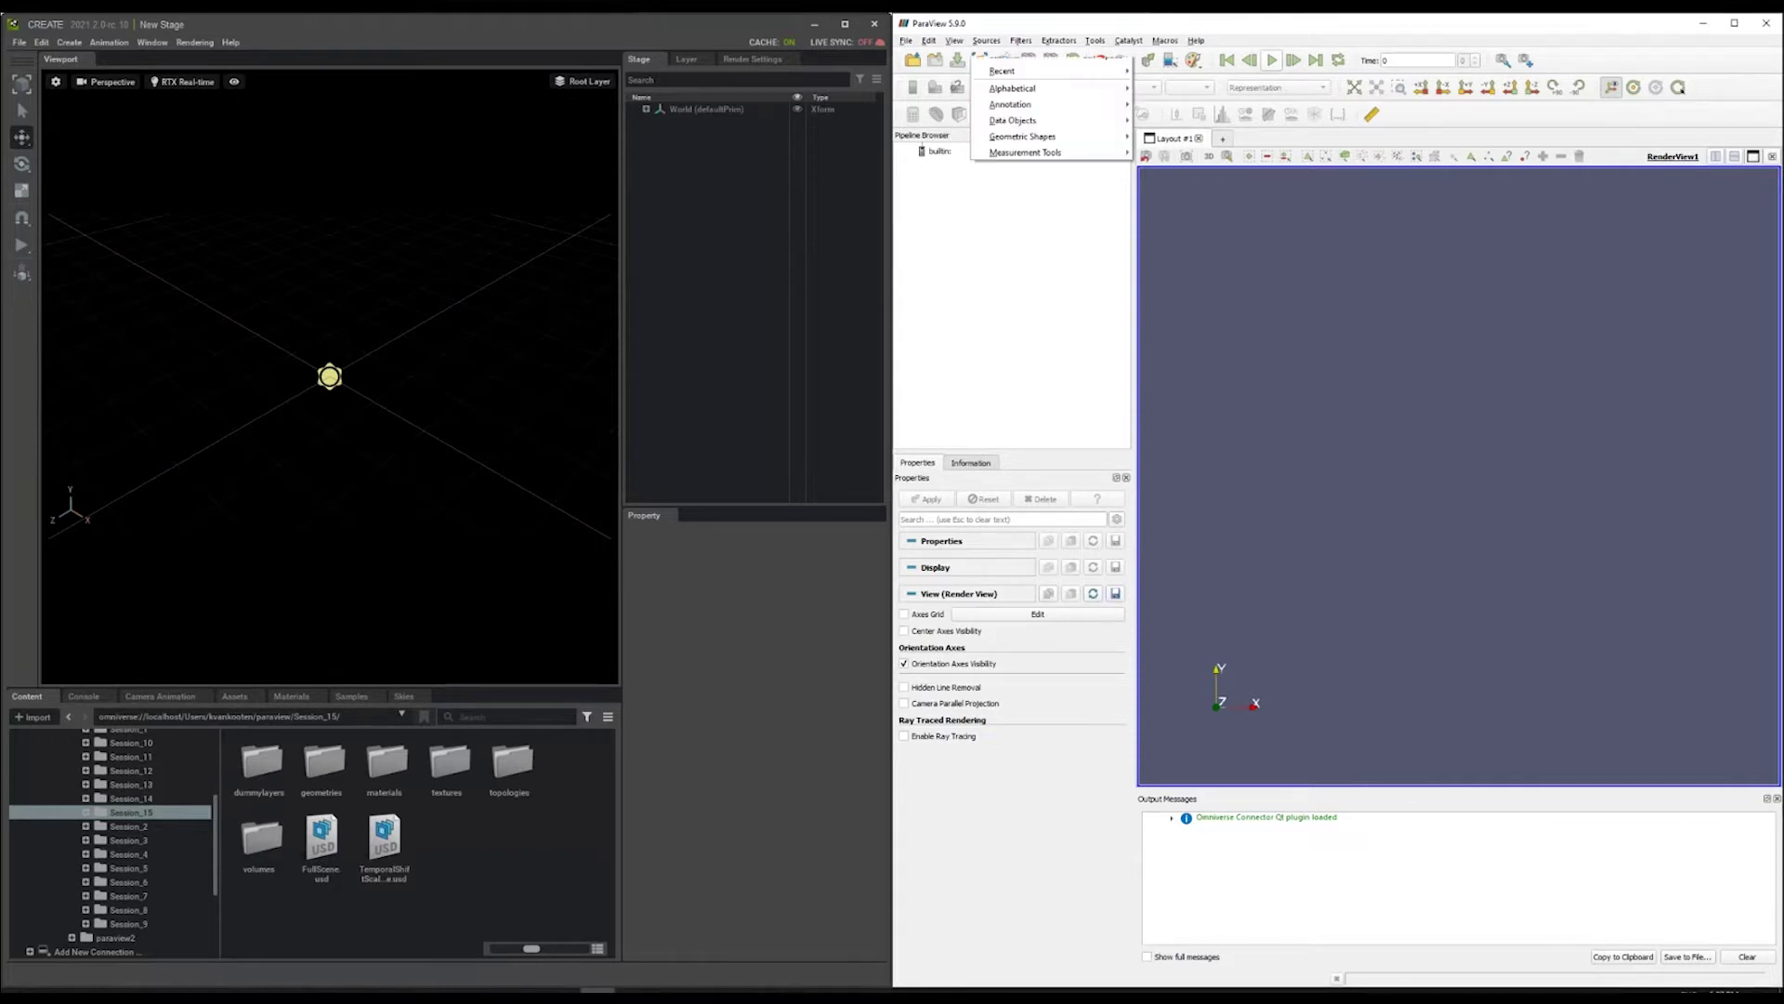
mouse_move(1068, 120)
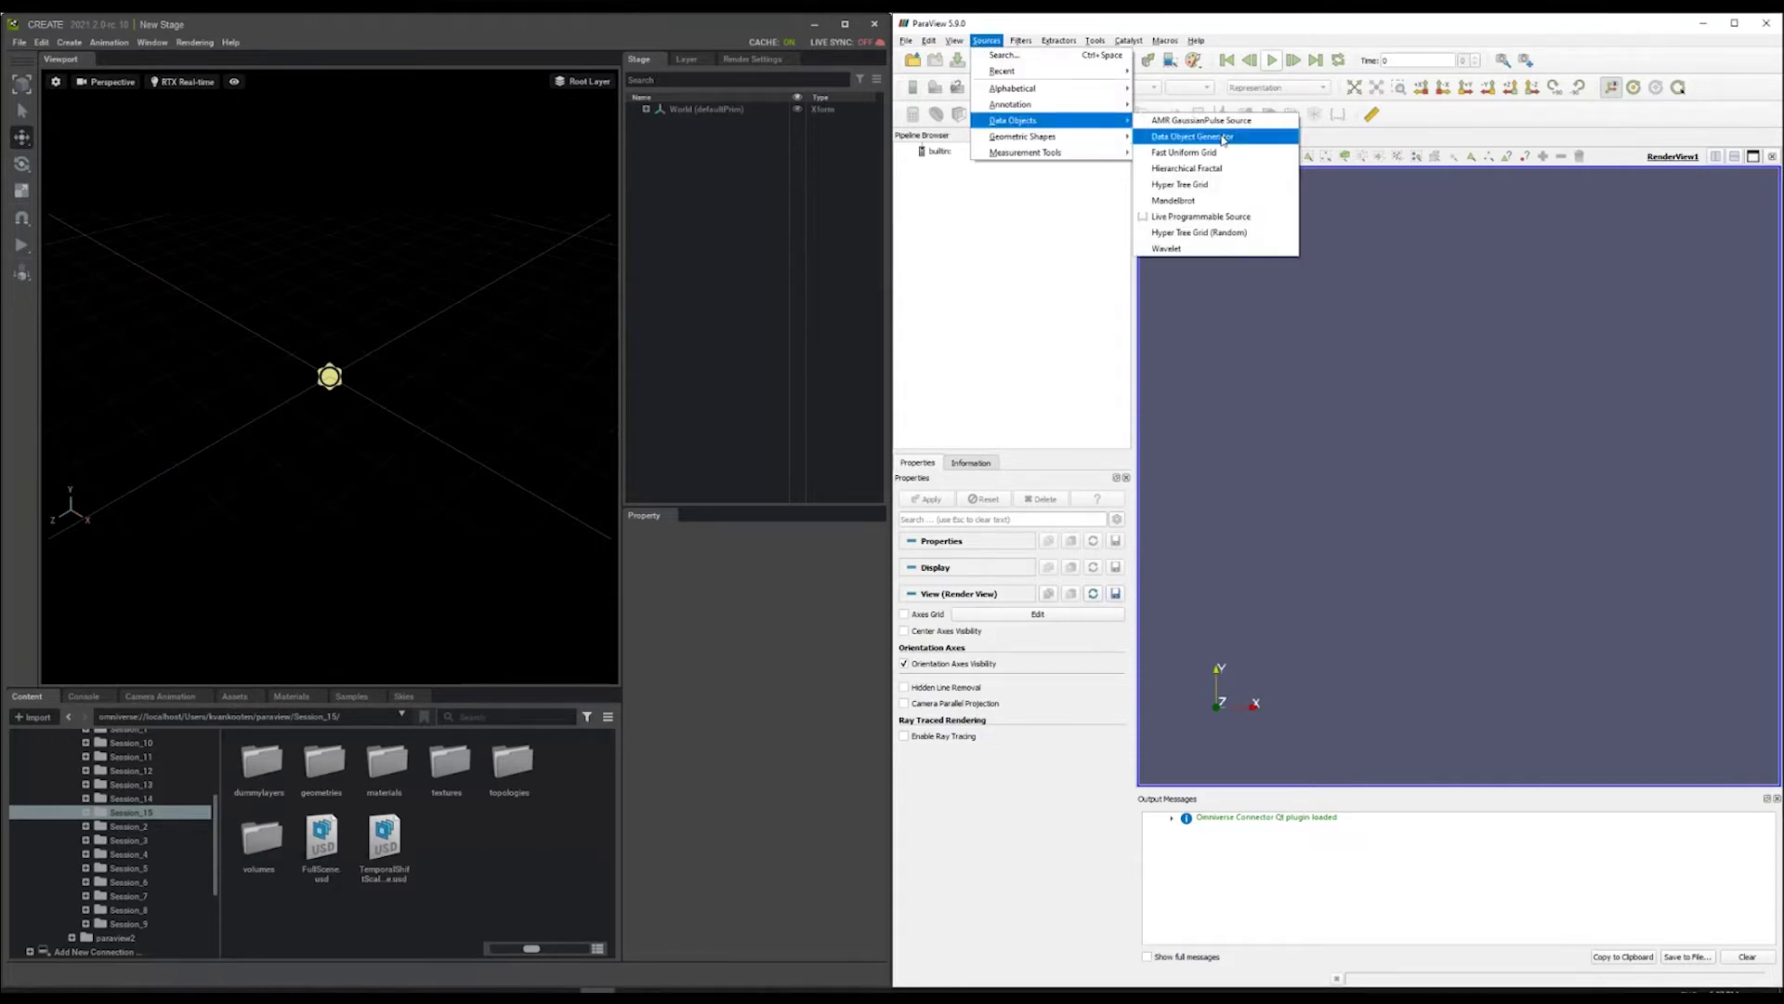
left_click(1215, 250)
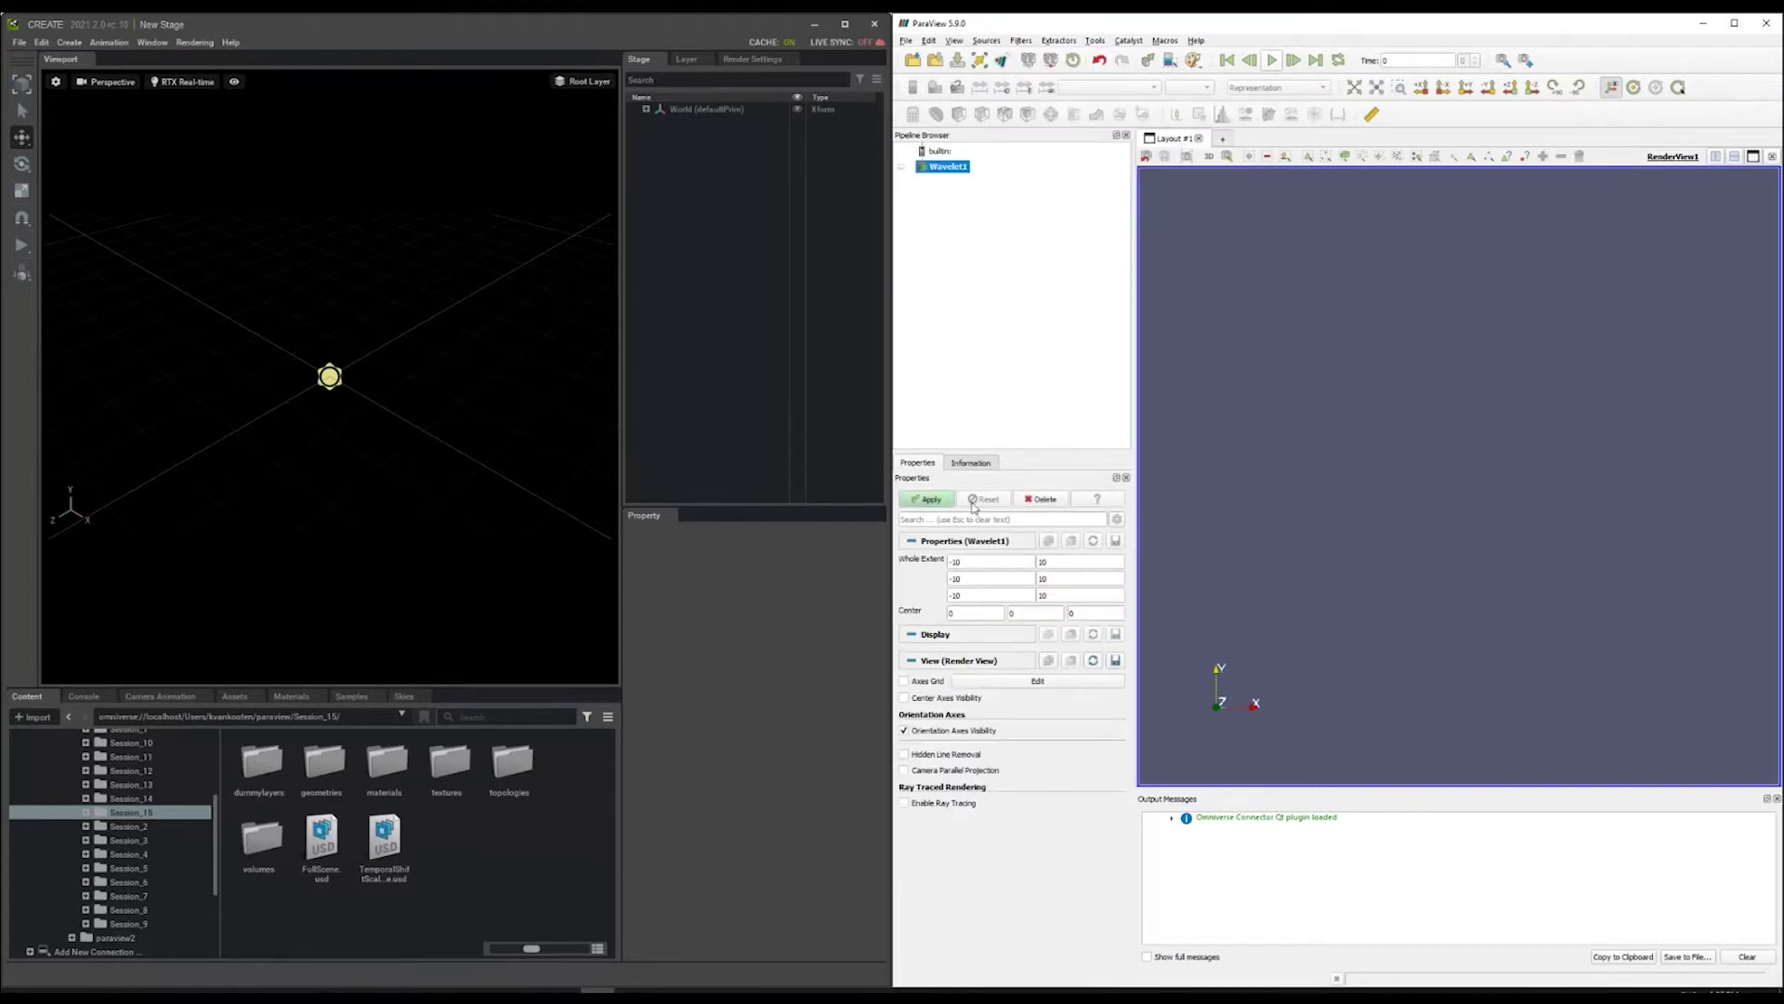
Set the Wavelet's Whole Extent minimums to -100 on all three axes.
left_click(974, 563)
type("0")
left_click(963, 580)
type("0")
left_click_drag(967, 596, 948, 596)
type("-100")
Set the Wavelet's Whole Extent maximums to 100 on all three axes.
left_click(1066, 563)
type("0")
left_click_drag(1057, 579, 1038, 579)
type("00")
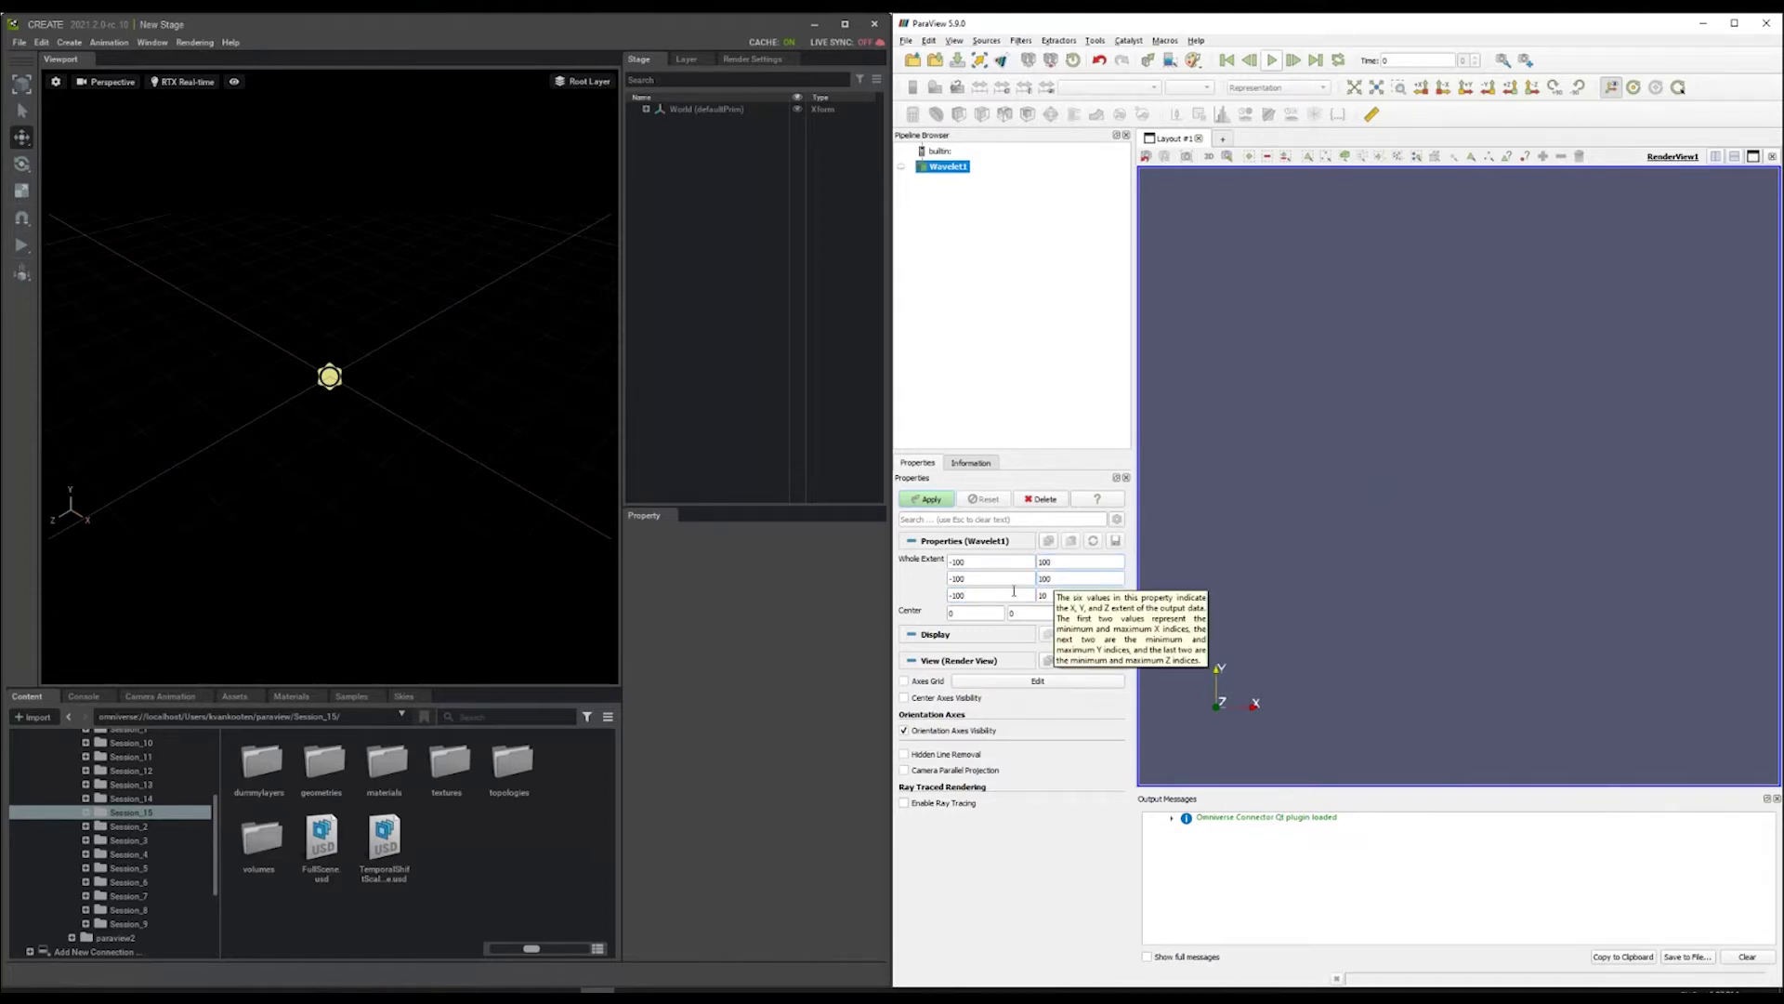
double_click(1054, 596)
type("10")
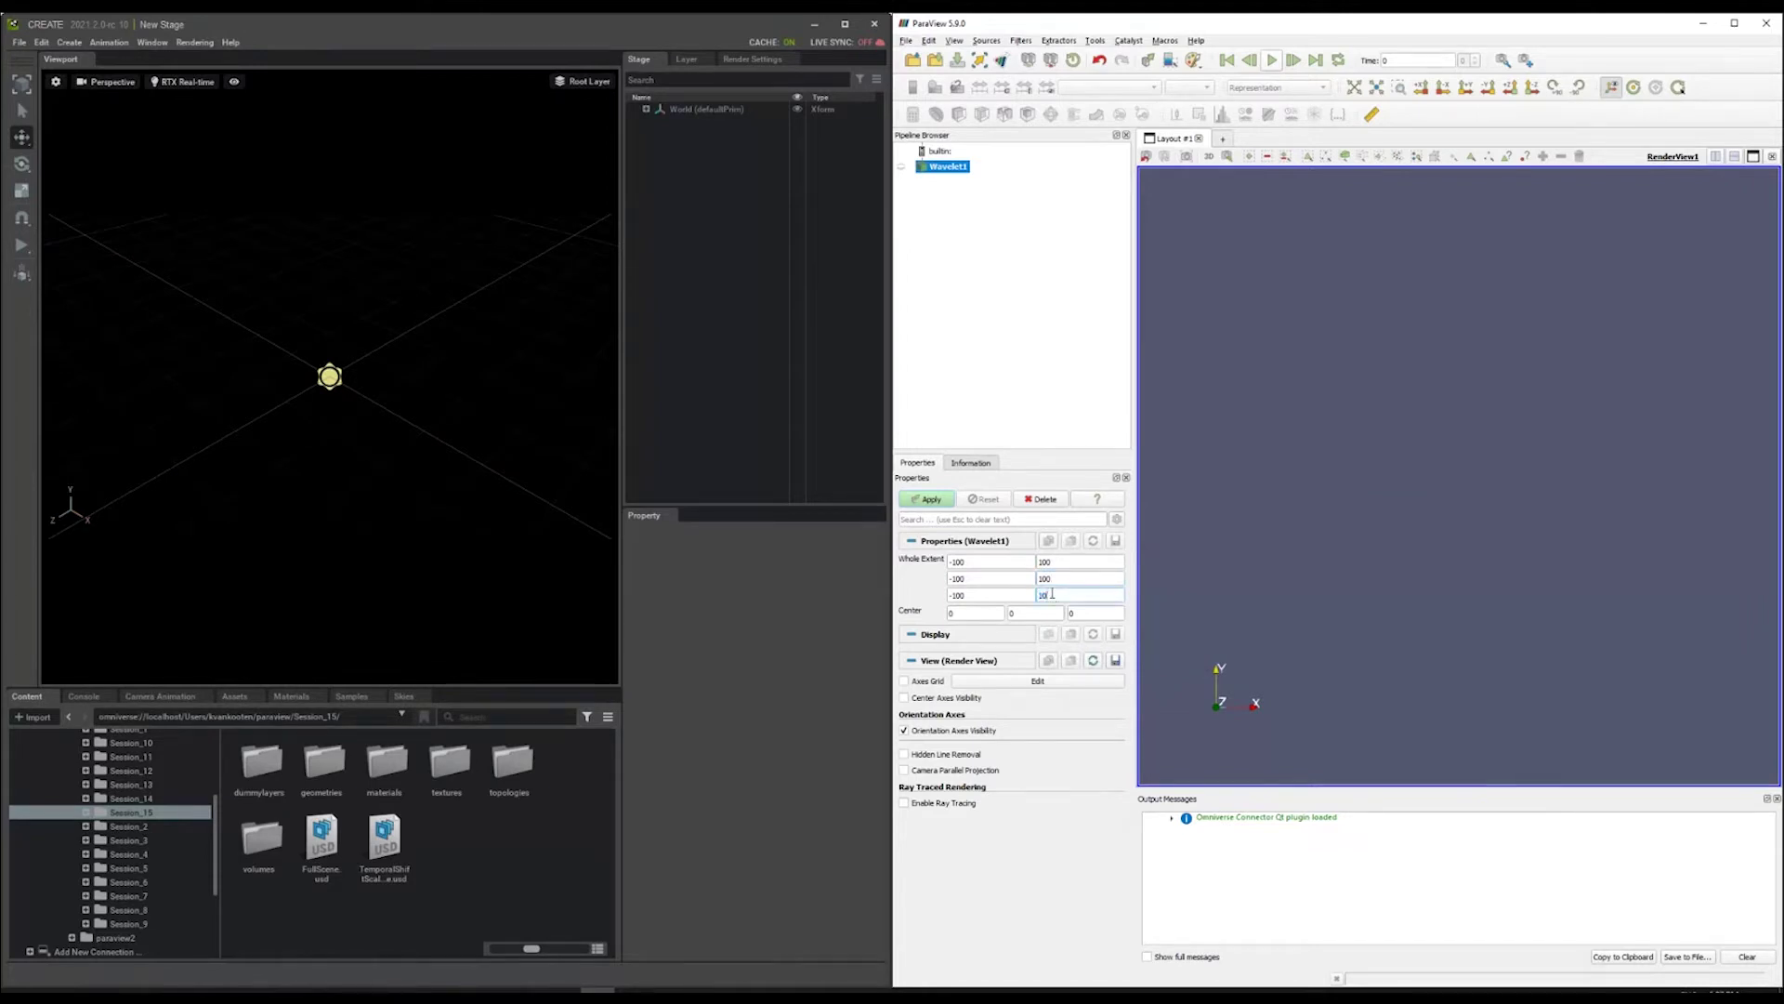
type("0")
Apply Wavelet1 with the -100 to 100 extent and orbit around its outline box.
left_click(930, 501)
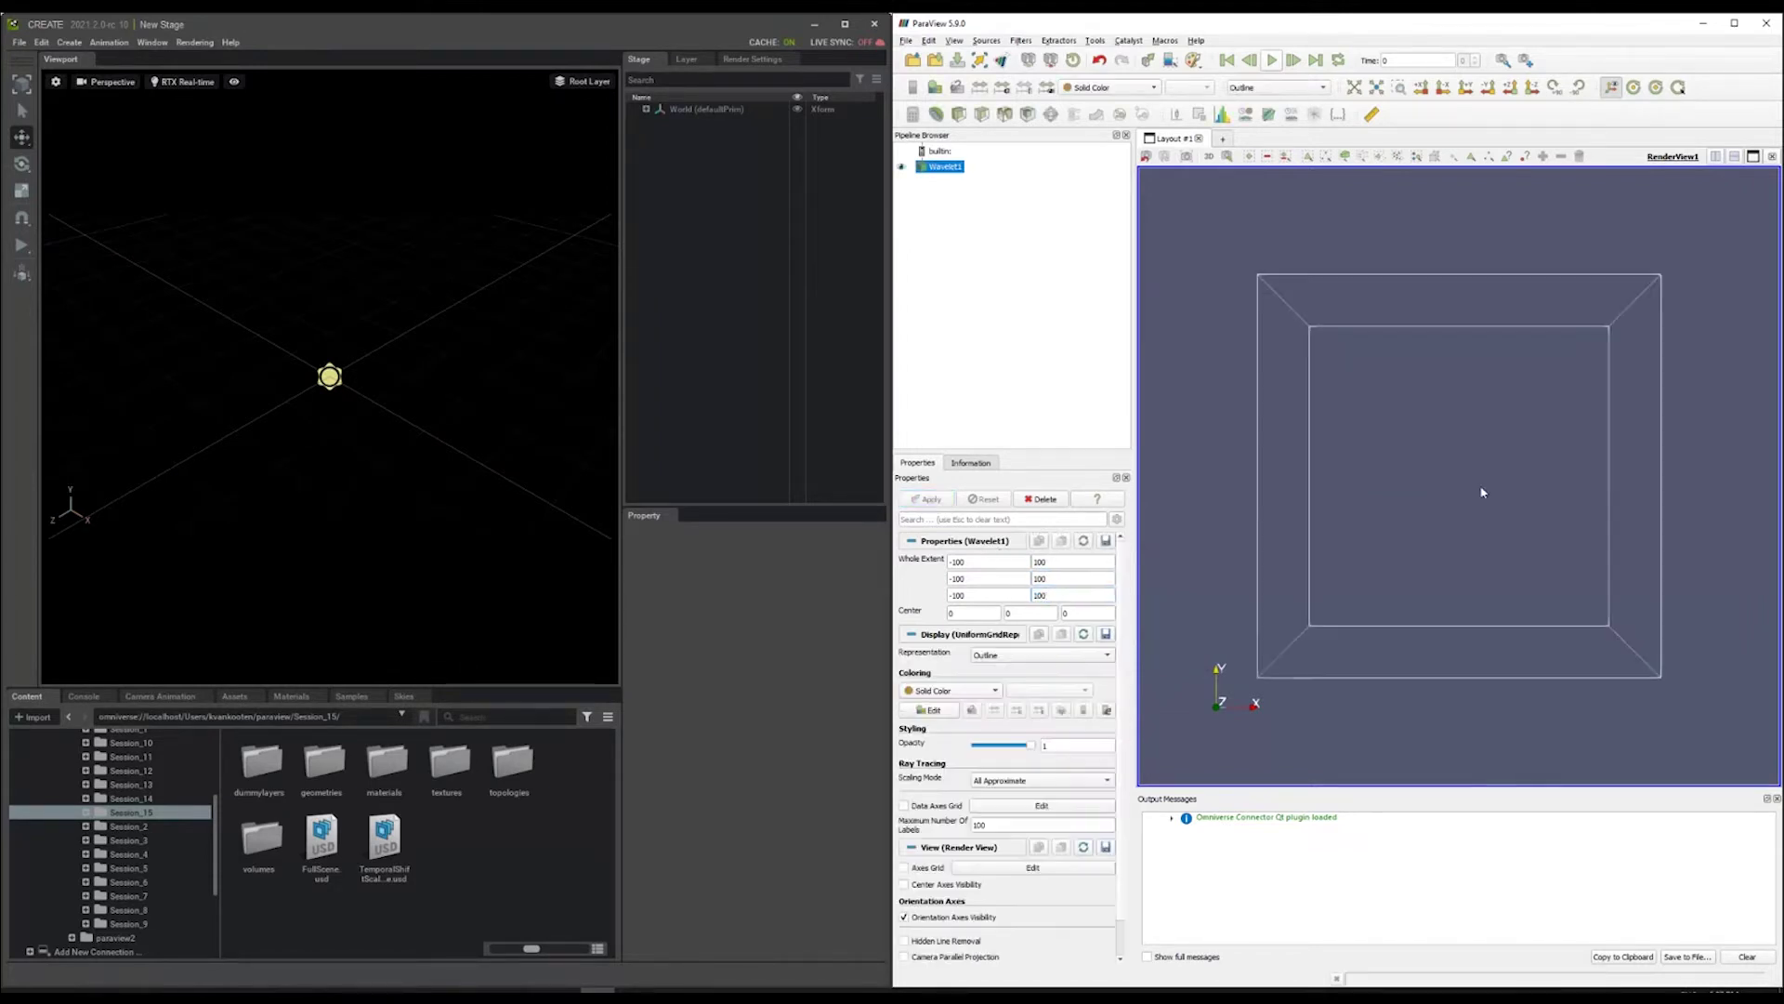
left_click_drag(1355, 360, 1279, 397)
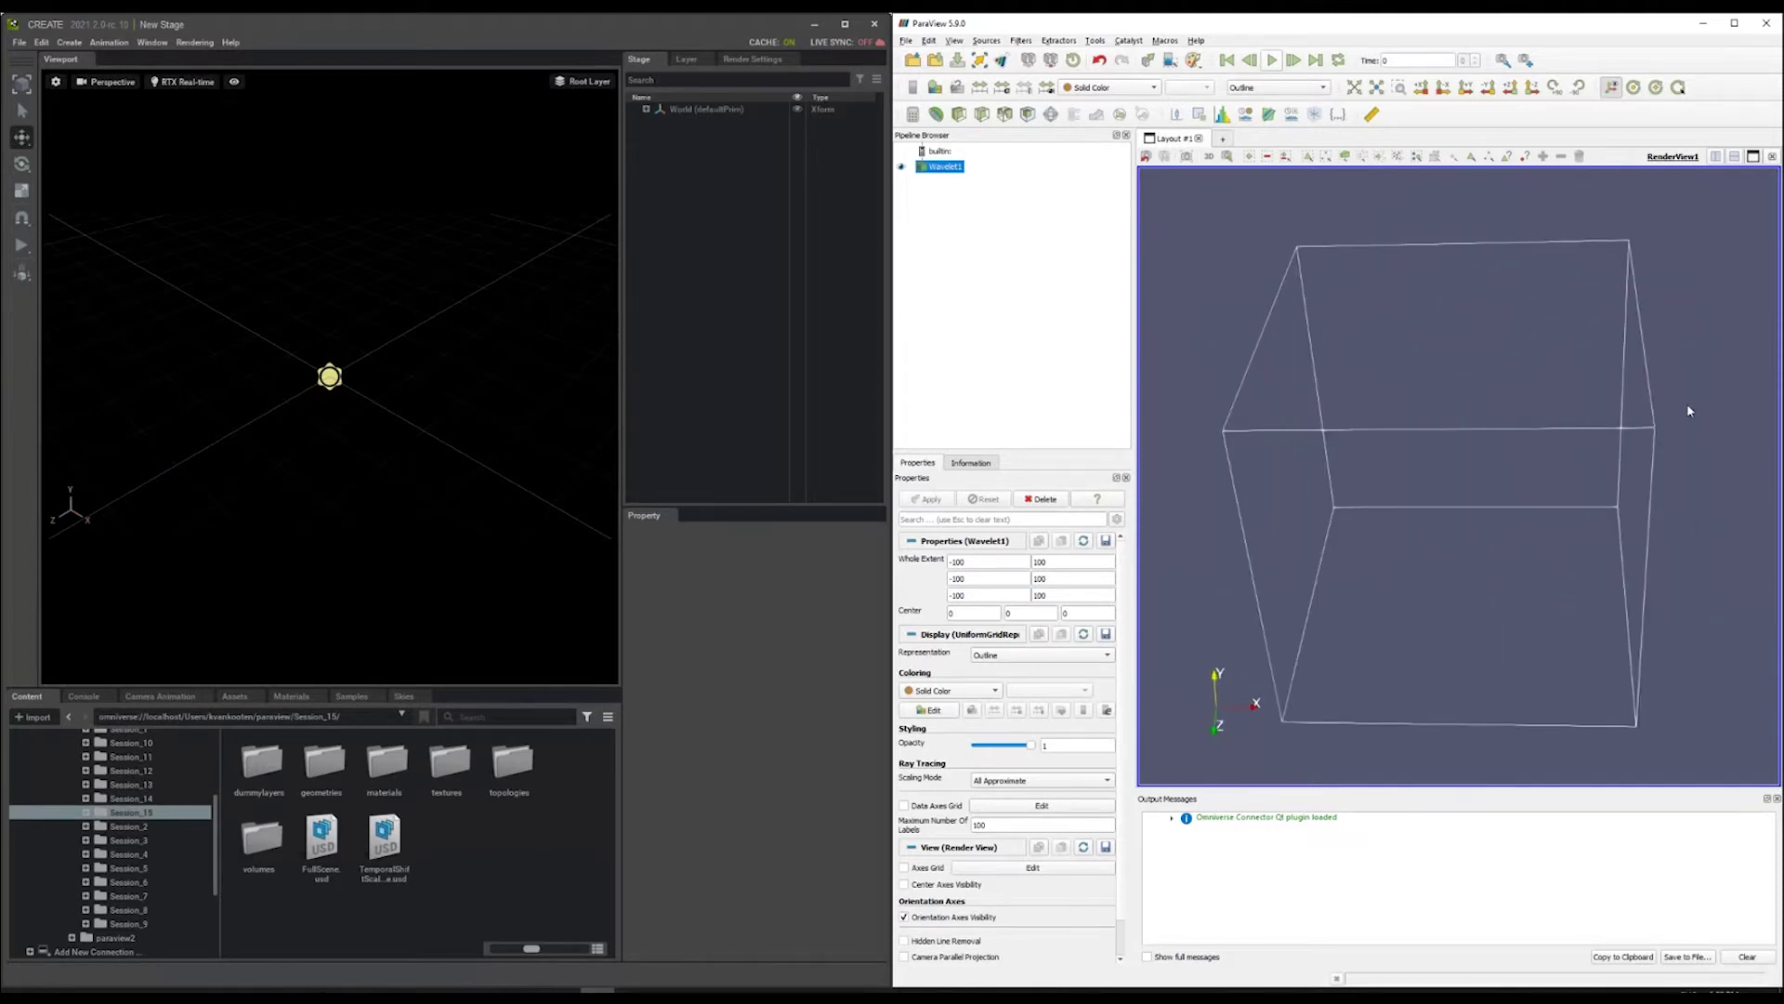
left_click_drag(1676, 422, 1627, 394)
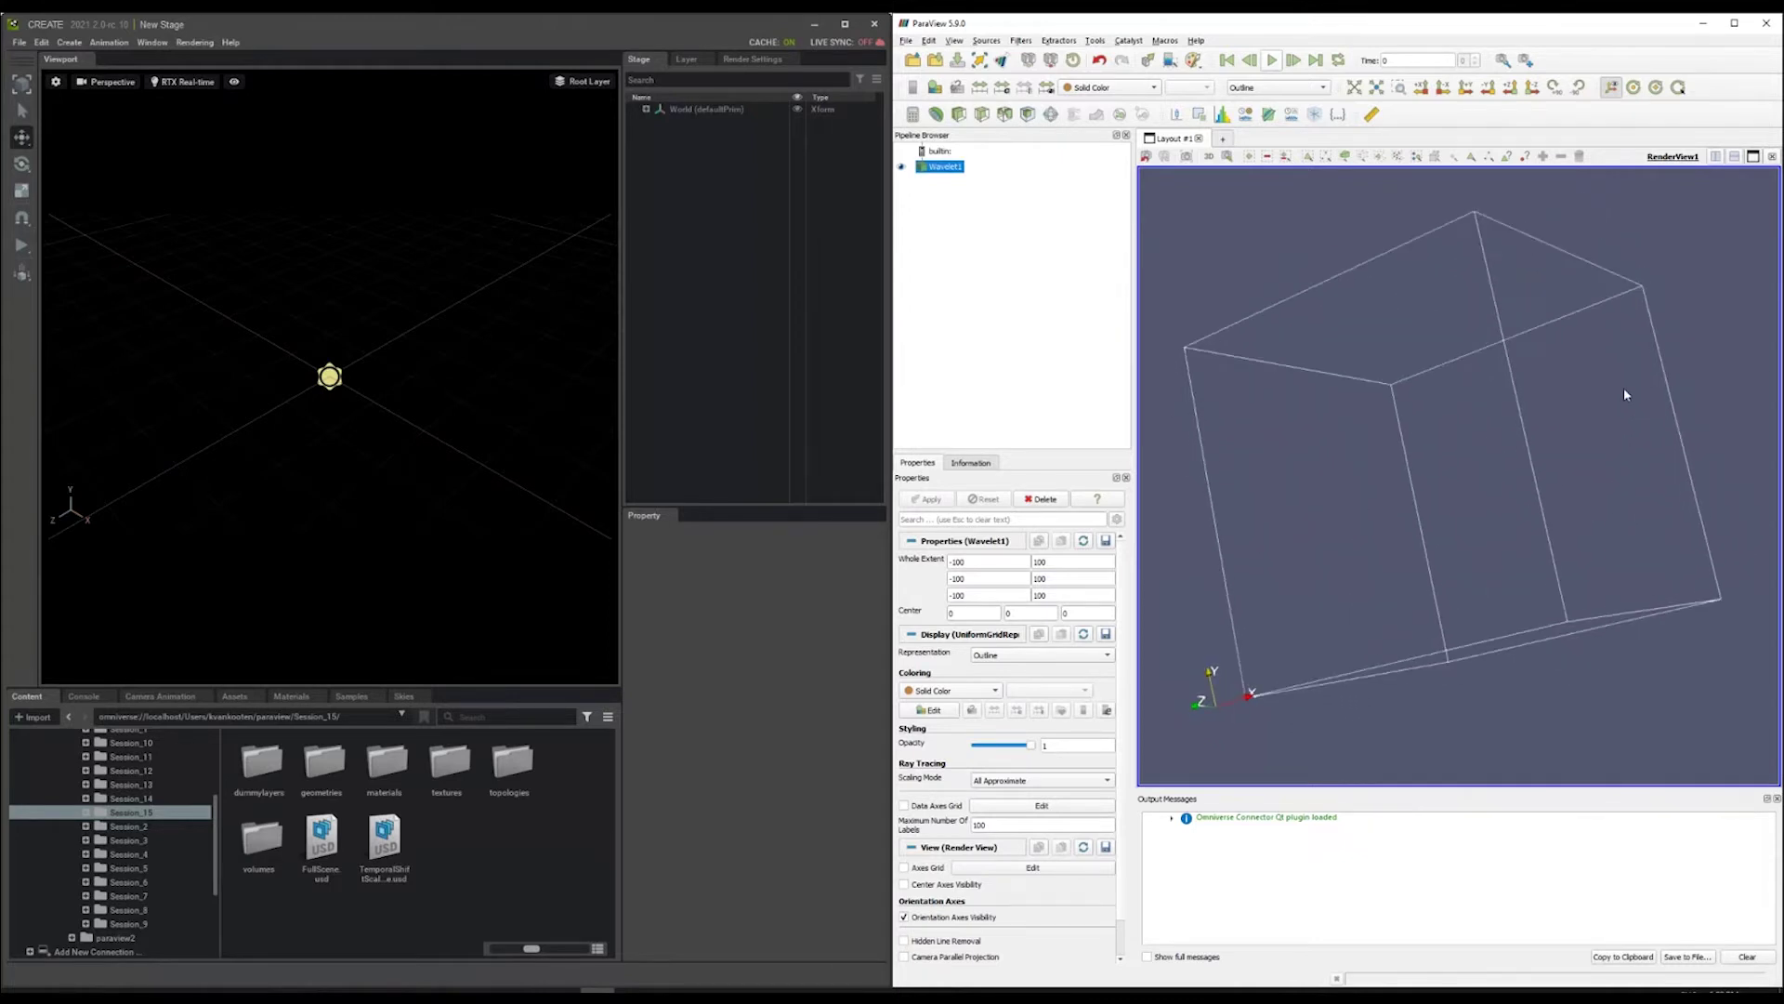
Add and apply a Contour filter on Wavelet1's RTData, then orbit the red isosurface.
left_click(937, 116)
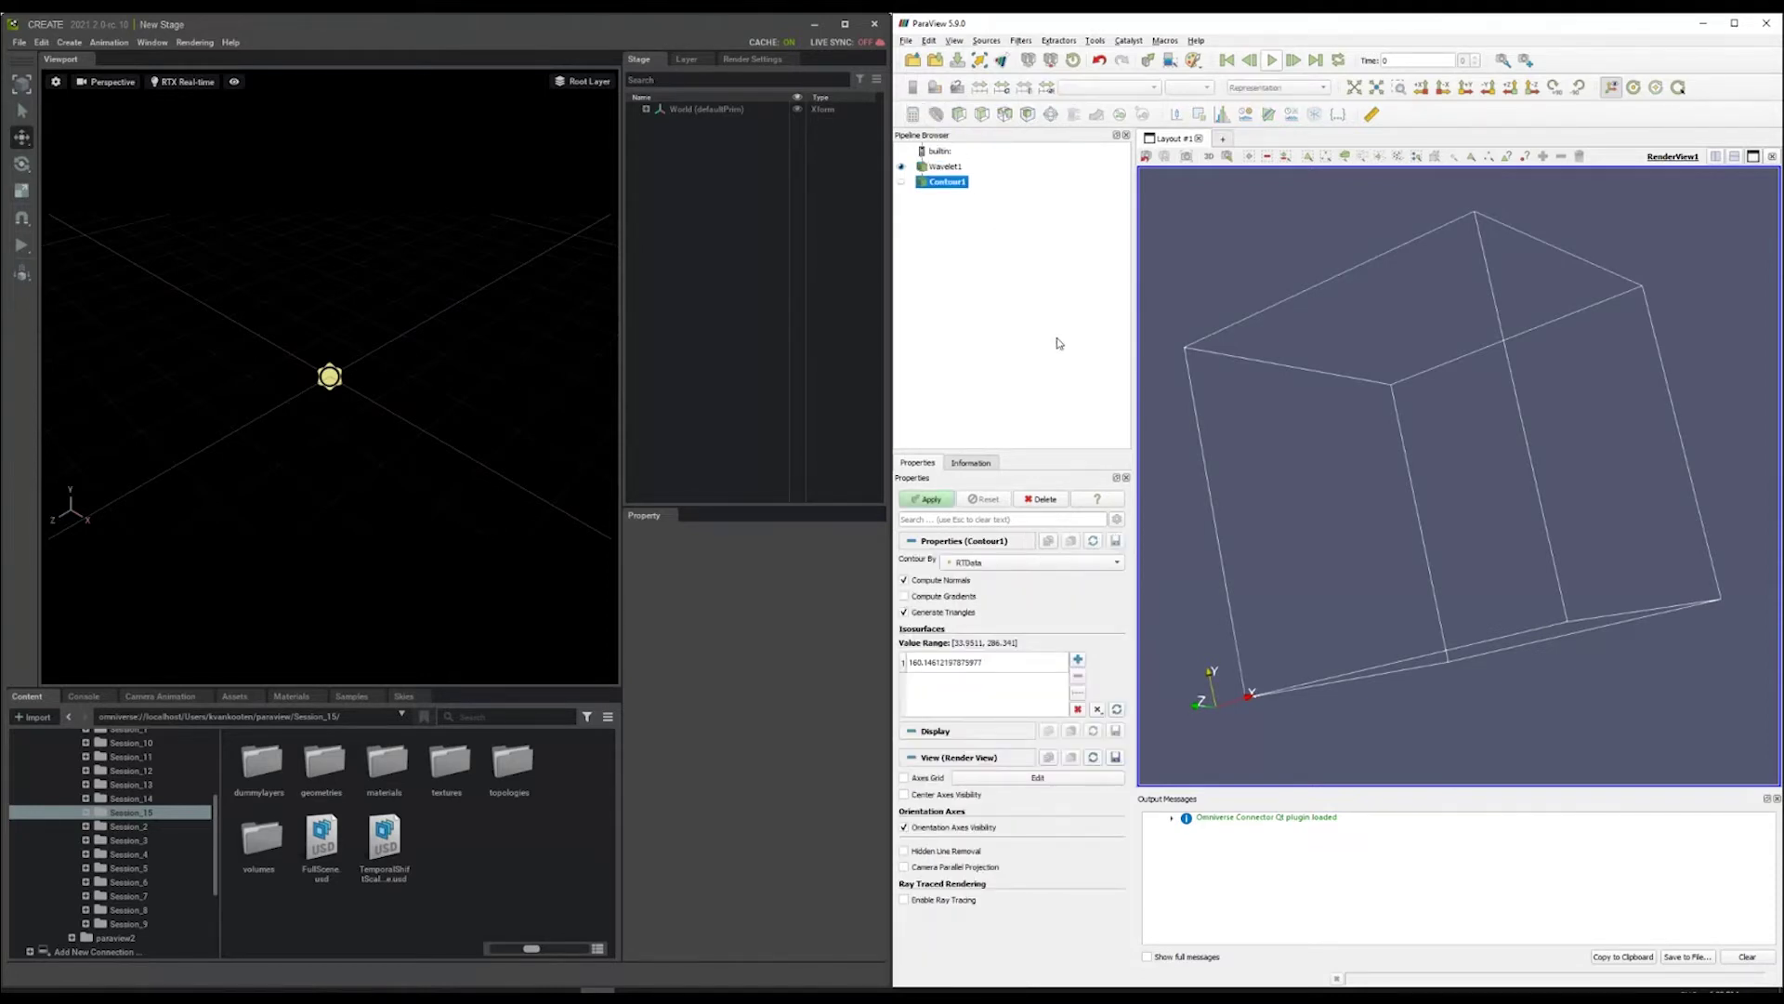
left_click(932, 500)
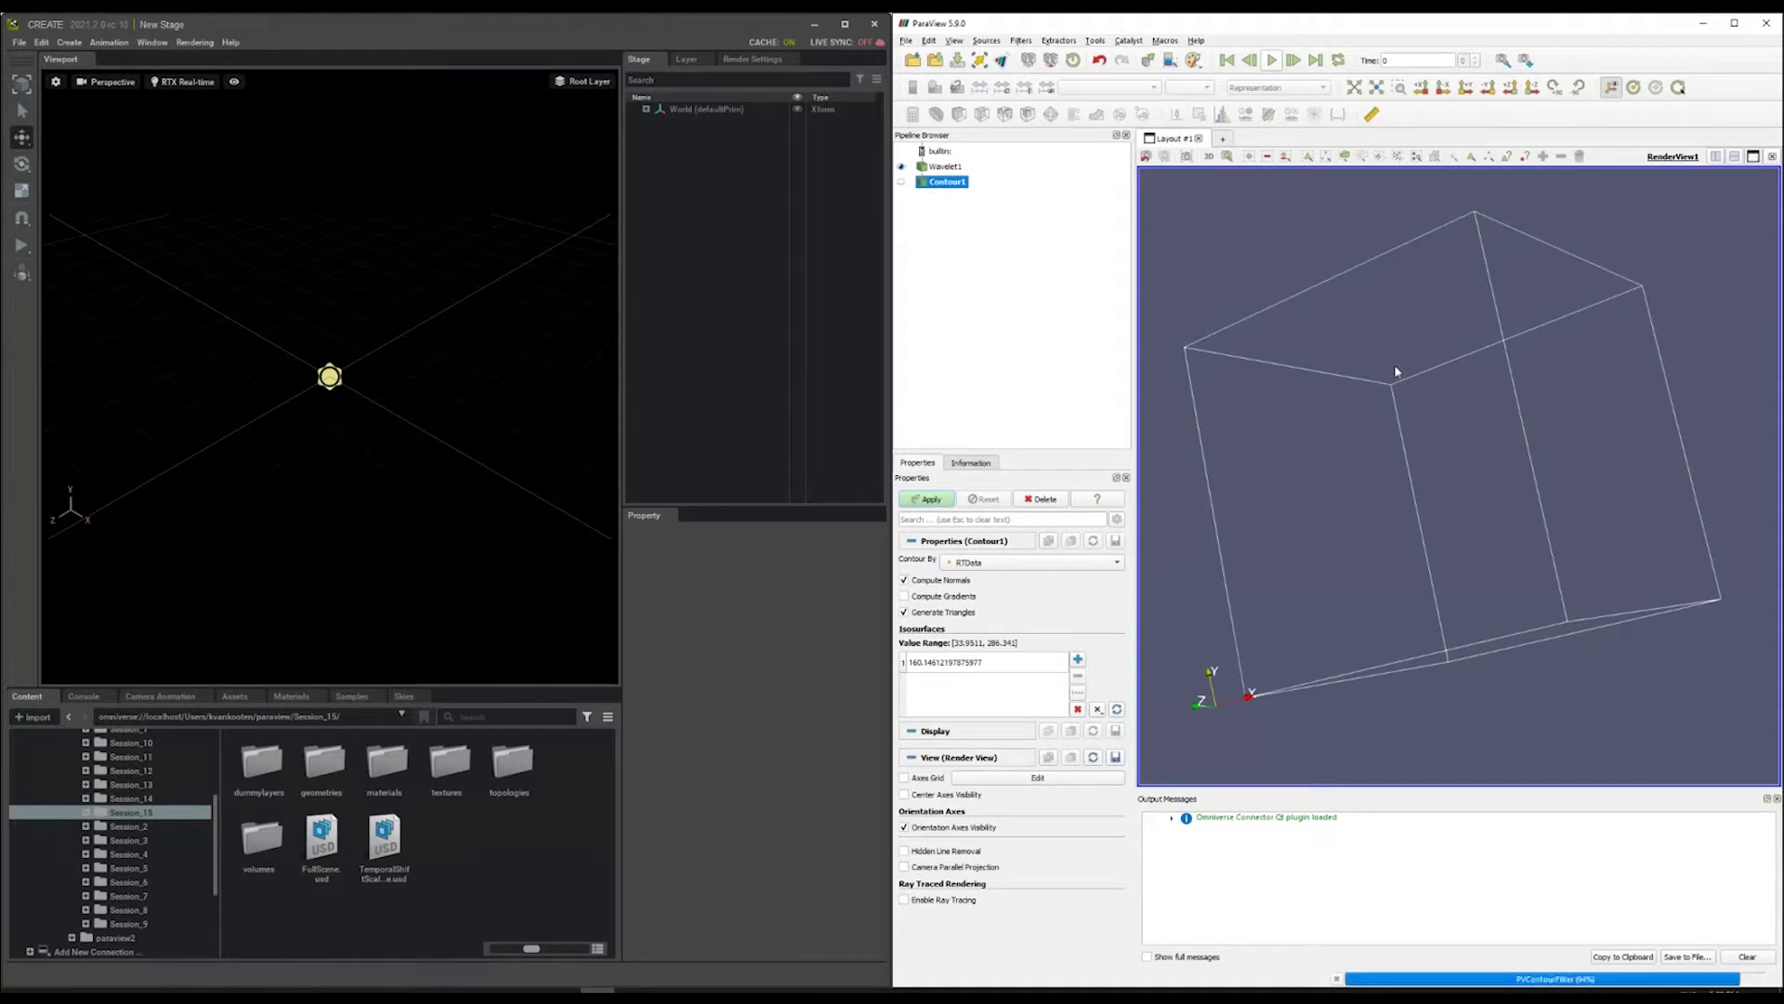
mouse_move(1582, 359)
left_mouse_down()
mouse_move(1571, 418)
mouse_move(1626, 336)
mouse_move(1504, 326)
mouse_move(1507, 298)
mouse_move(1612, 338)
mouse_move(1625, 414)
mouse_move(1578, 383)
left_mouse_up()
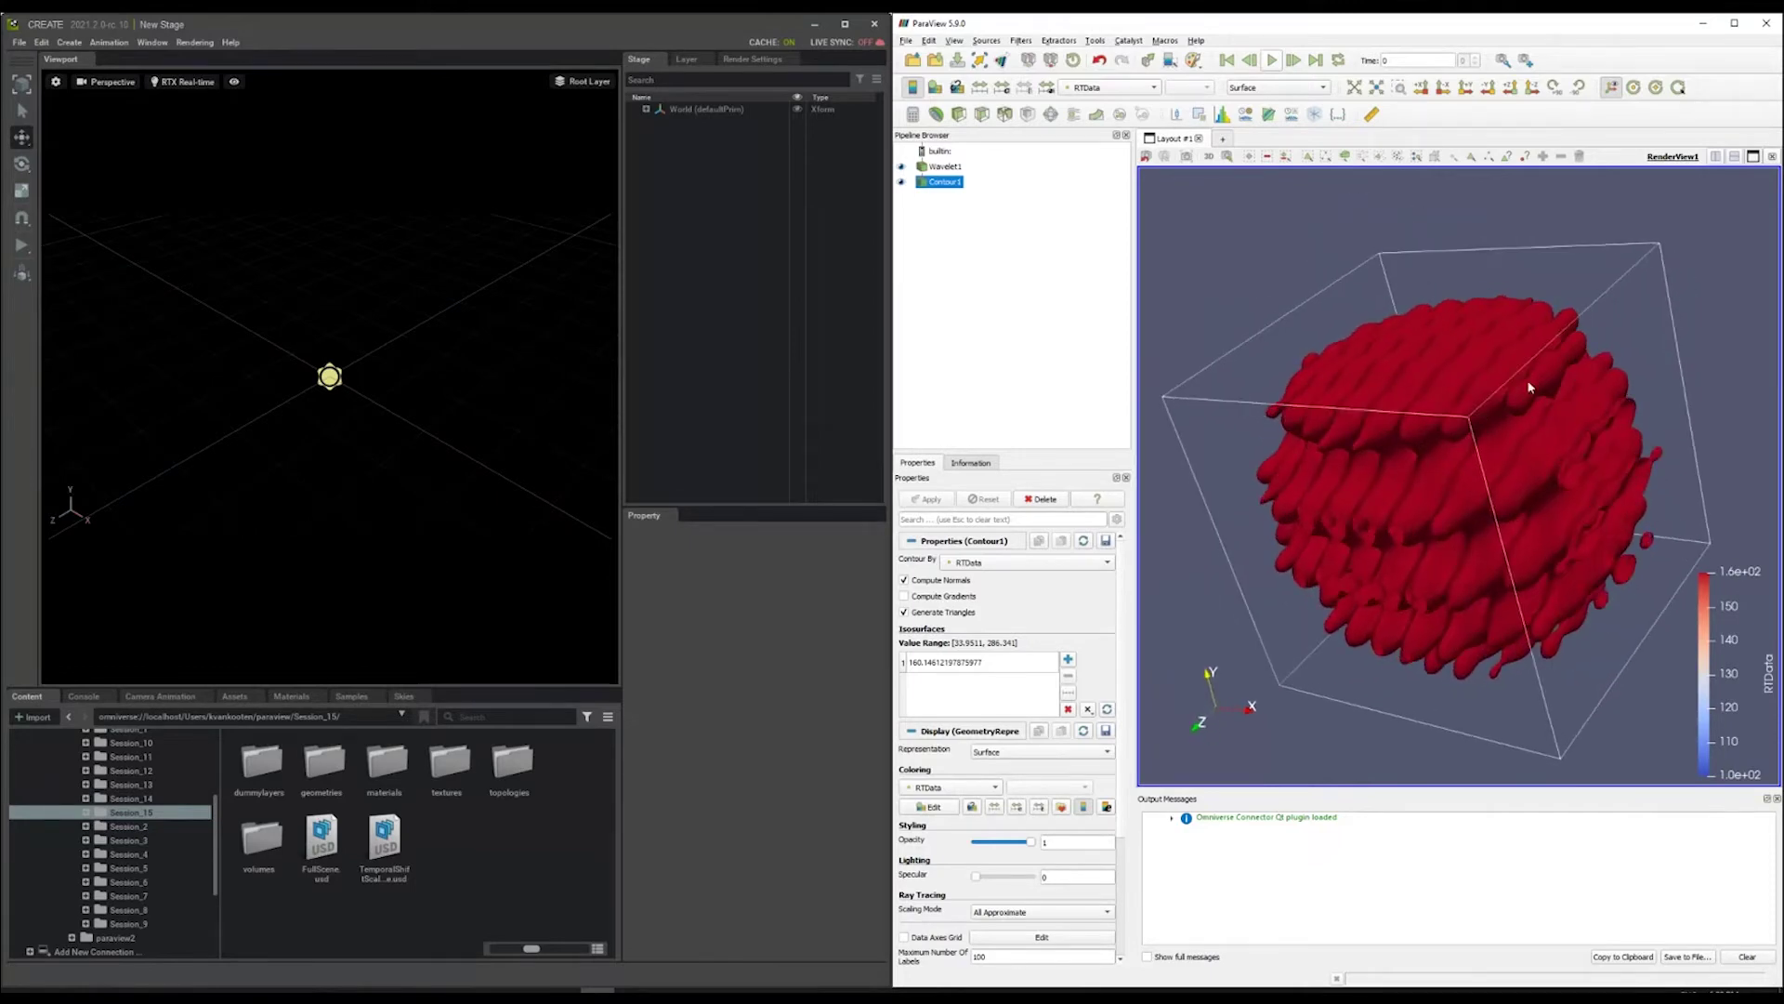
left_click_drag(1573, 568, 1402, 448)
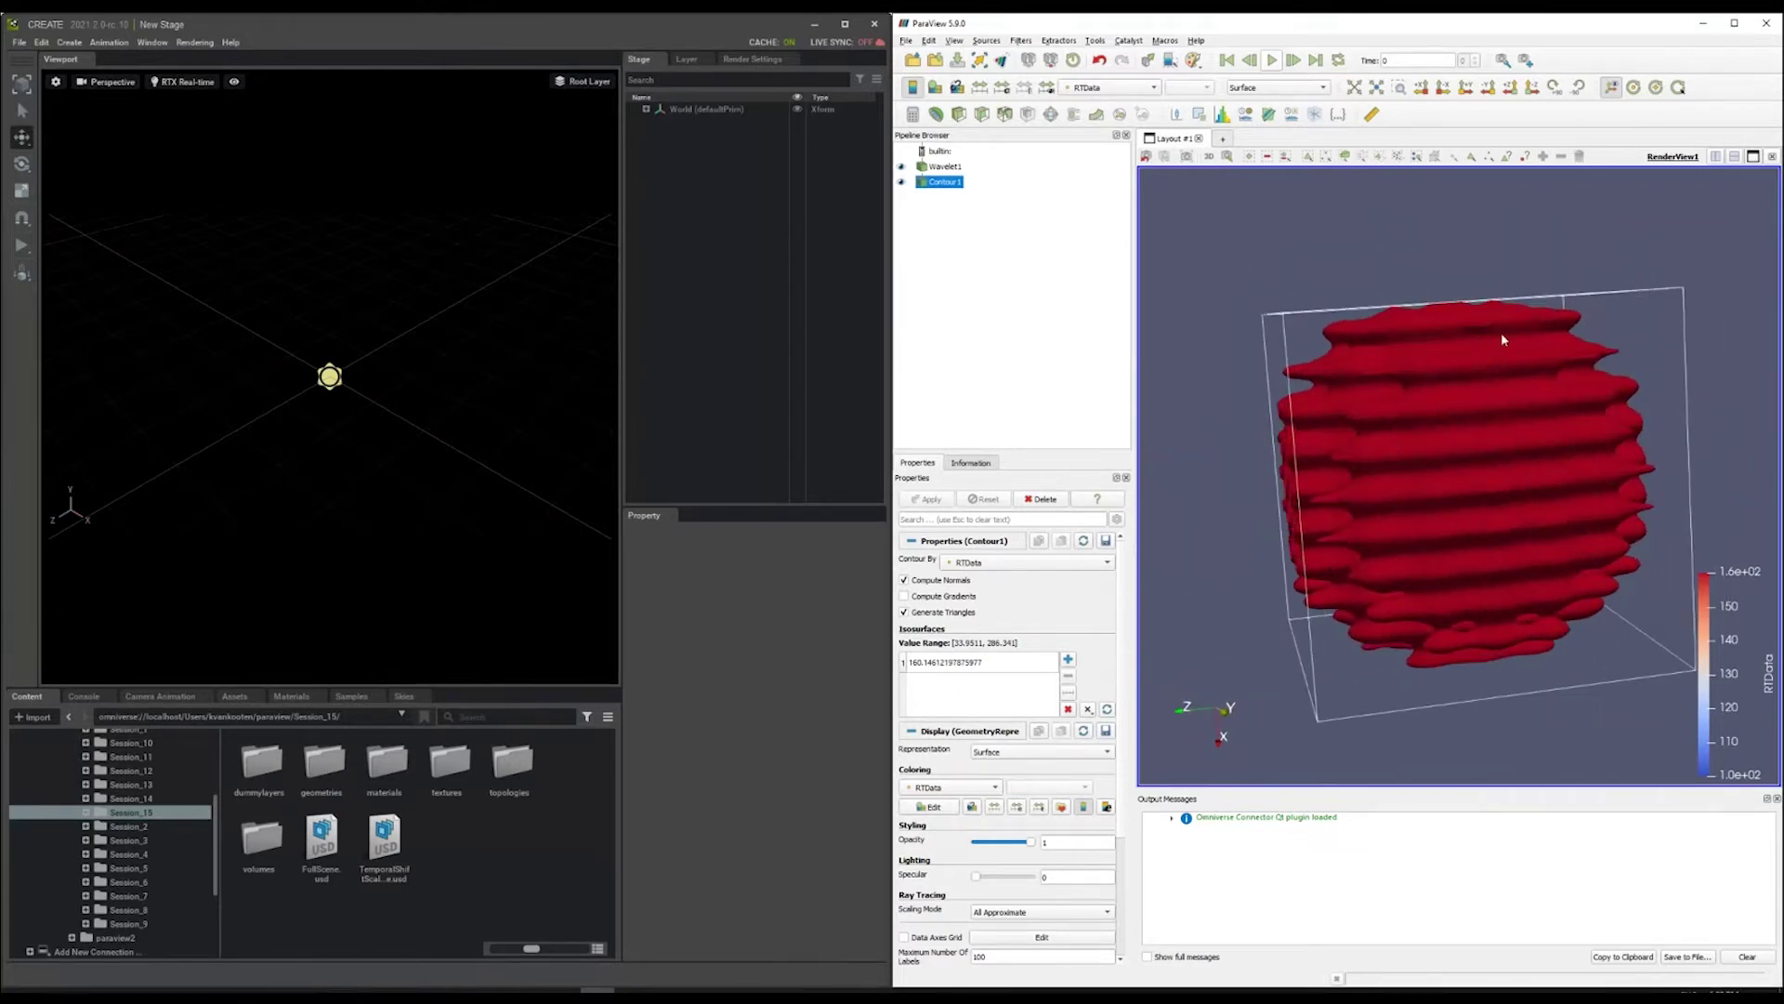
left_click_drag(1501, 336, 1371, 255)
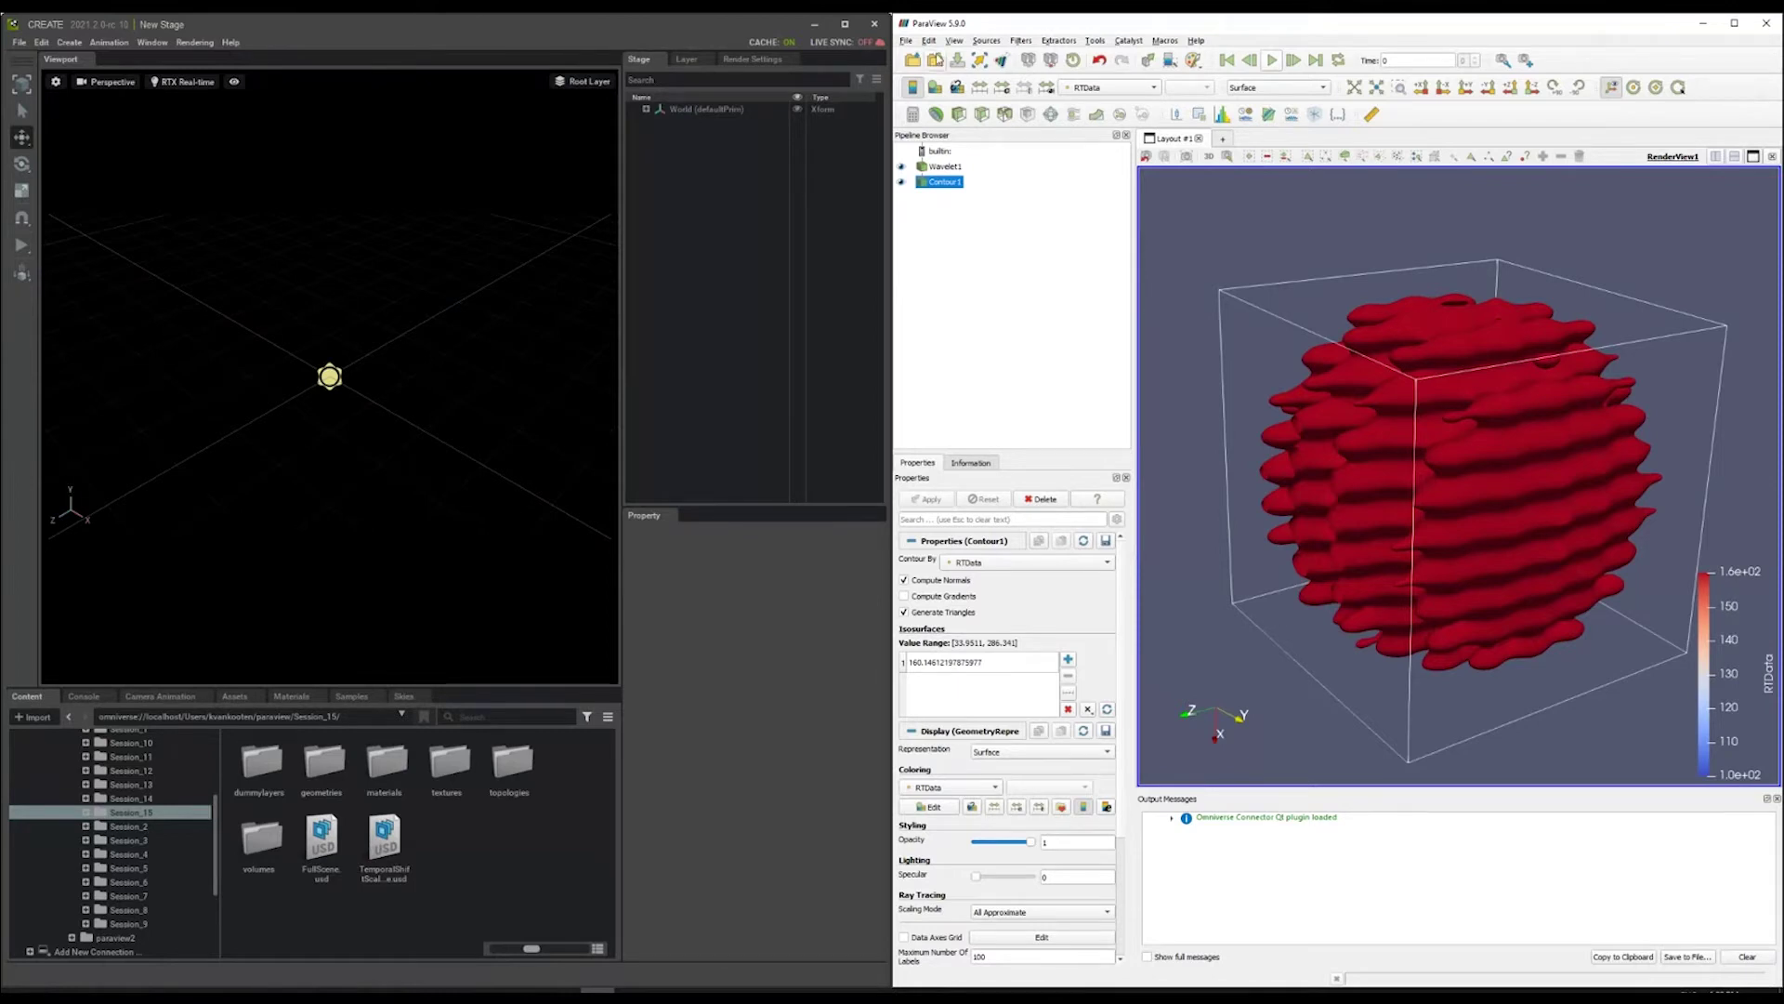
left_click(929, 41)
left_click(974, 358)
left_click(1240, 303)
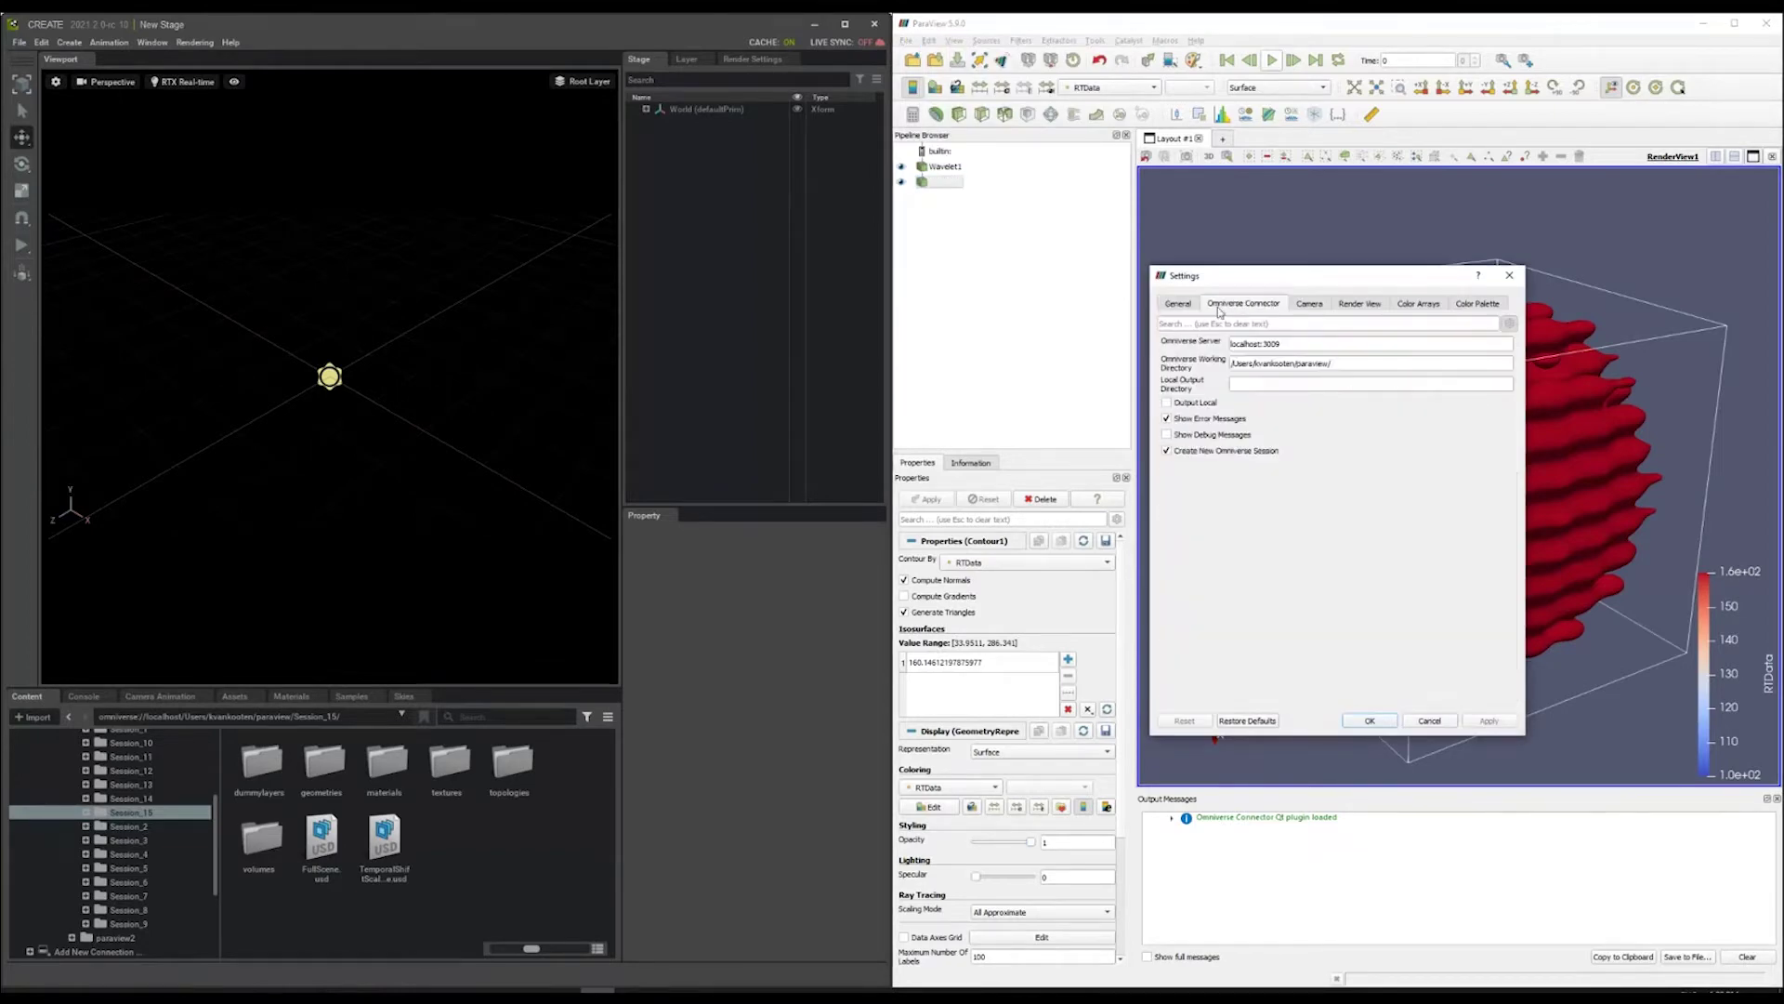
triple_click(1302, 345)
triple_click(1245, 366)
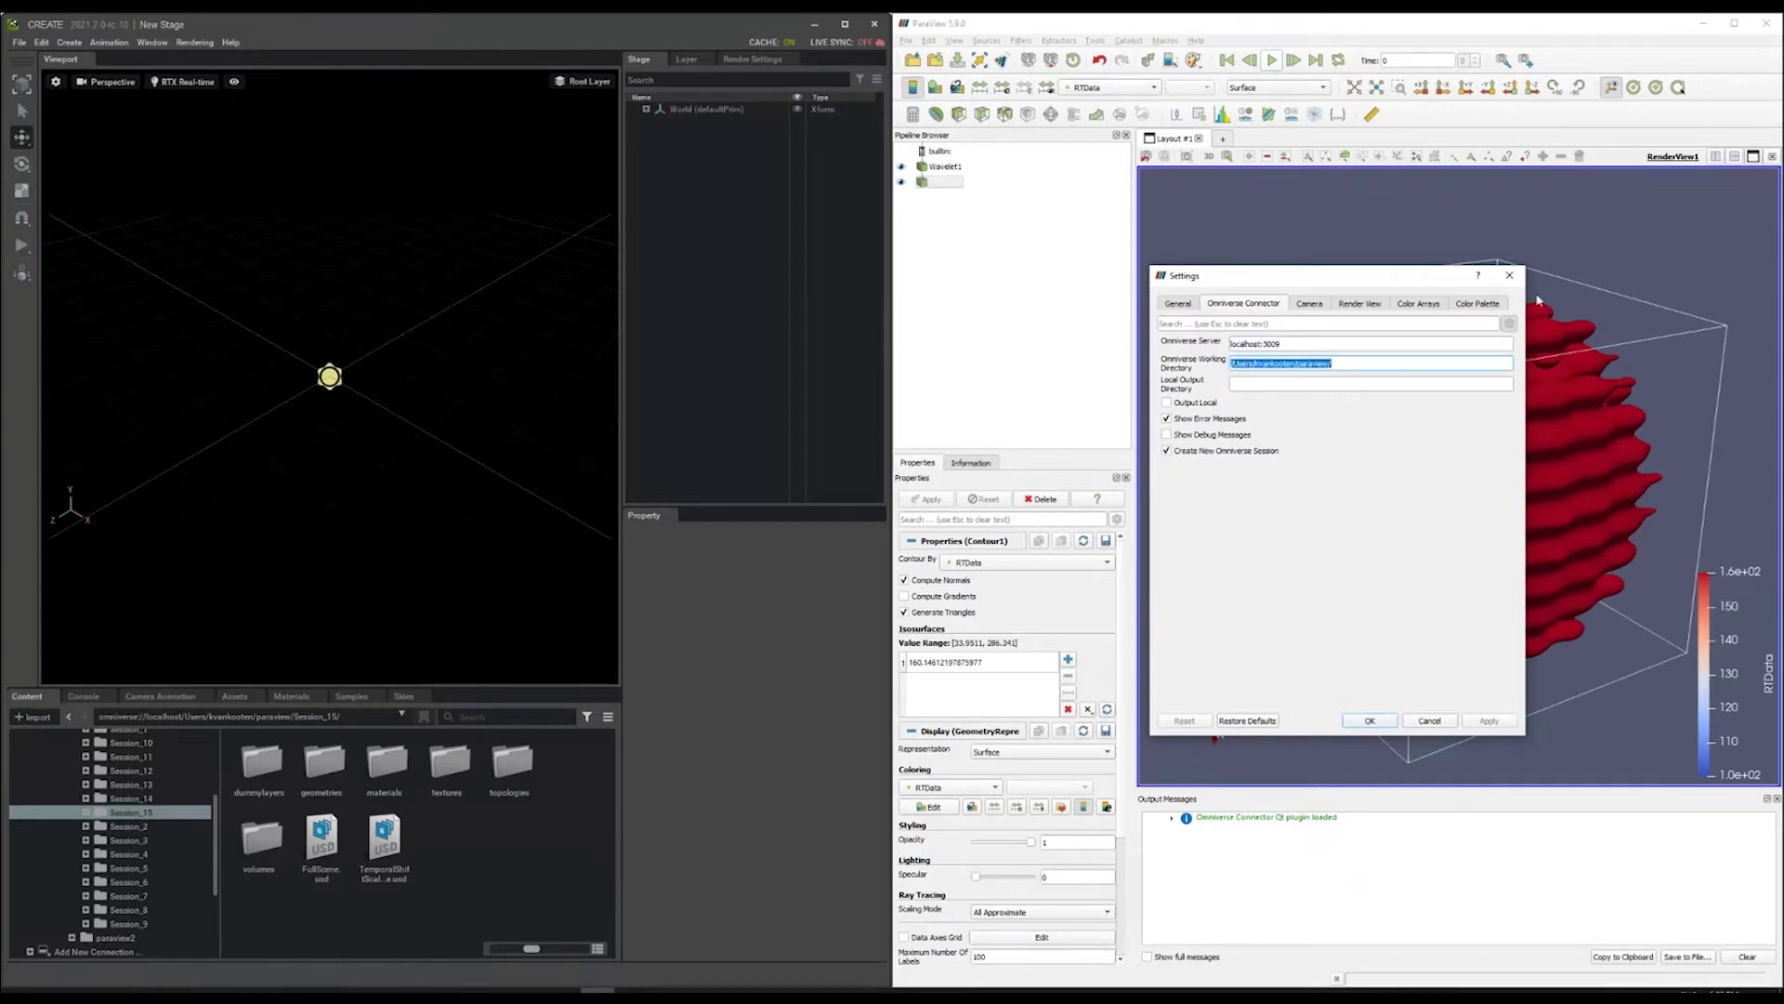
left_click(1510, 276)
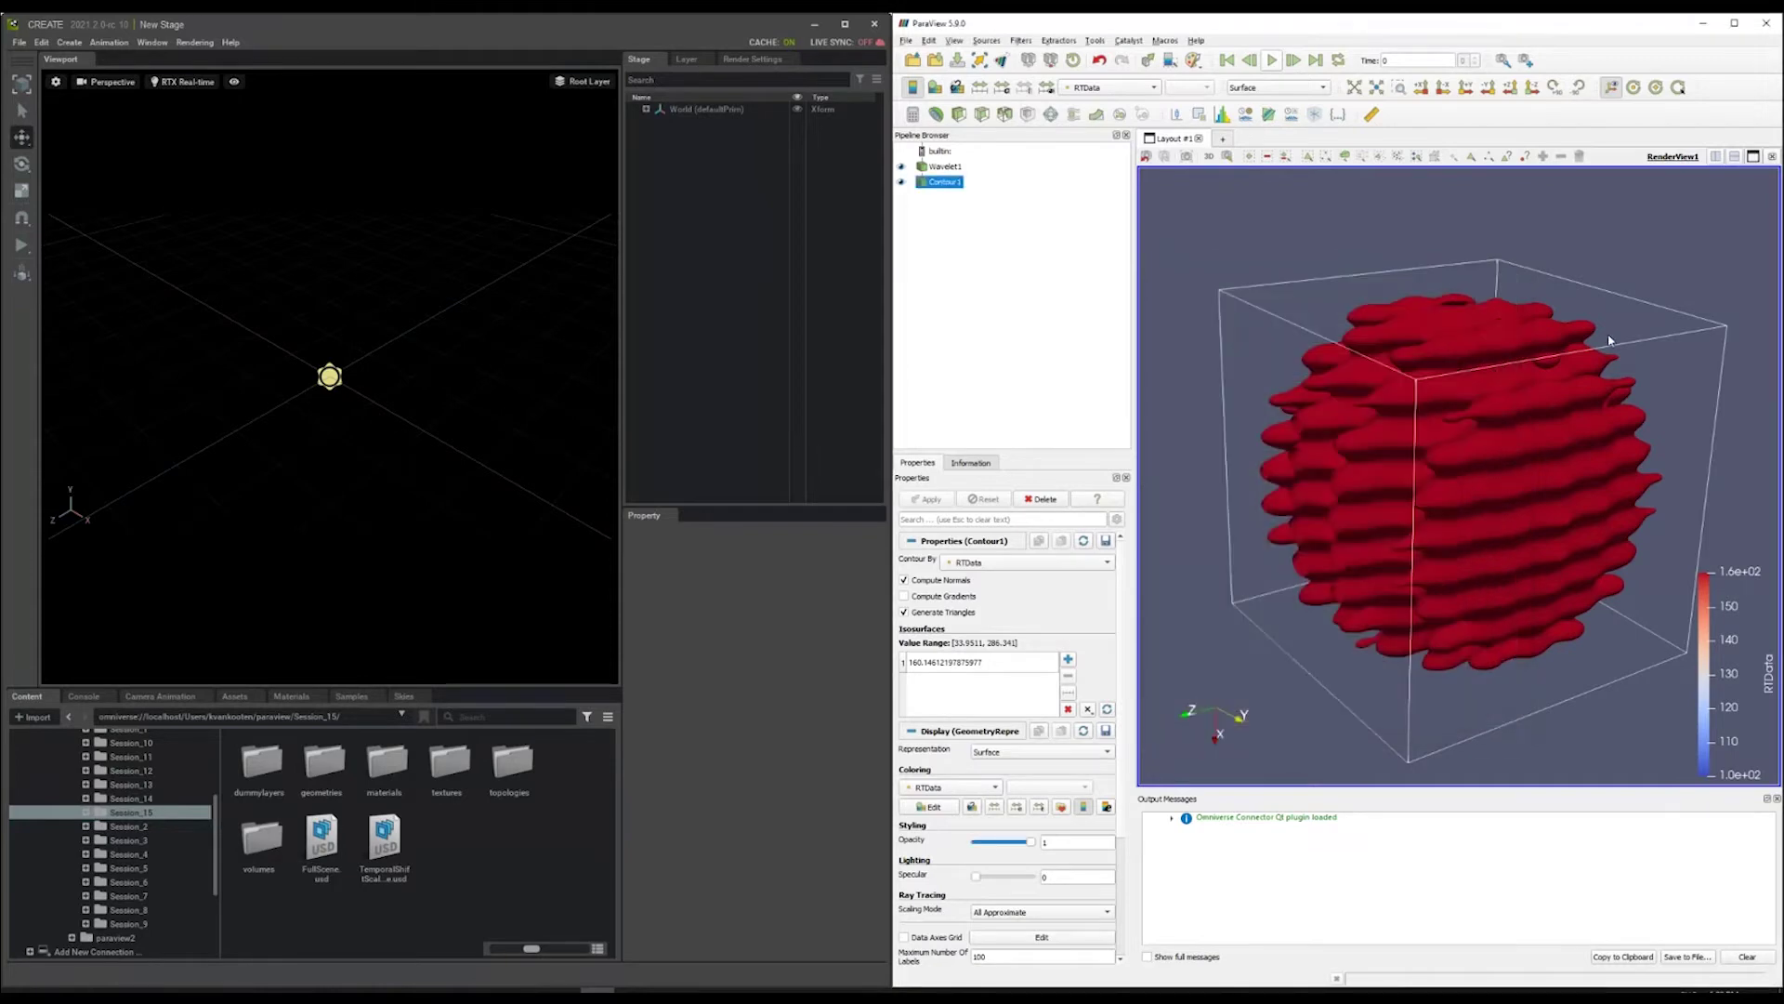
Make Layout #2 an Omniverse Connector view and display Contour1's red isosurface in it.
left_click(1223, 138)
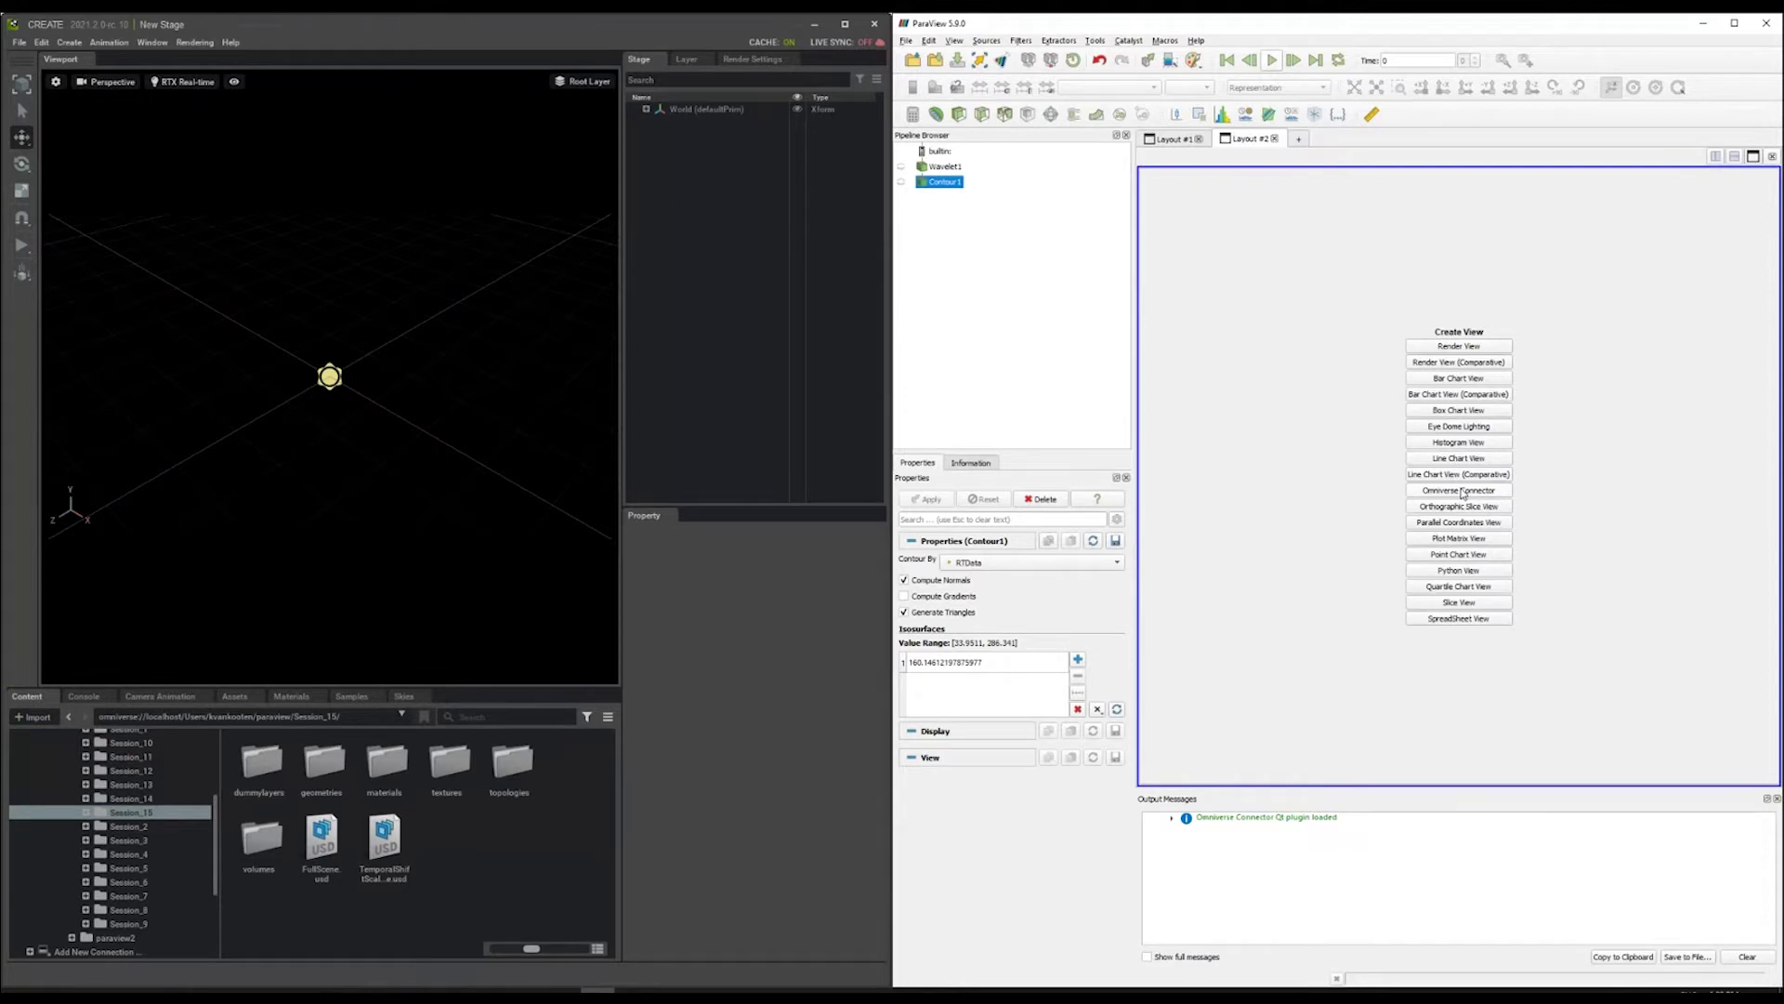
left_click(1460, 491)
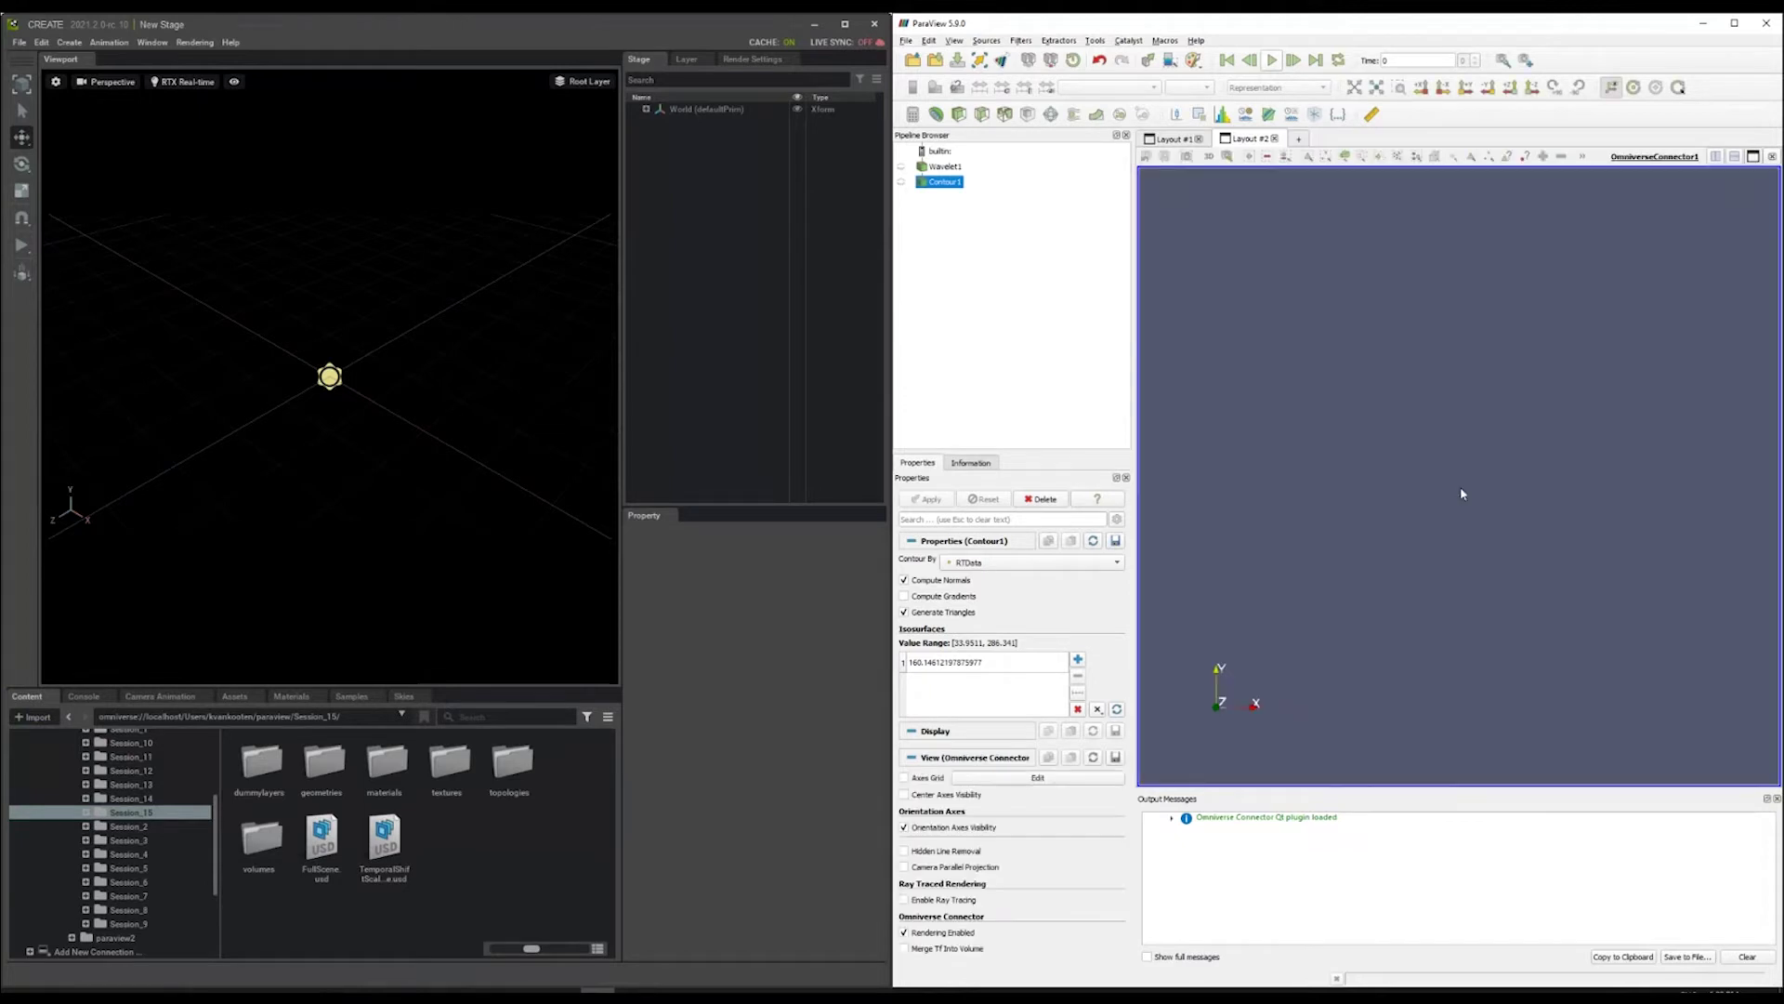
left_click(1171, 139)
left_click(1251, 139)
left_click_drag(1403, 443, 1497, 578)
left_click(901, 181)
left_click_drag(1351, 383, 1509, 461)
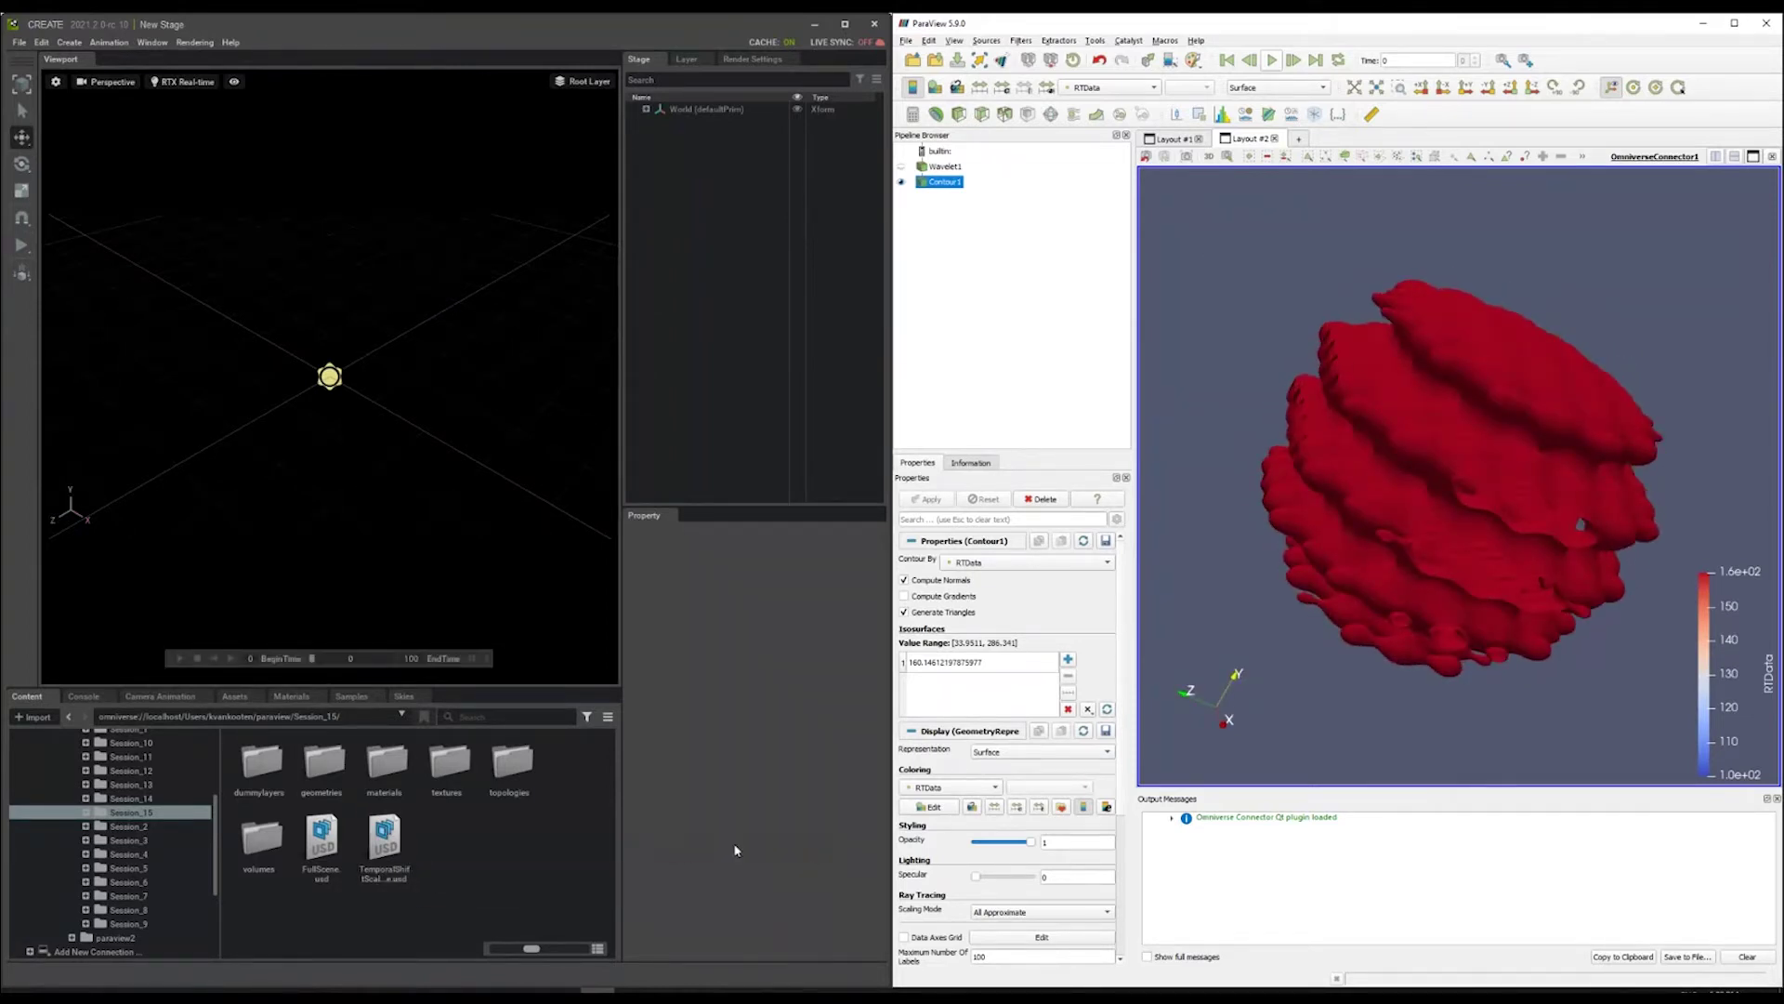
Refresh the paraview folder in Create's Content browser so Session_16 appears.
left_click(380, 314)
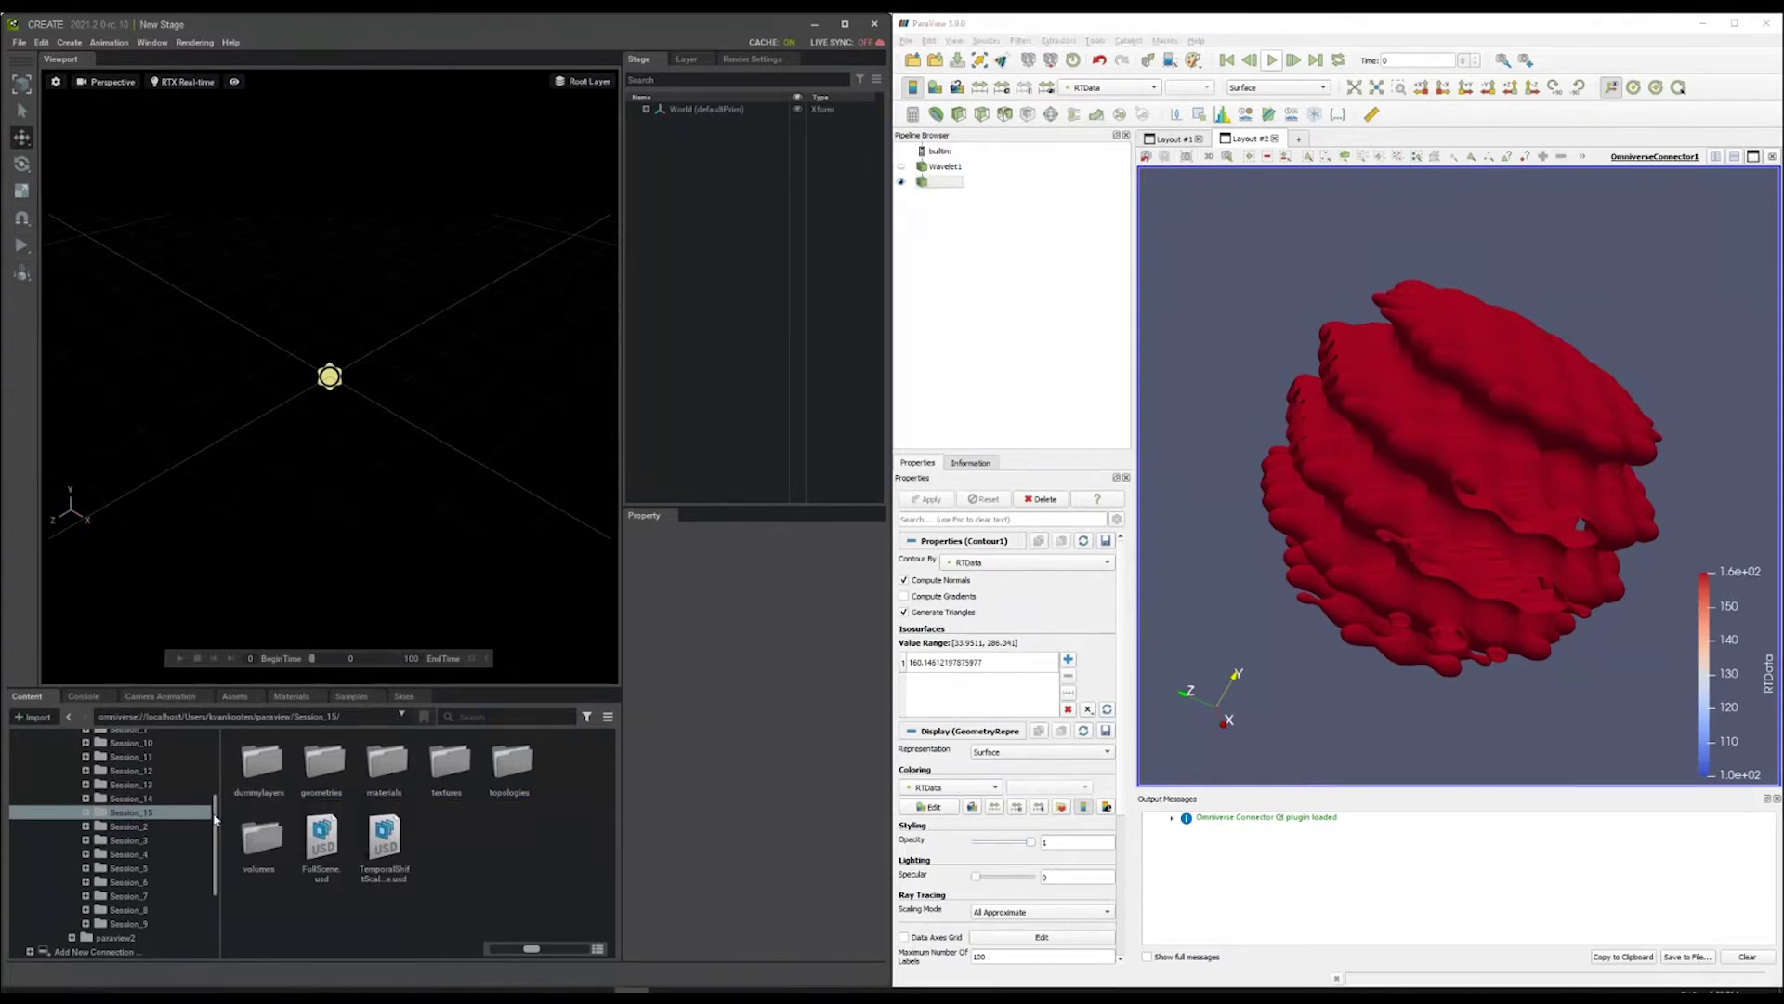
scroll(220, 779, "up", 2)
scroll(220, 778, "up", 1)
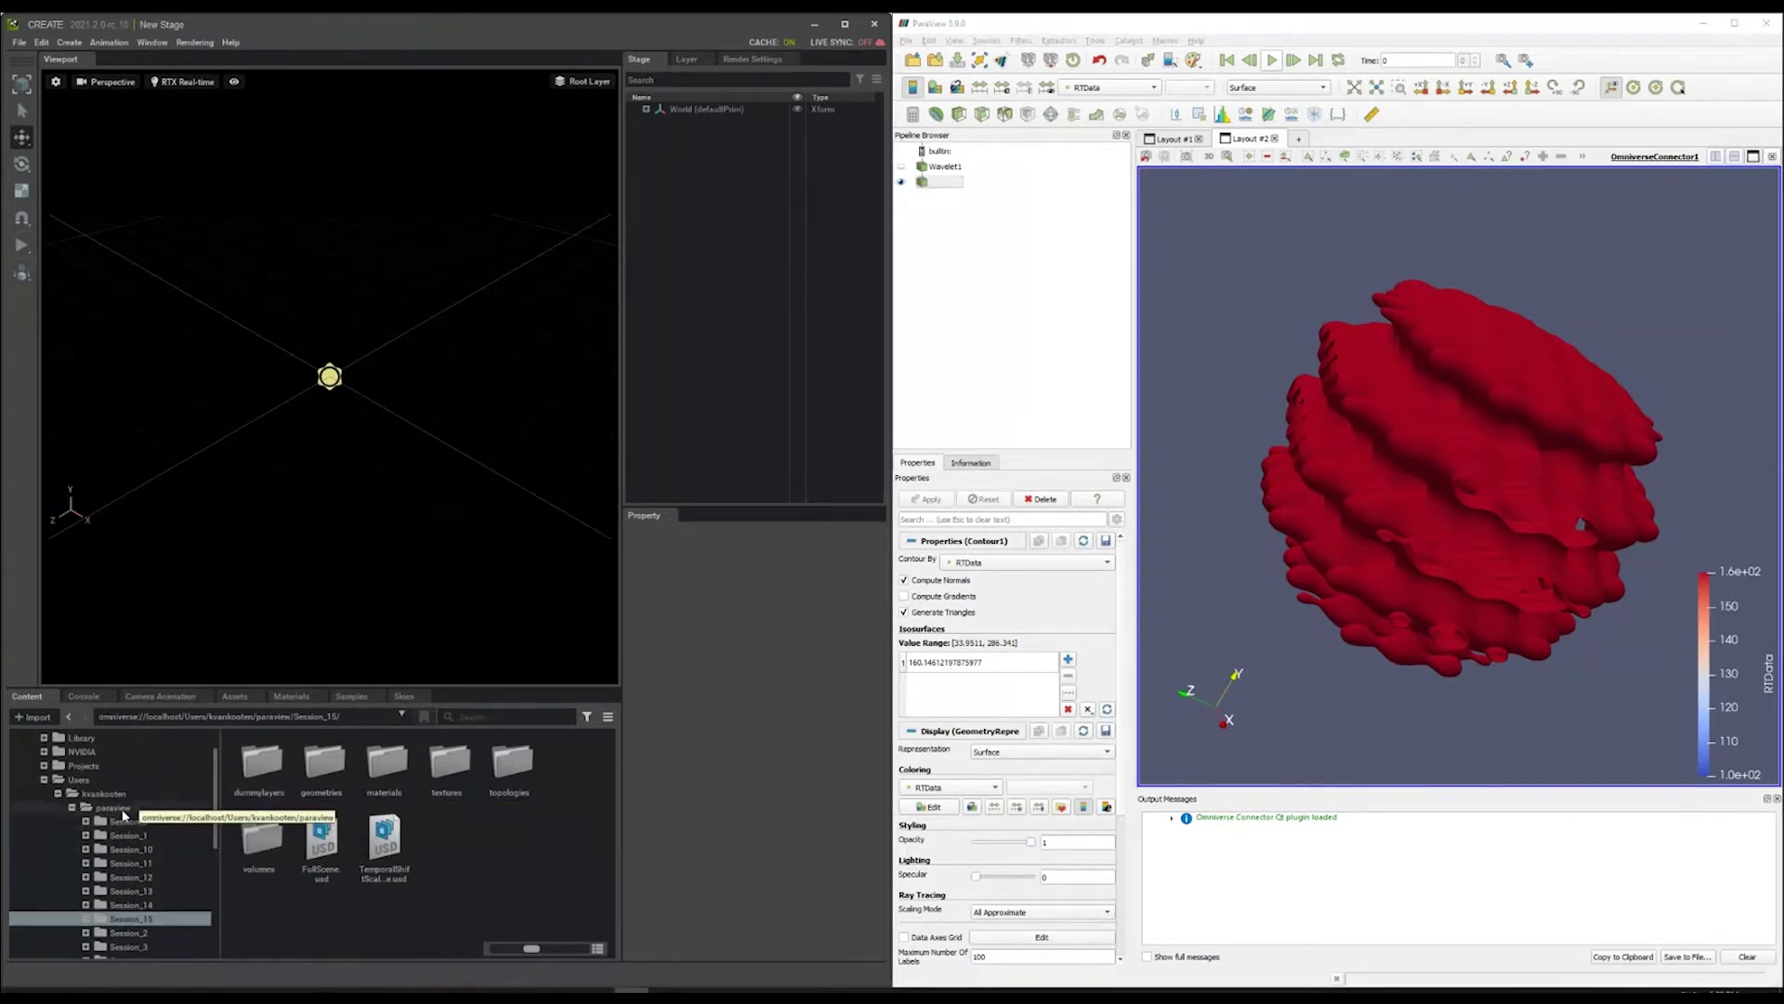
left_click(121, 809)
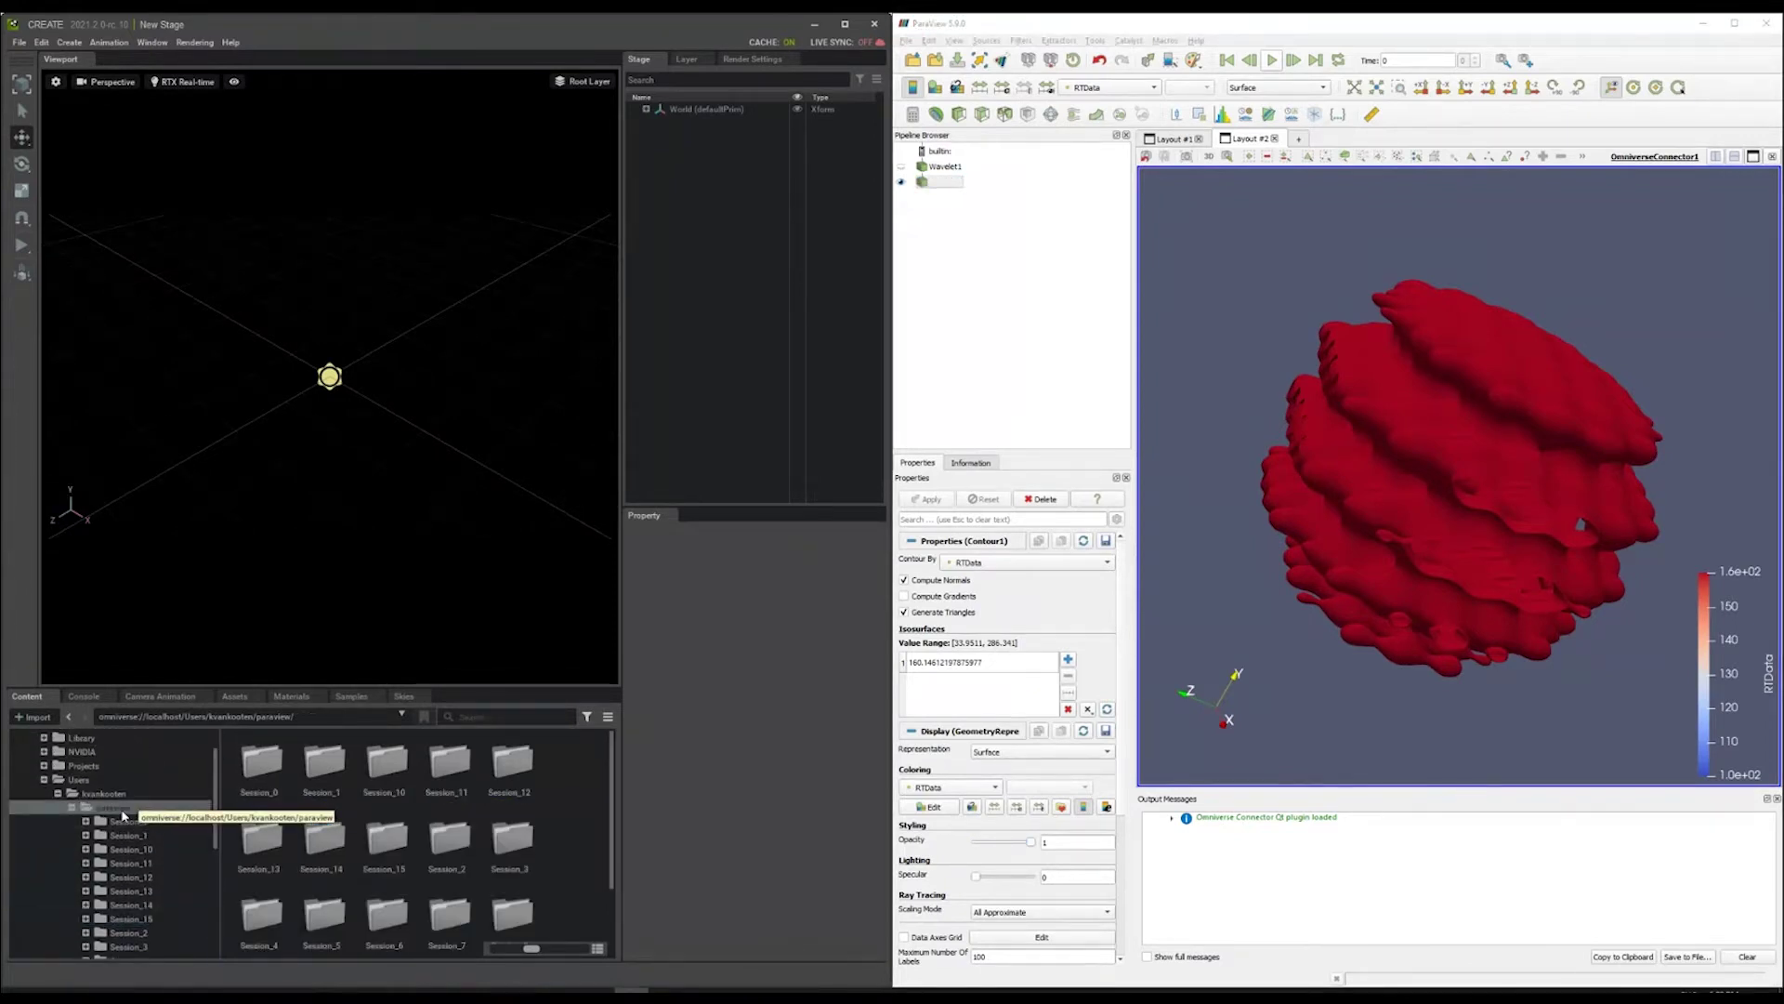
right_click(541, 799)
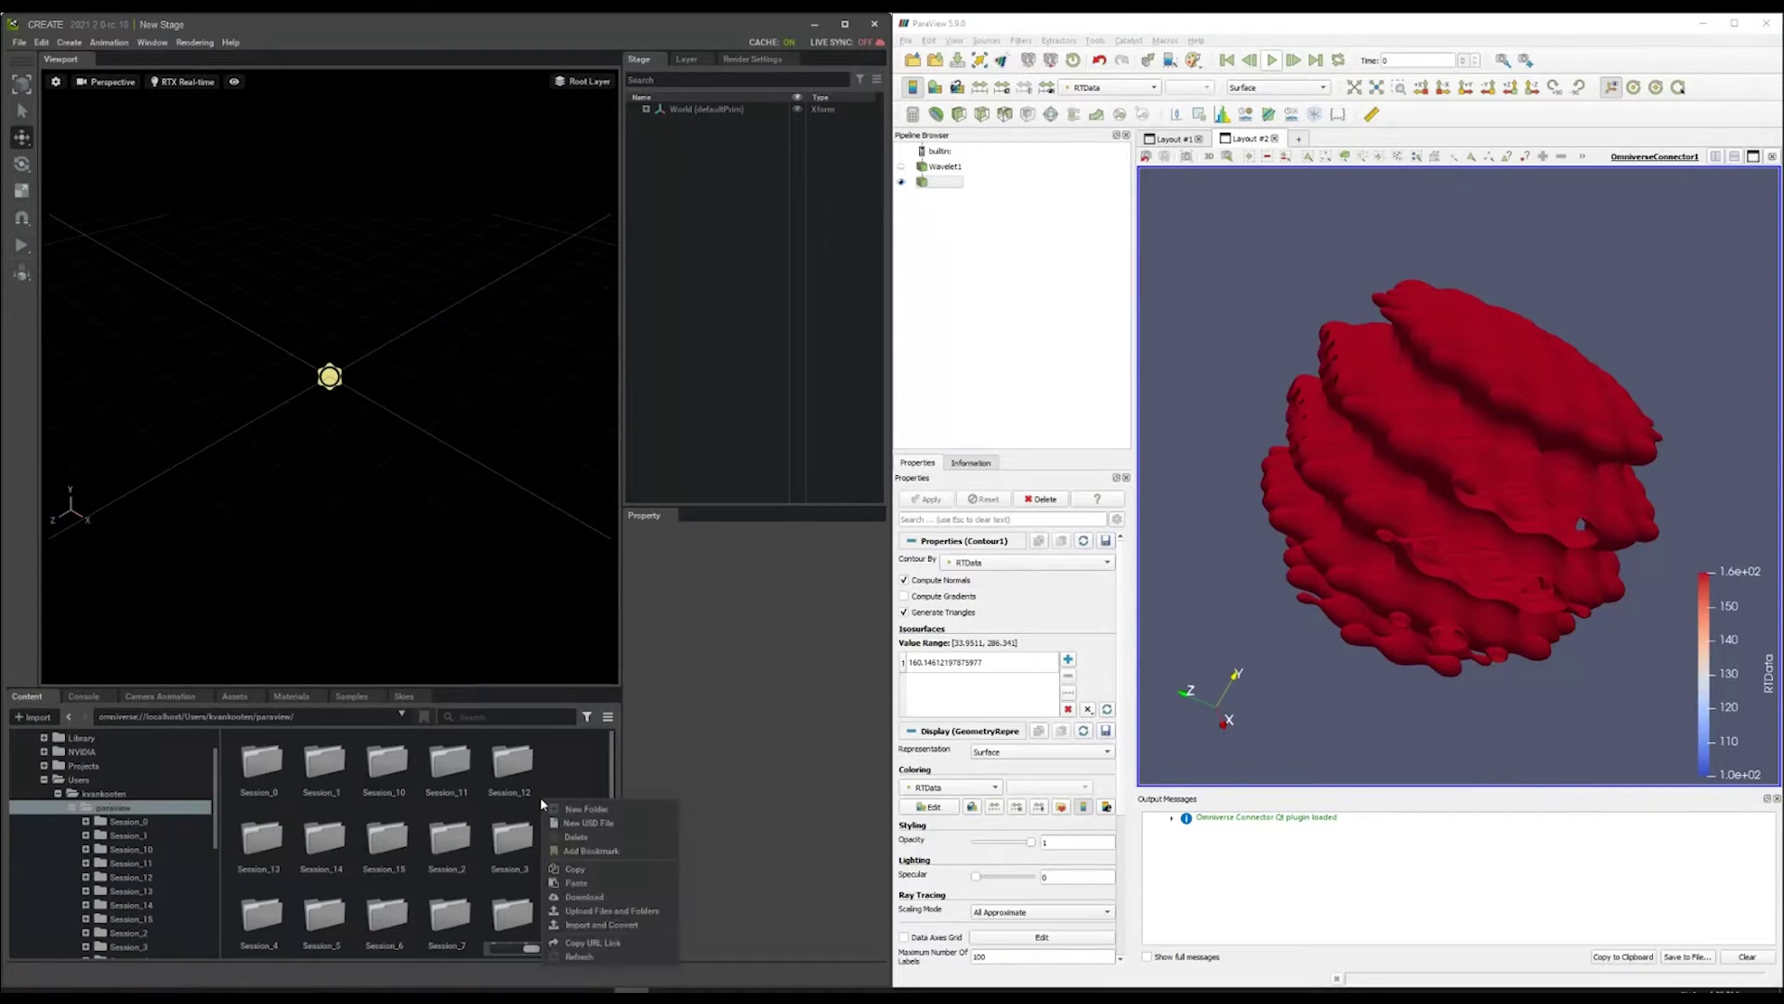
left_click(585, 953)
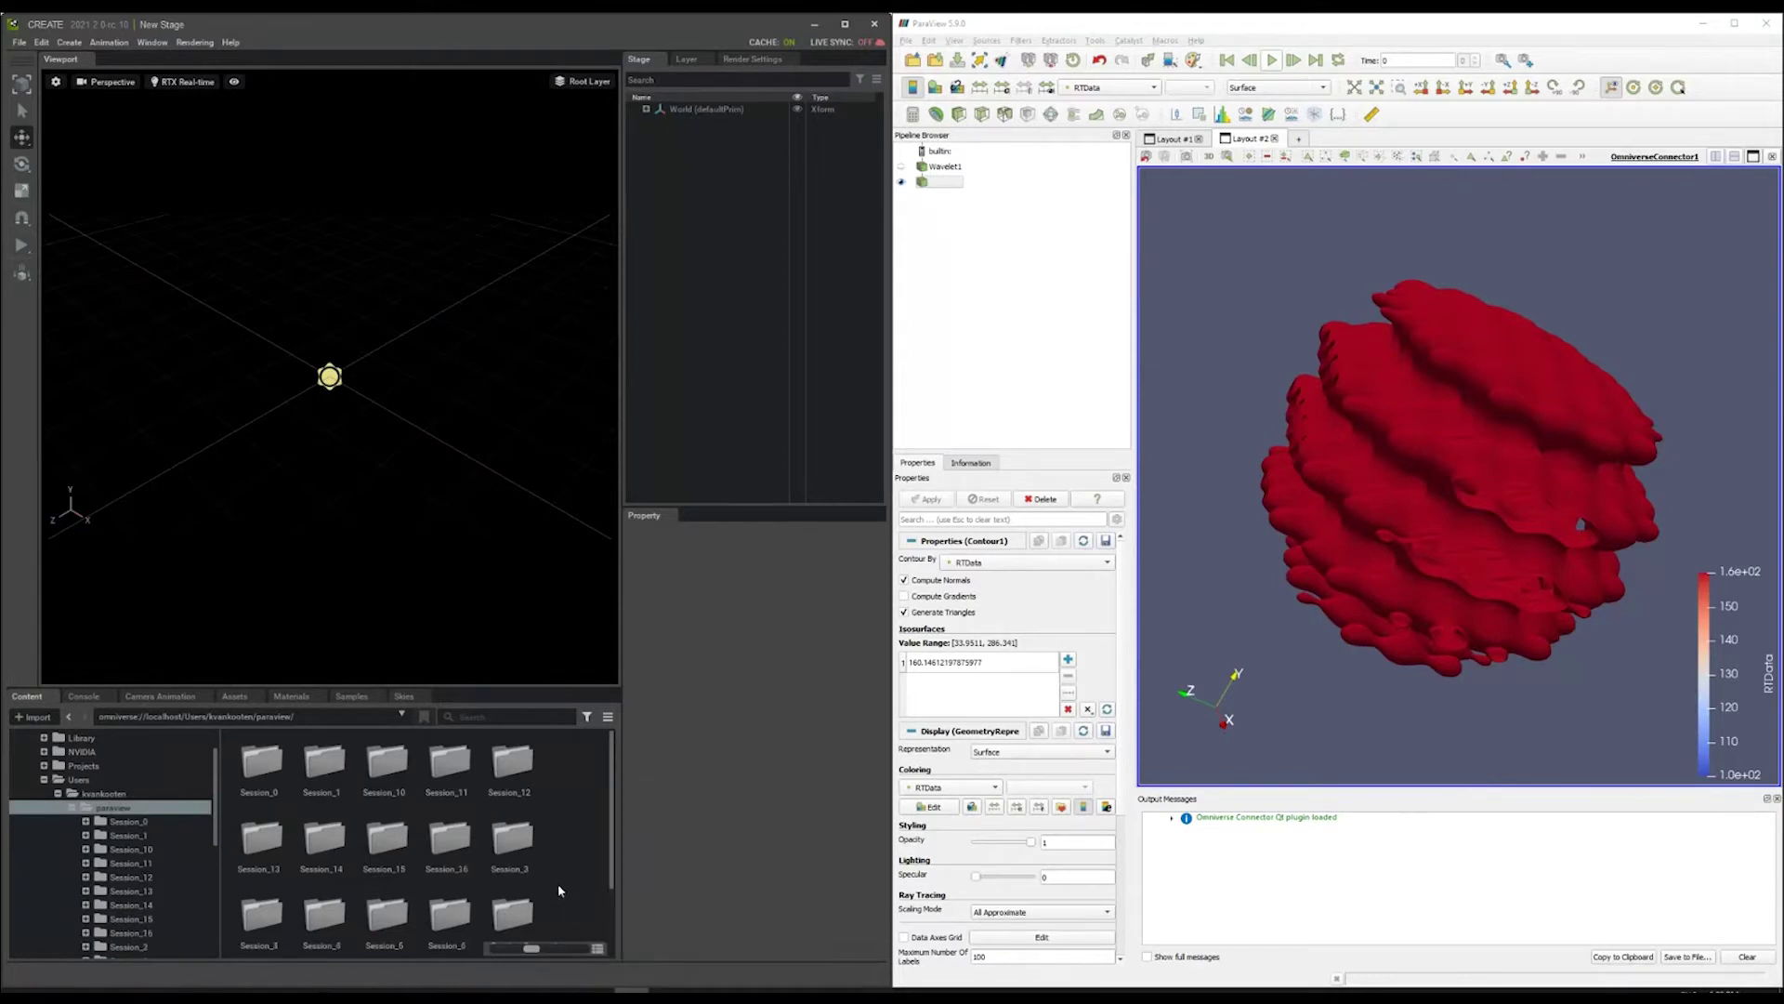
Open FullScene.usd from the Session_16 folder as the stage.
double_click(451, 842)
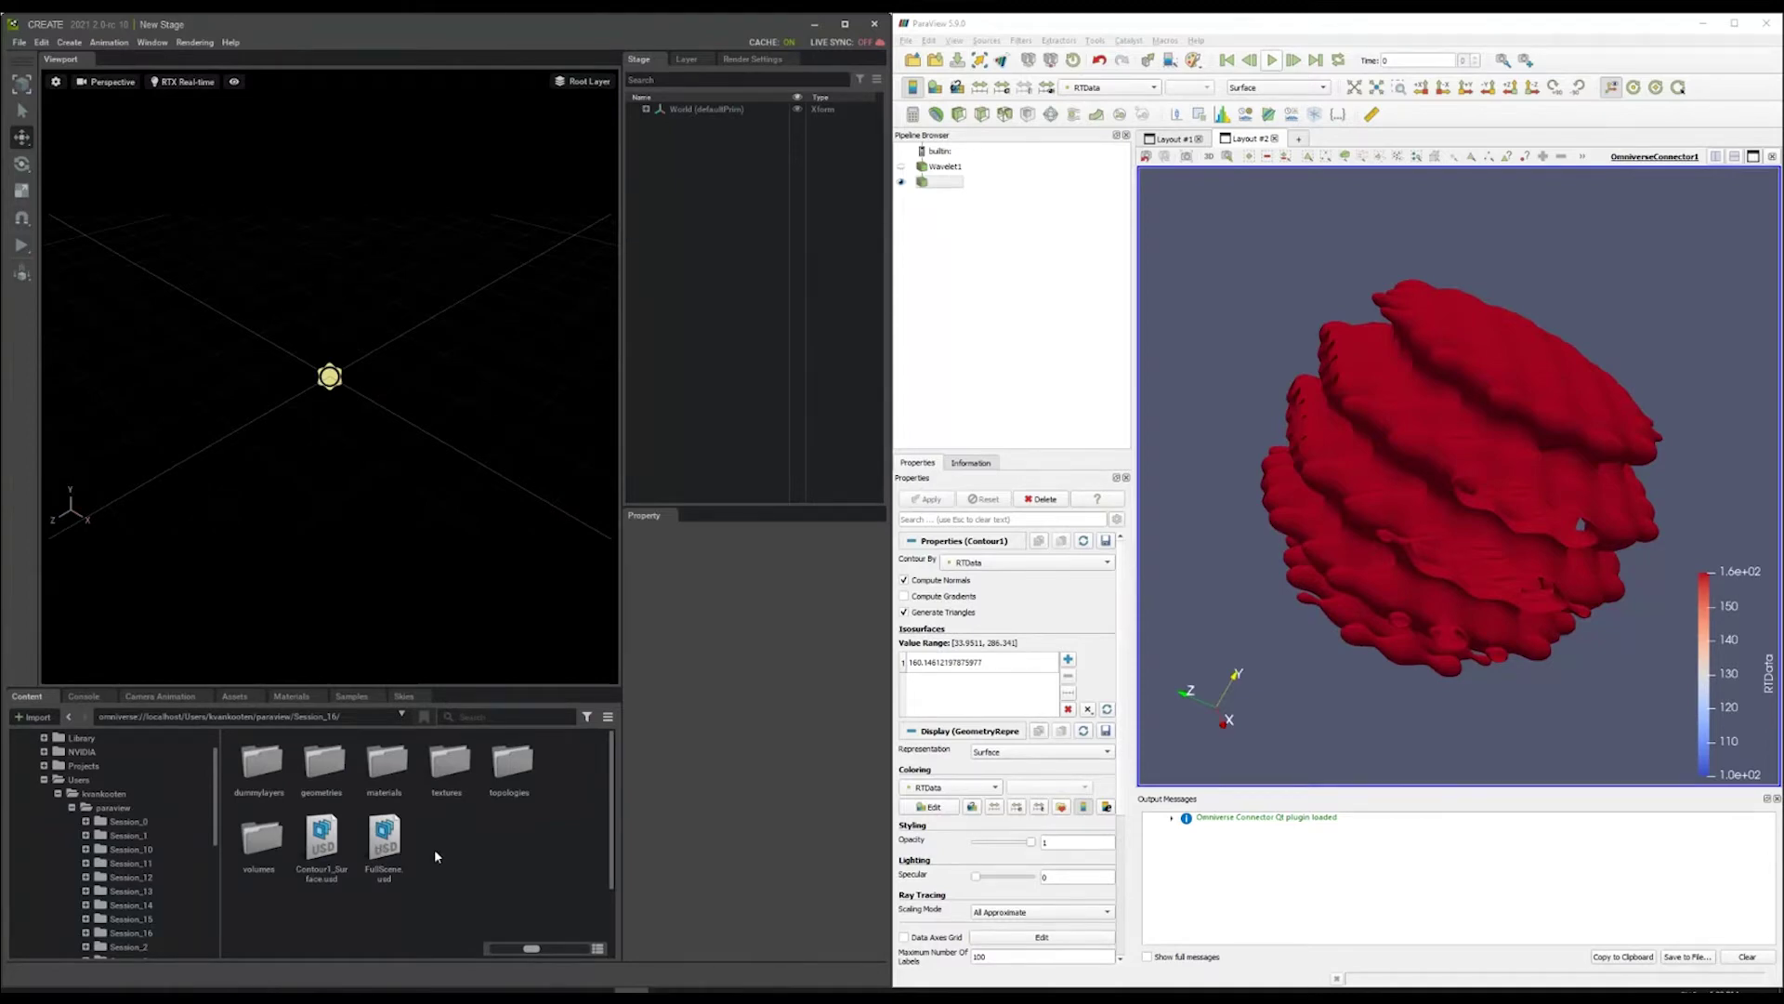
right_click(318, 819)
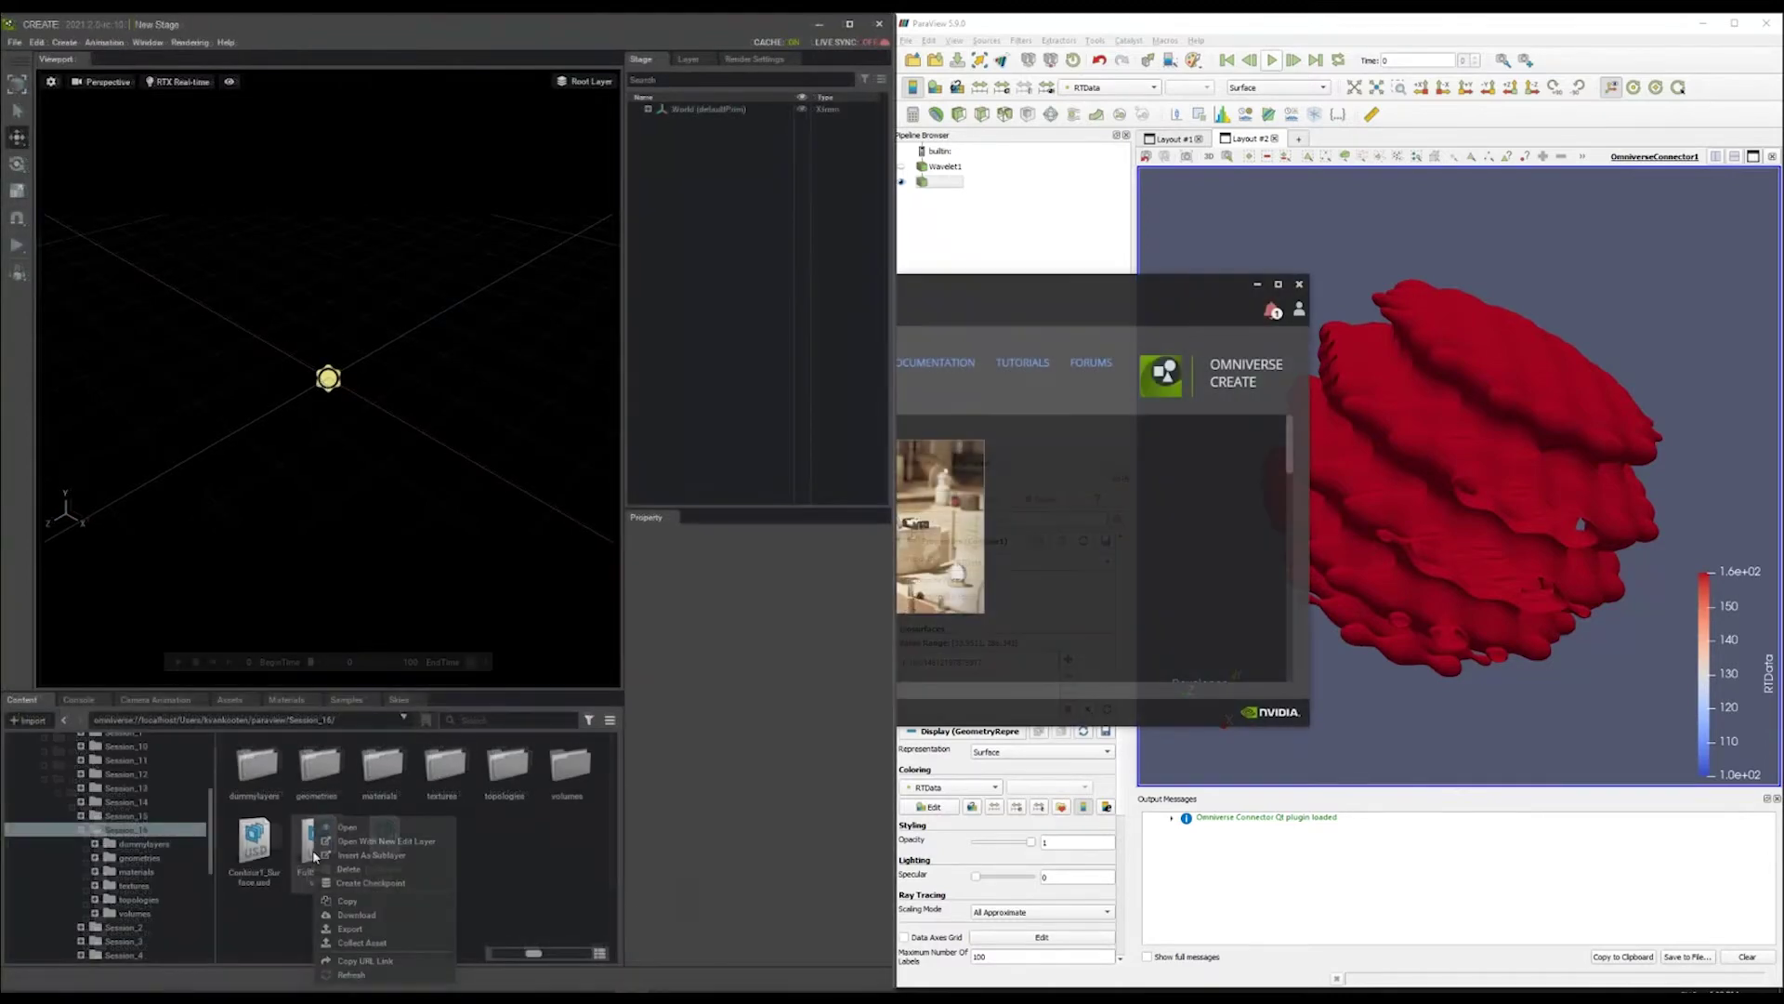
left_click(367, 827)
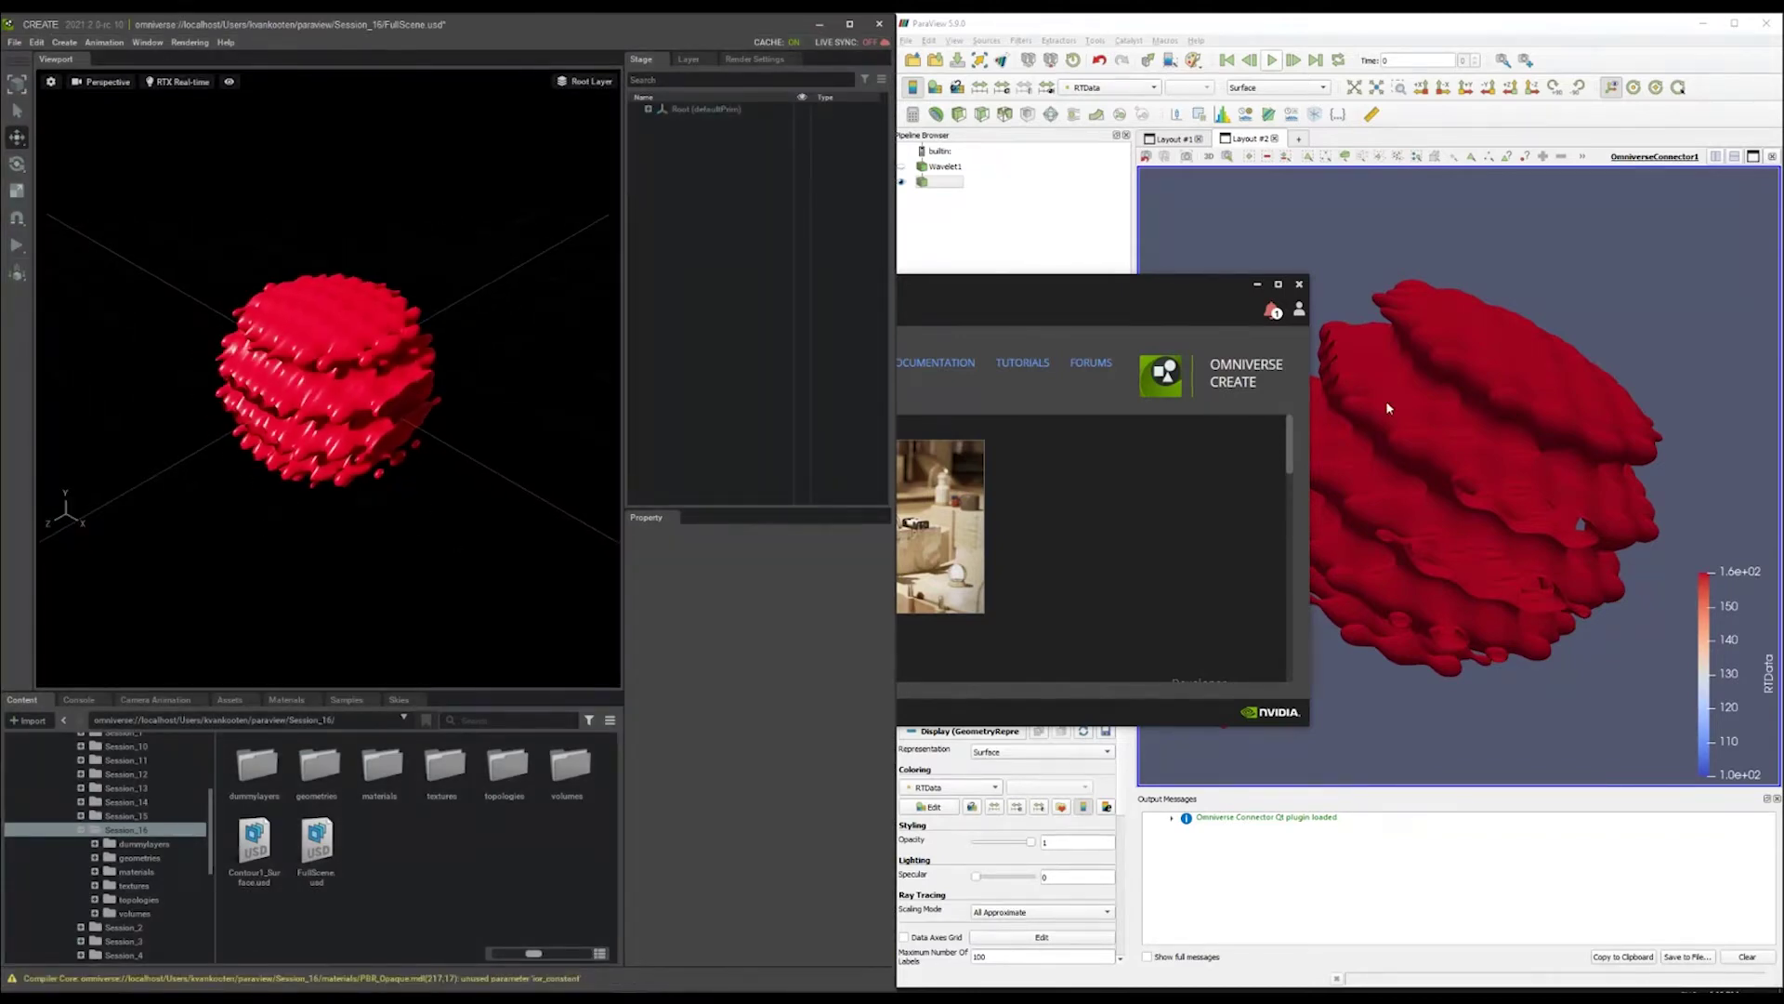
left_click(1446, 16)
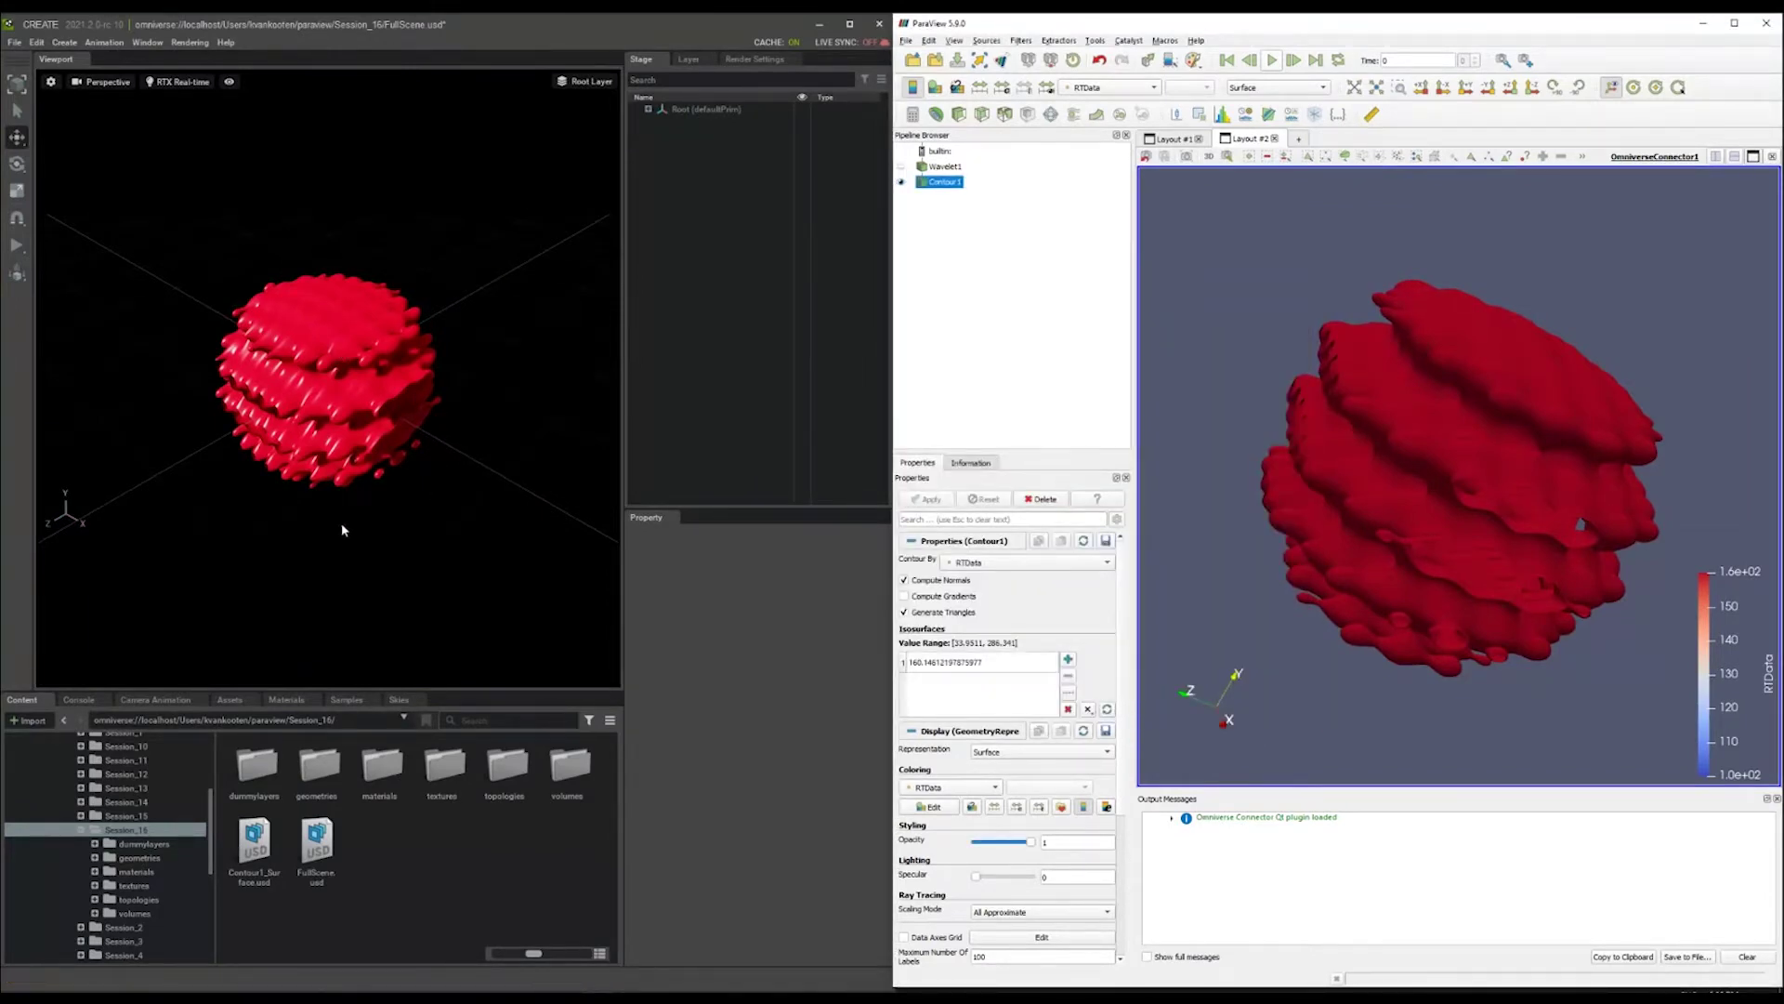
Turn on LIVE SYNC for the stage's layers in Omniverse Create's Layer panel.
left_click(708, 59)
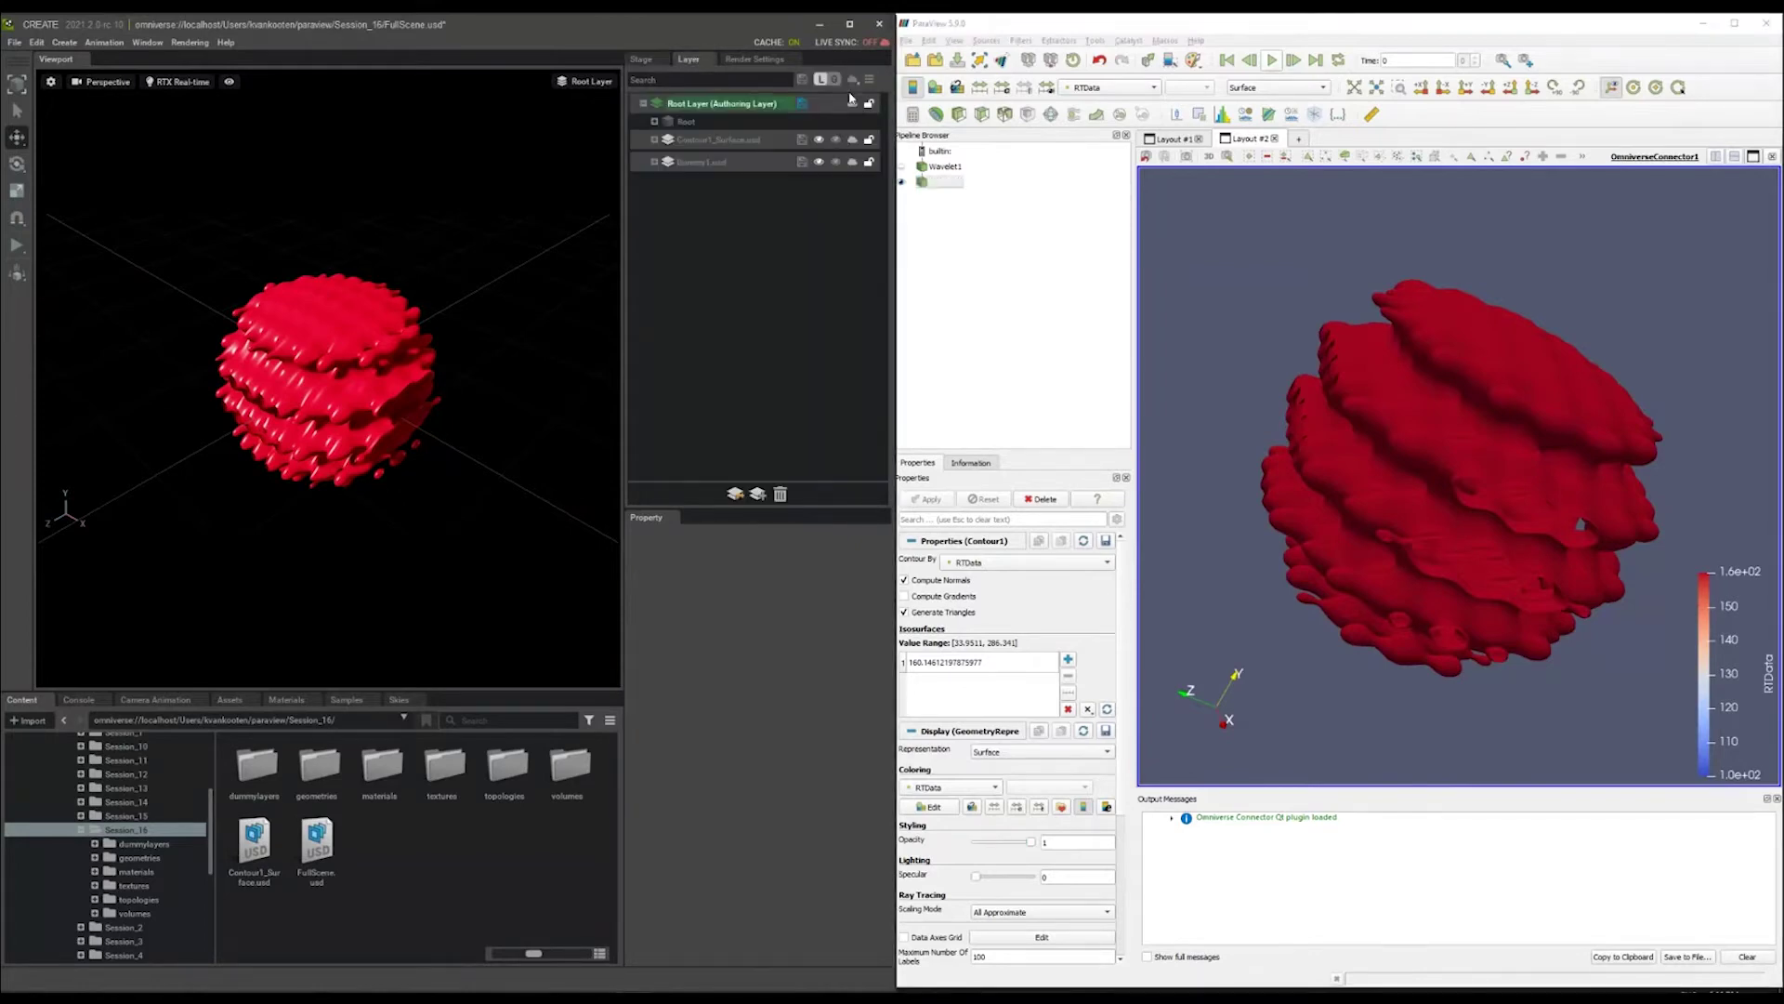
left_click(850, 95)
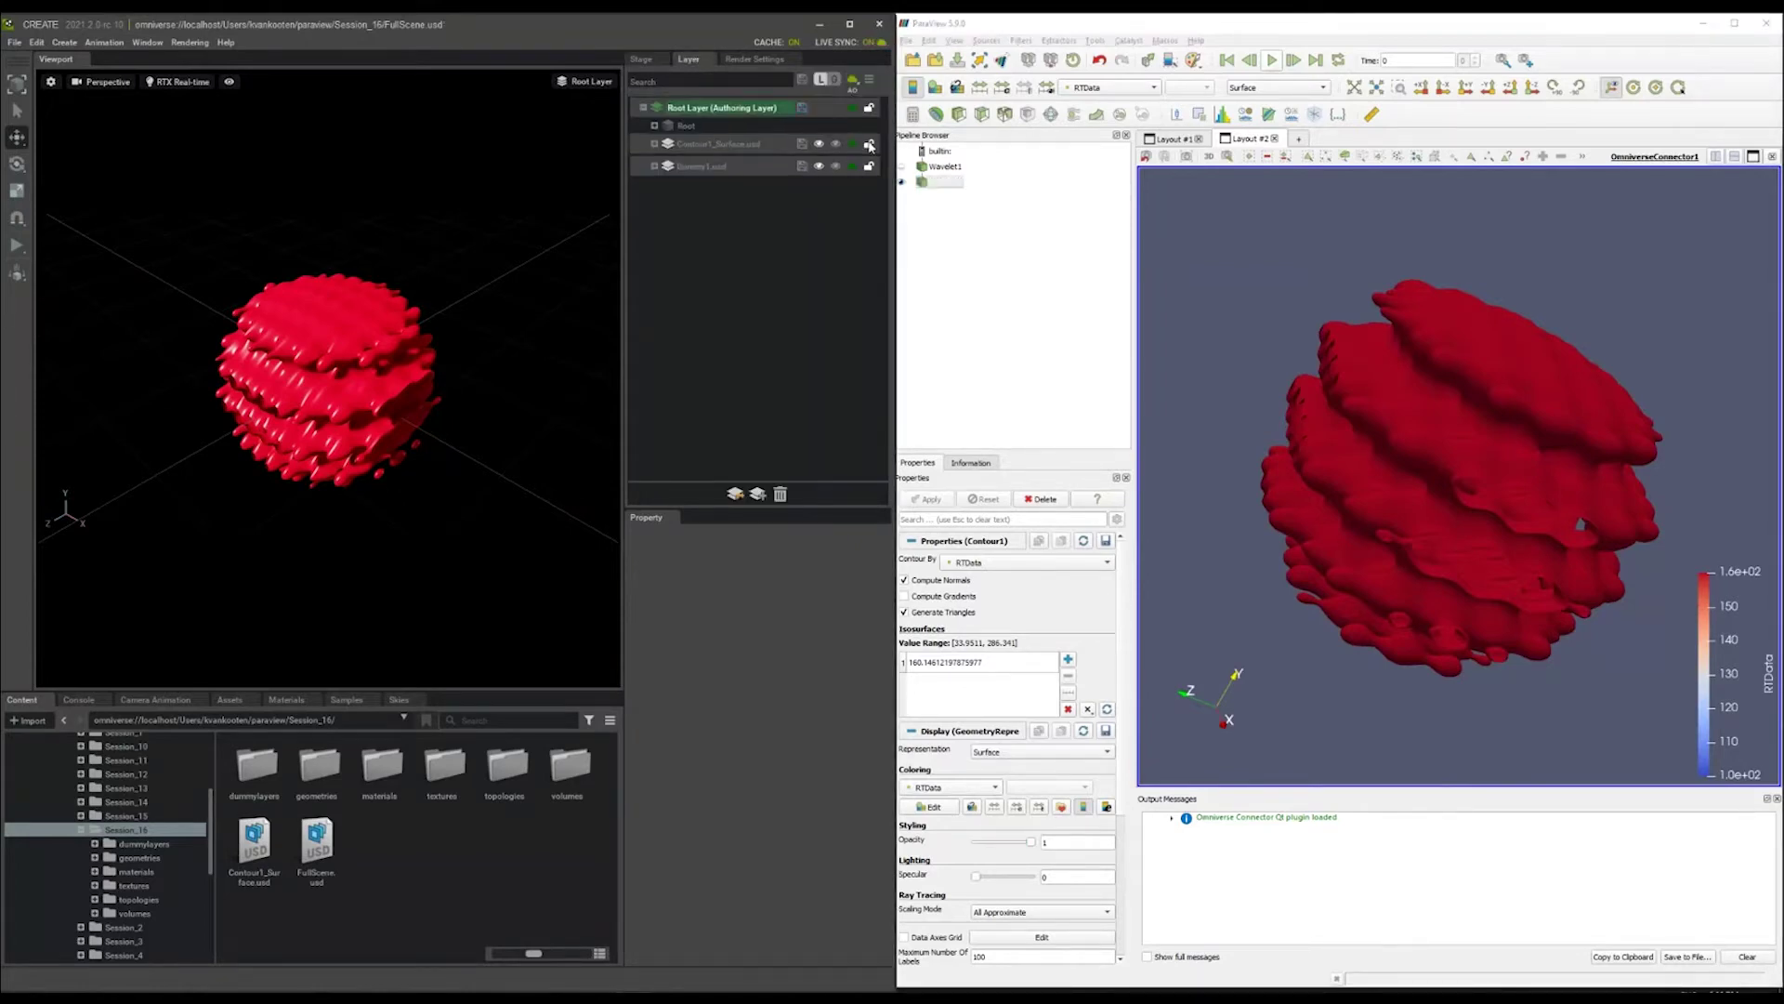
left_click(1055, 319)
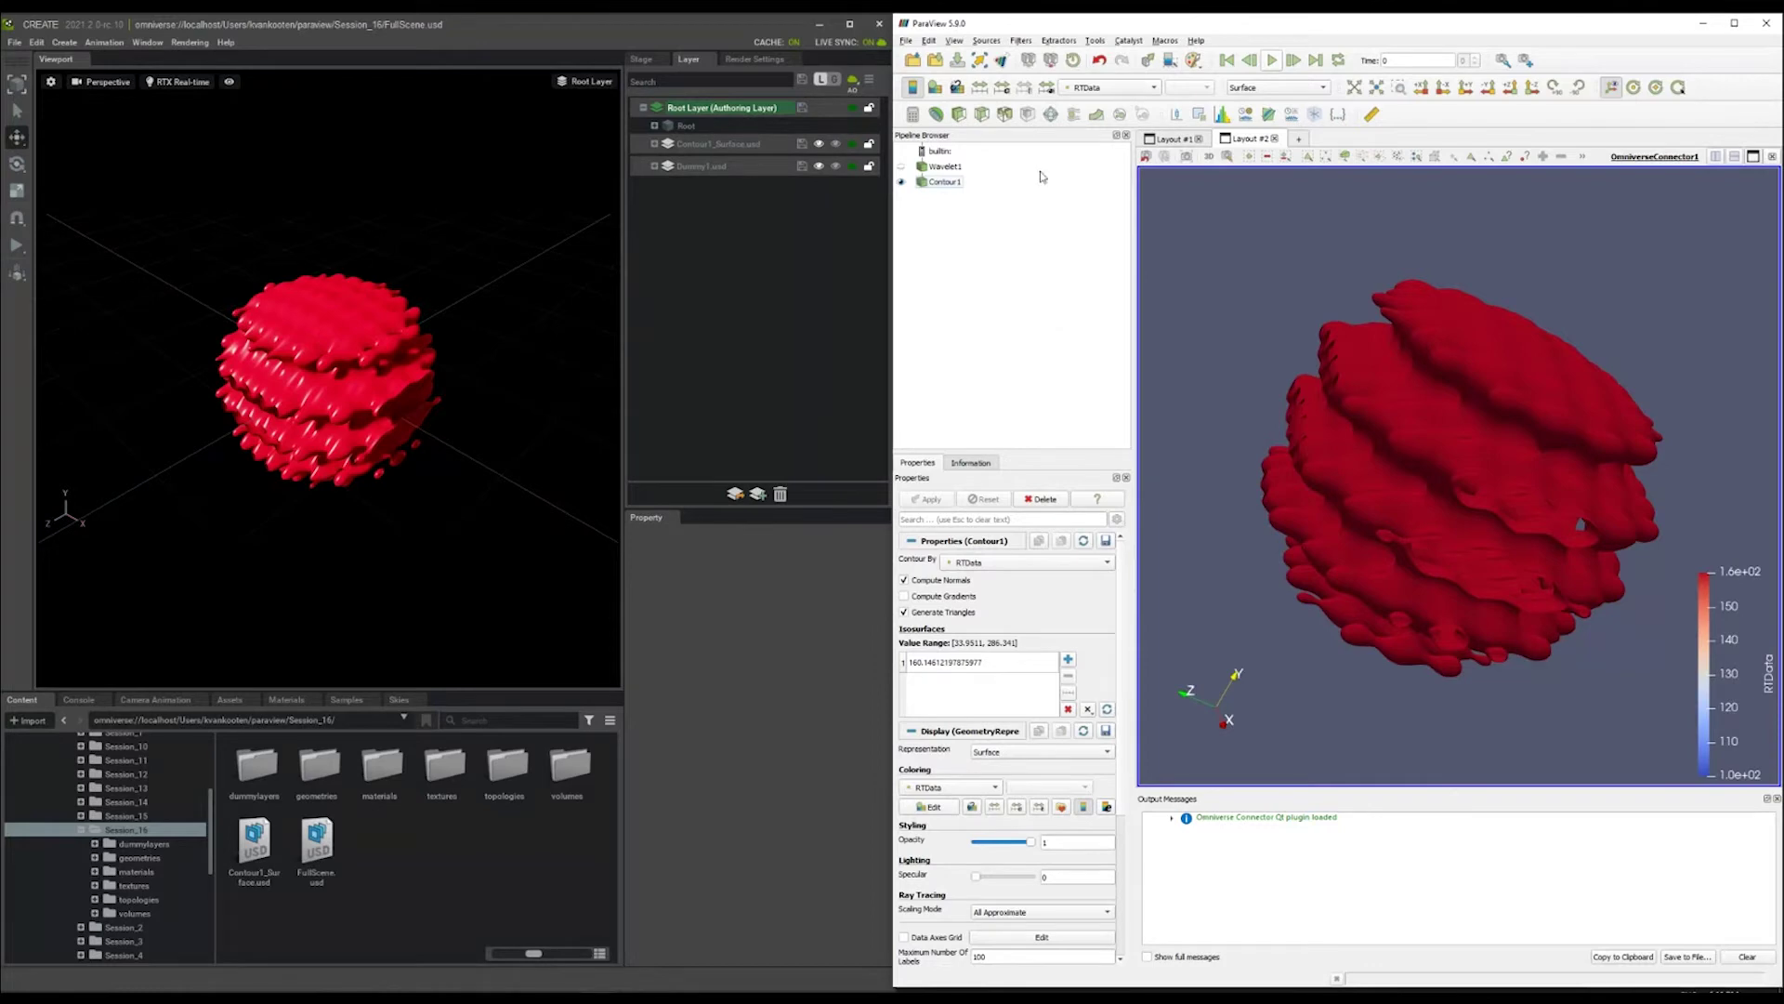
Add contour values 100 and 150 to Contour1 and apply them.
left_click(941, 182)
left_click(1069, 660)
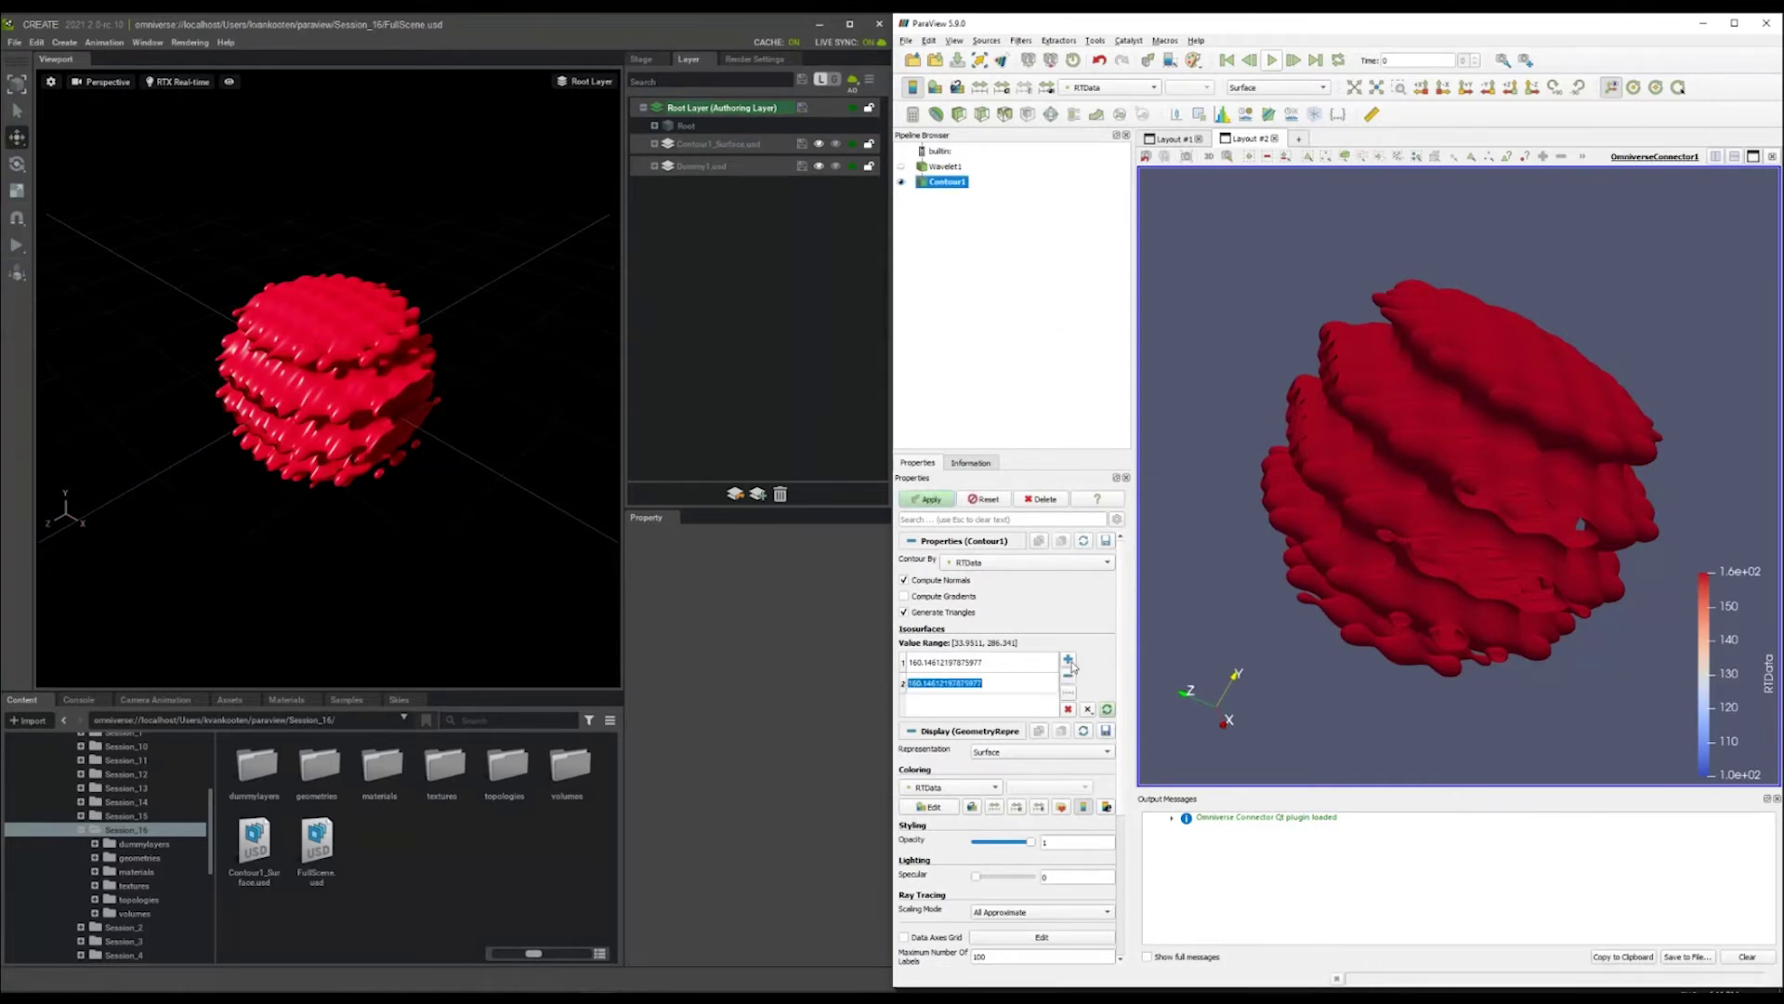
type("100")
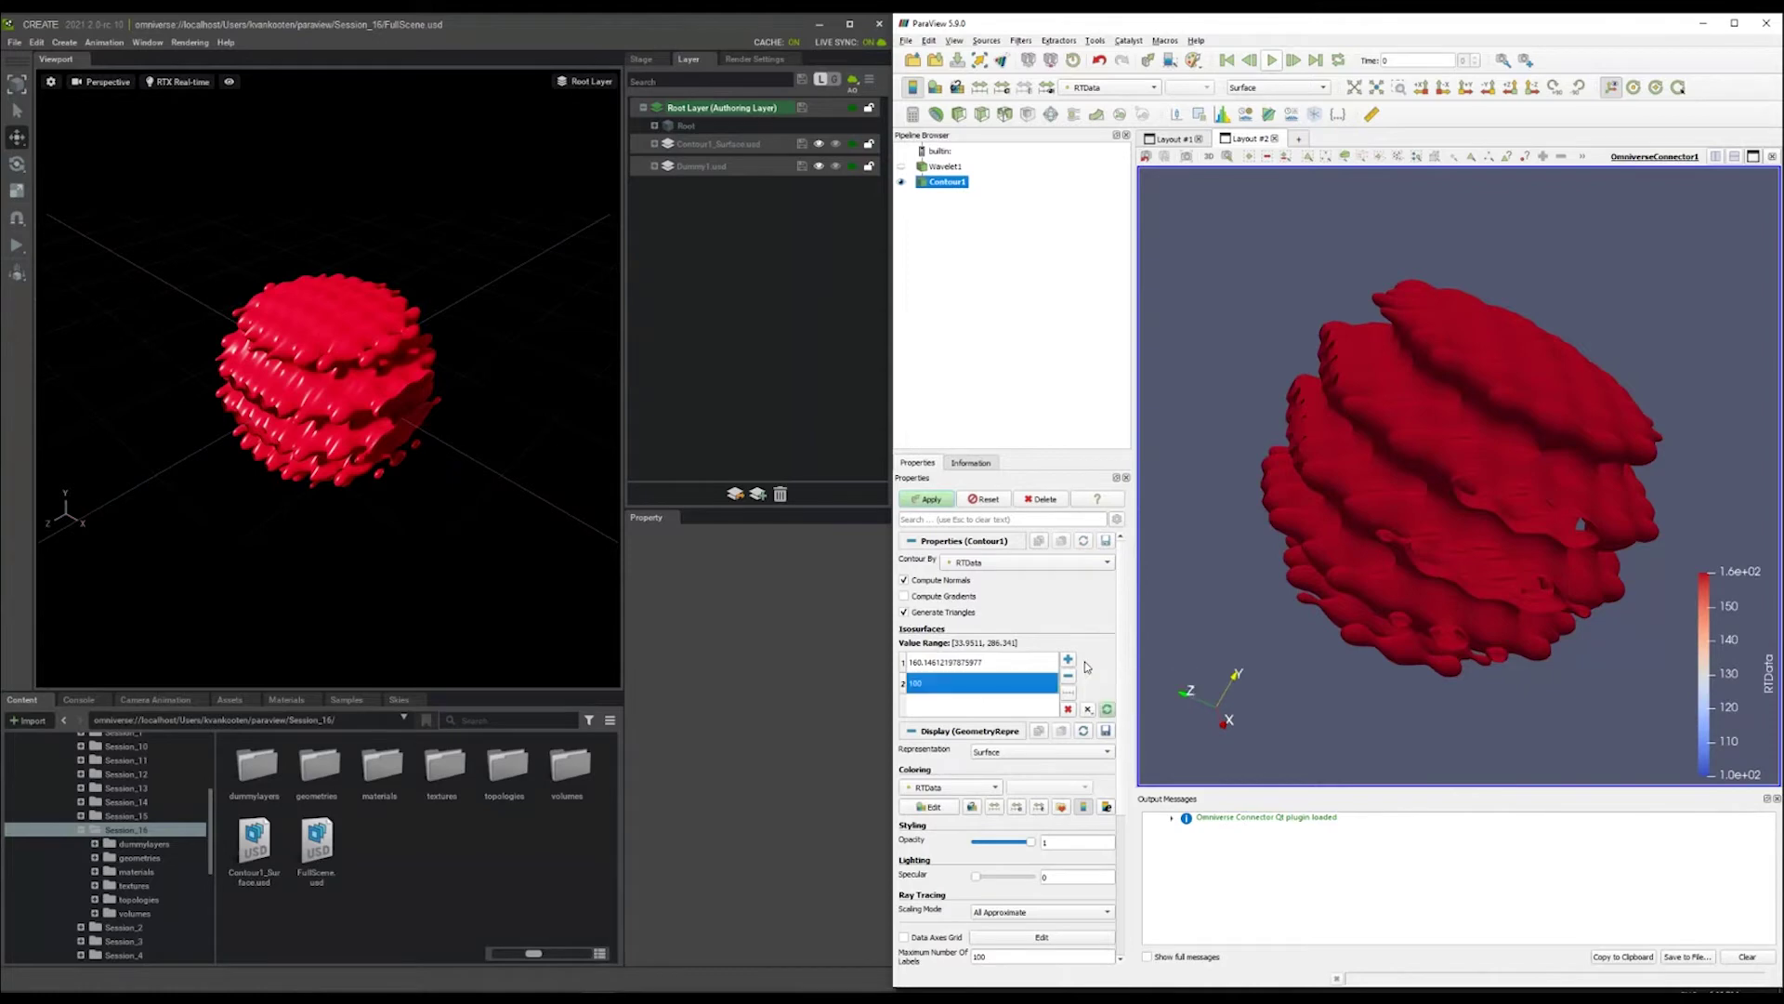
left_click(1069, 660)
type("150")
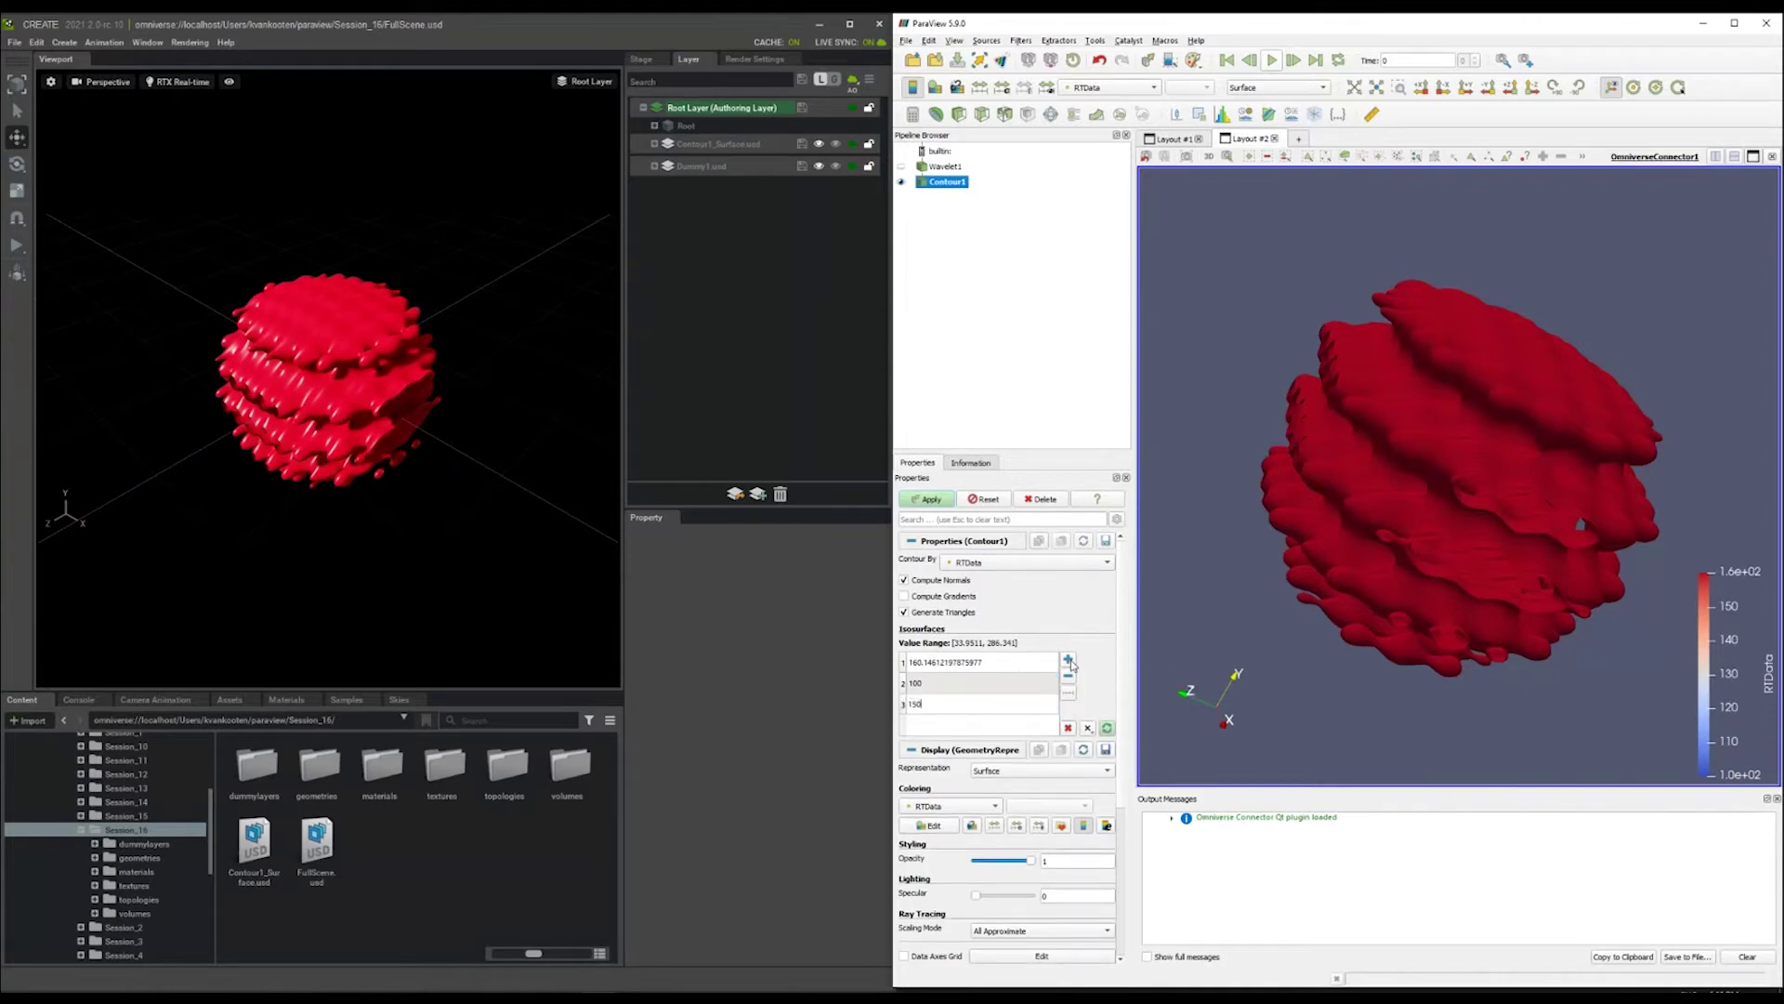
key("Return")
left_click(931, 501)
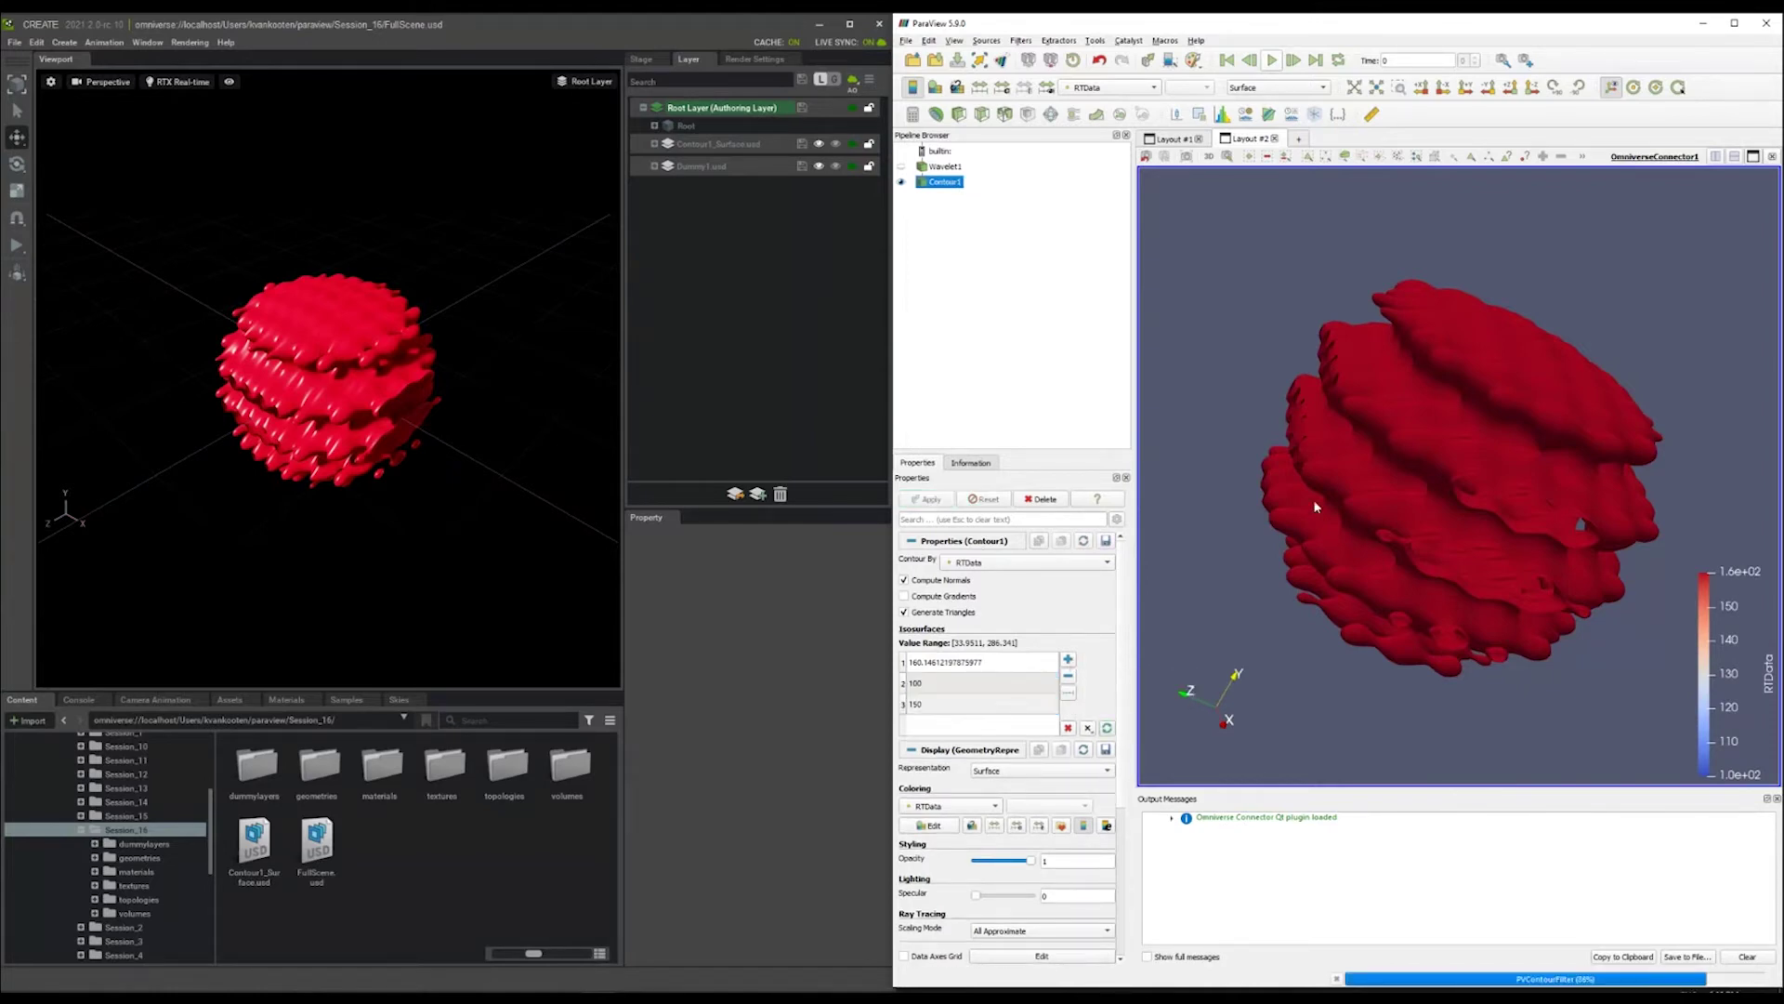
Inspect the three isosurfaces in ParaView and in Omniverse Create's live-synced viewport.
left_click_drag(1269, 327, 1332, 372)
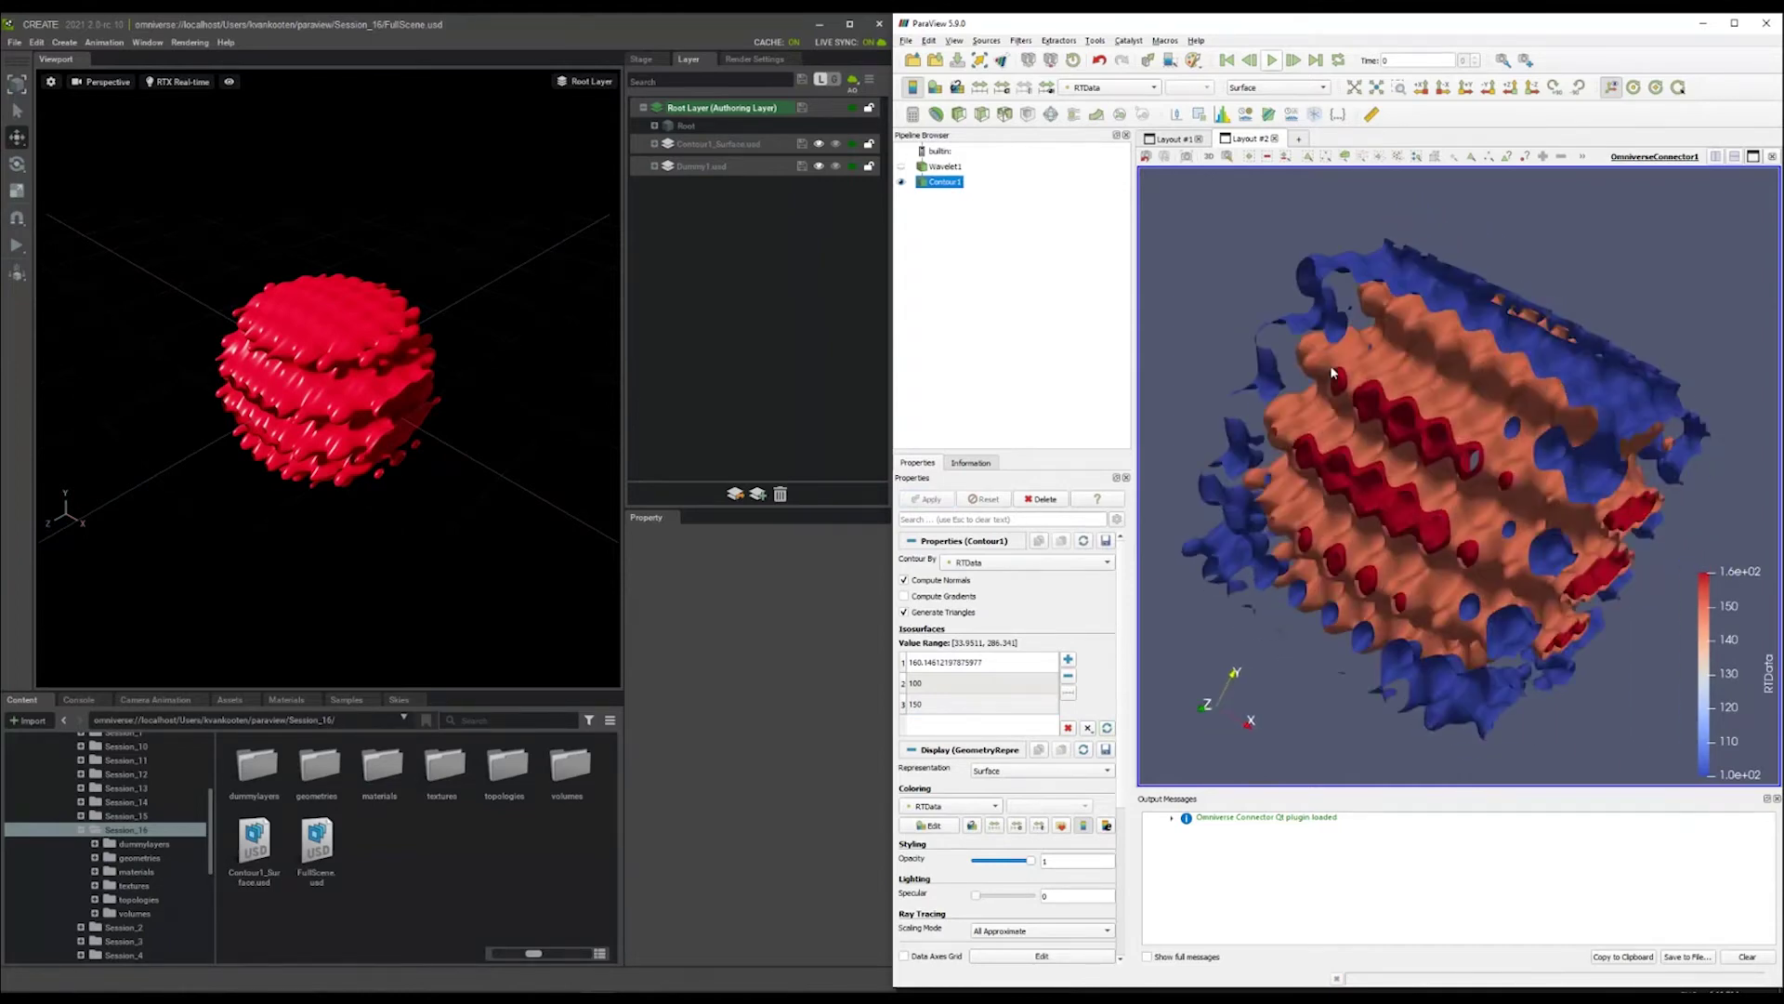
left_click_drag(543, 547, 275, 459, "alt")
scroll(273, 459, "down", 6)
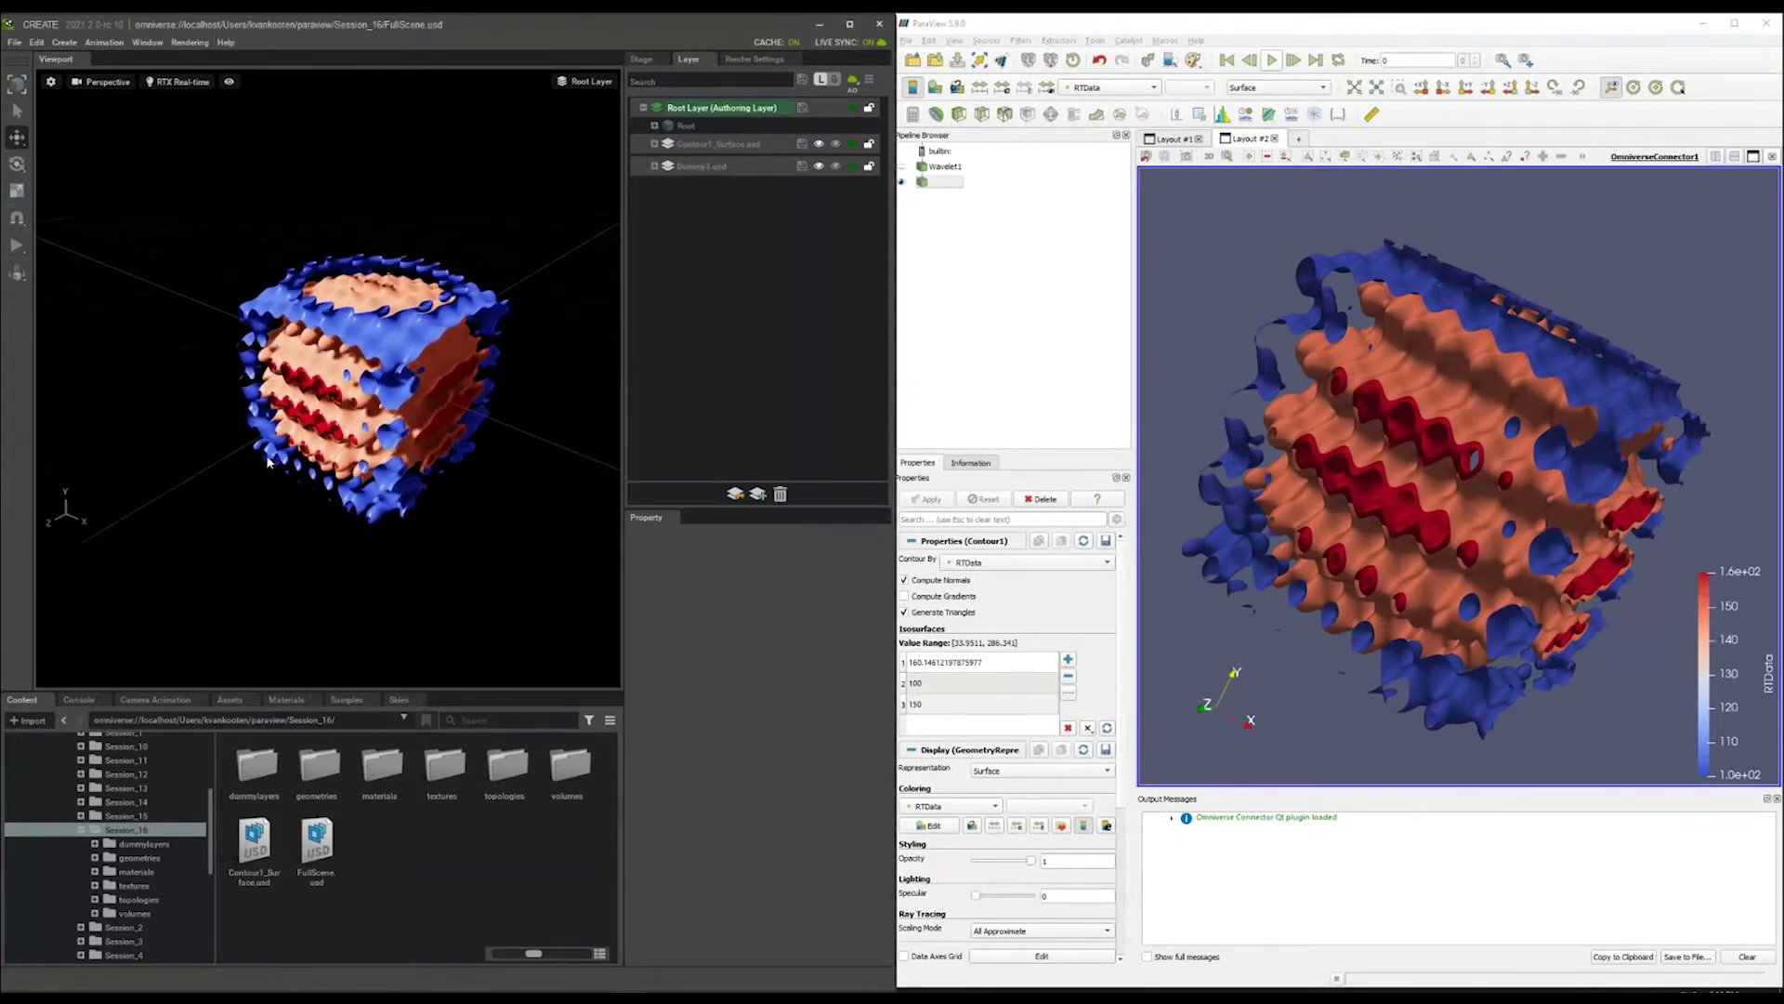
scroll(269, 461, "up", 4)
scroll(269, 462, "down", 3)
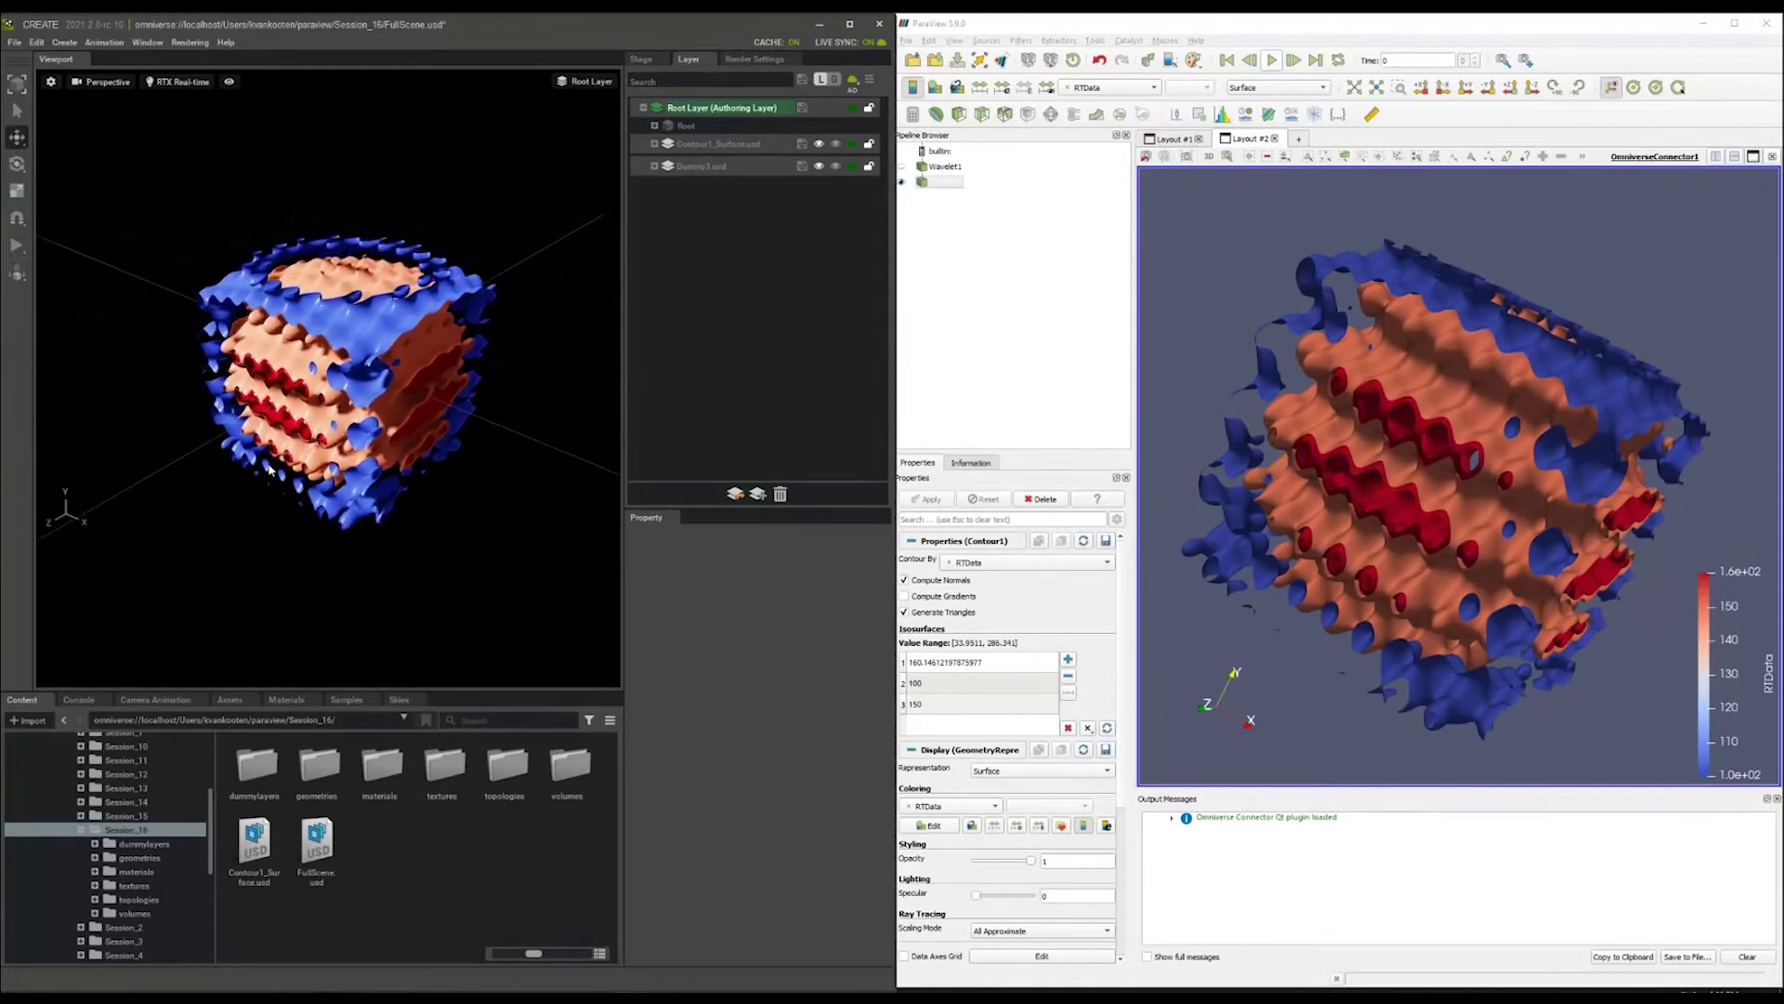
scroll(271, 467, "up", 3)
scroll(271, 469, "up", 2)
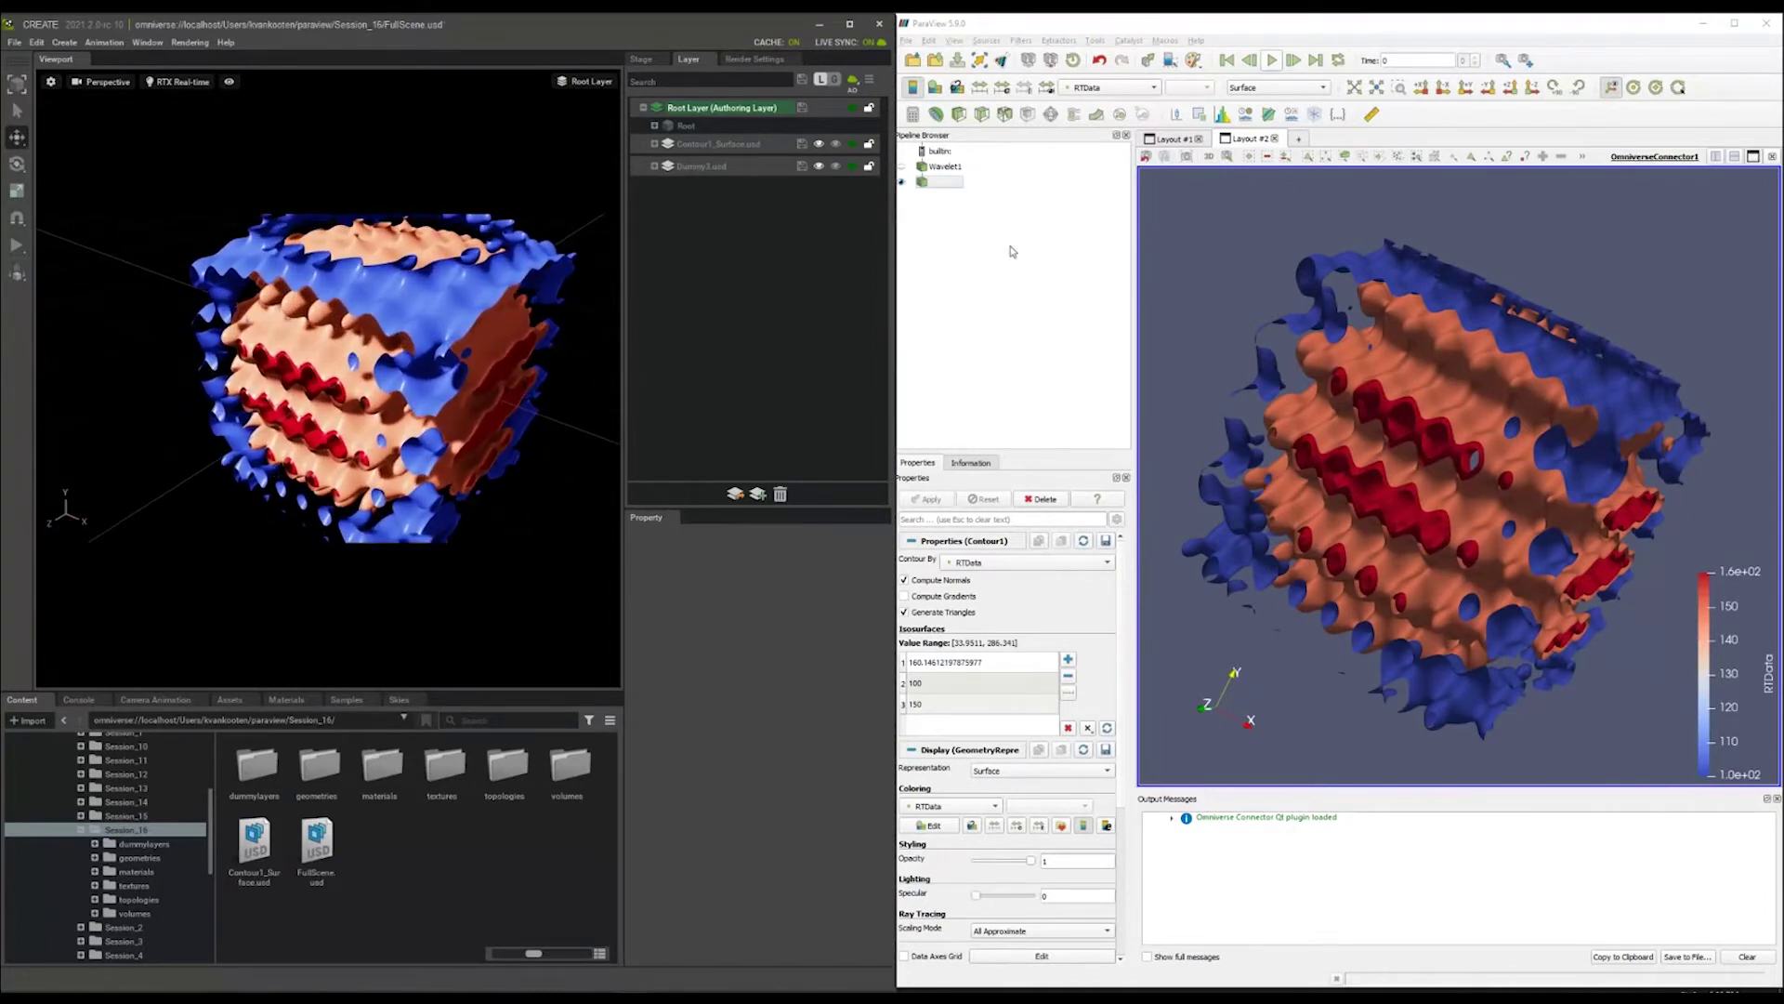
left_click(947, 168)
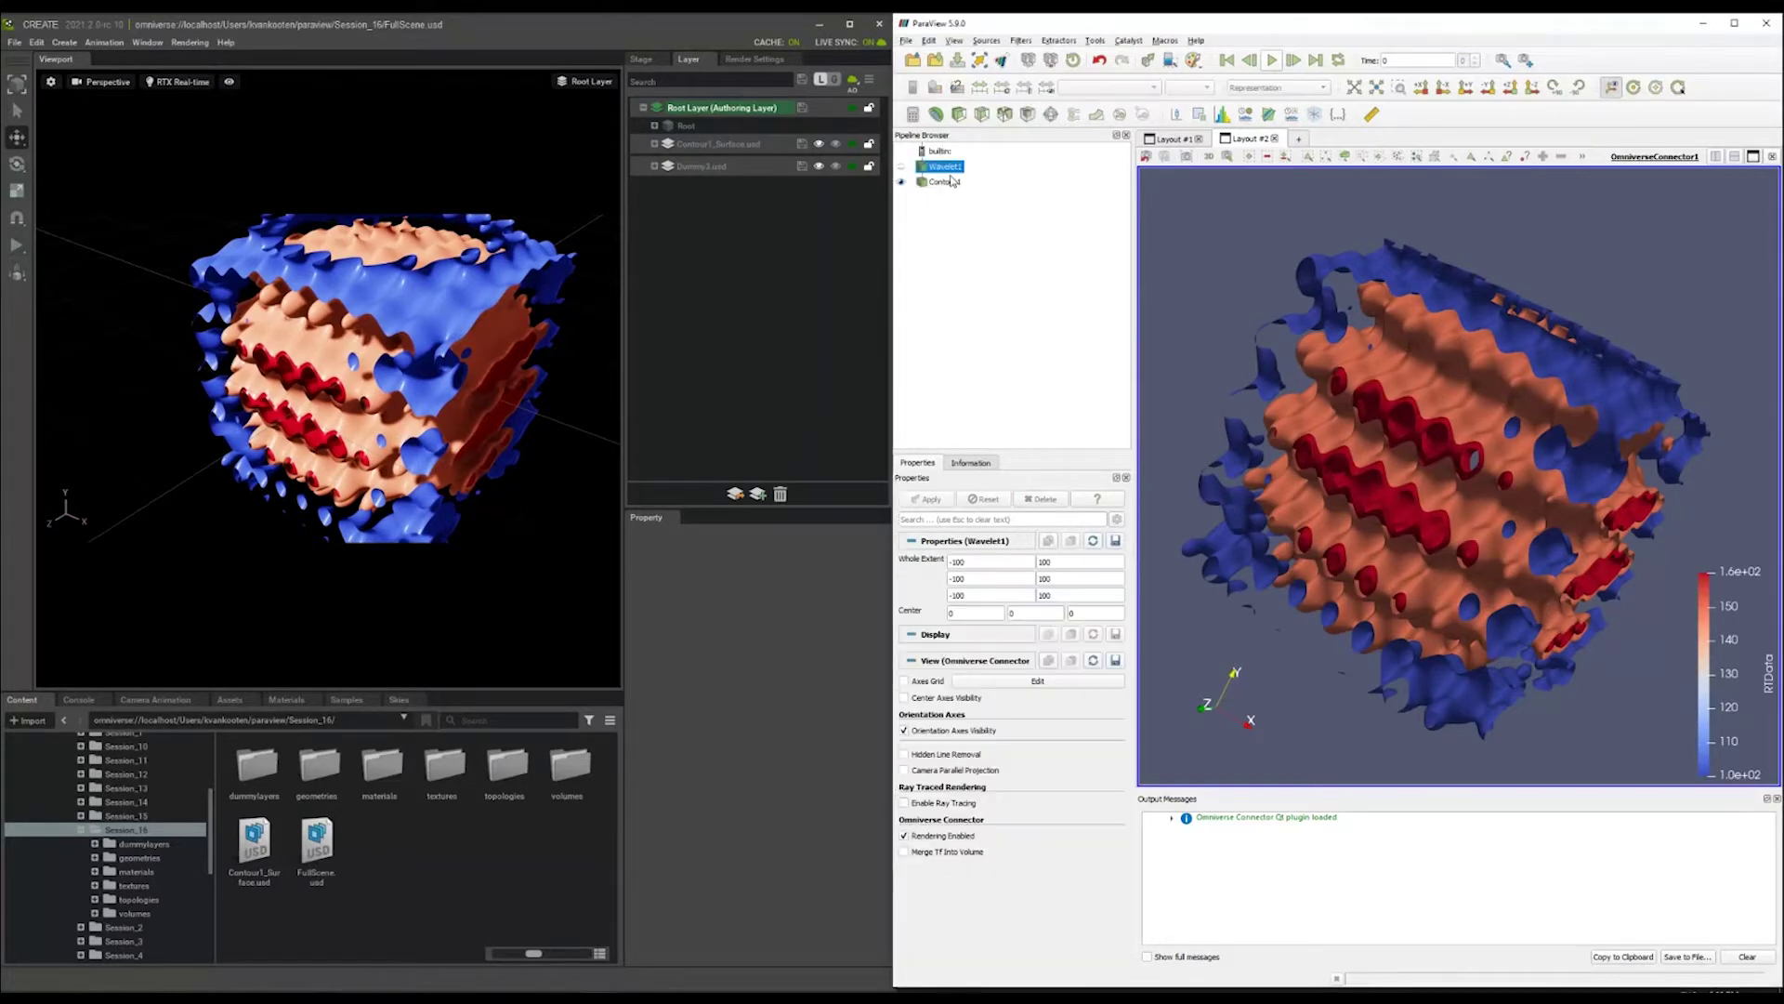
left_click(944, 182)
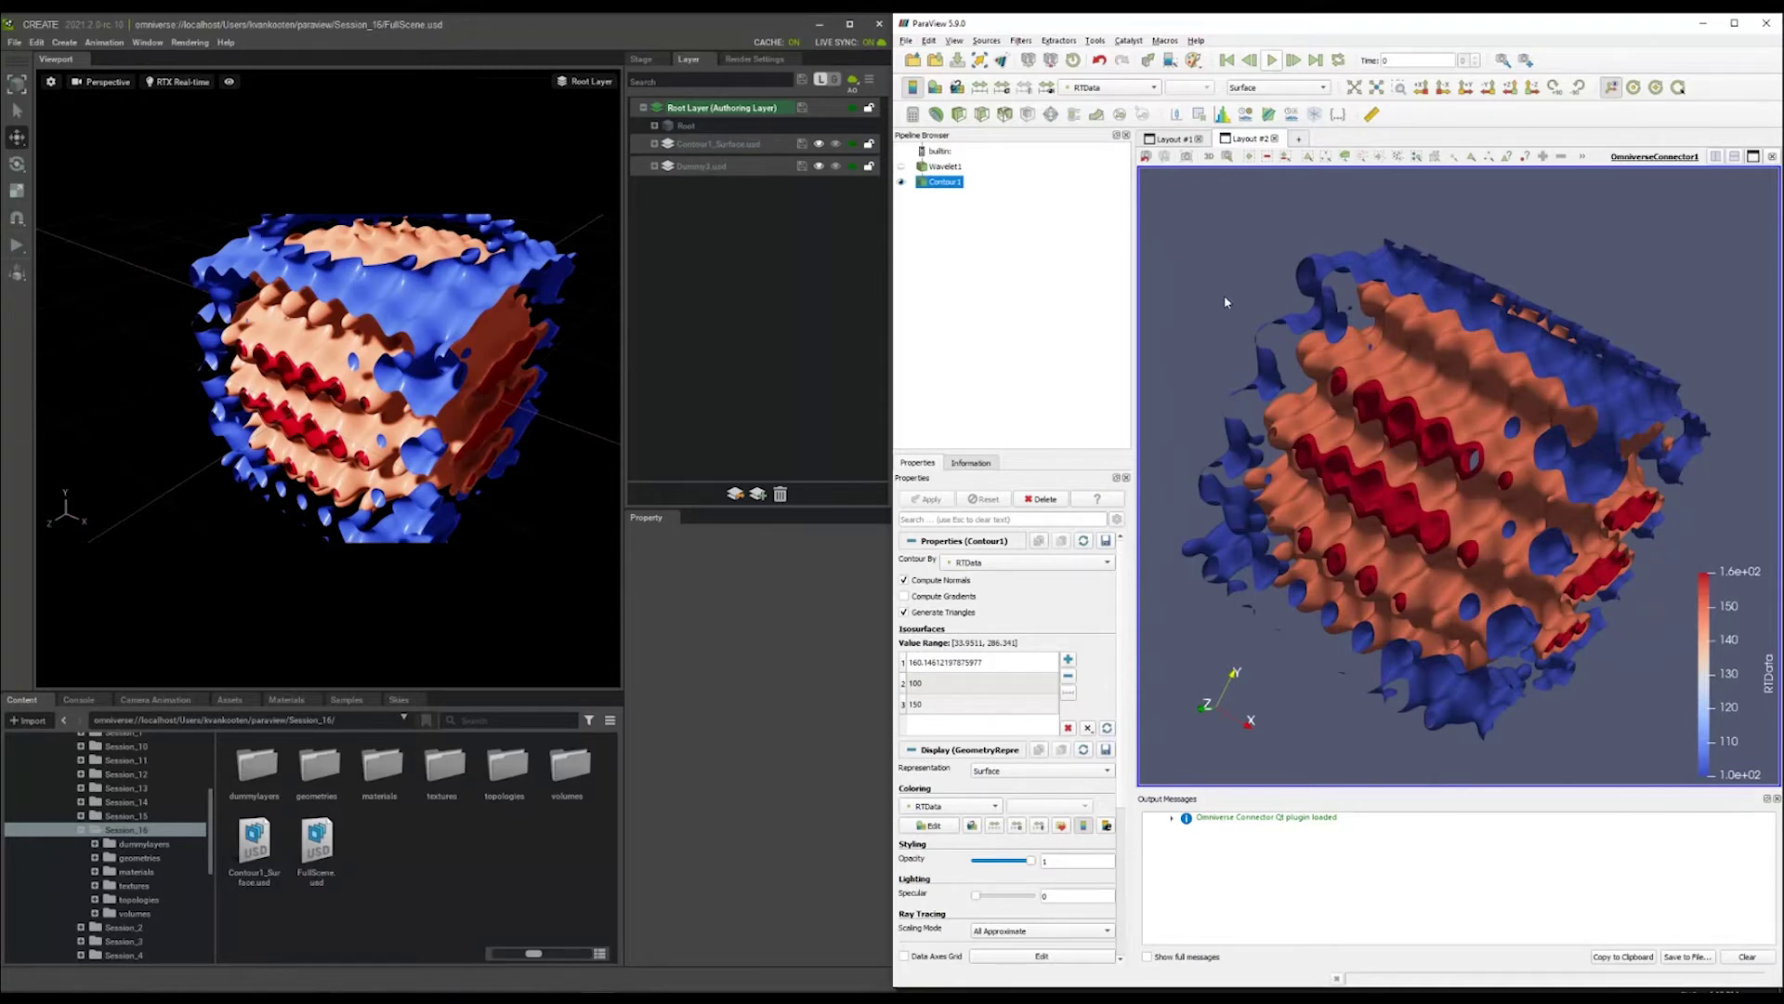
Rotate the blue, orange and red contour surfaces to a face-on view.
left_click_drag(1225, 302, 1221, 345)
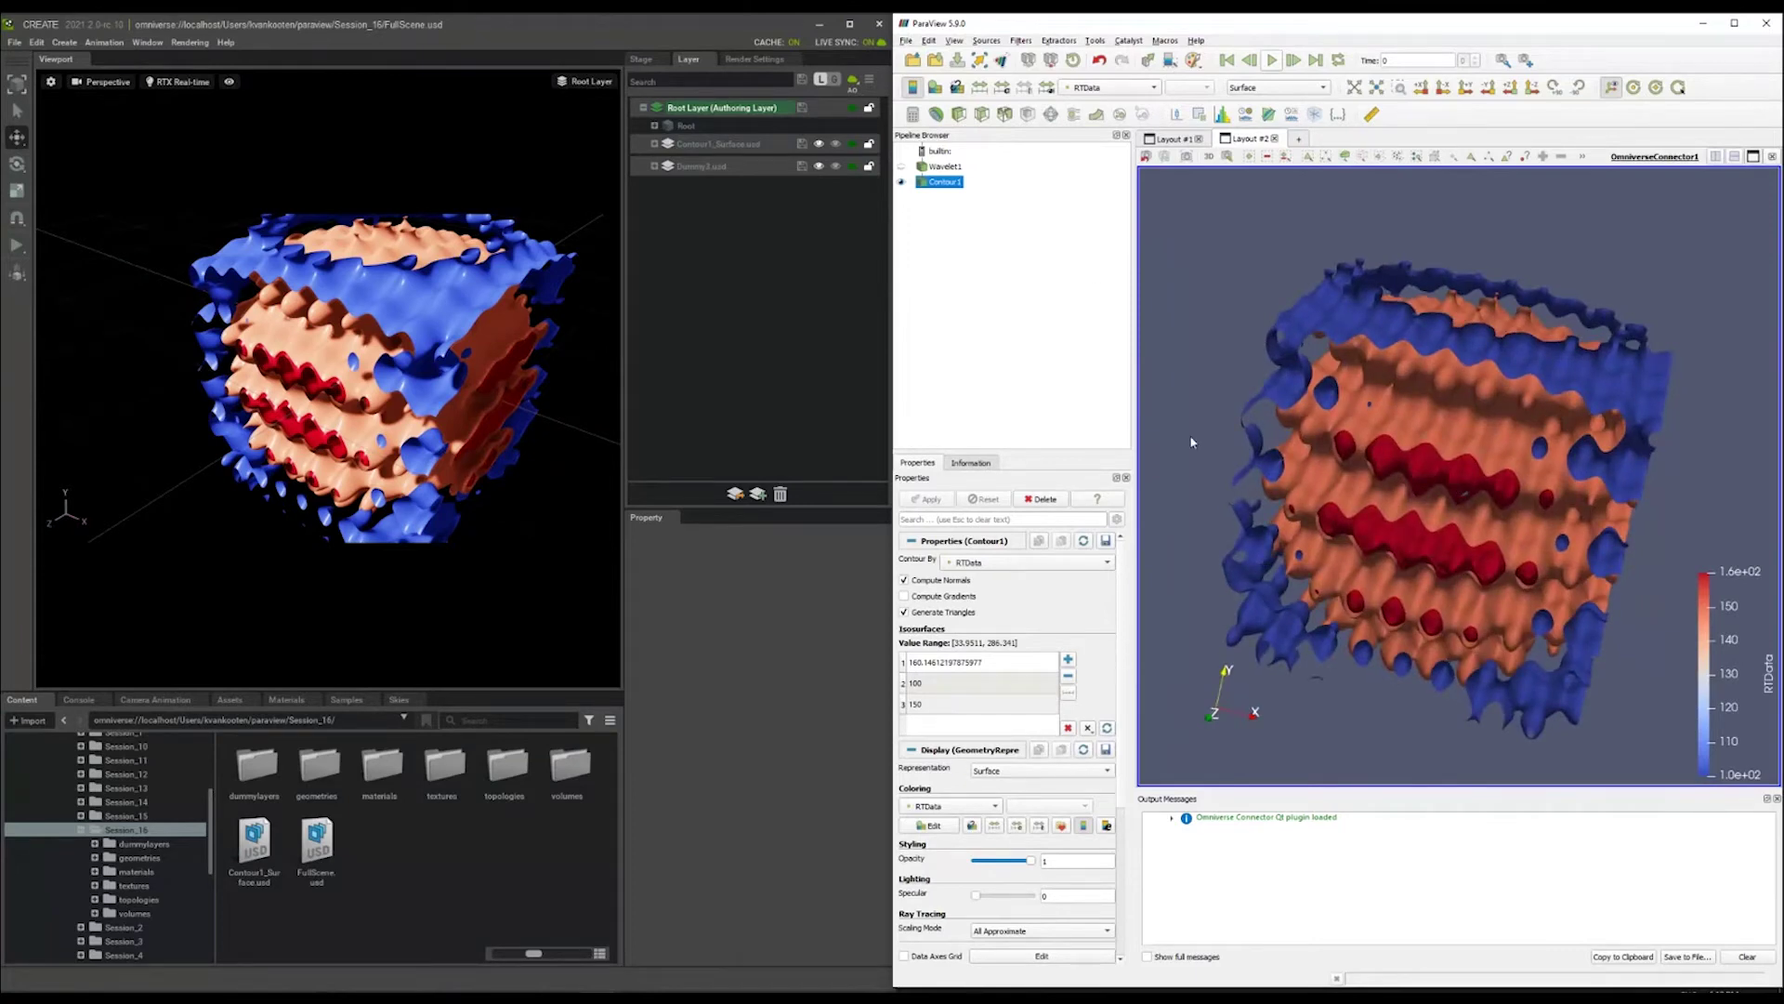
left_click_drag(1177, 355, 1060, 401)
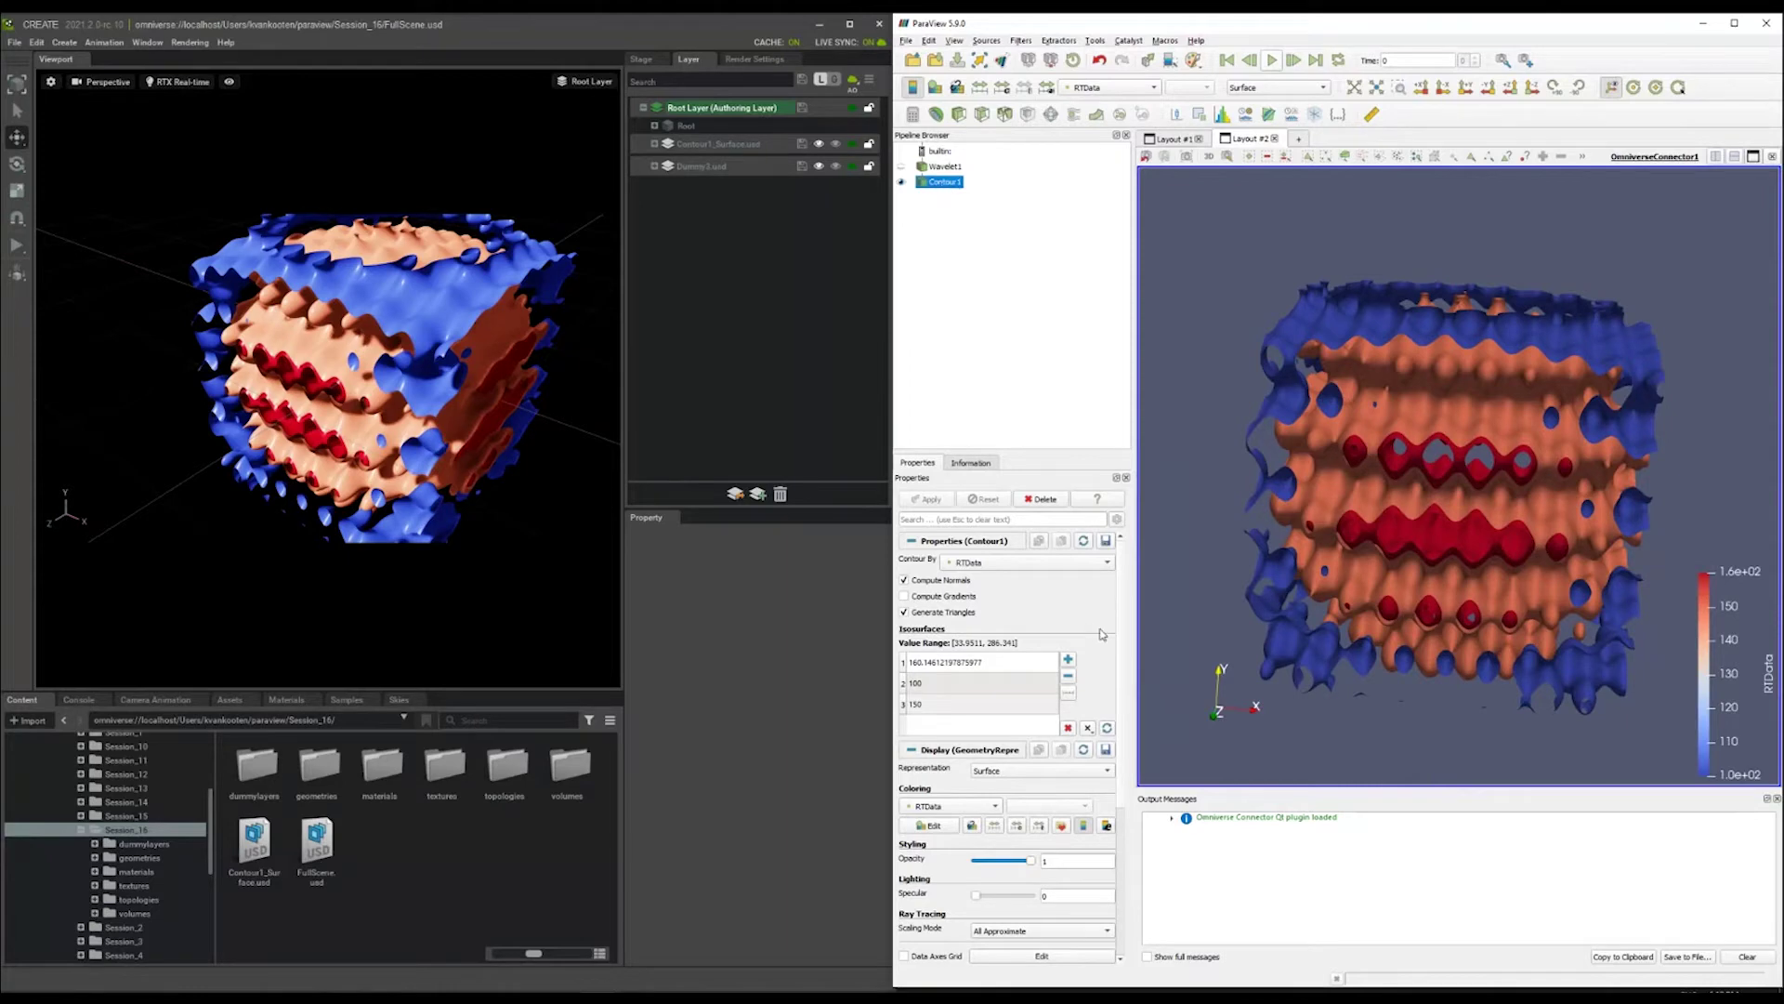
scroll(1123, 665, "down", 1)
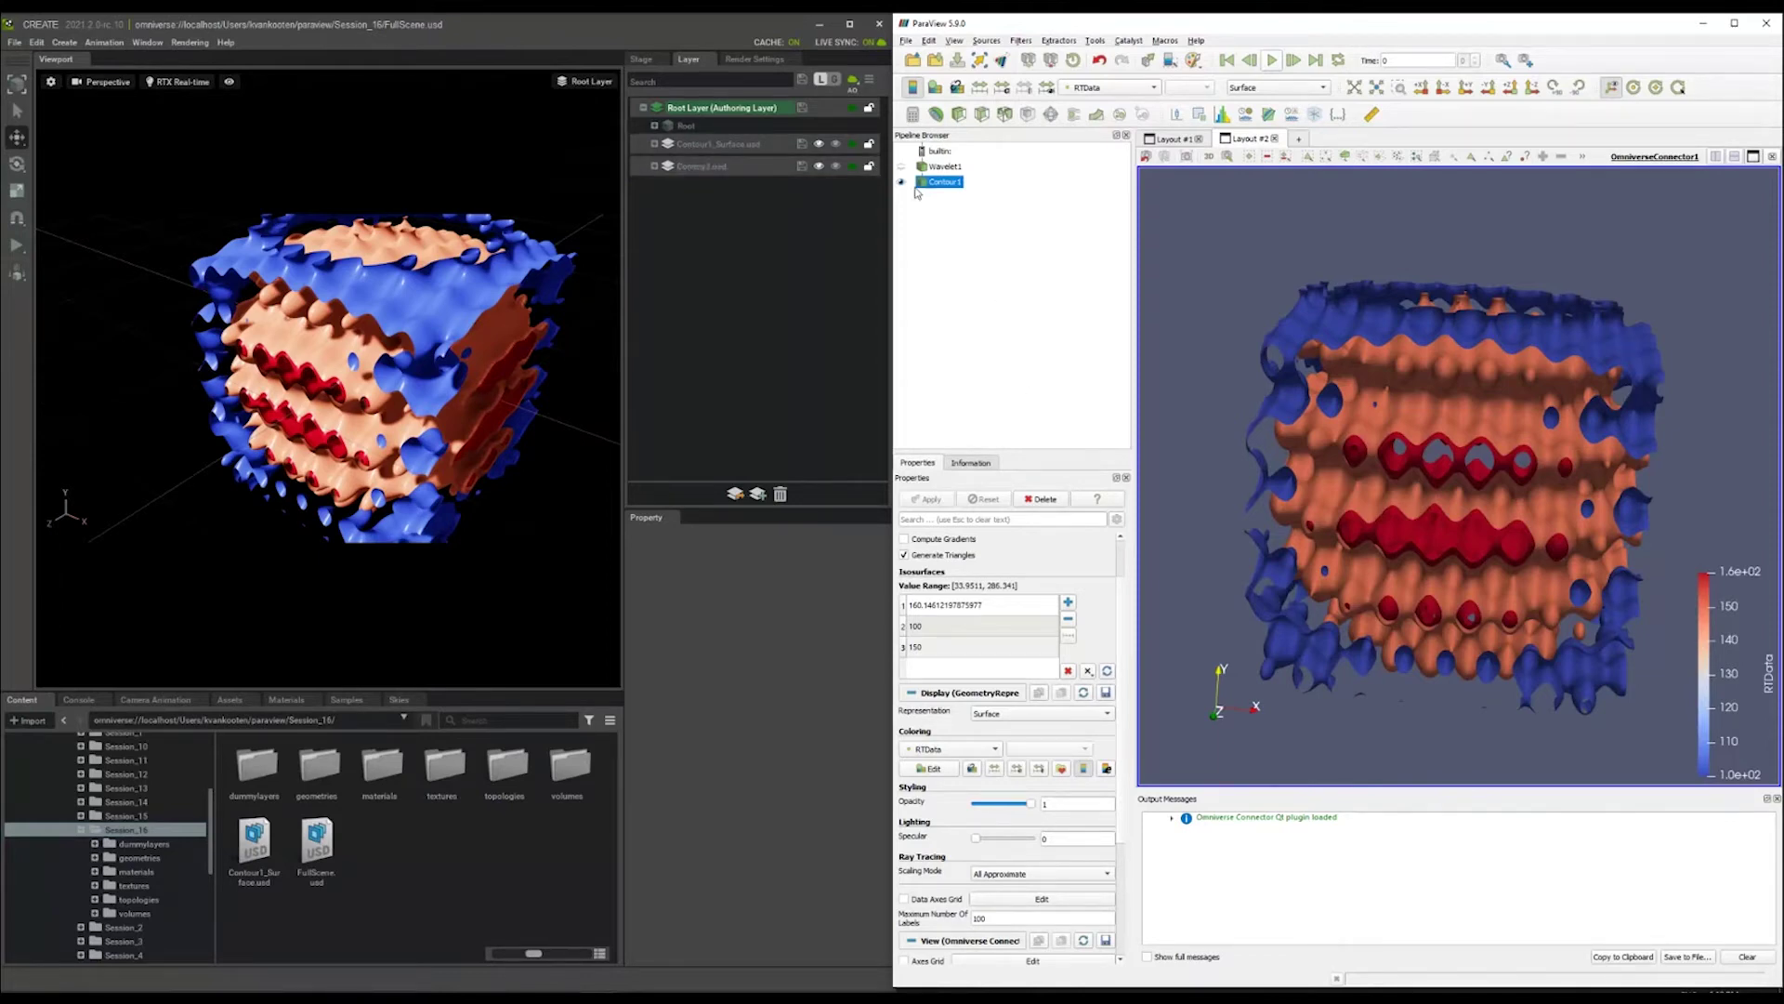
left_click(948, 167)
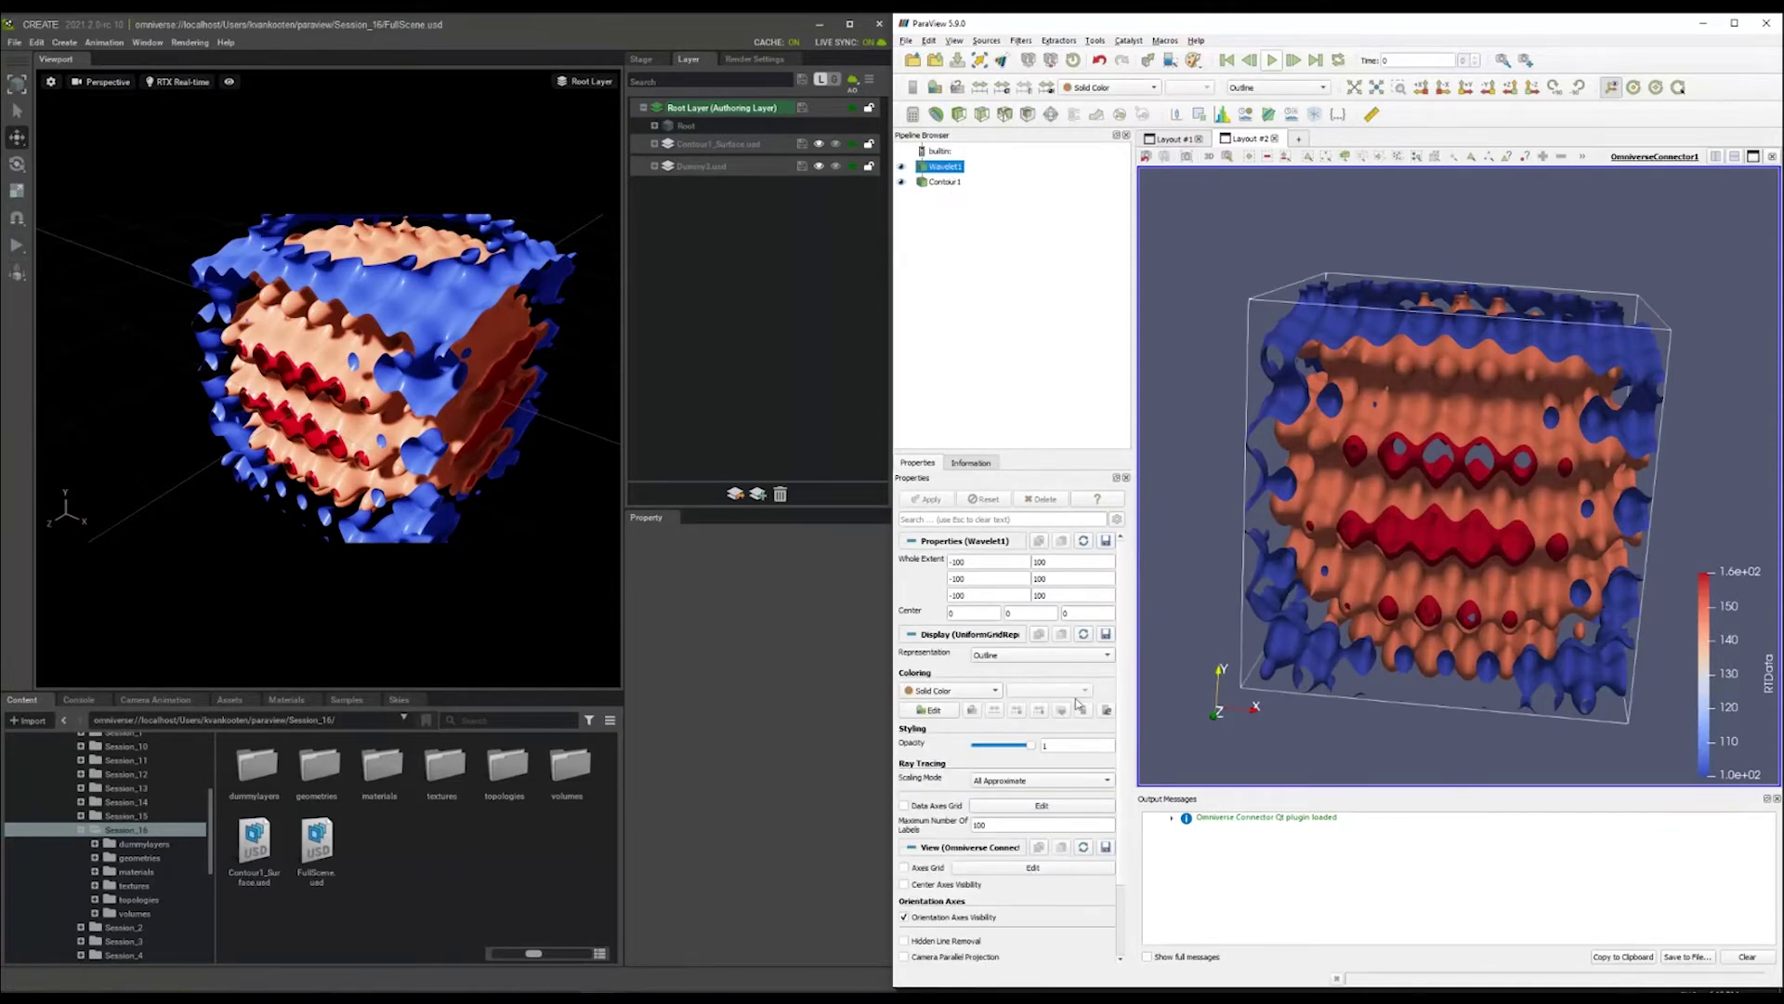
Switch Wavelet1's representation to Volume and orbit the RTData volume render.
left_click(1023, 655)
left_click(1015, 751)
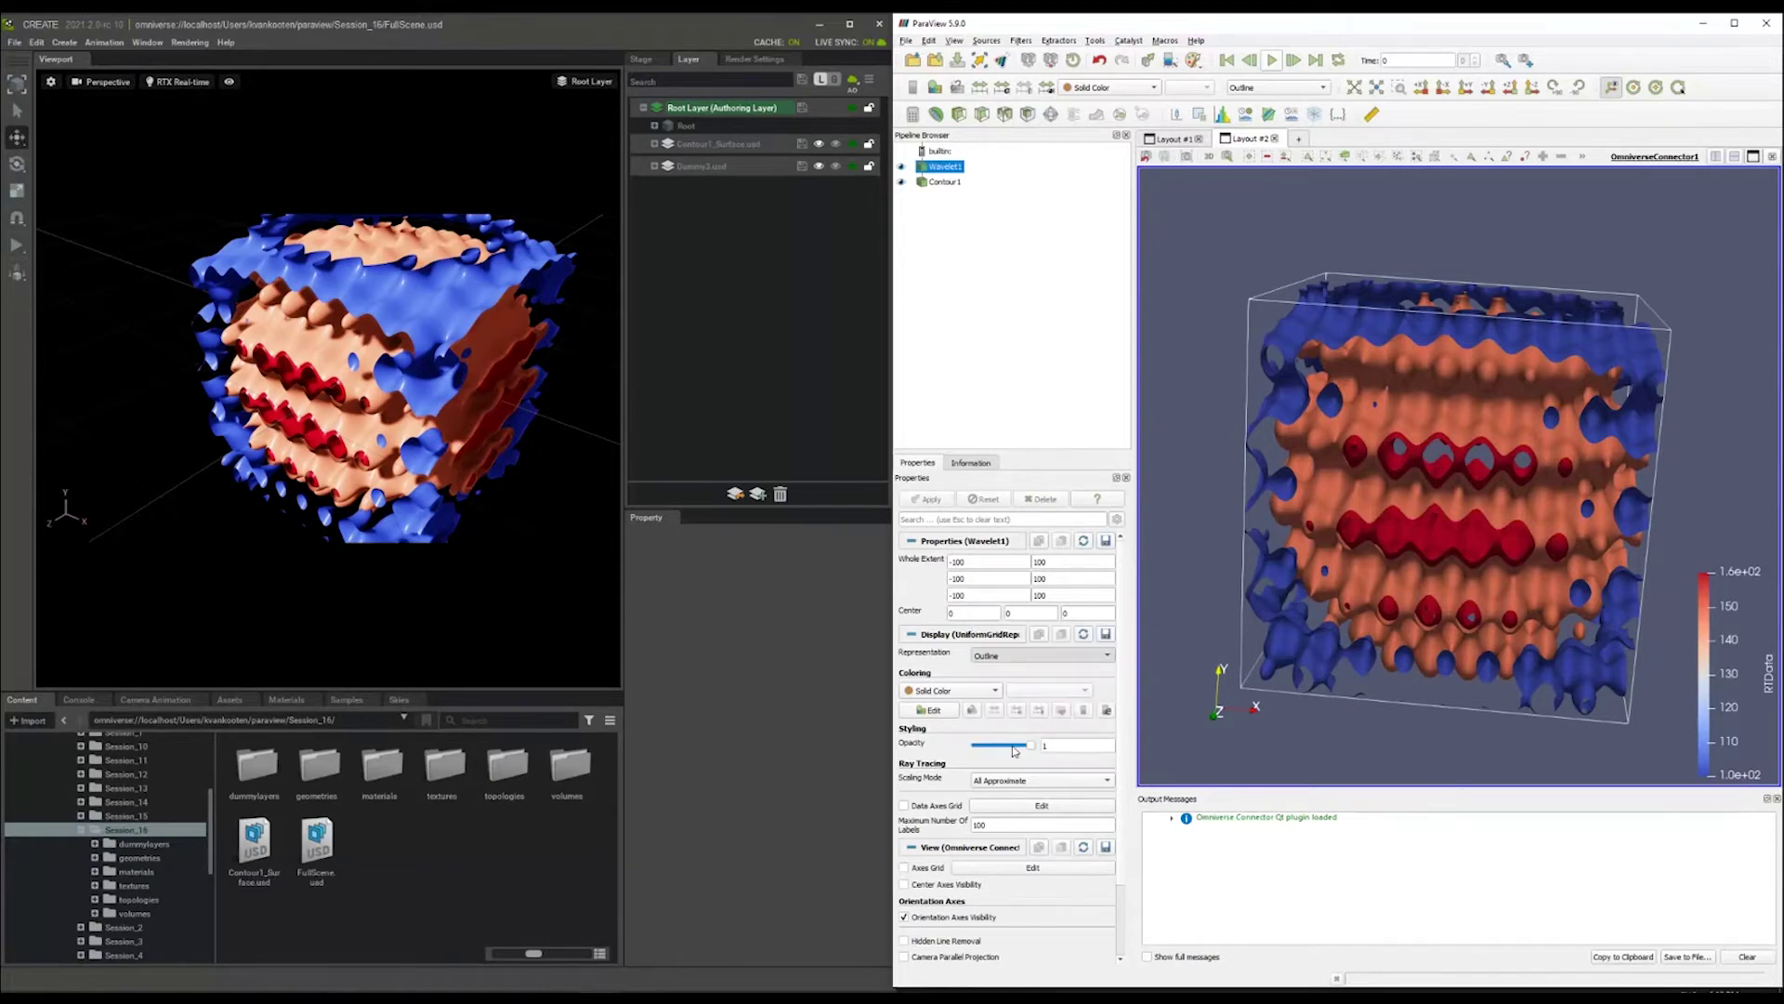
left_click_drag(1595, 448, 1371, 448)
left_click_drag(1425, 522, 1456, 457)
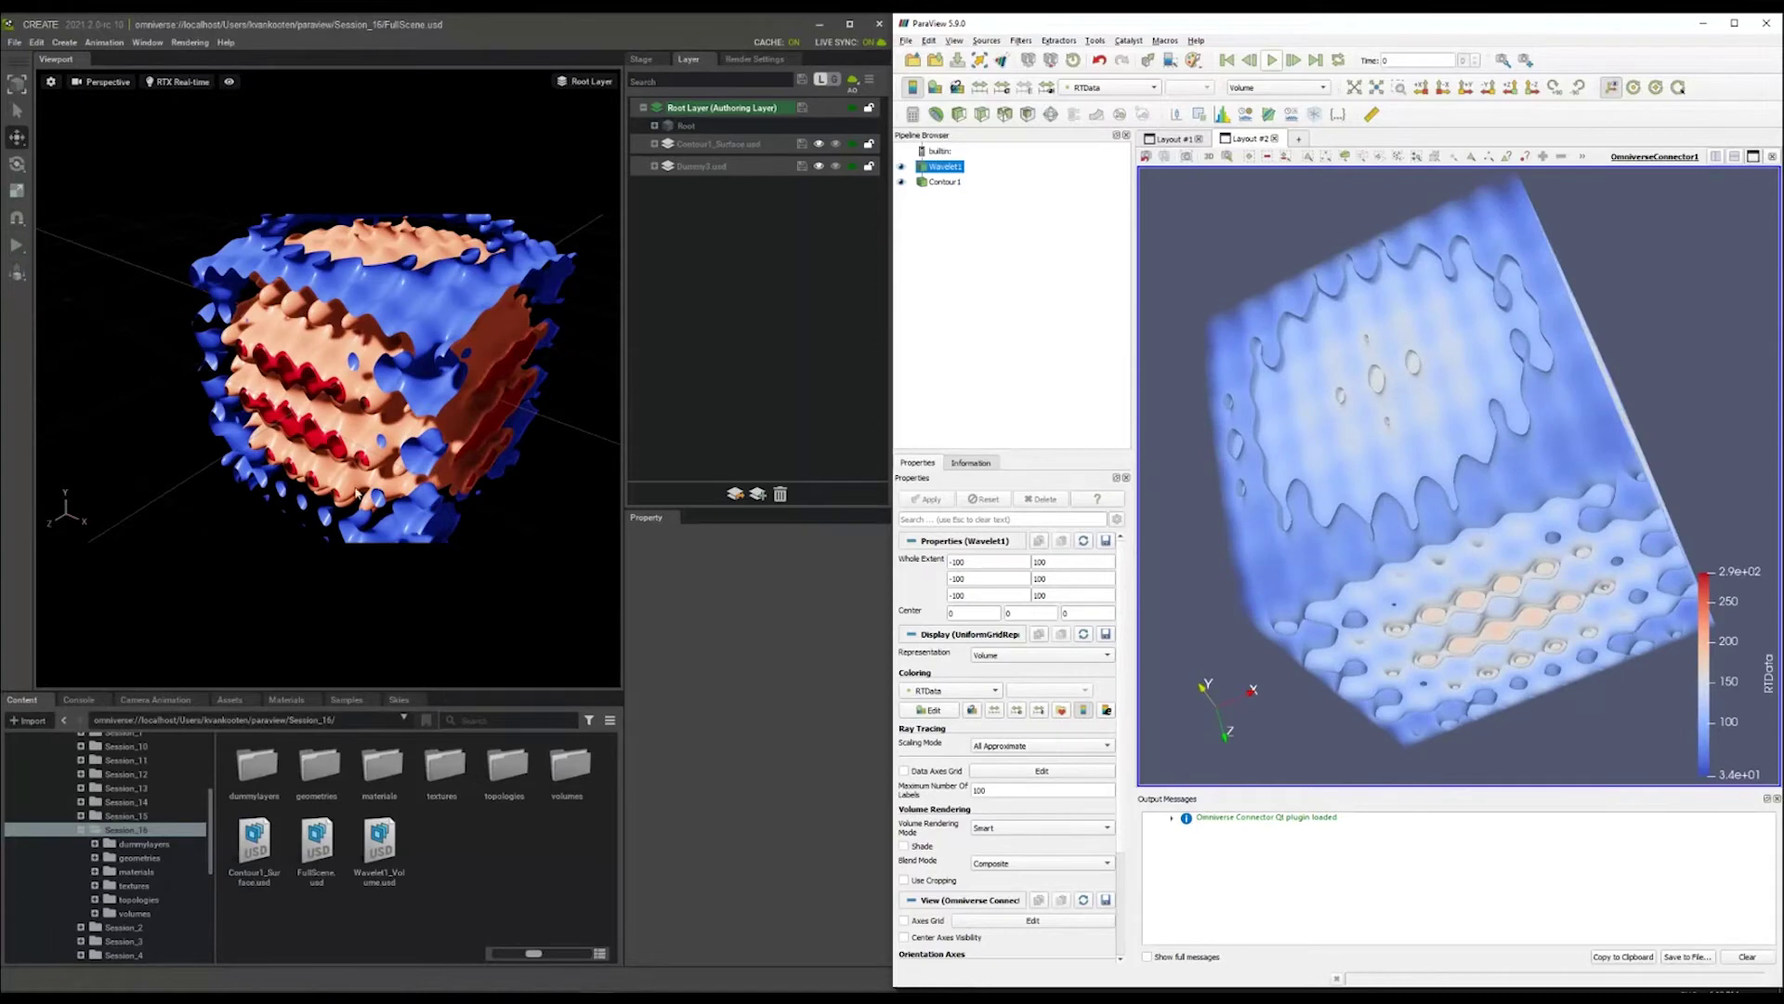
left_click(174, 382)
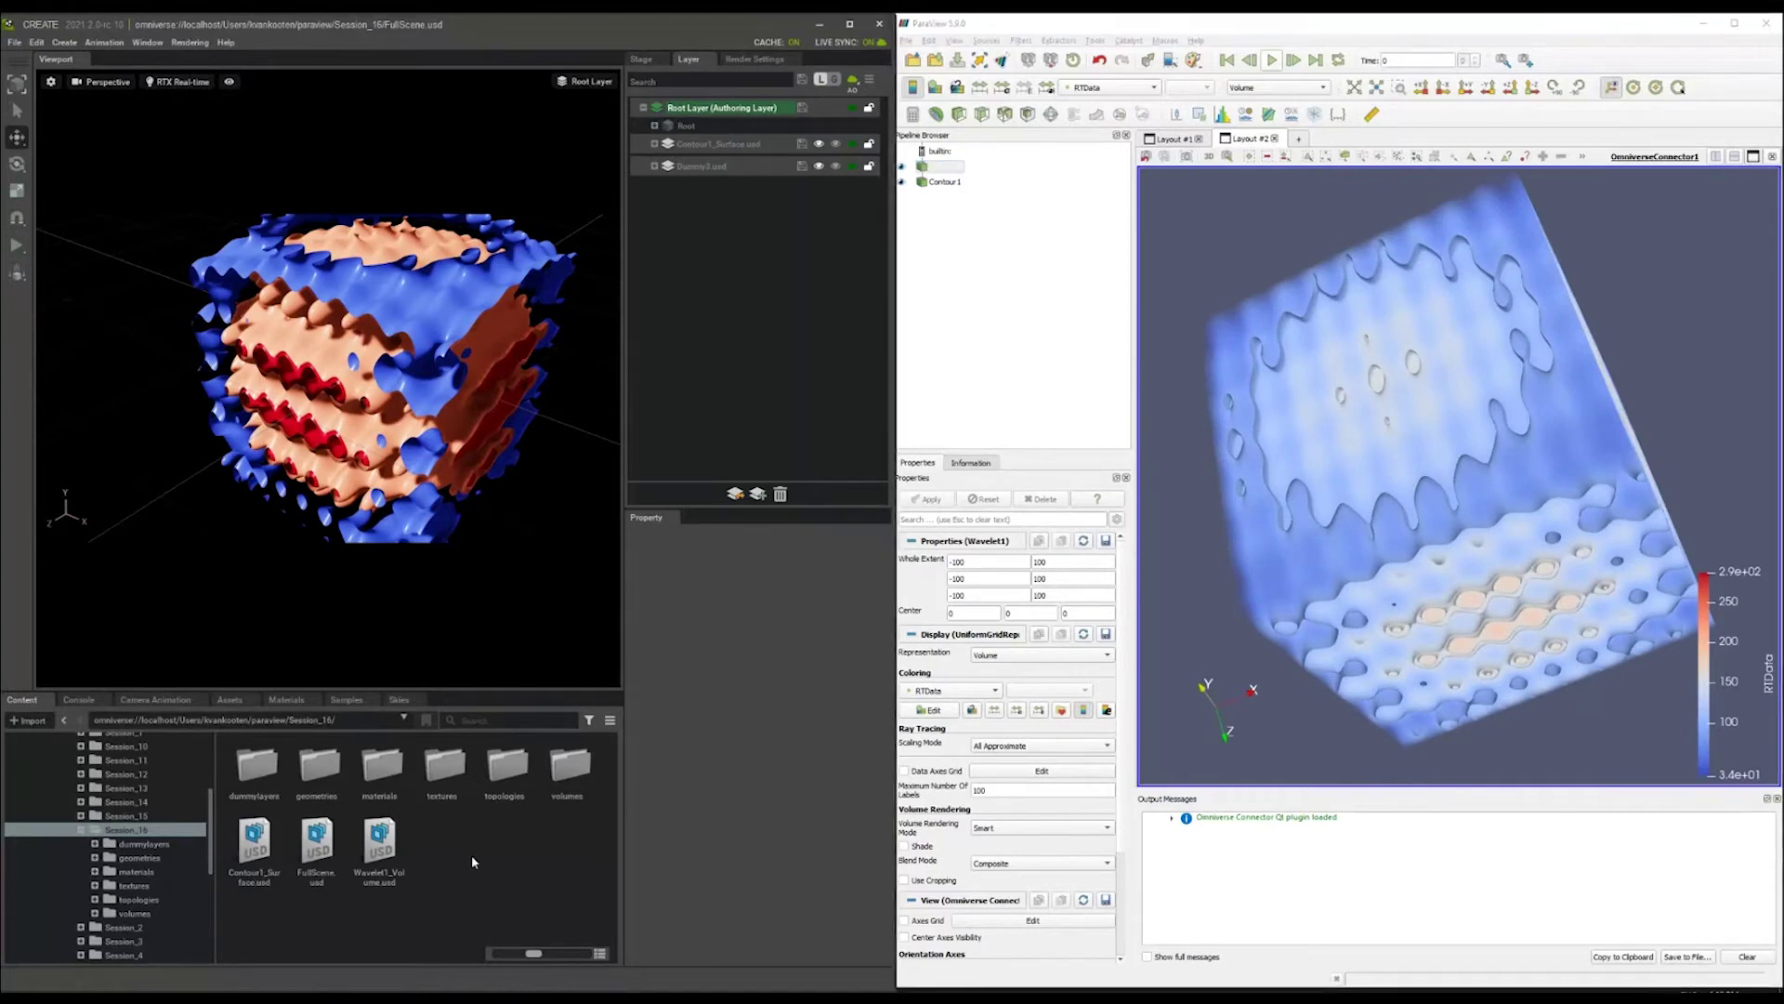
left_click(136, 914)
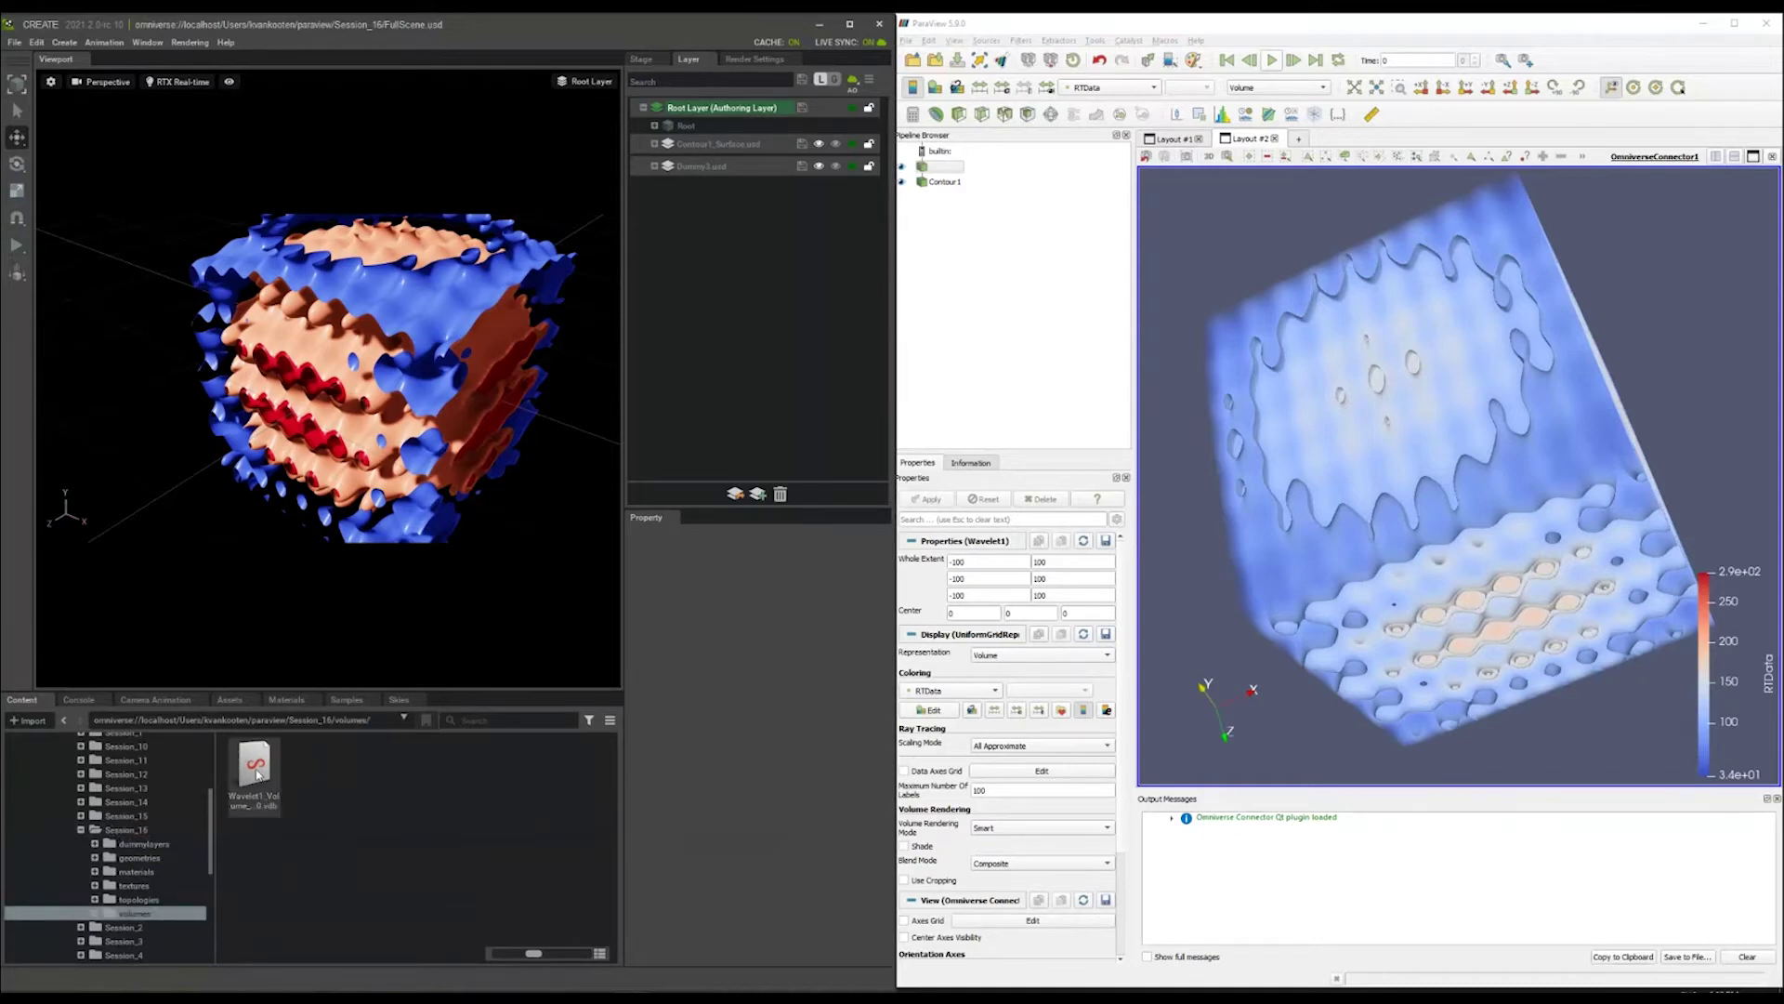
double_click(255, 777)
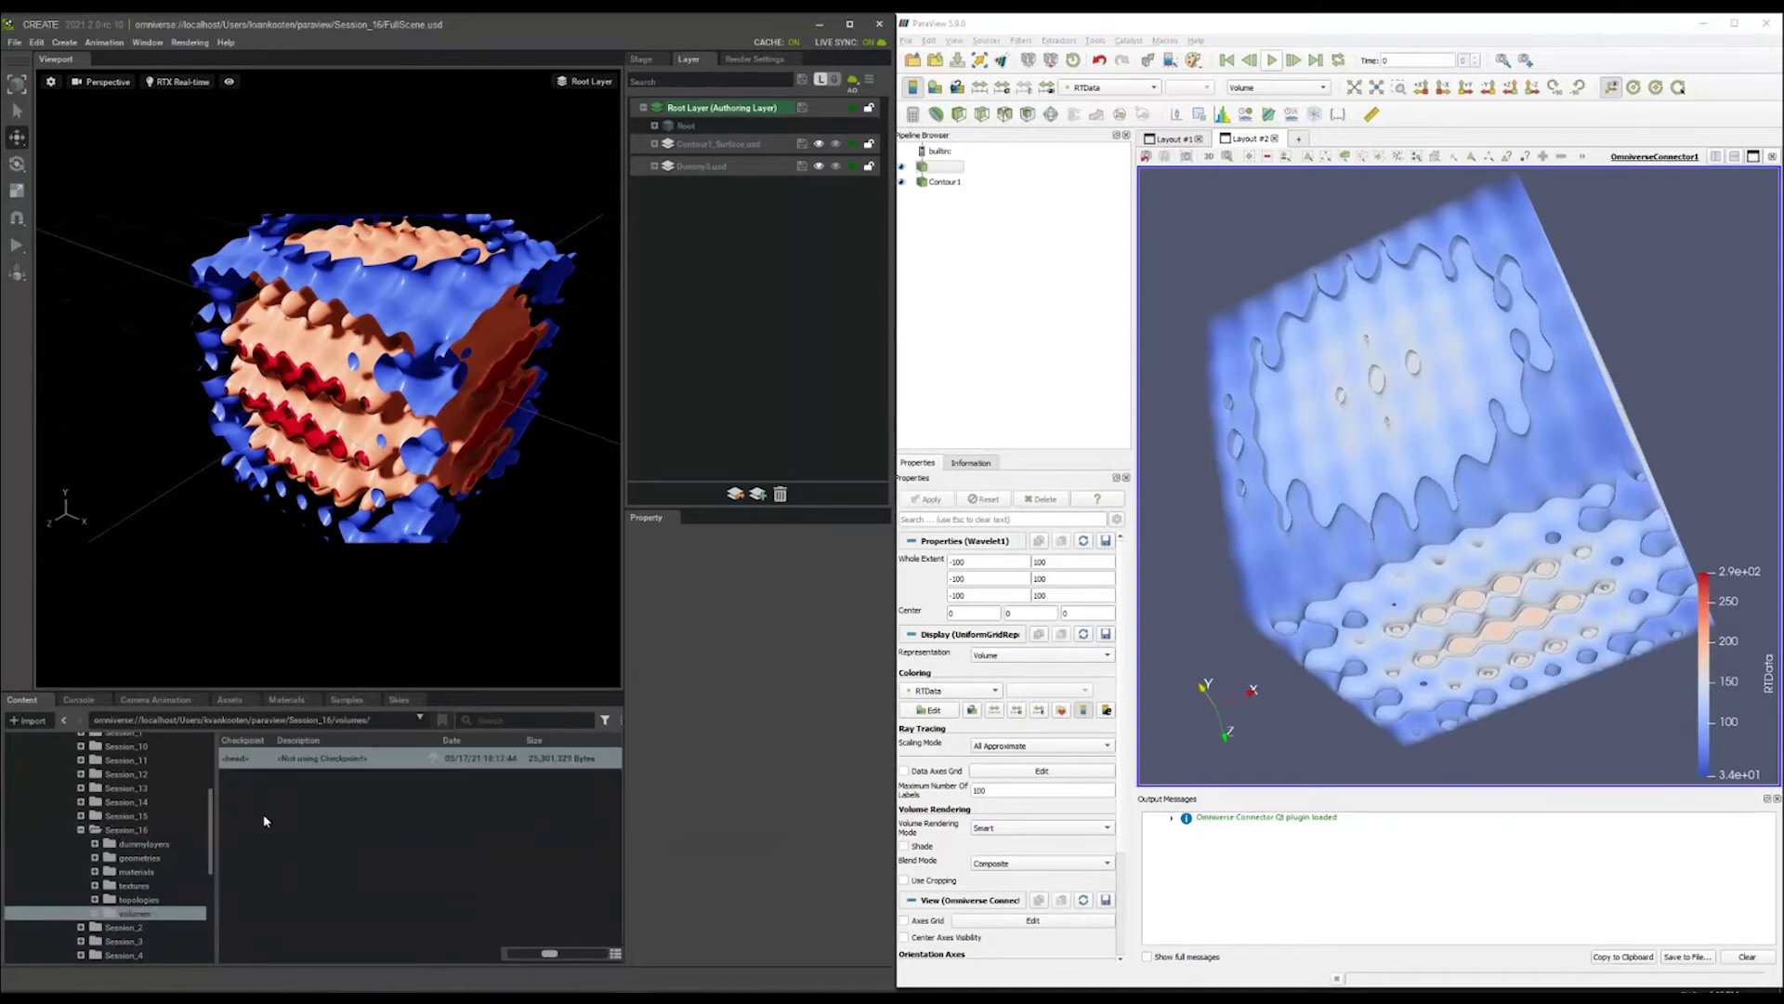
left_click(131, 900)
left_click(129, 914)
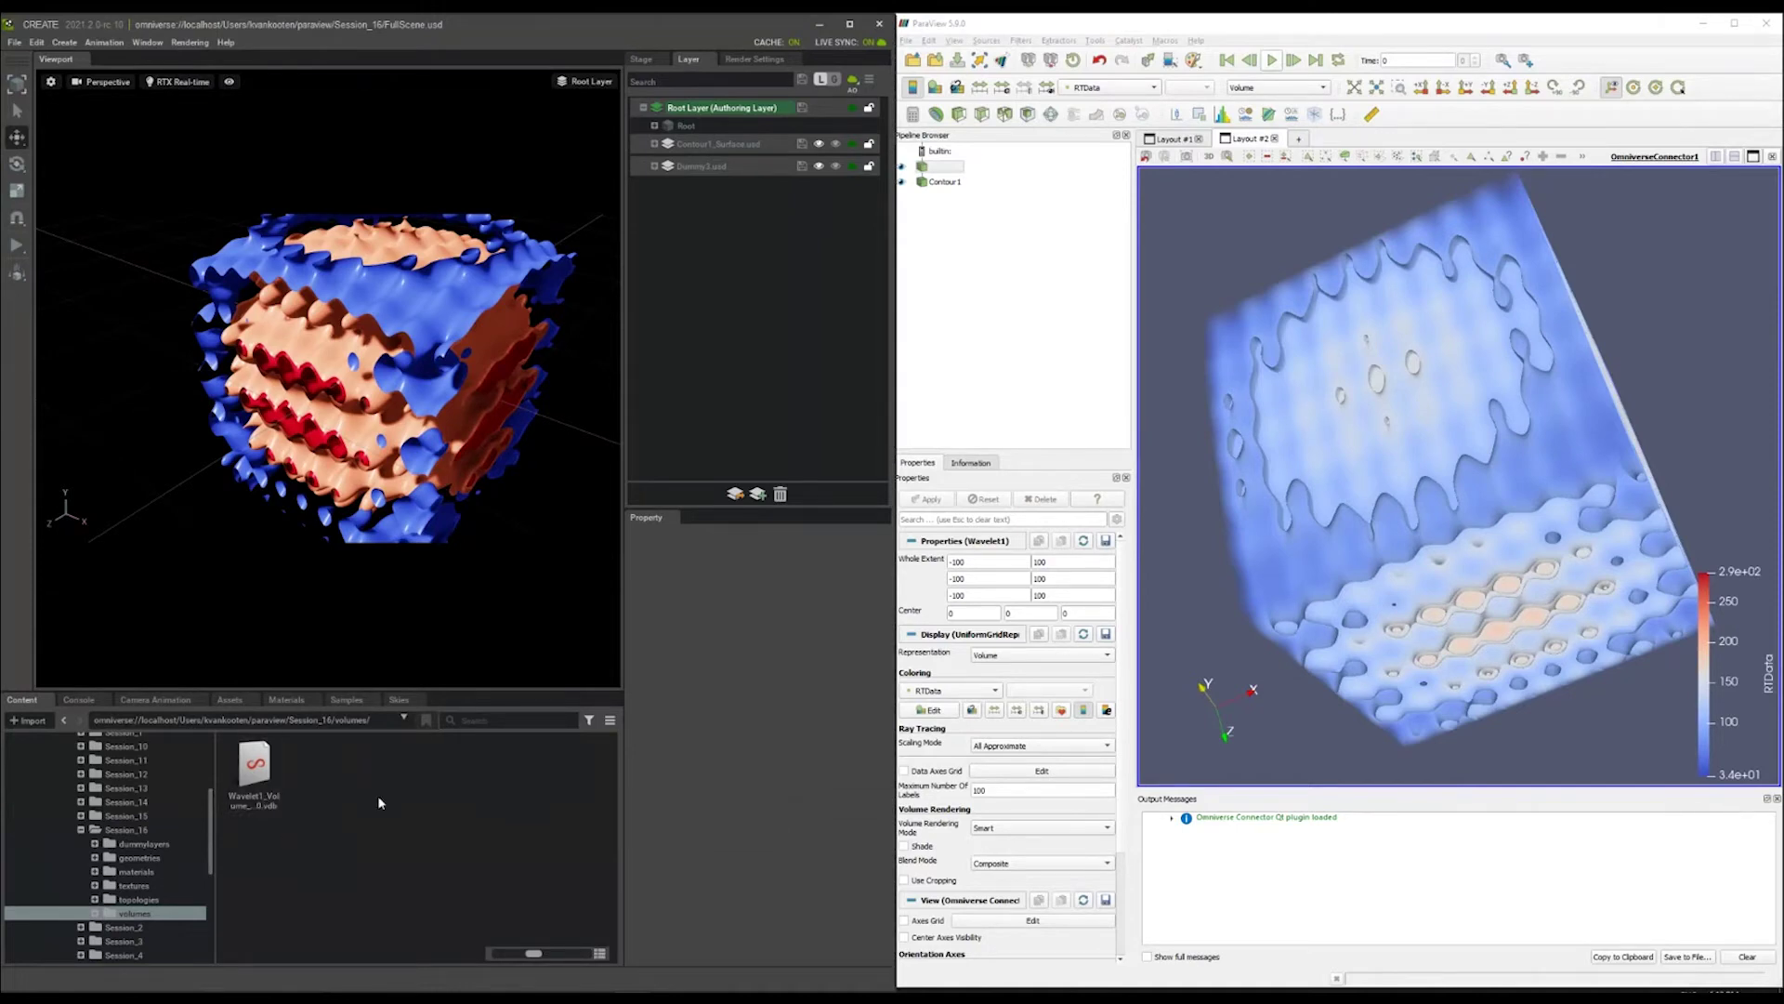
left_click_drag(1179, 410, 1194, 352)
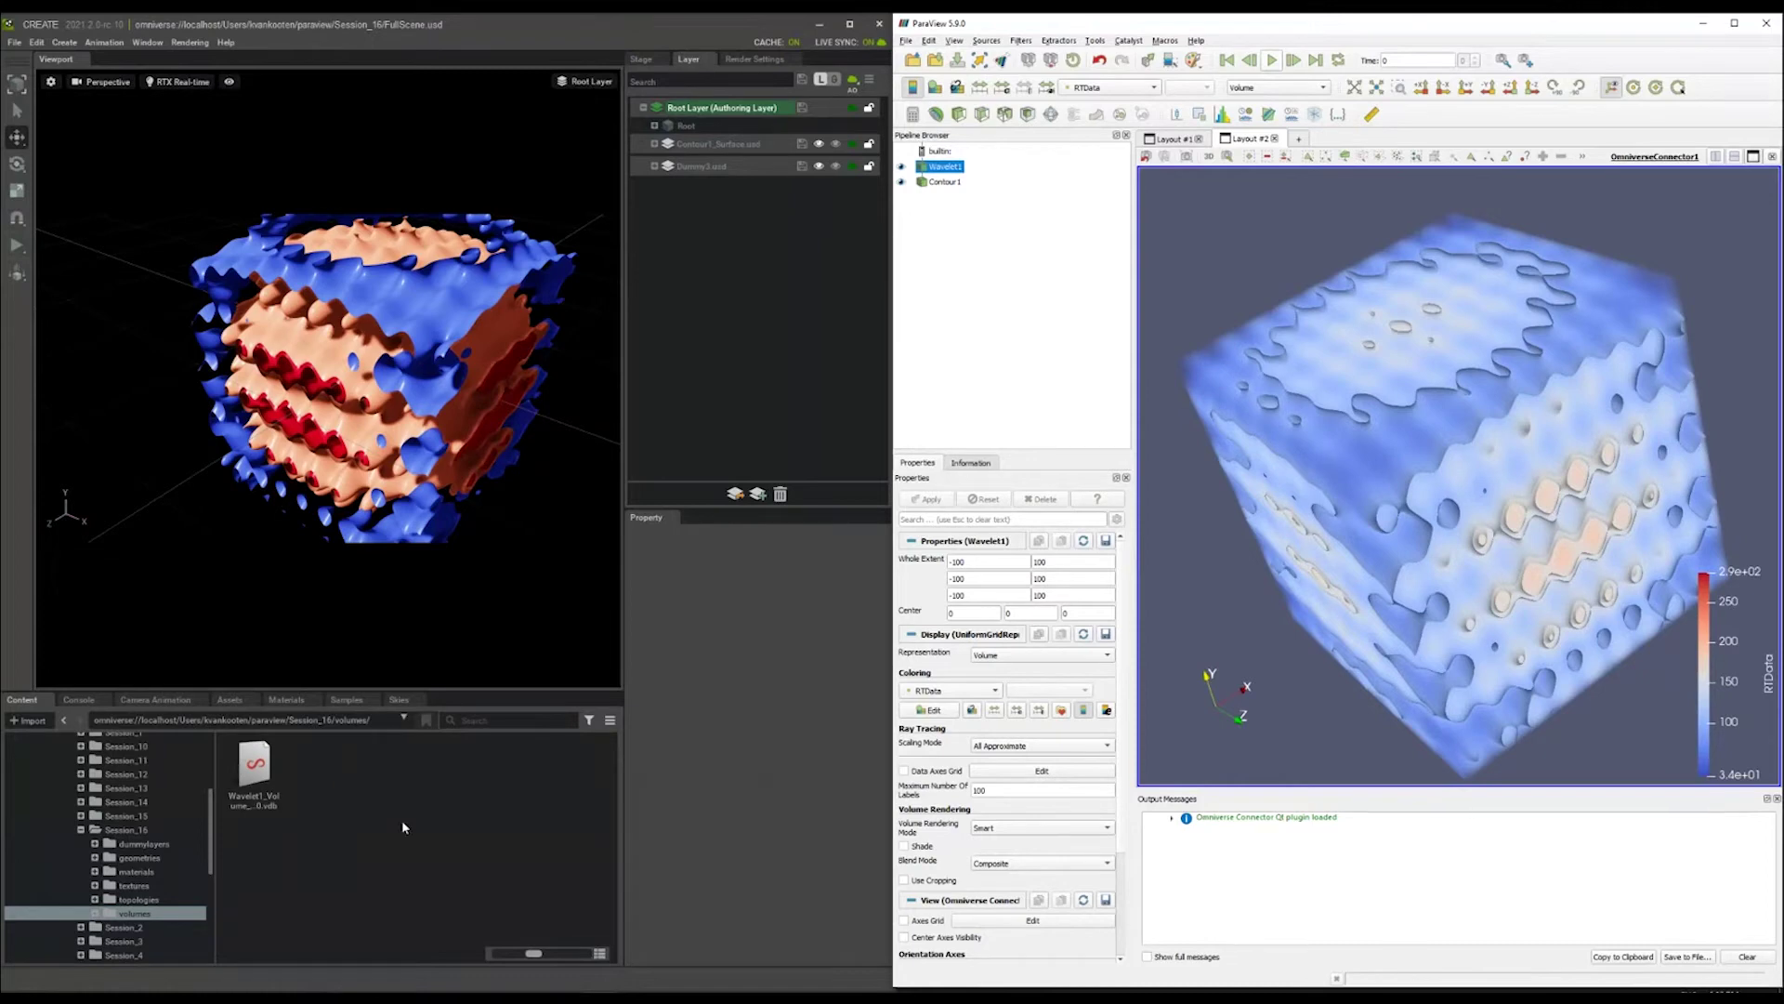
left_click(126, 829)
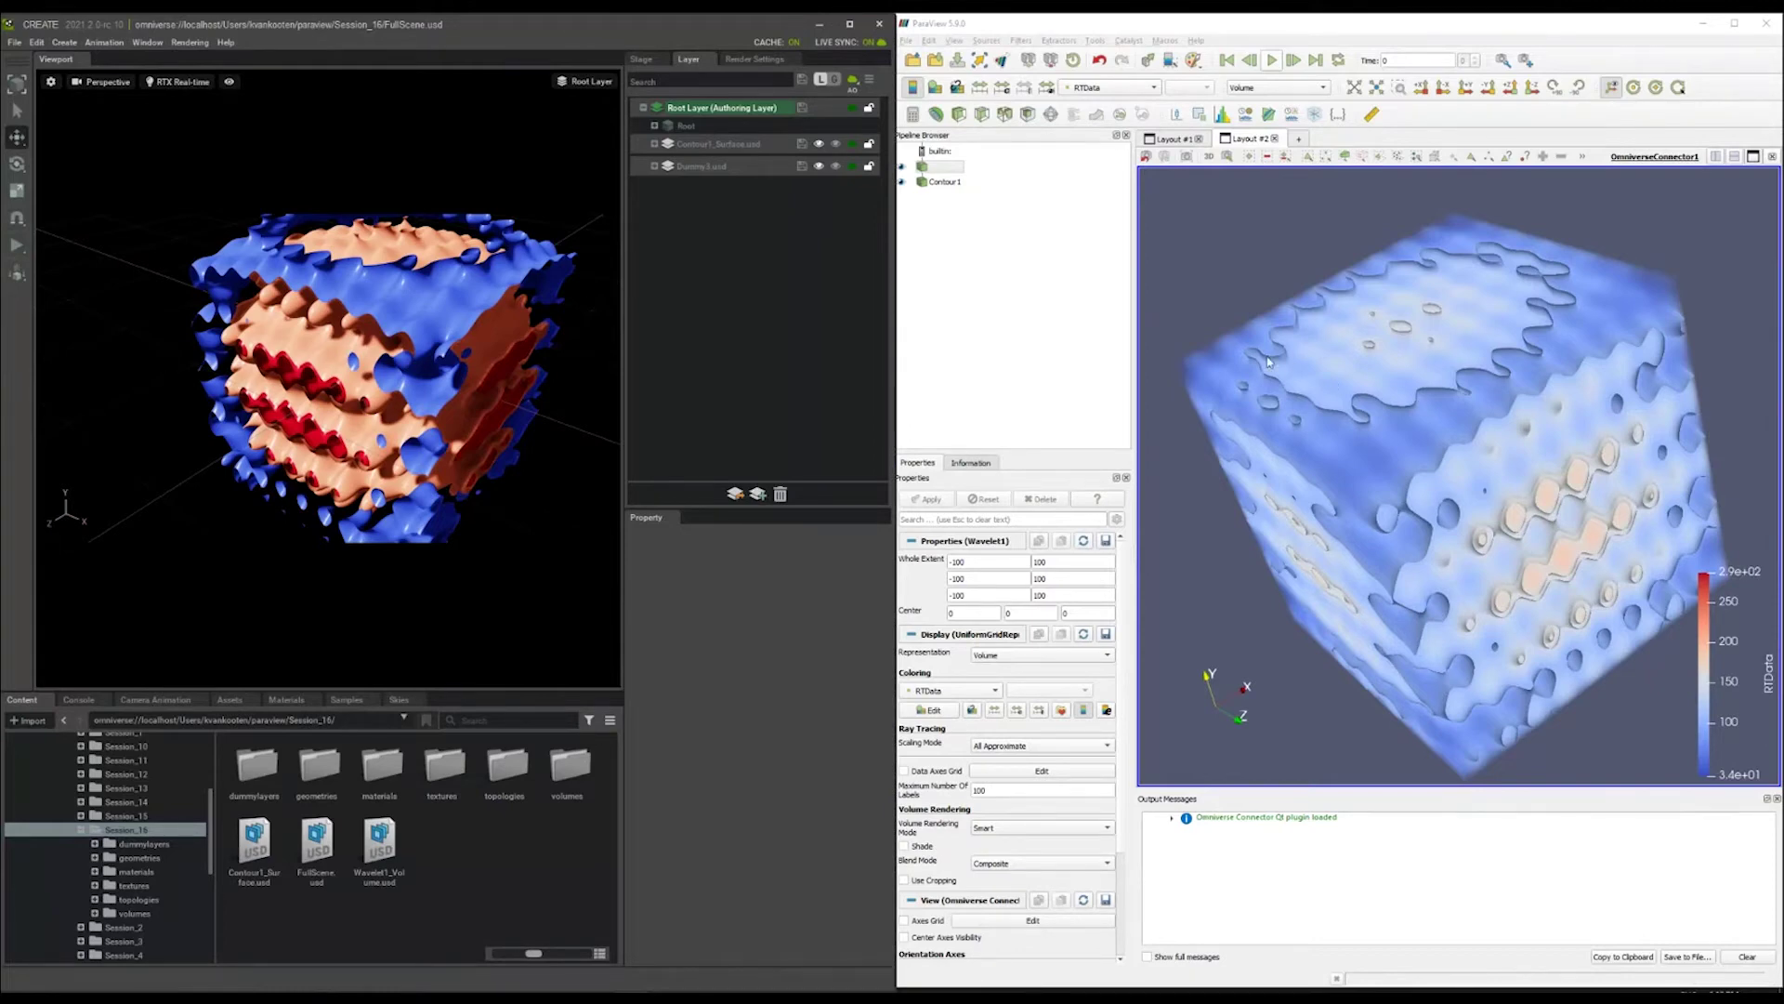
Choose Toggle Off in the Layer panel's live-sync menu, then turn ParaView's volume face-on.
left_click(859, 80)
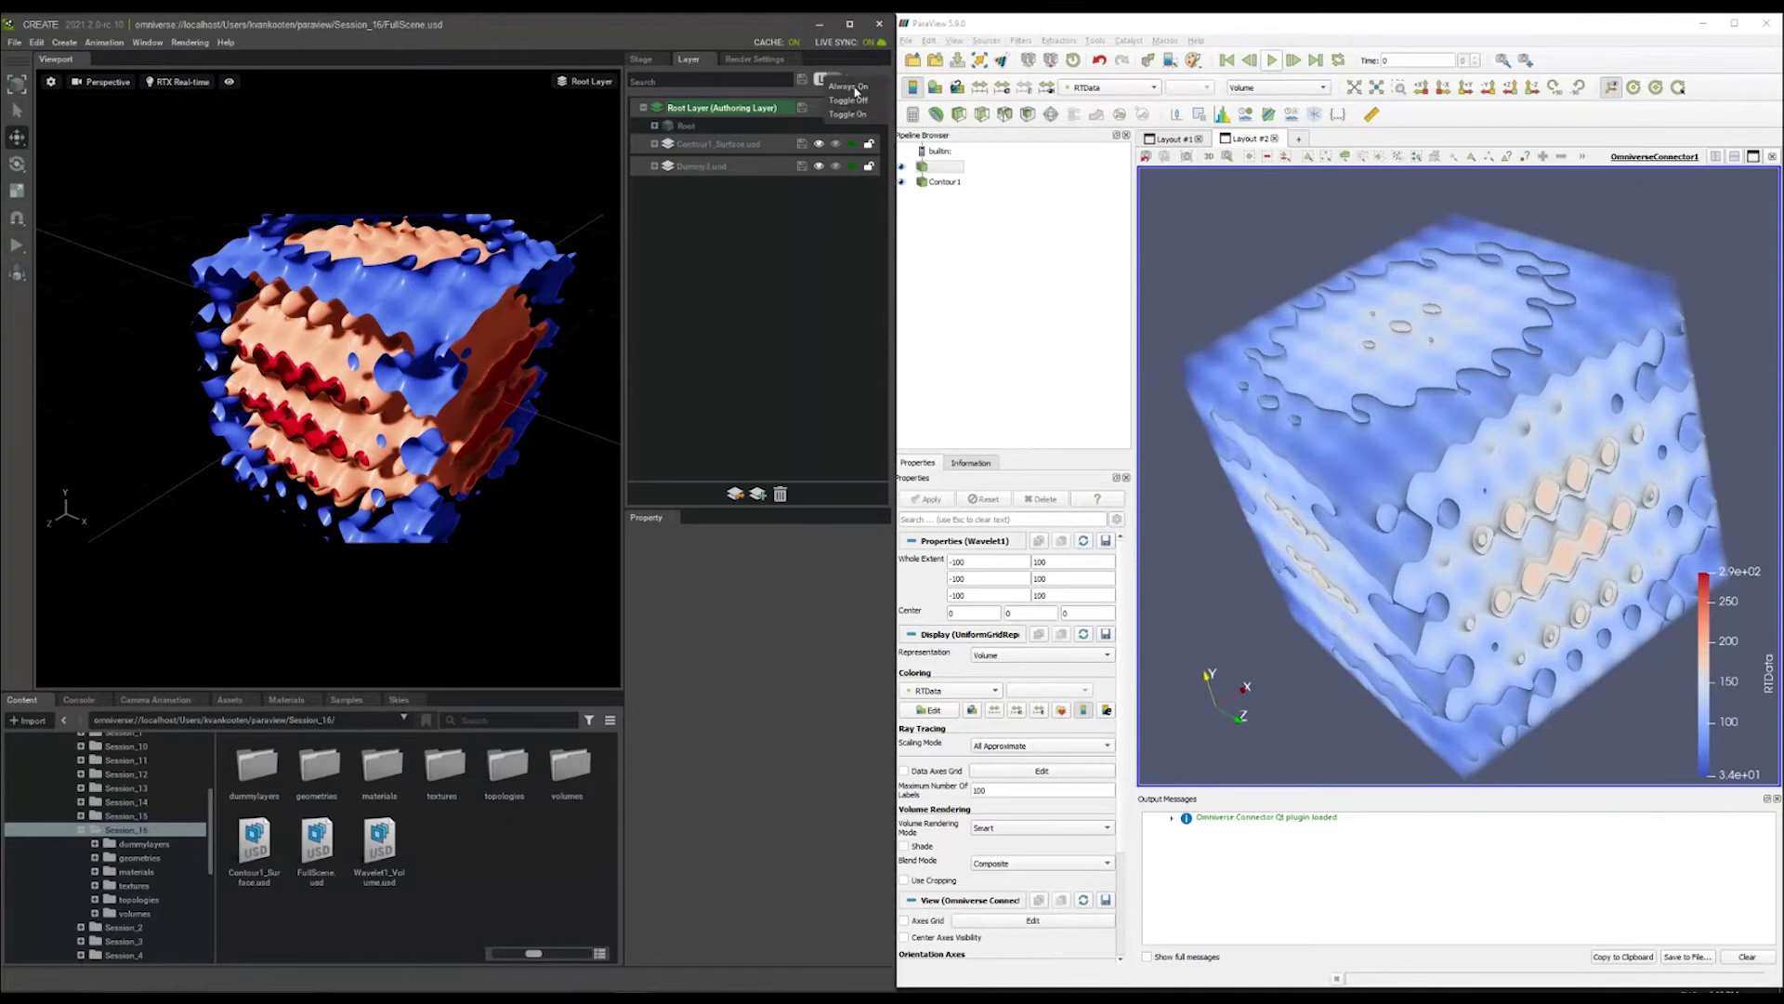
left_click(853, 100)
left_click_drag(1263, 259, 1278, 374)
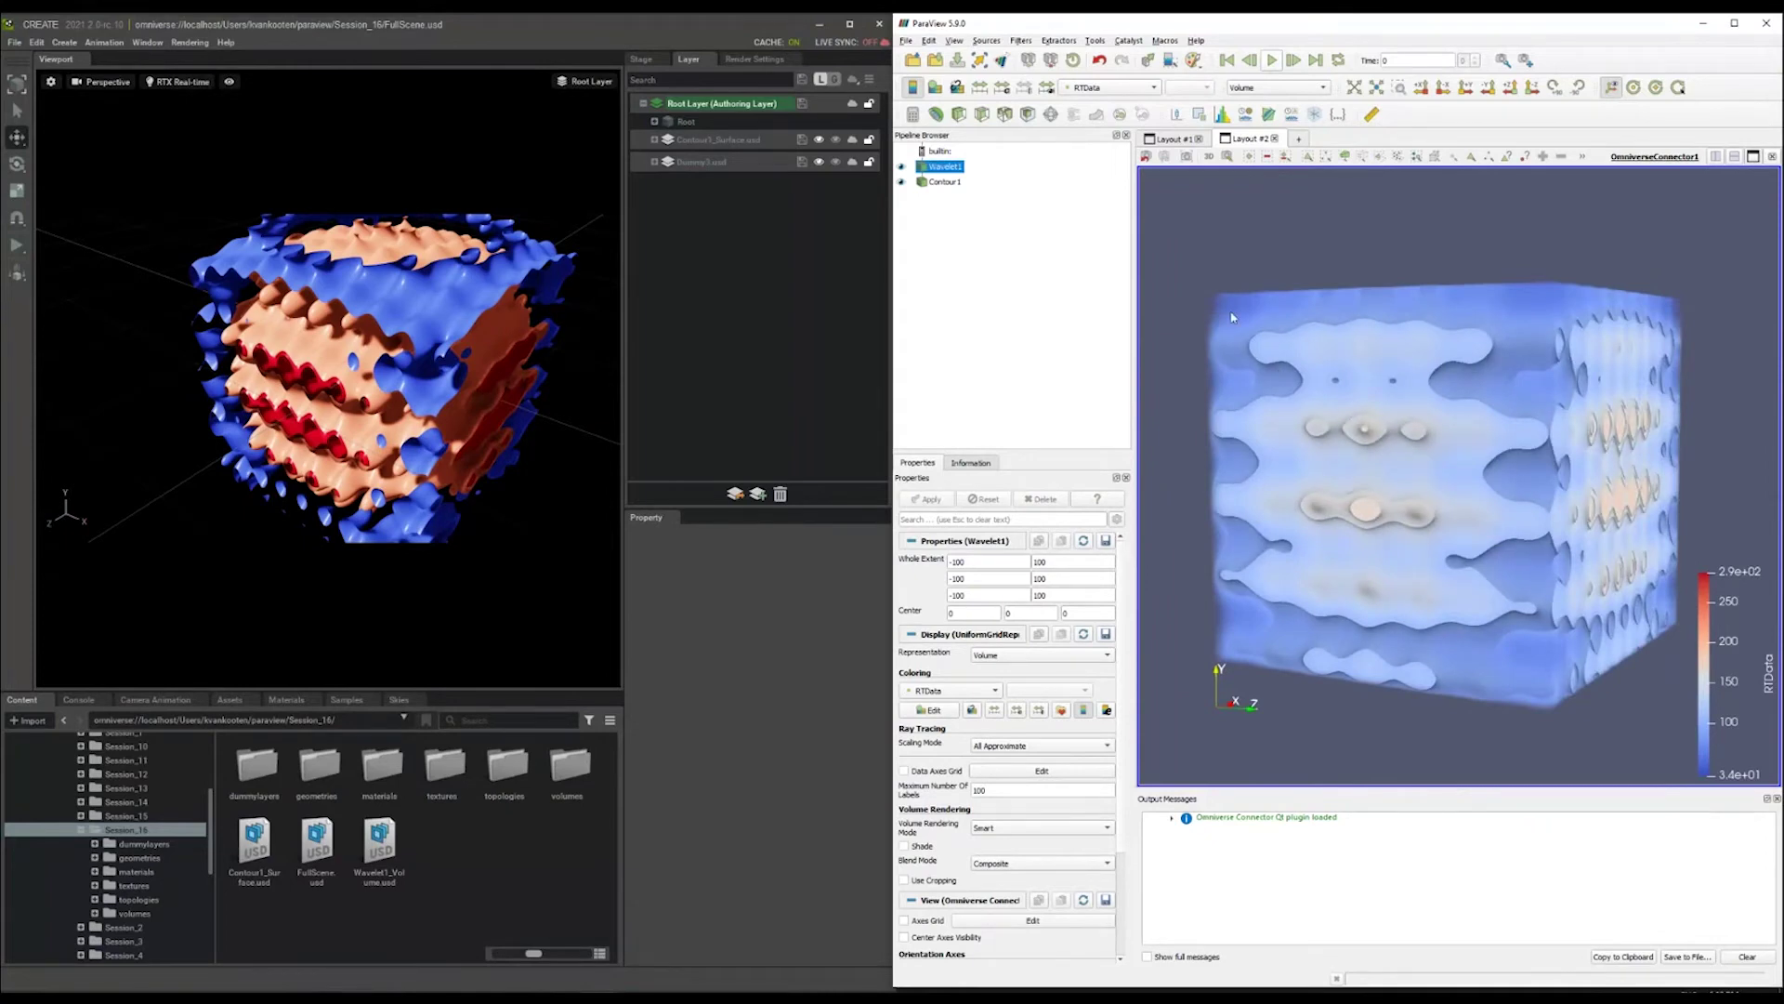
left_click_drag(1212, 280, 1205, 296)
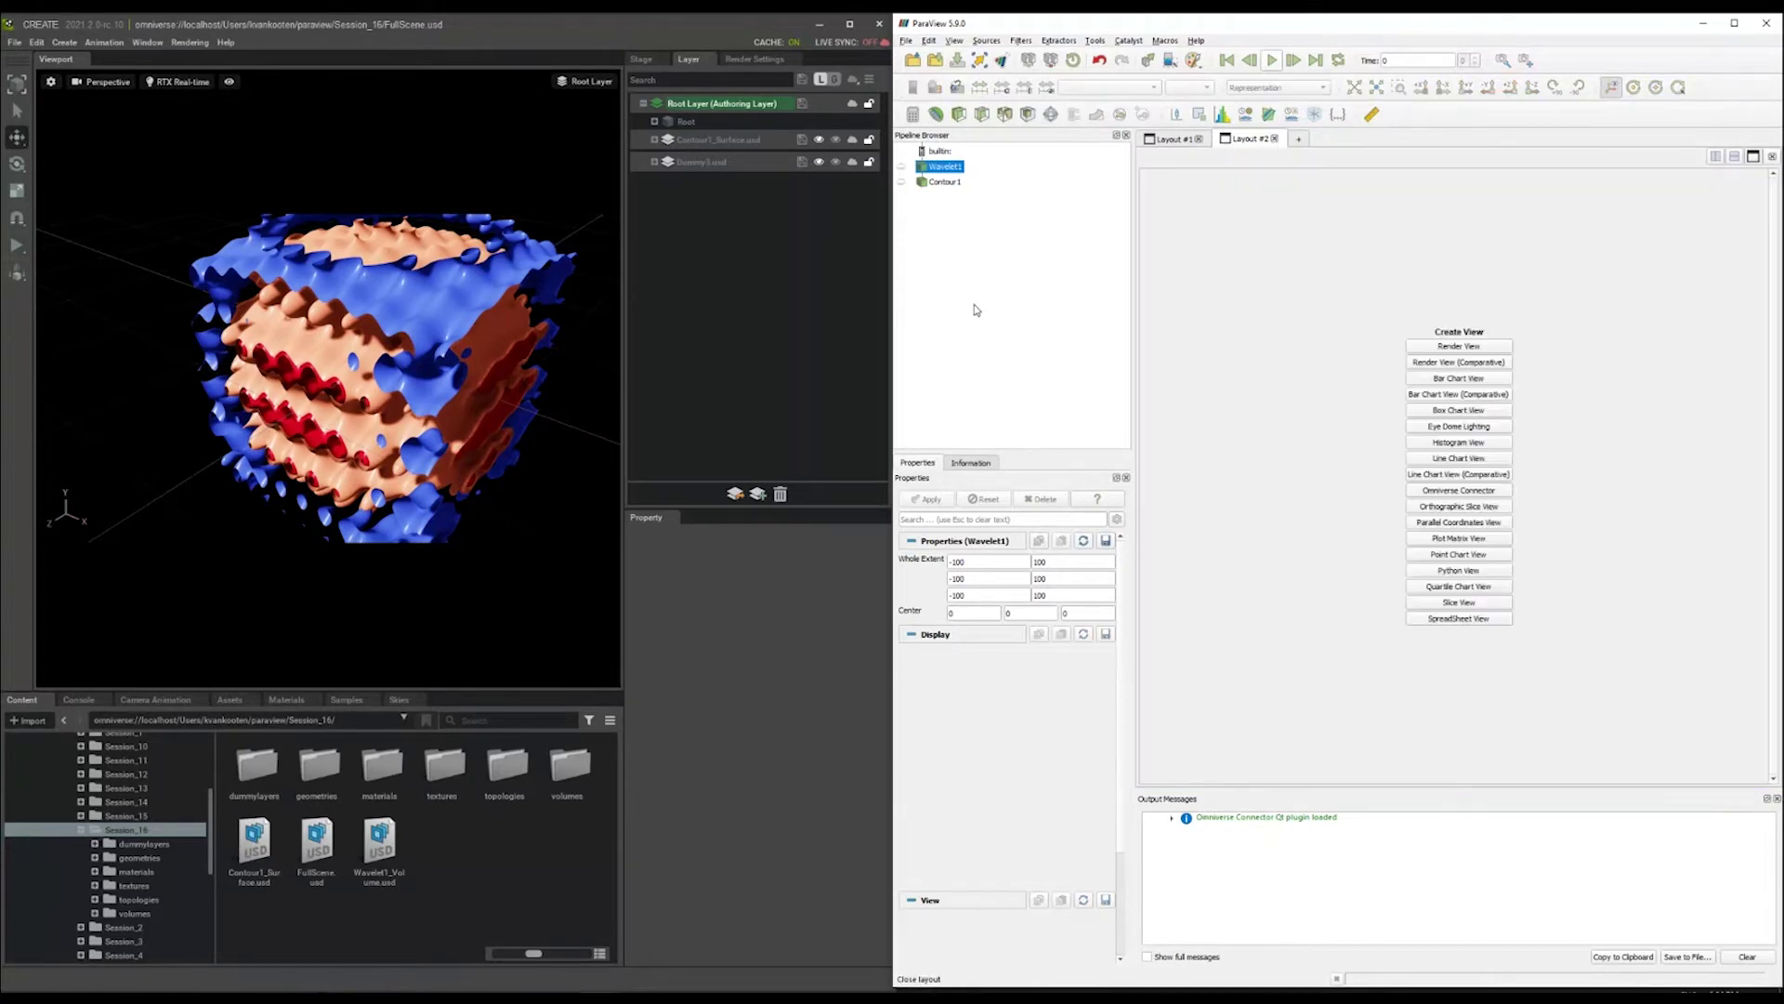
Delete the Contour1 filter and the Wavelet1 source from the pipeline.
right_click(947, 183)
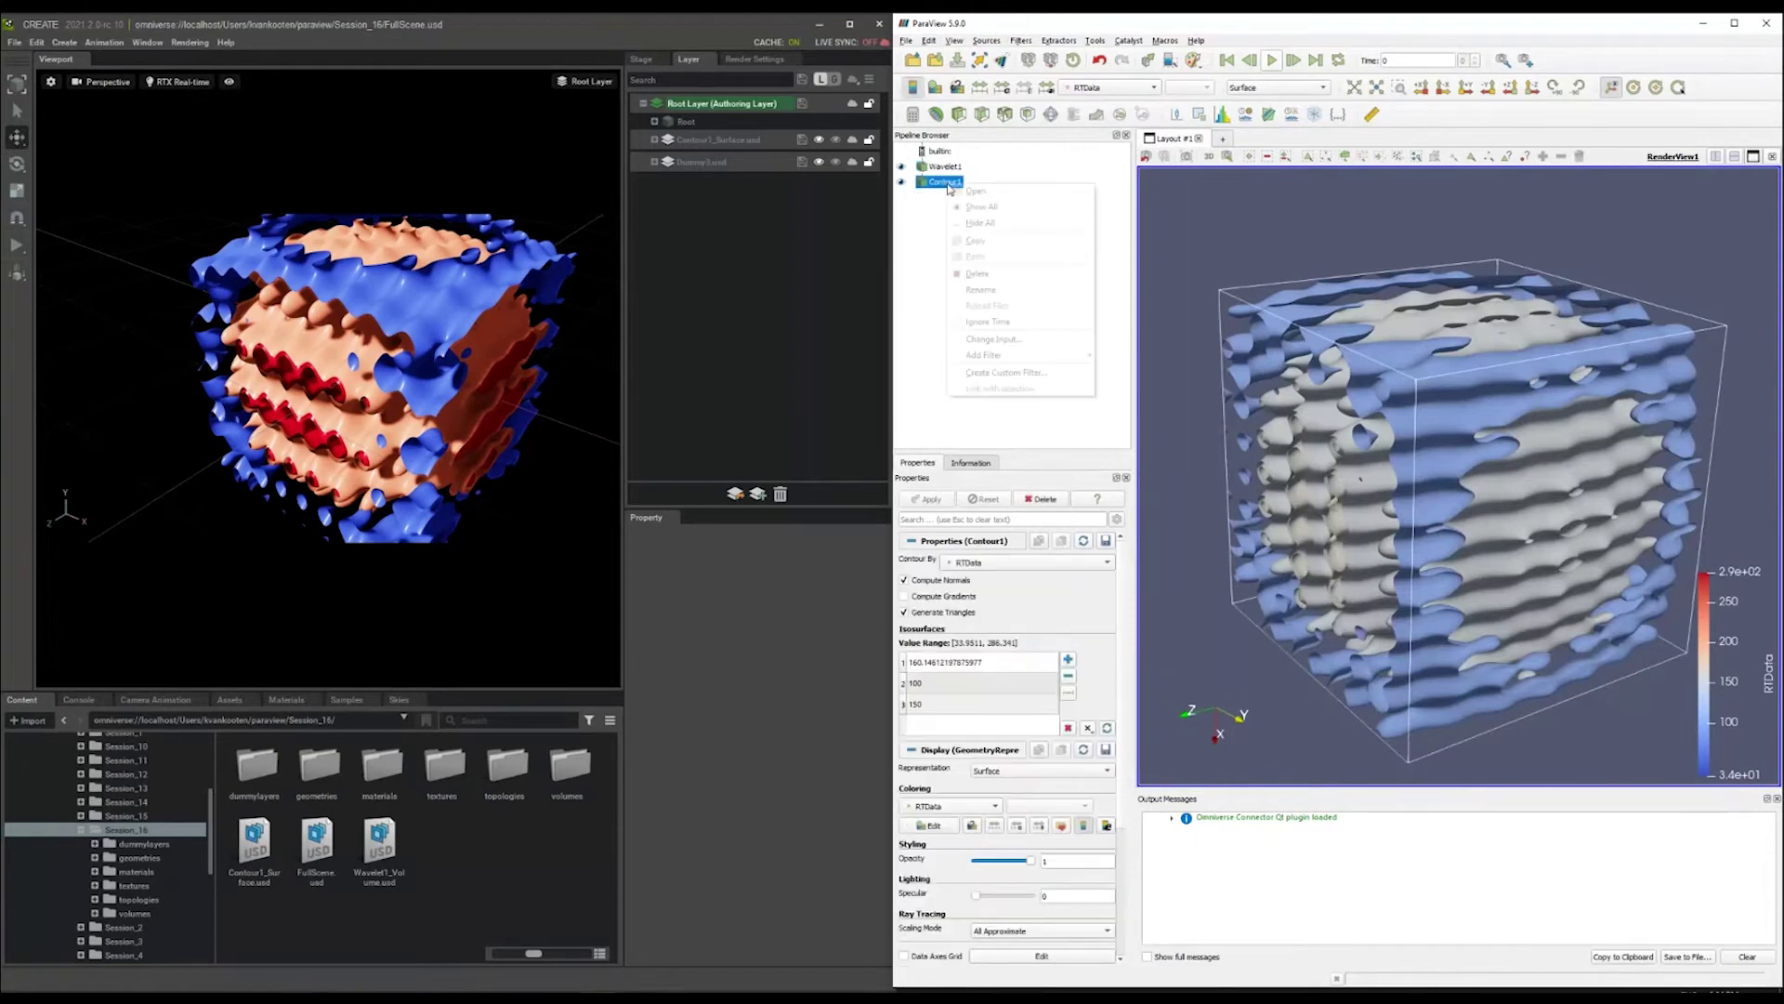
left_click(978, 273)
right_click(946, 166)
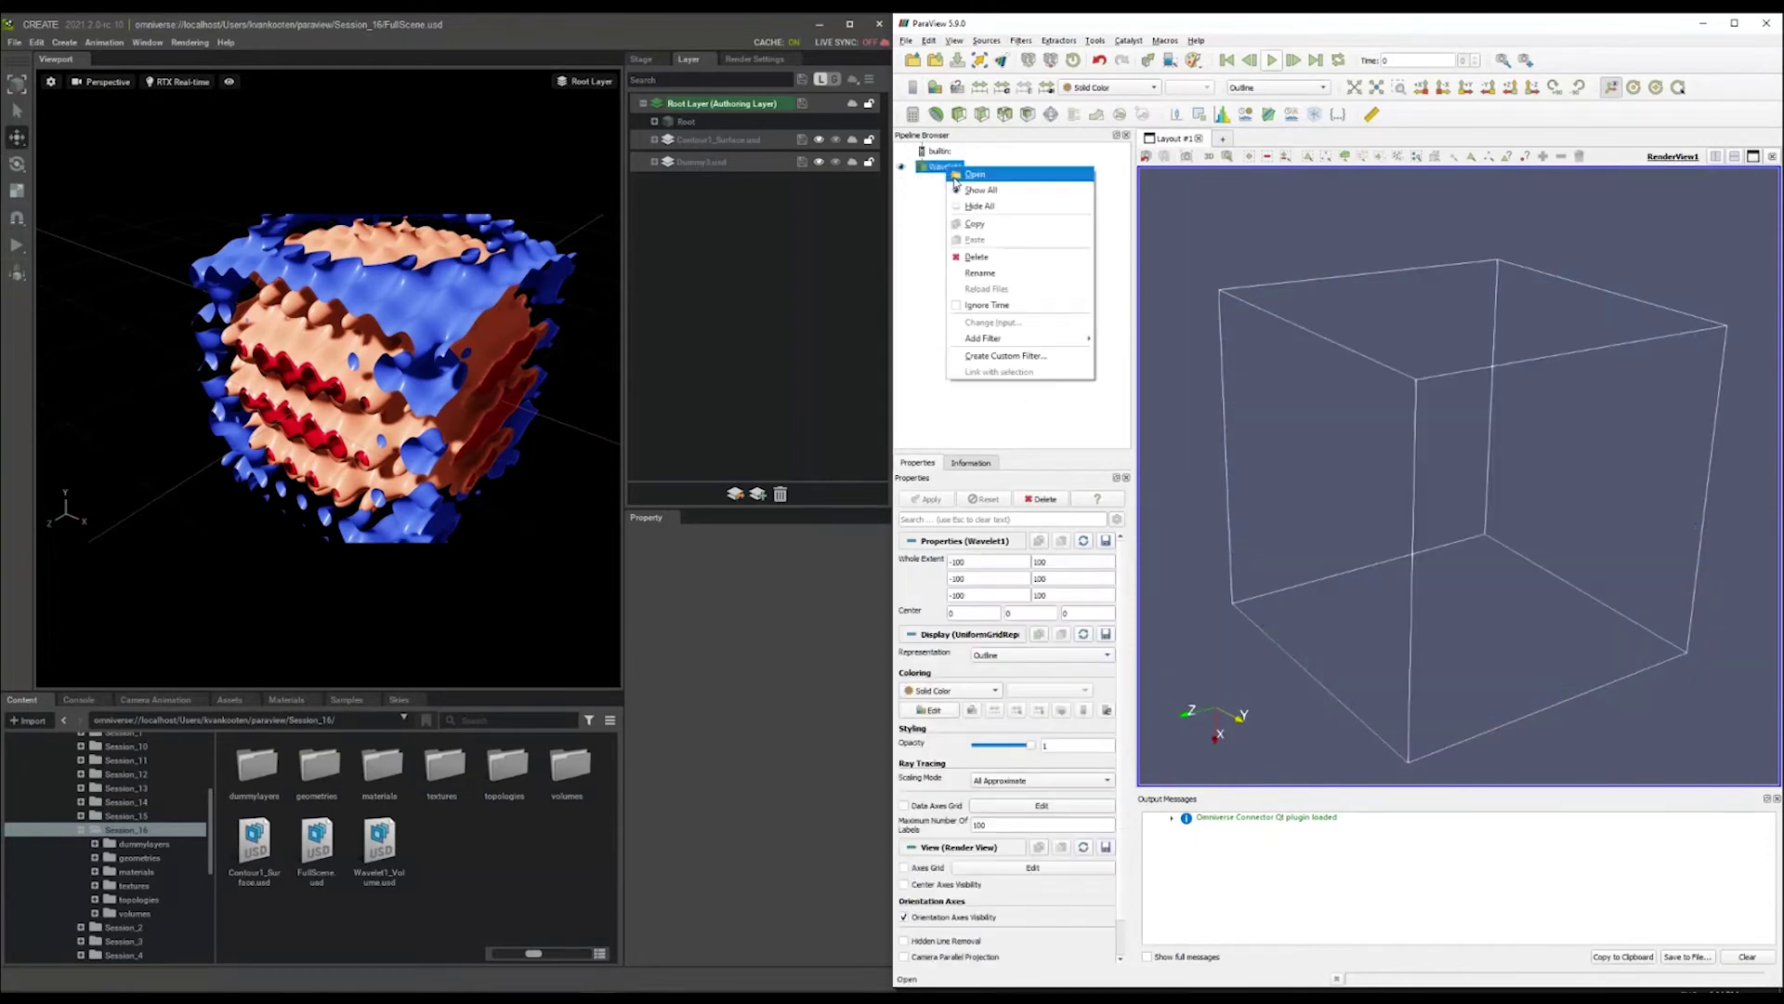
left_click(973, 257)
Load the can_shiftscale.pvsm state file with its default options.
left_click(906, 41)
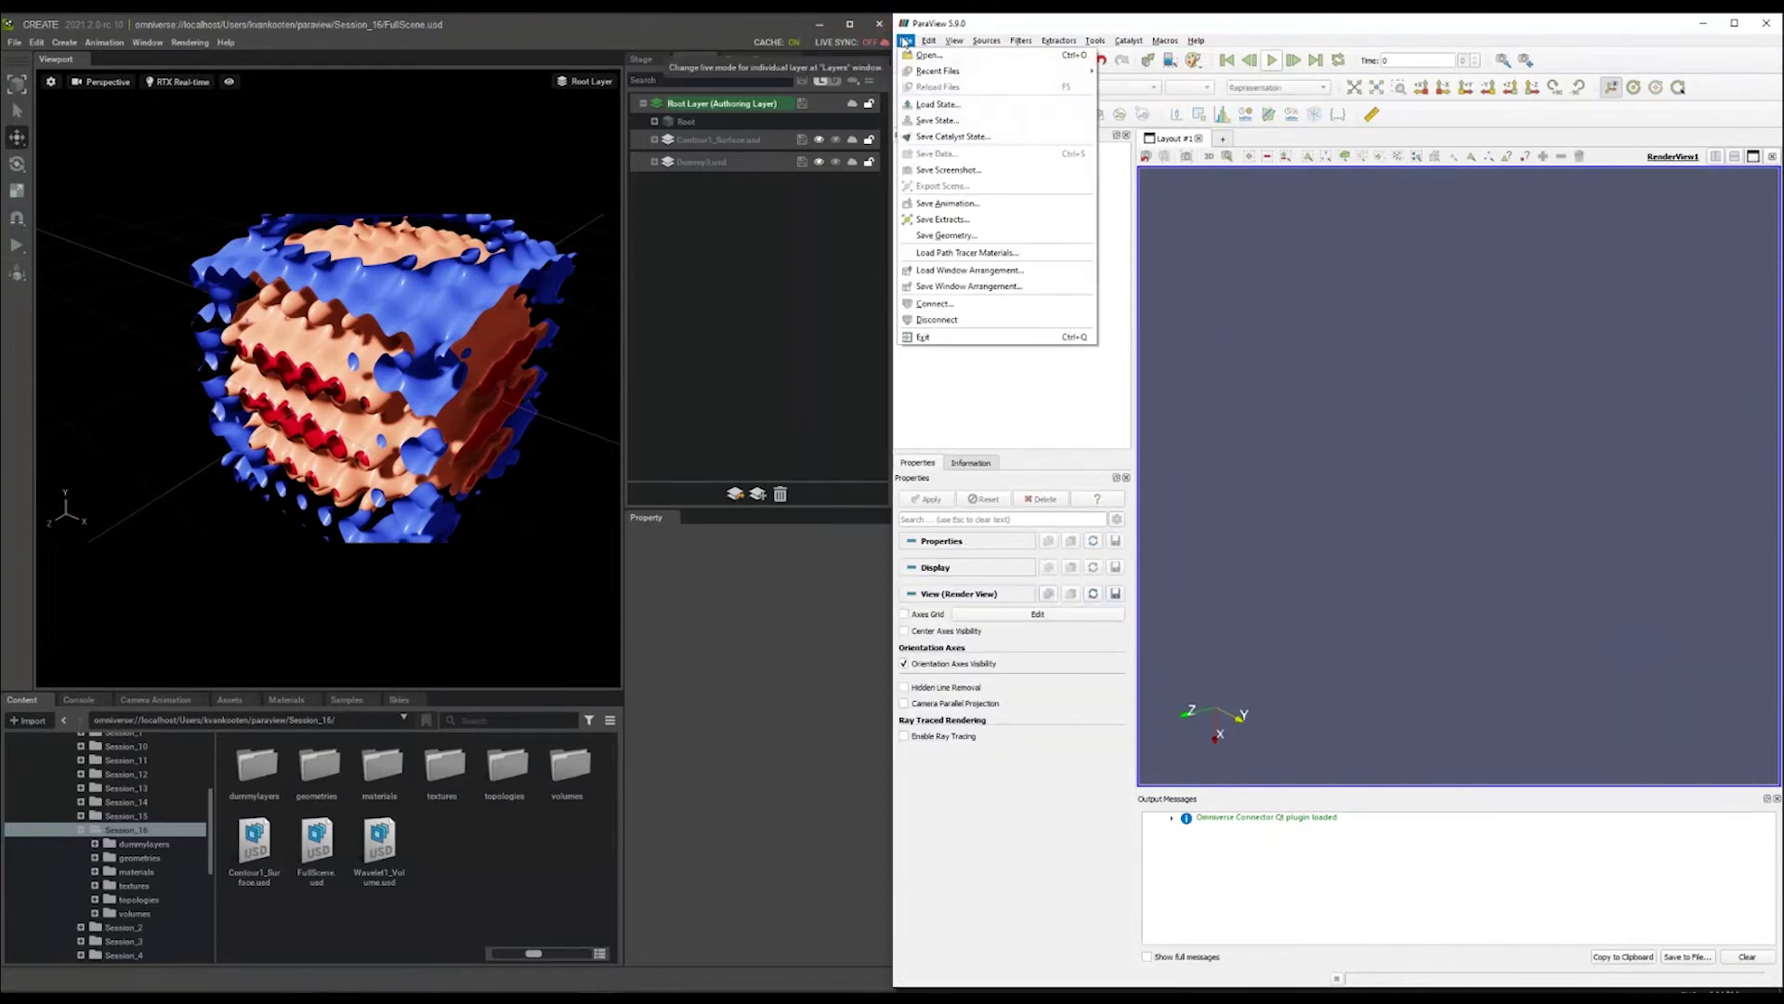
left_click(934, 105)
left_click(1256, 568)
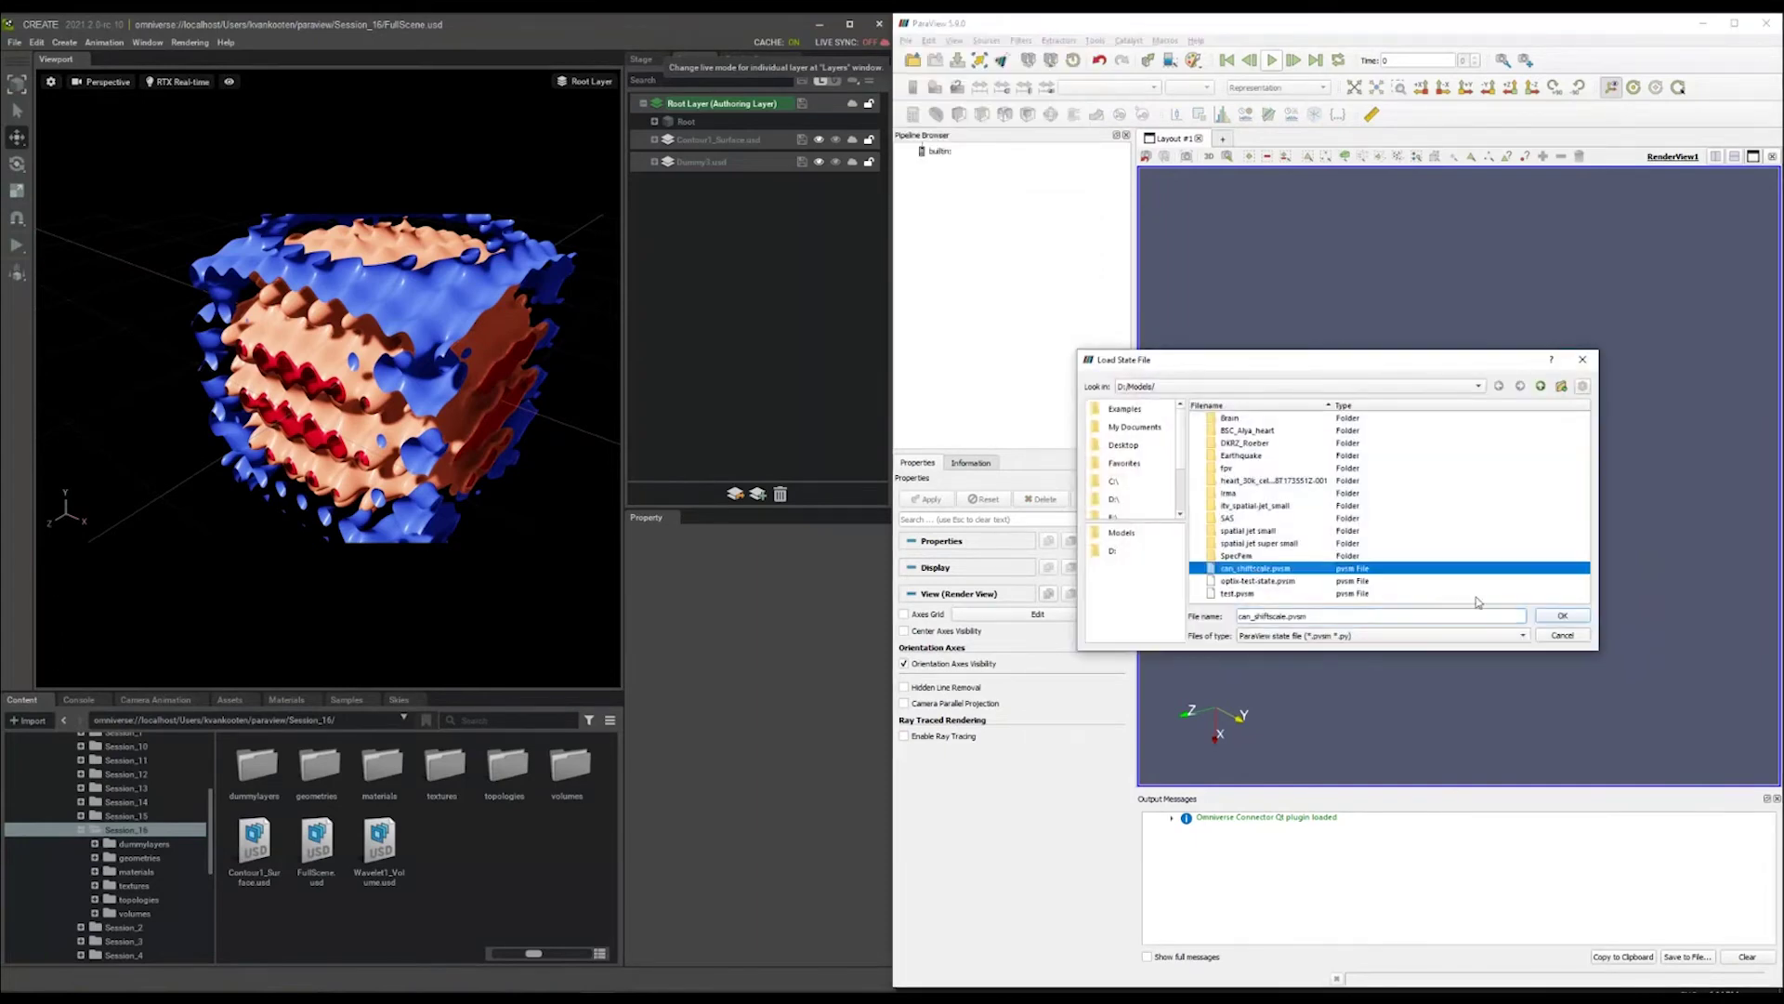
left_click(1563, 617)
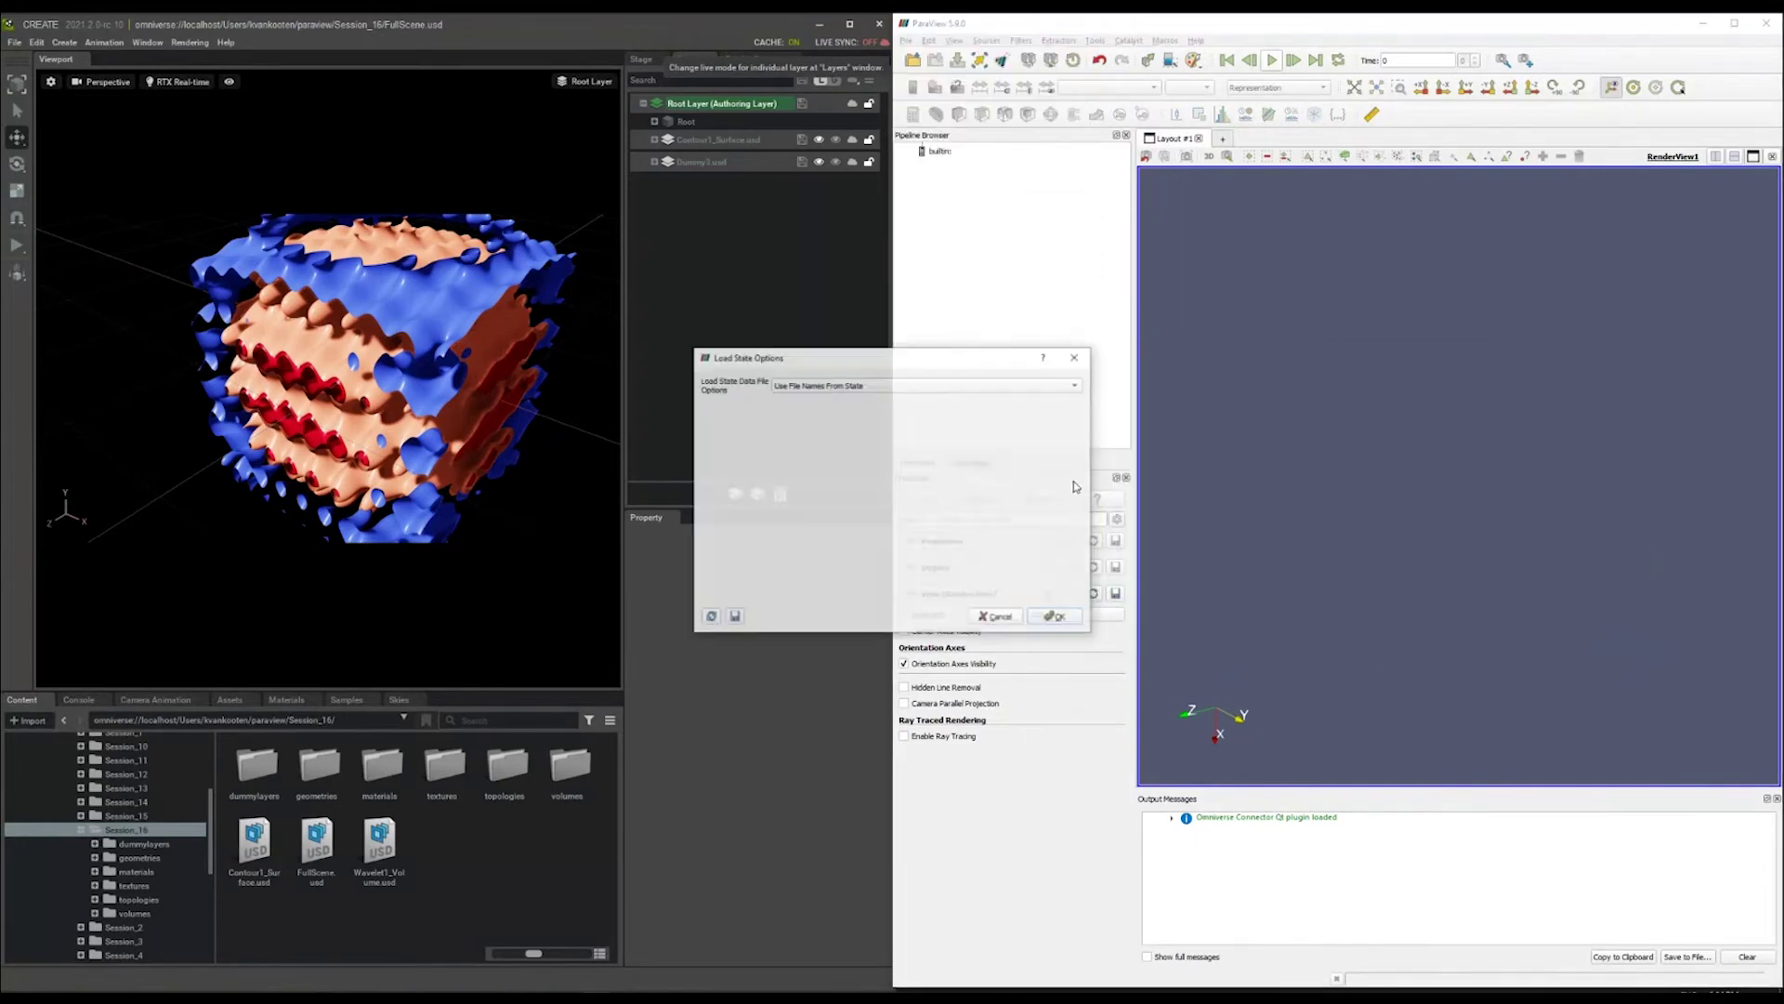
left_click(1054, 617)
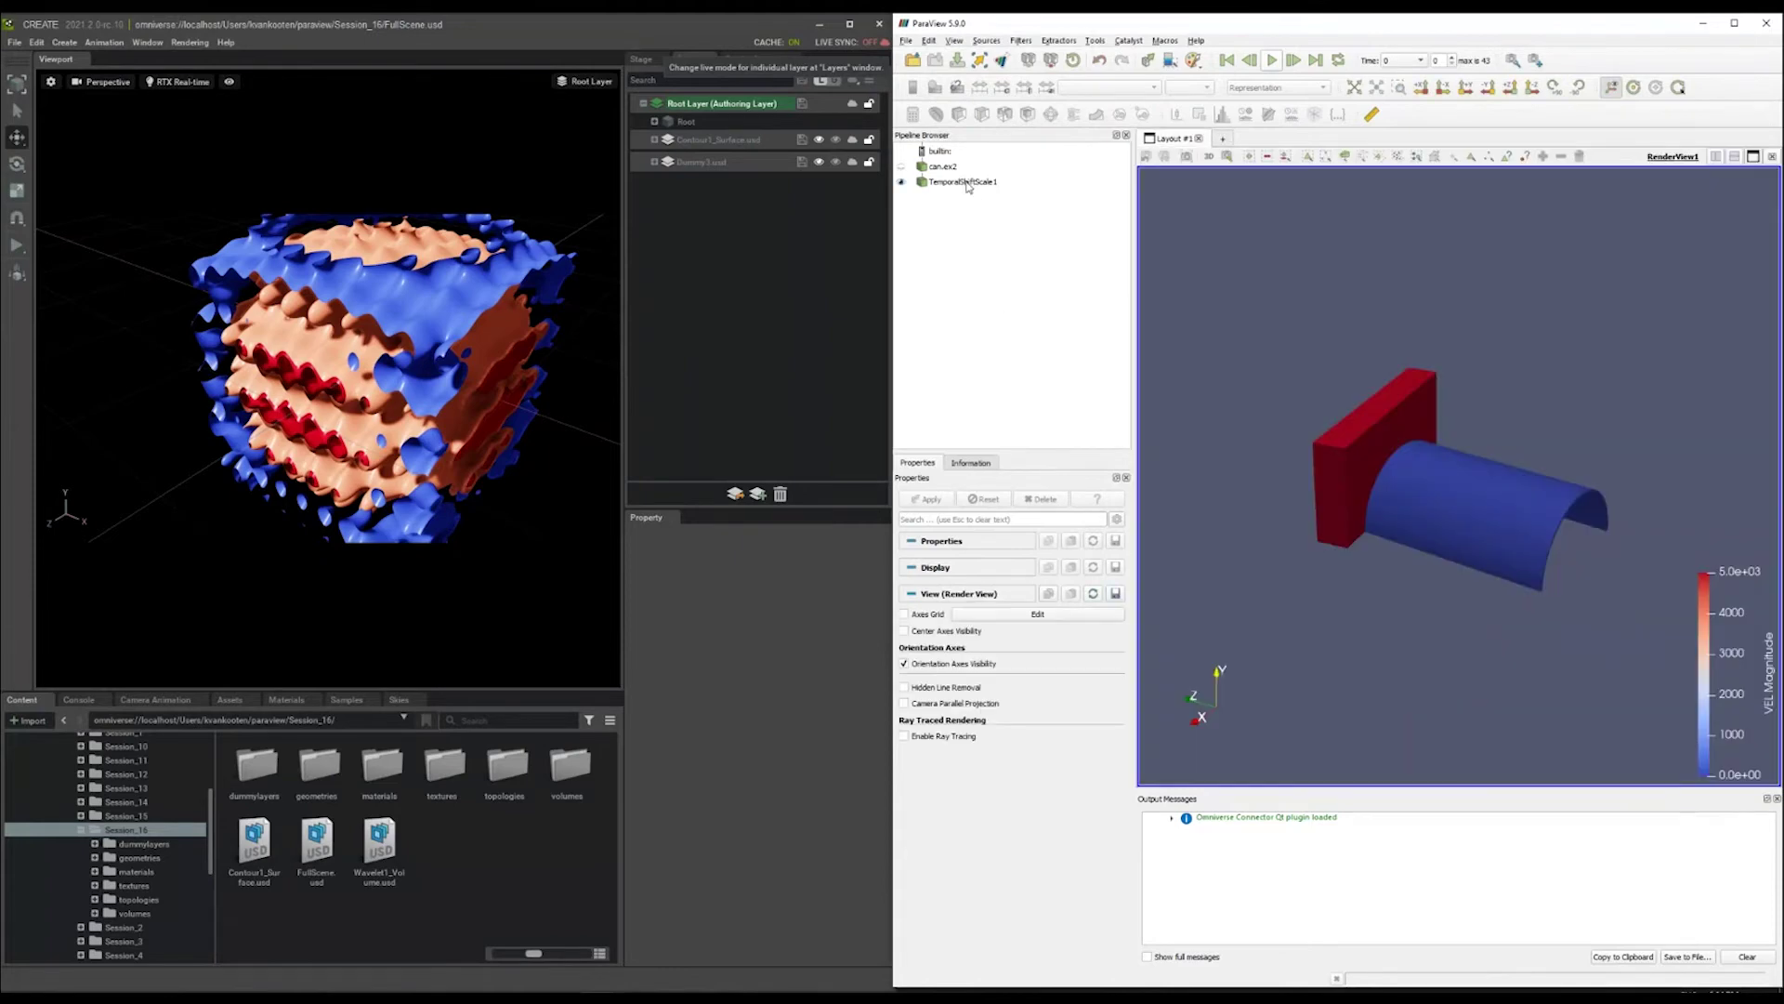
Select TemporalShiftScale1 and preview the can-crush animation, rewinding to the first frame.
left_click(966, 182)
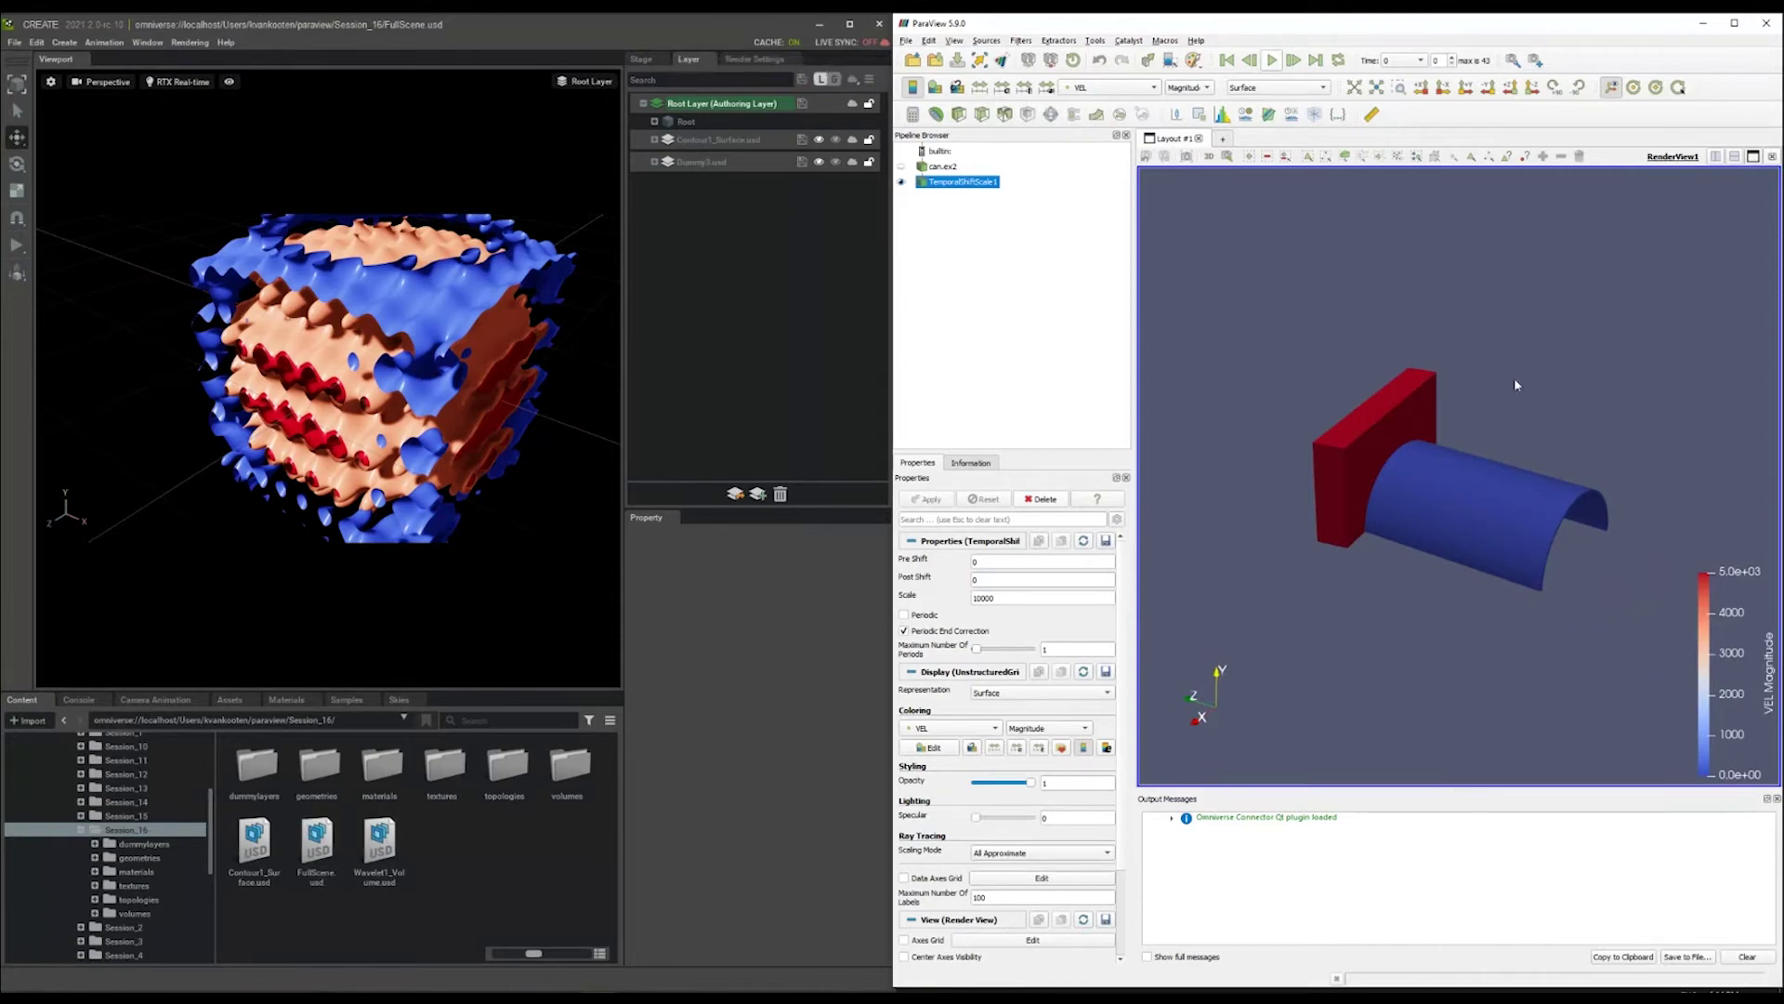
mouse_move(1445, 640)
left_mouse_down()
mouse_move(1414, 625)
mouse_move(1462, 632)
left_mouse_up()
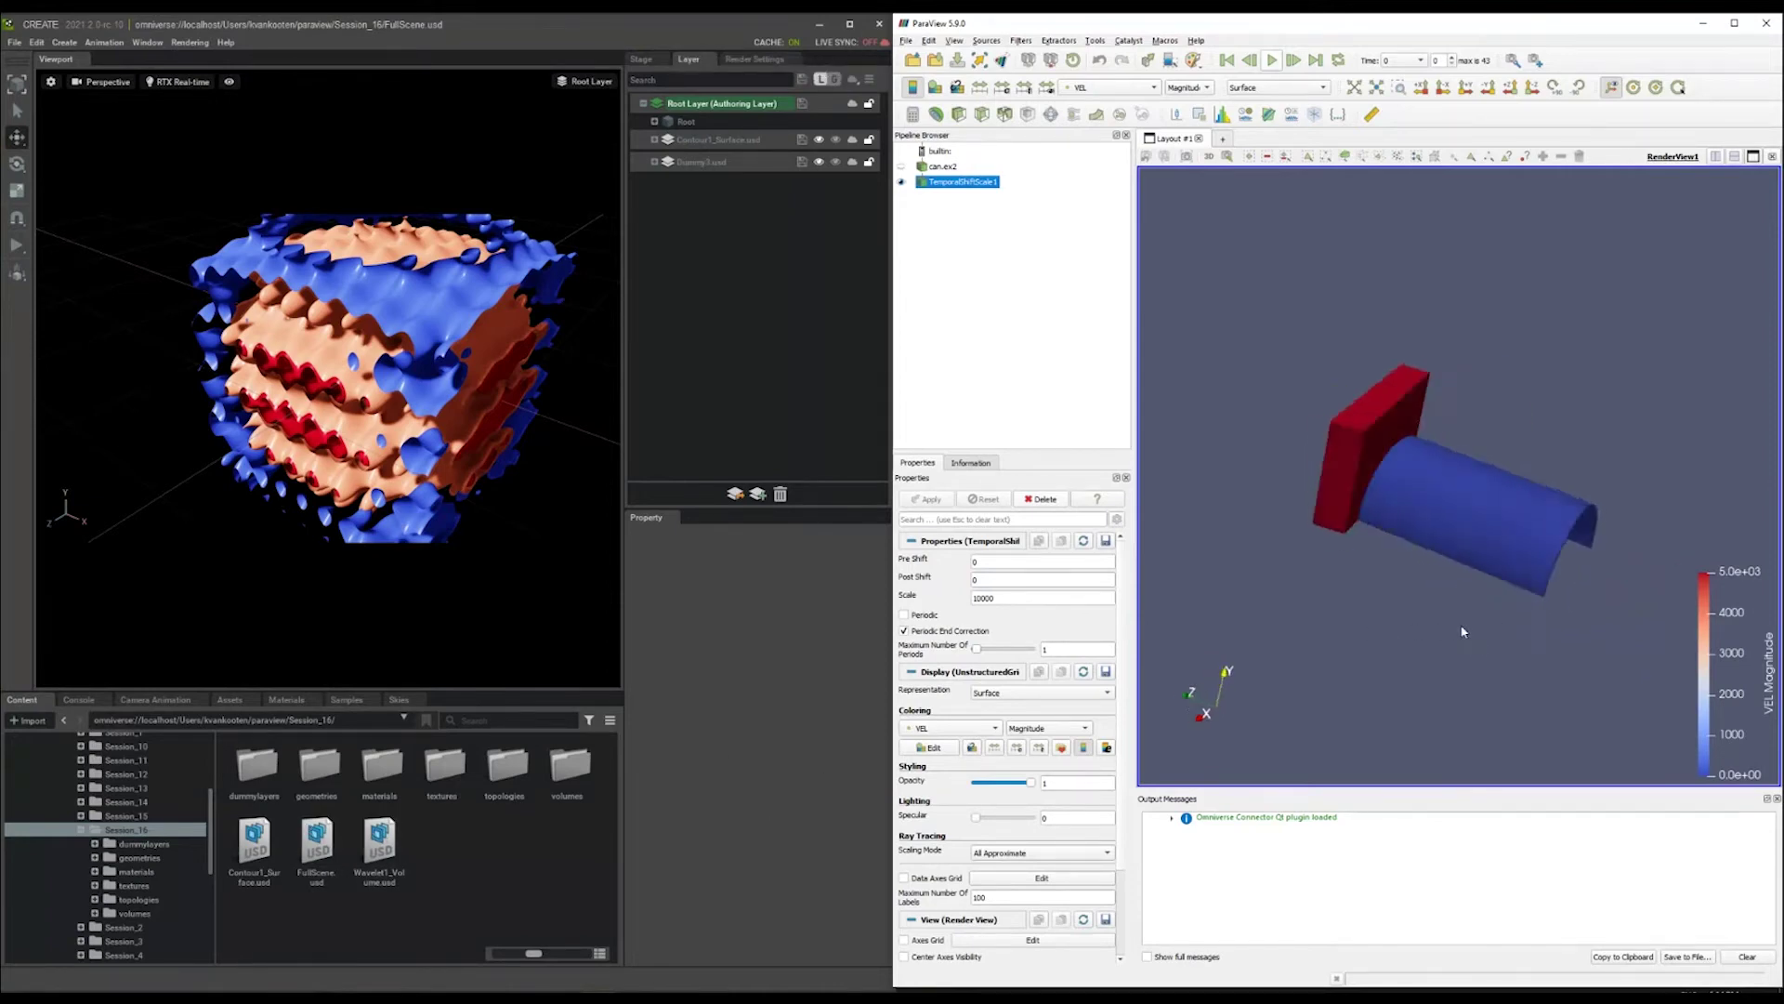
left_click(1272, 60)
left_click_drag(1515, 576, 1465, 571)
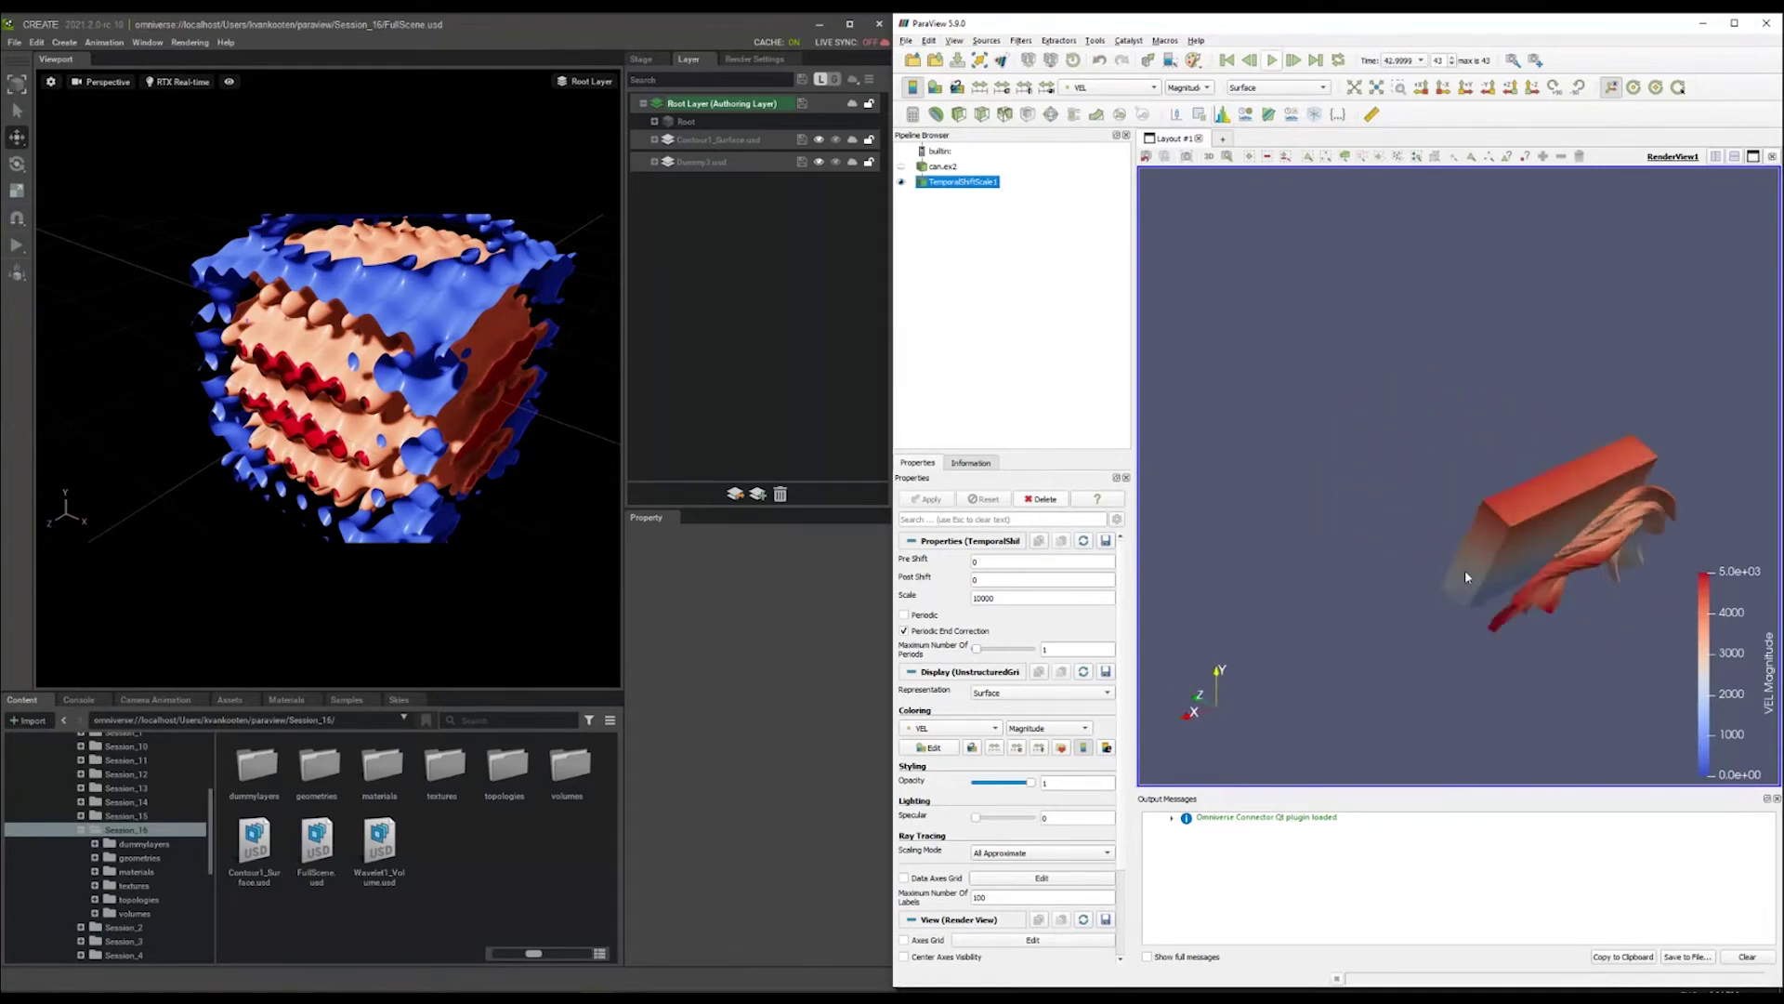
left_click(1227, 61)
left_click(1273, 60)
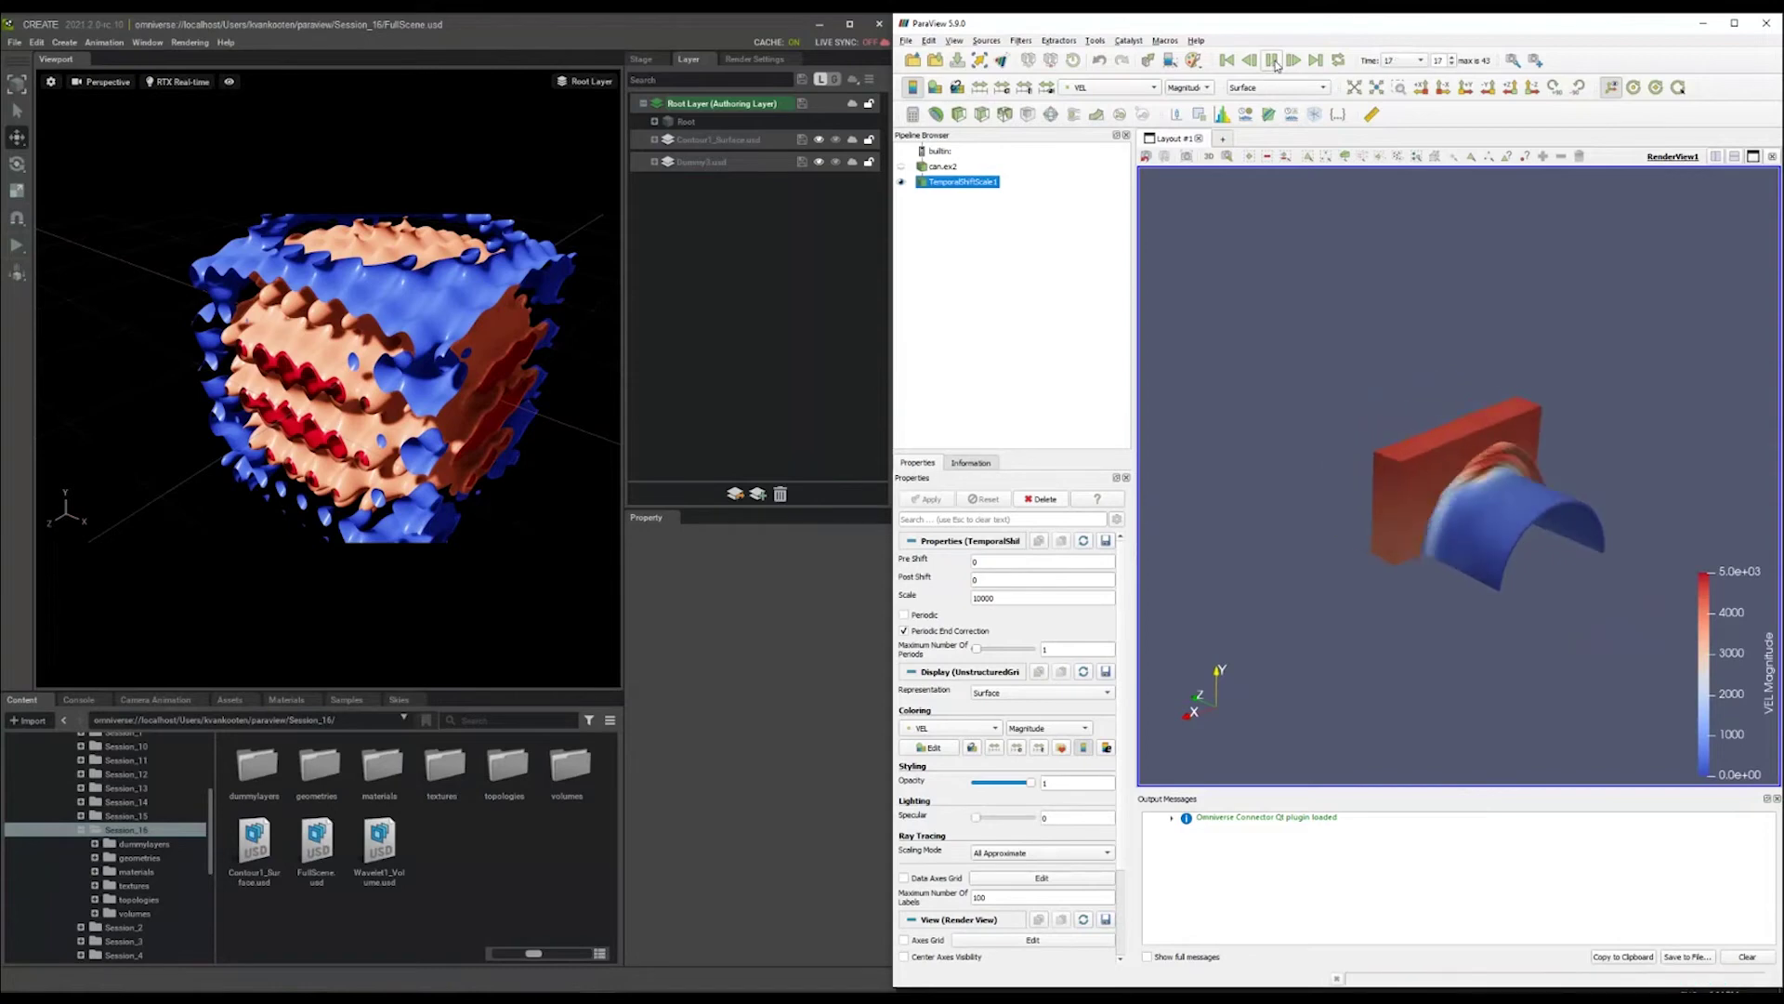
left_click(1227, 61)
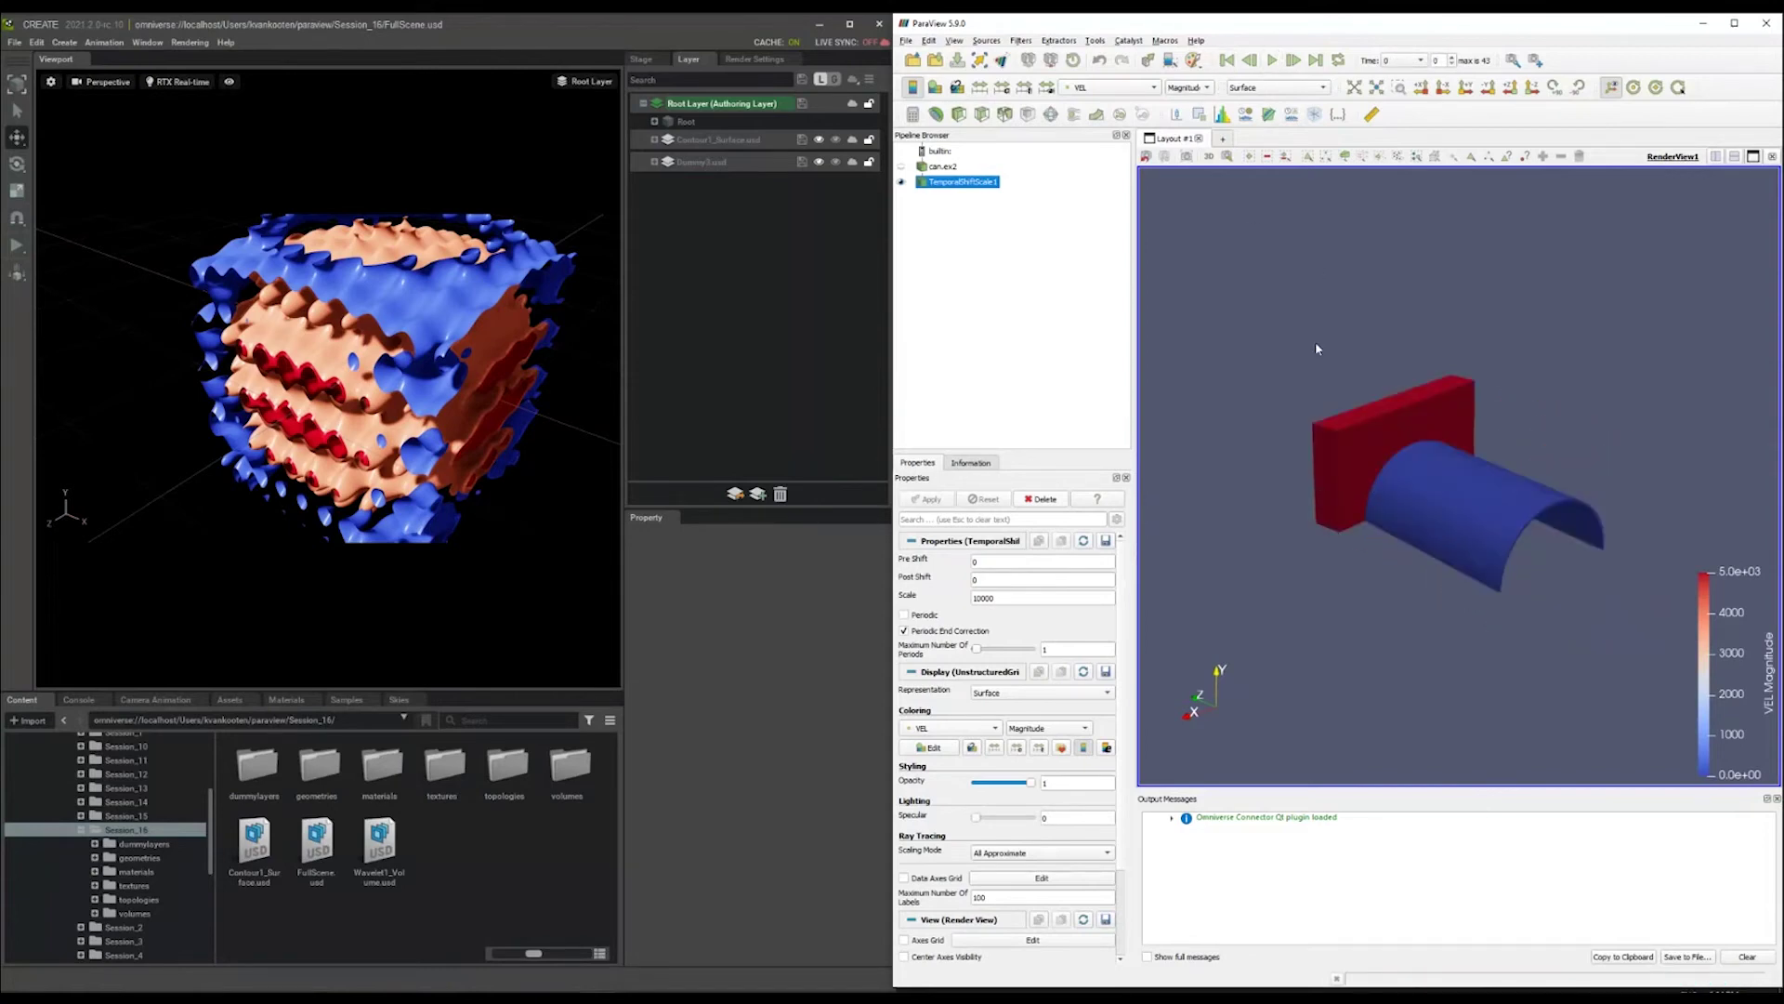
left_click(1272, 61)
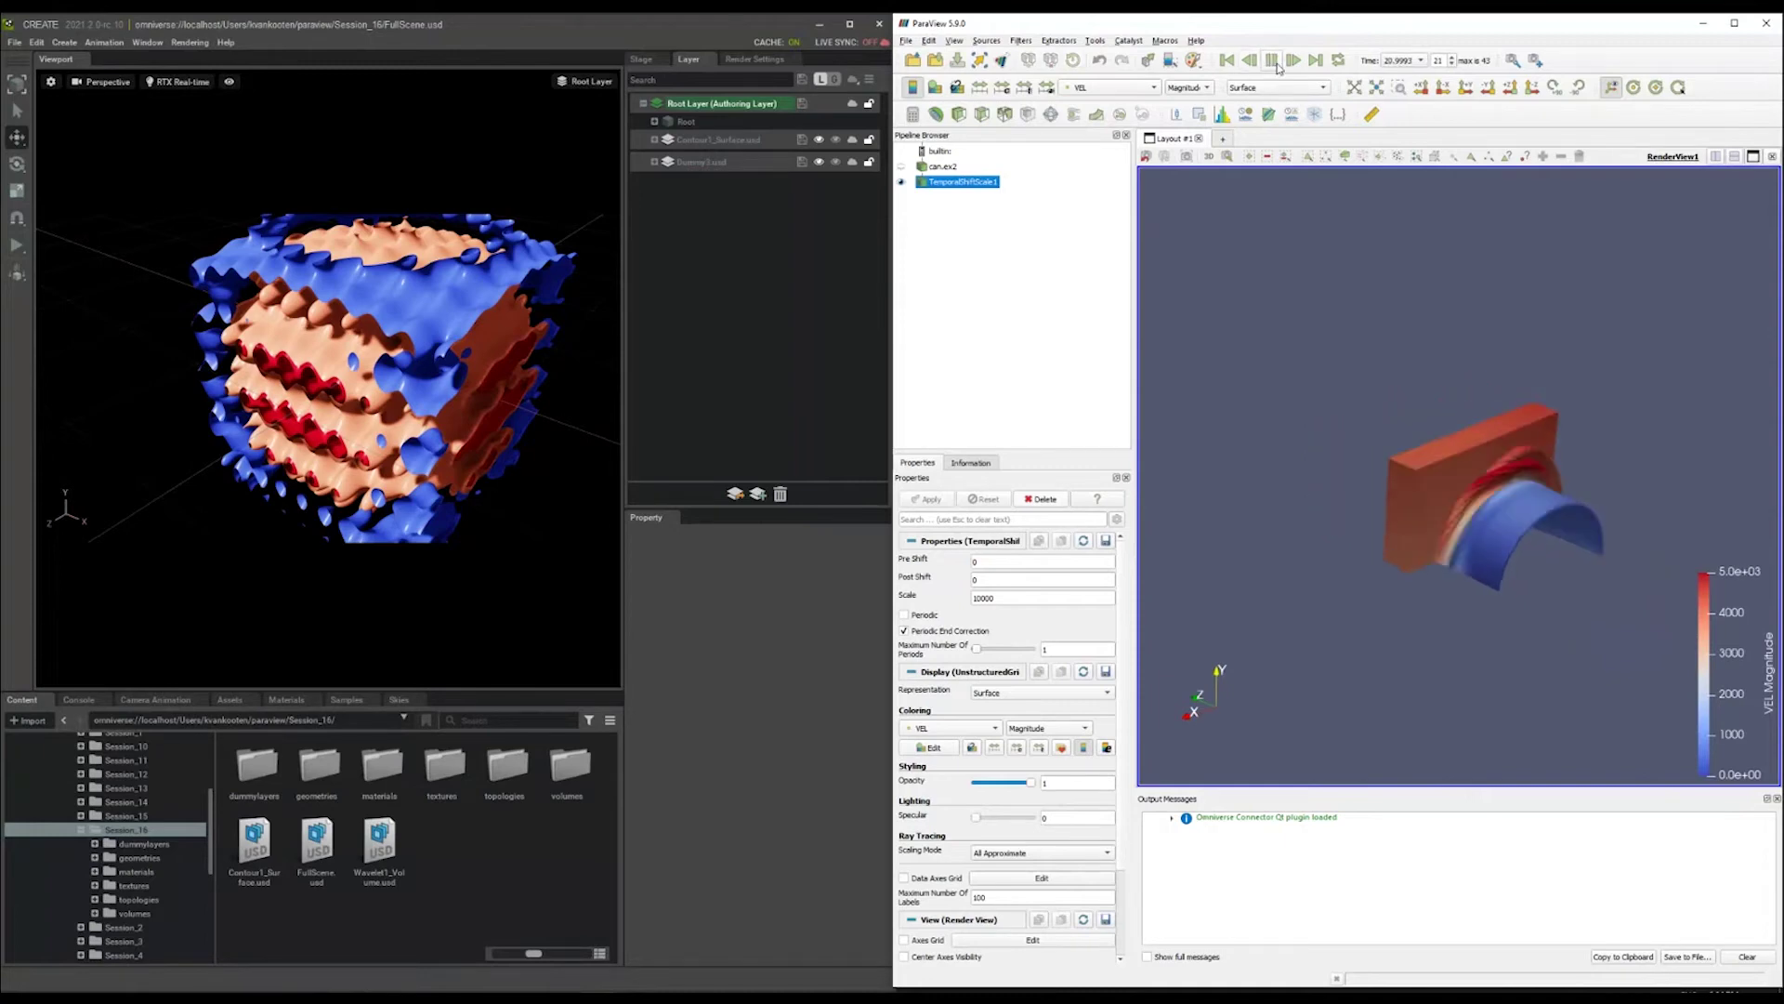
left_click(1273, 61)
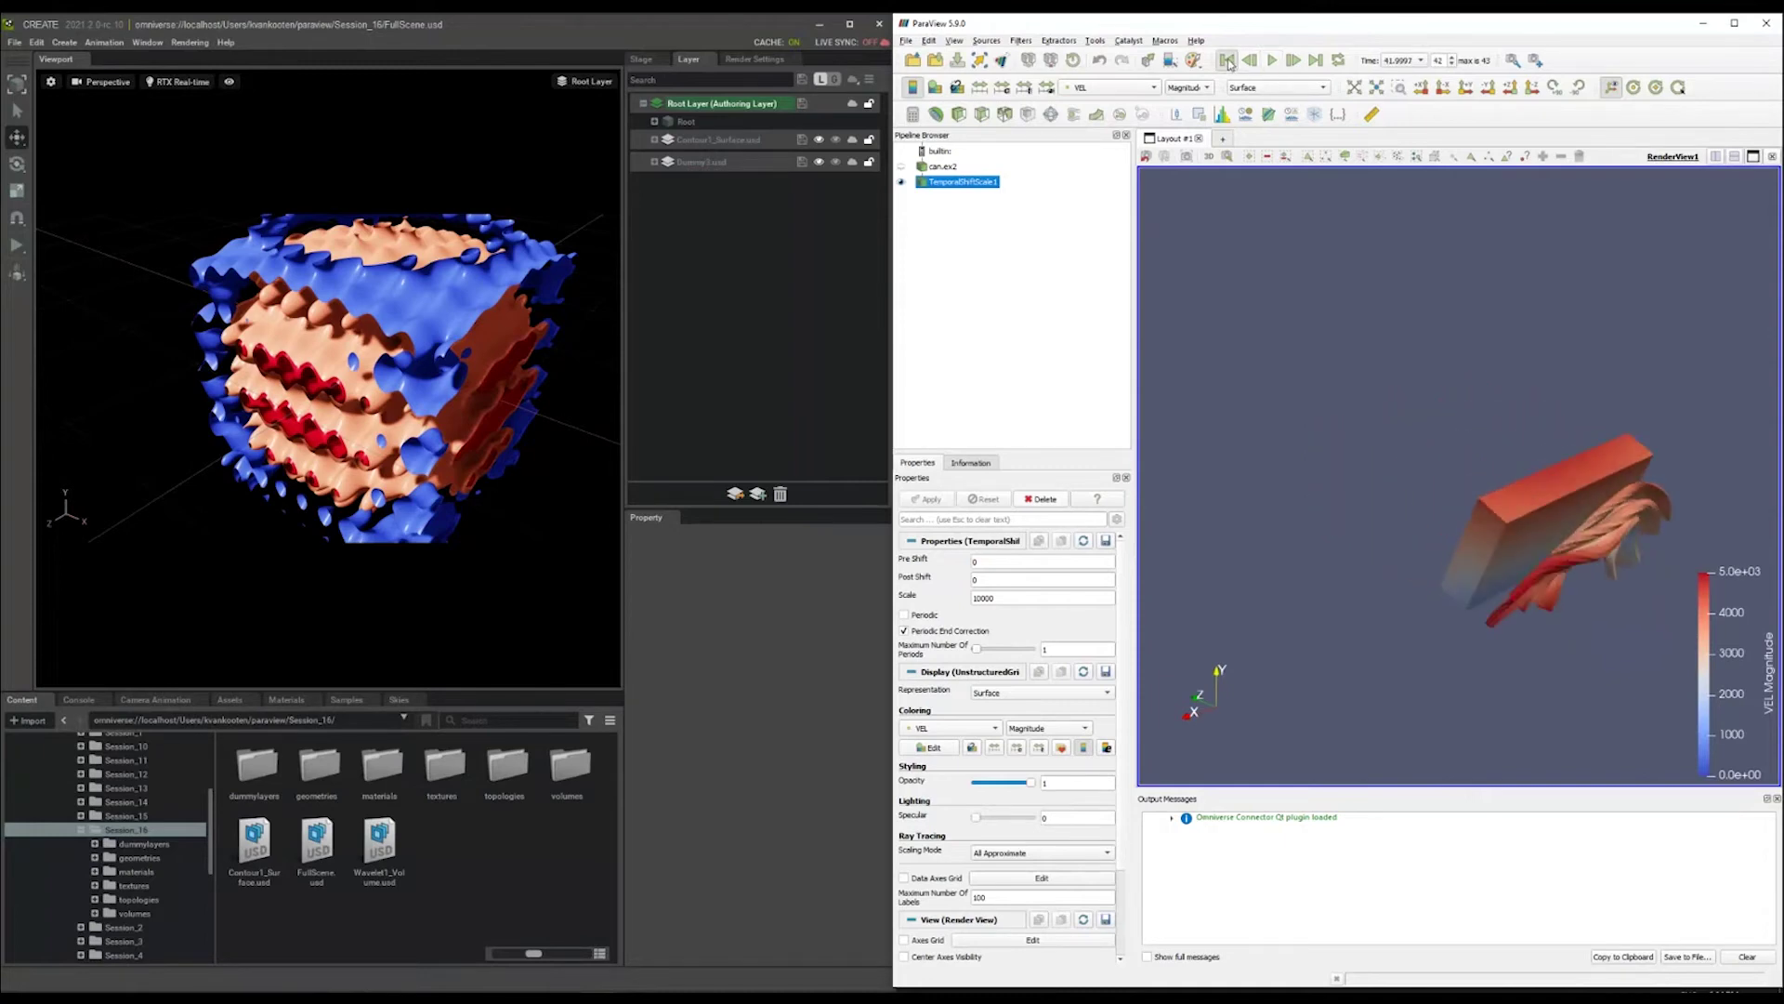
left_click(1227, 61)
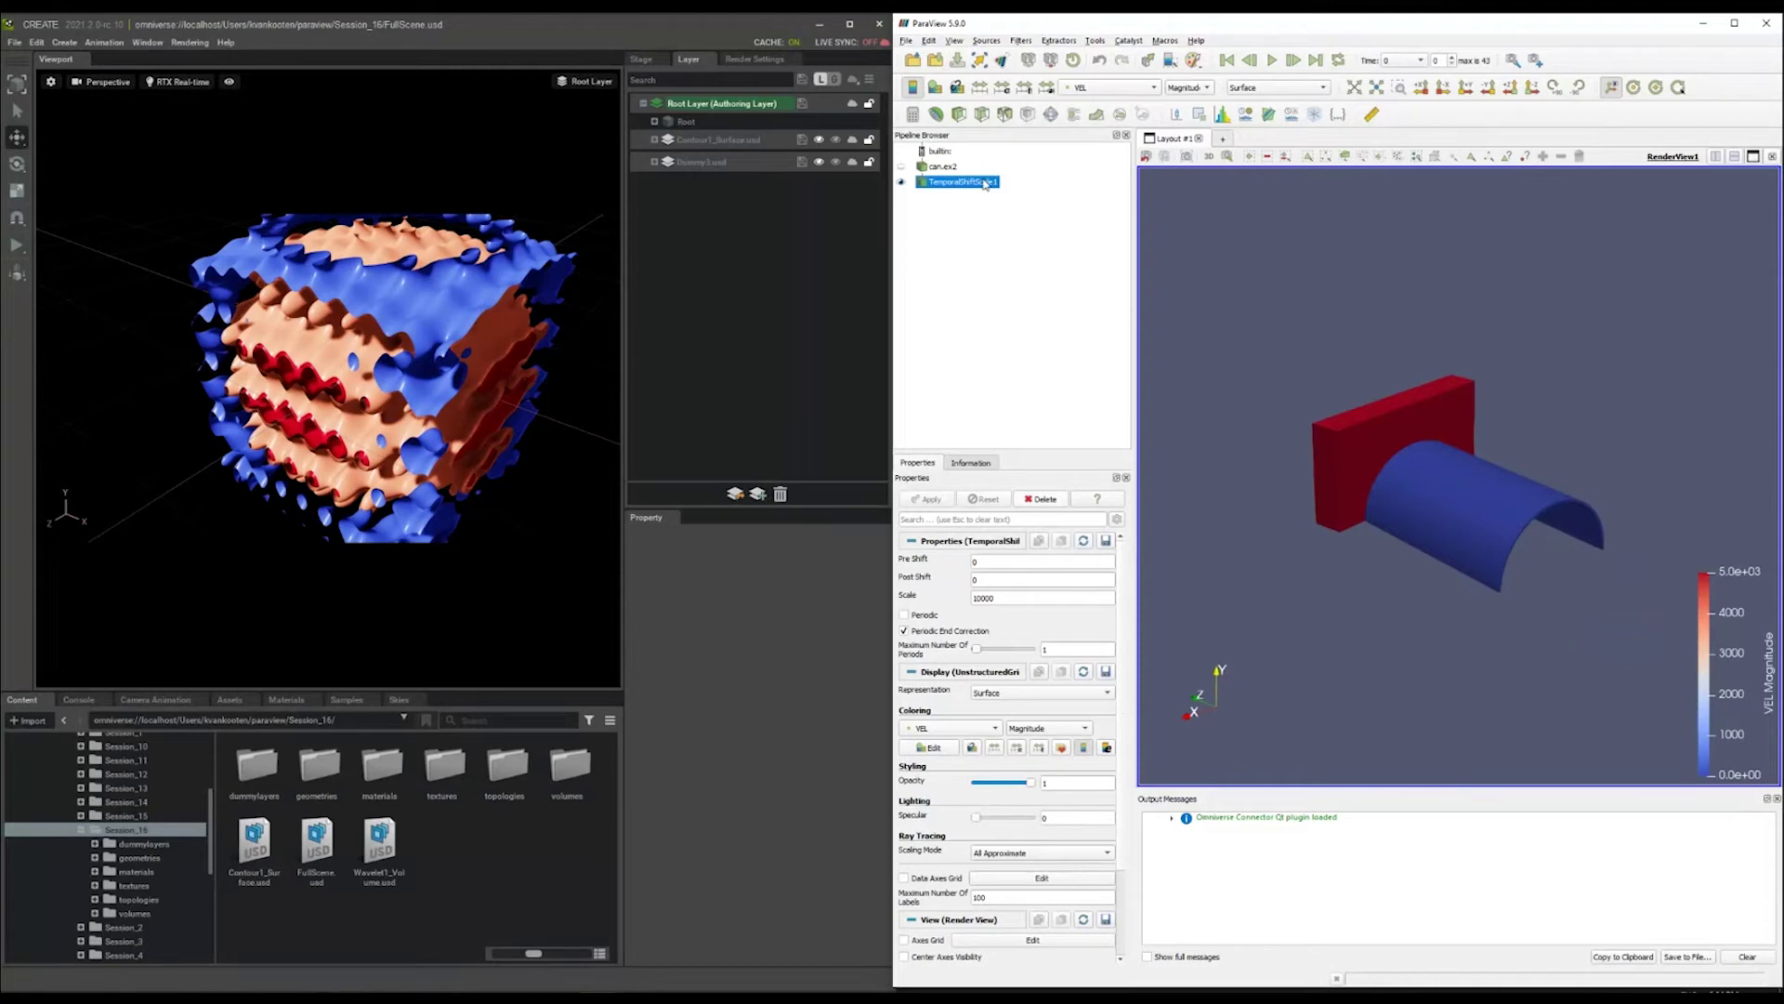
Select the can.ex2 reader, replay the crush animation, and rewind to the undeformed frame.
left_click(941, 166)
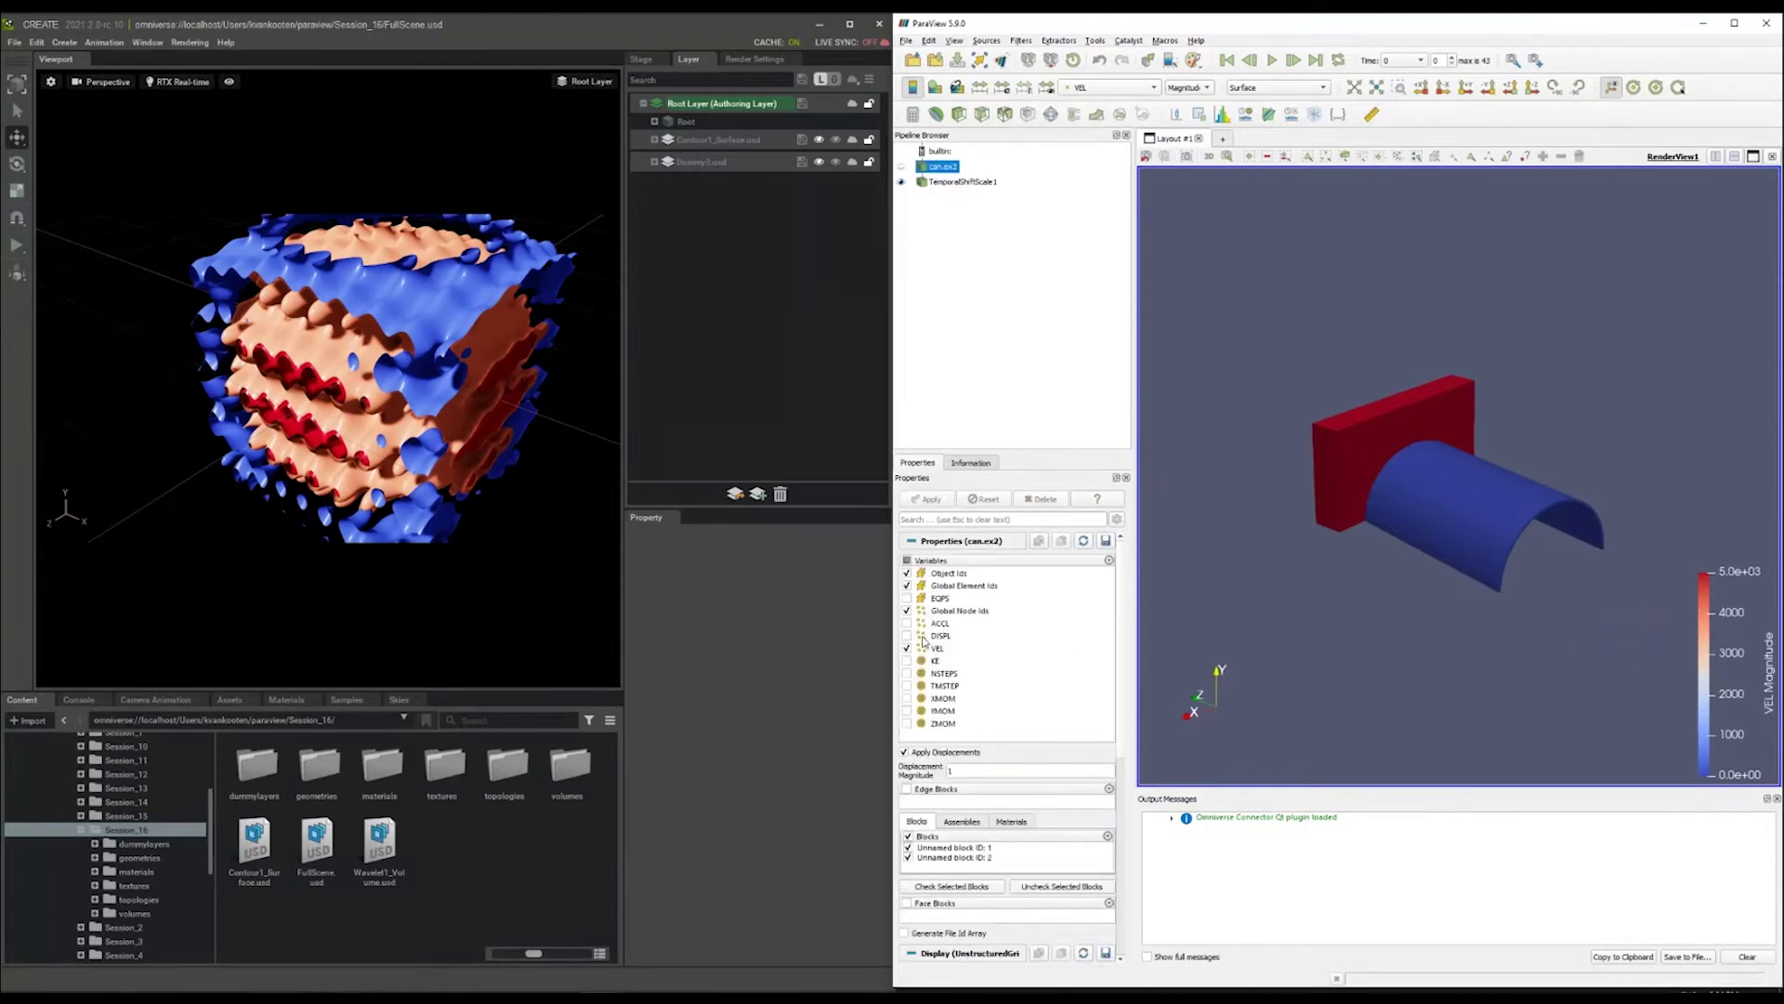
scroll(1122, 755, "down", 5)
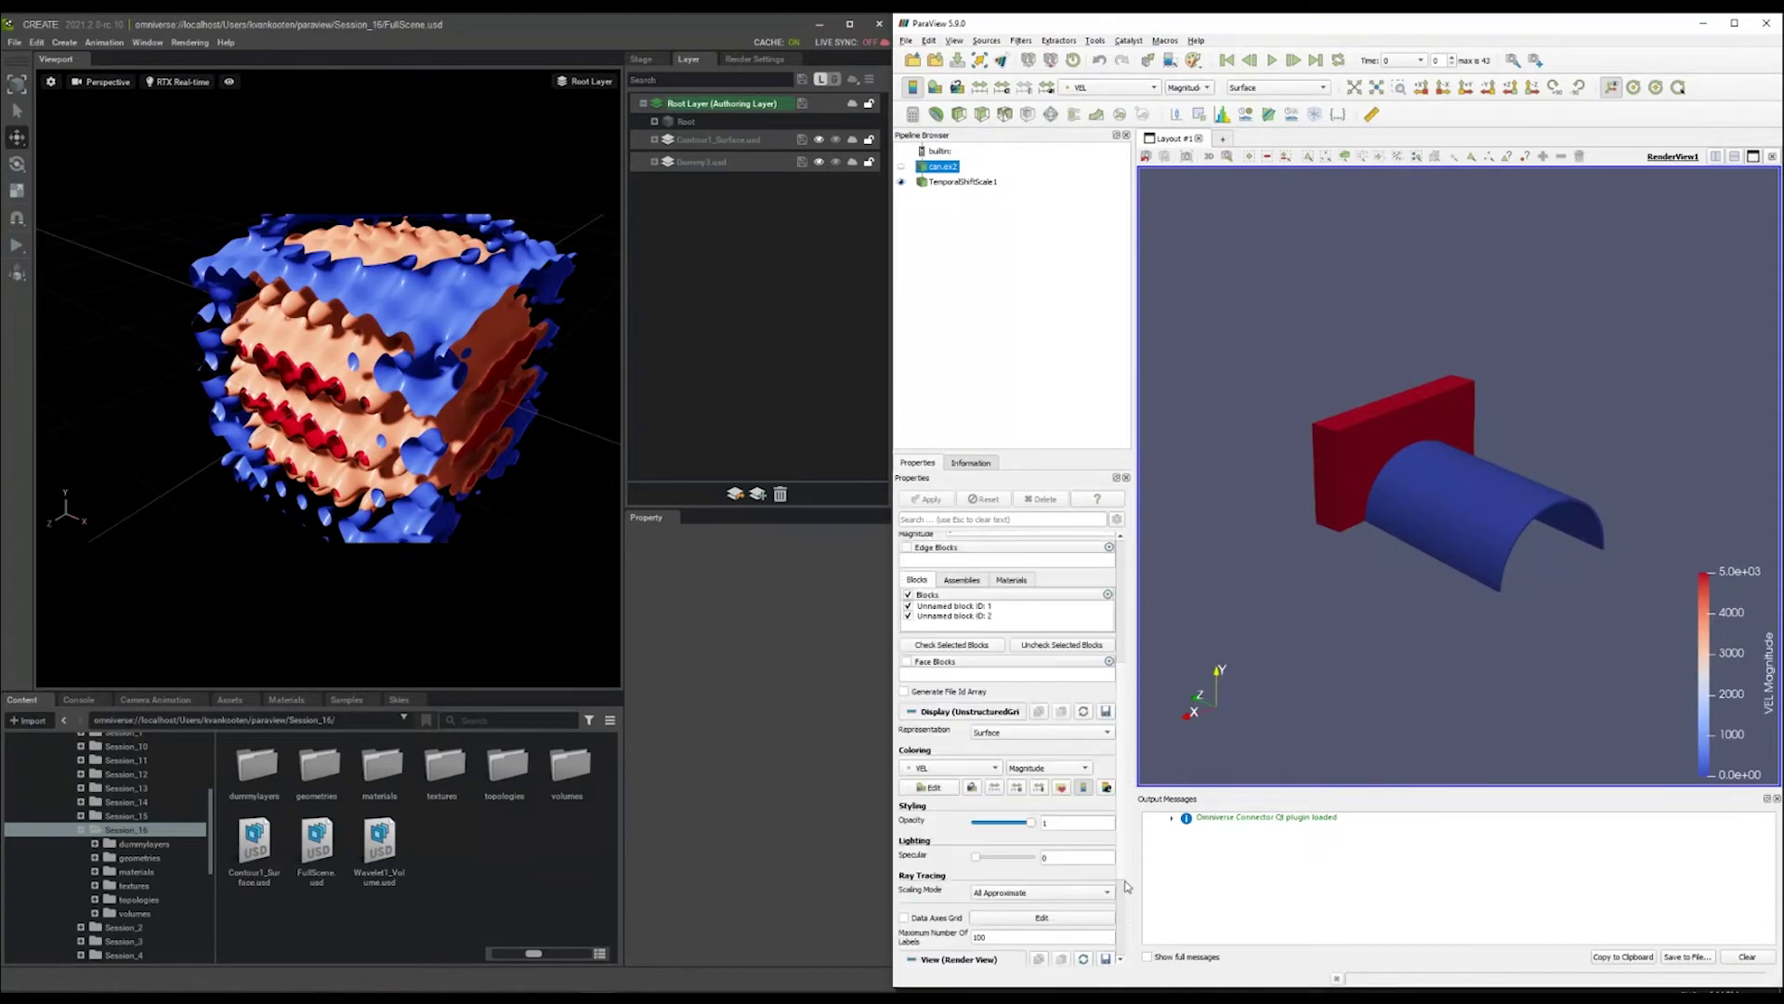
left_click(1270, 63)
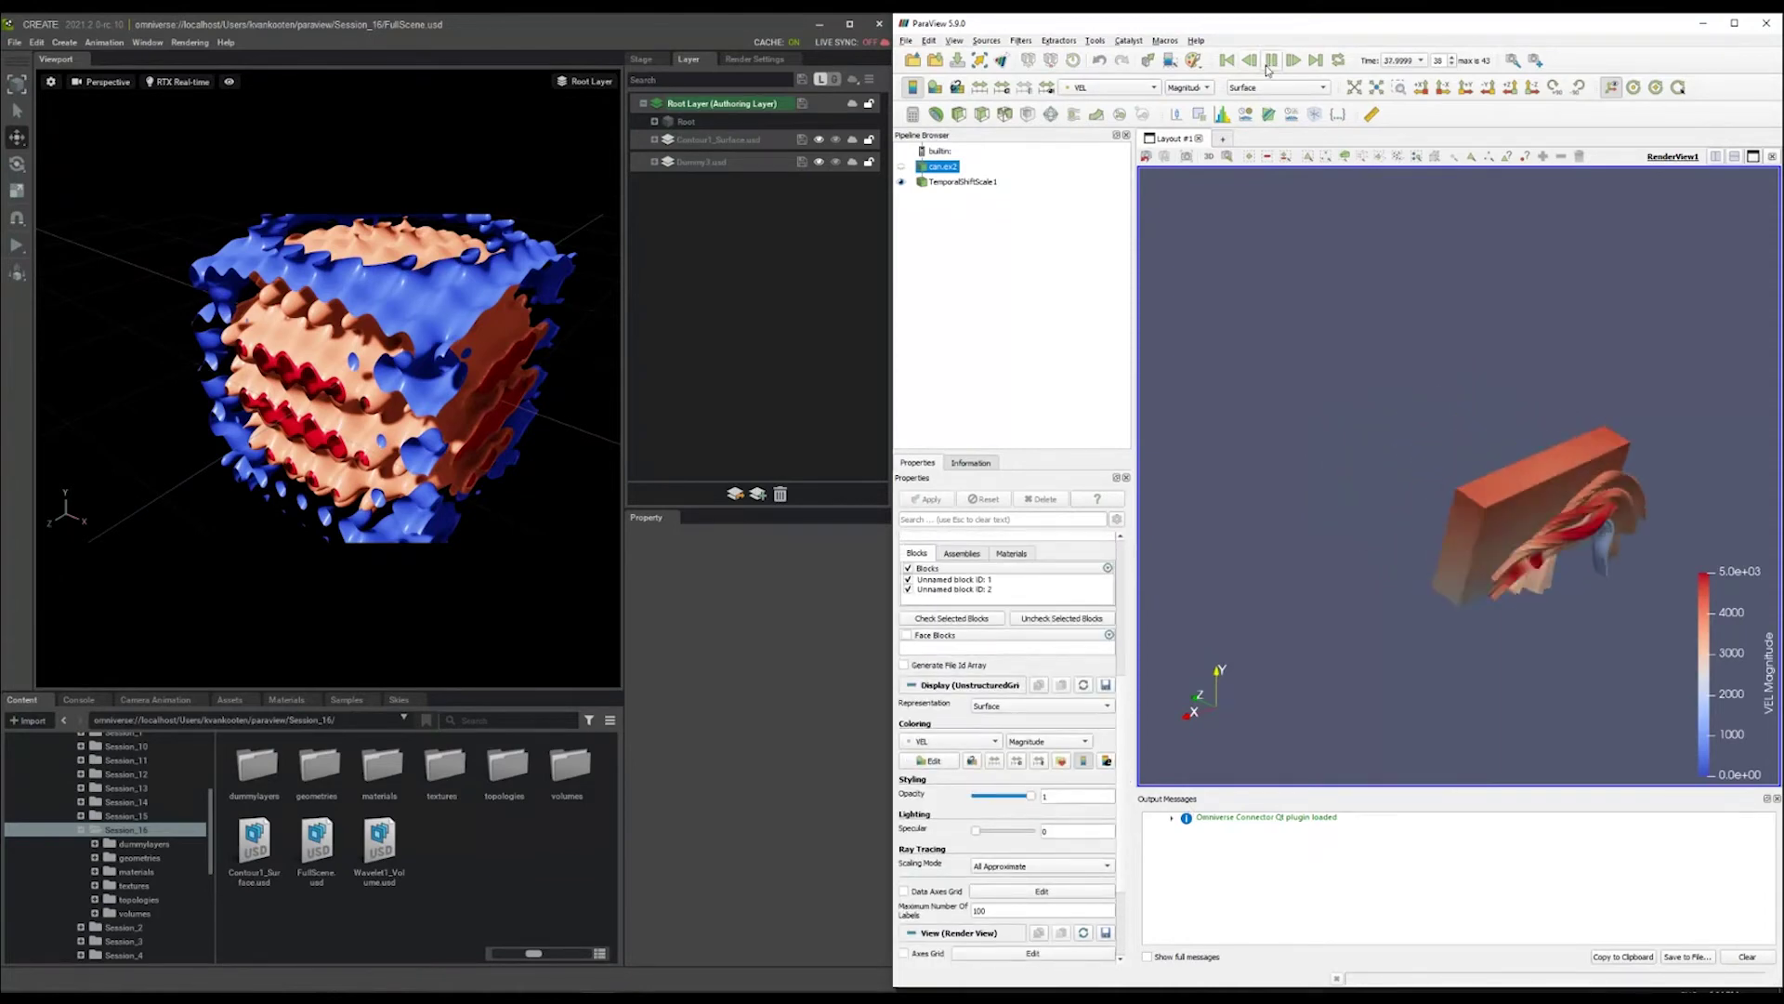
left_click(1226, 61)
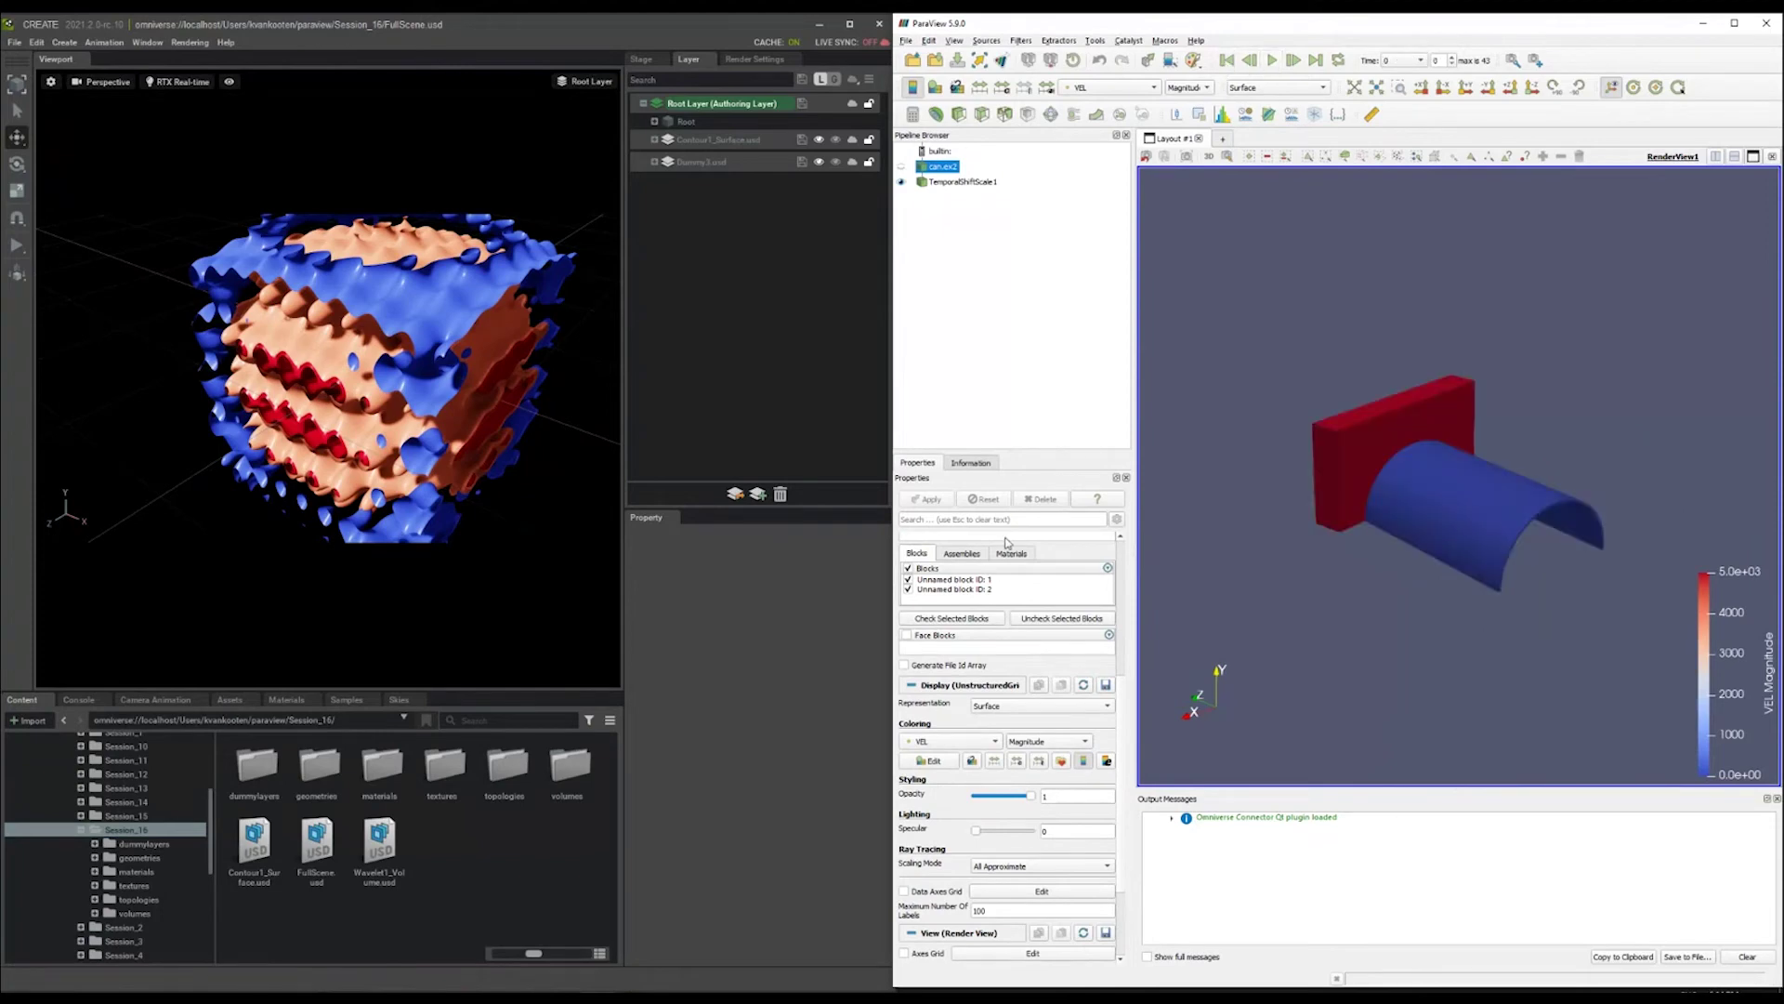
Add a second layout with an Omniverse Connector view and show the paraview folder's session folders.
left_click(1223, 139)
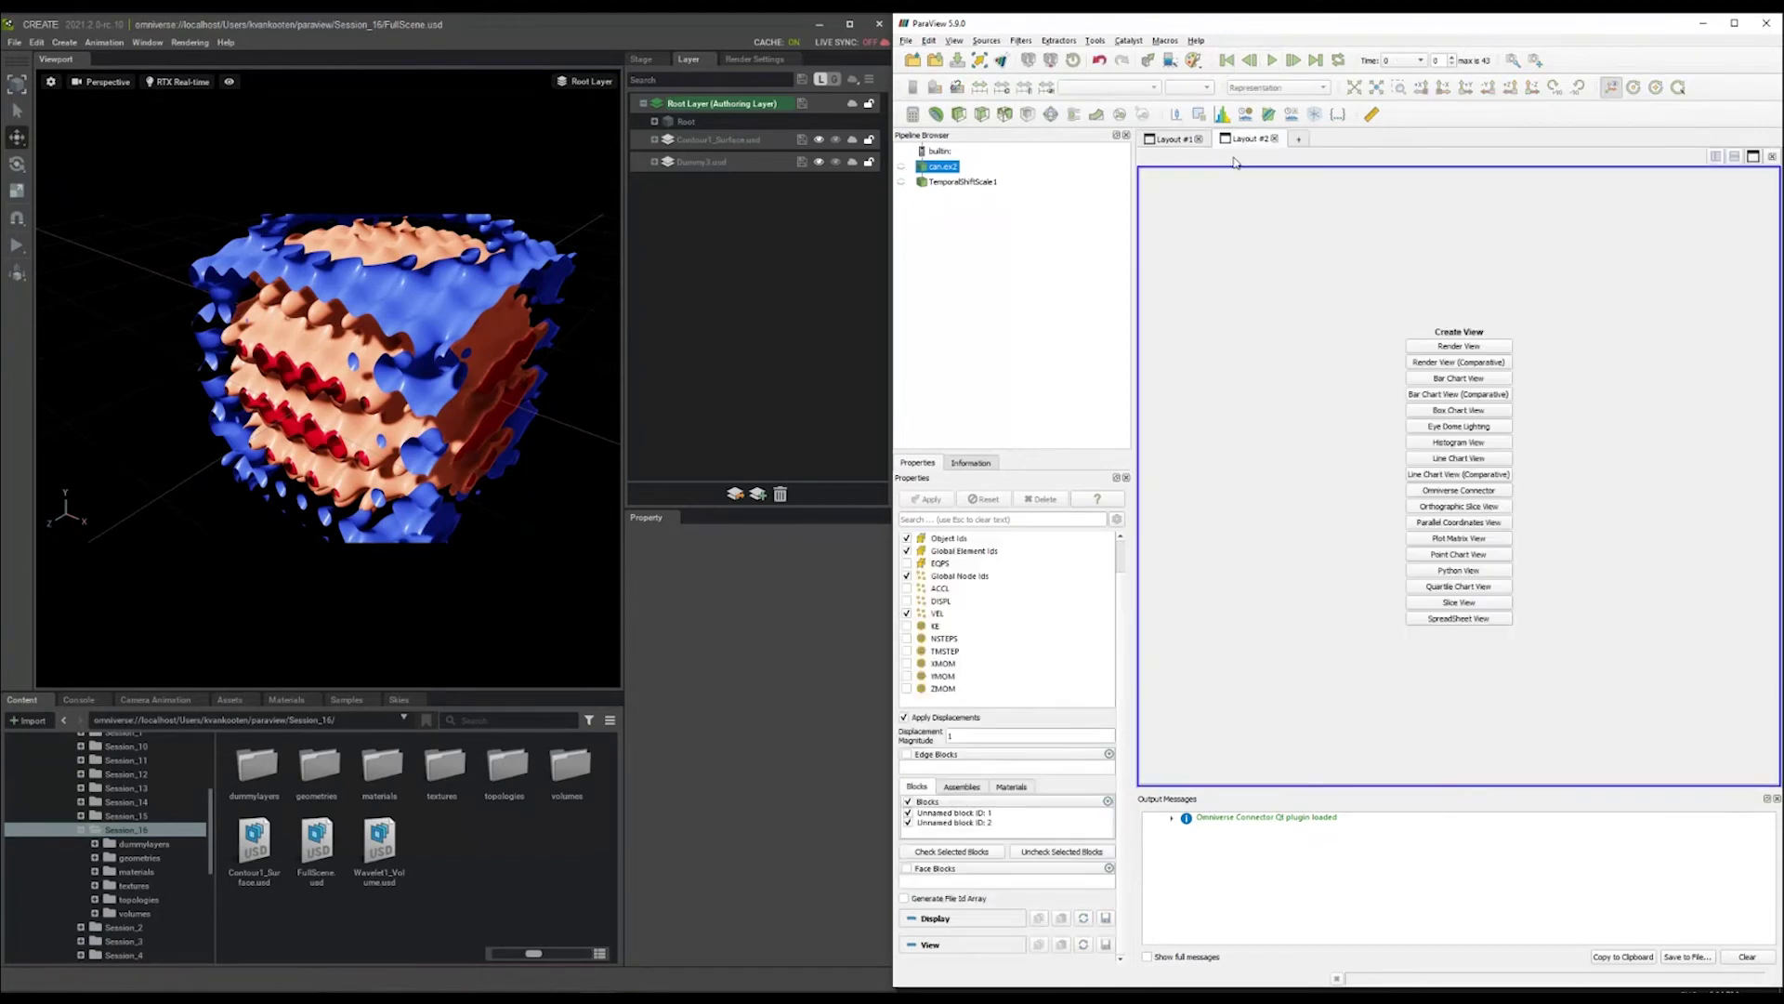
left_click(1445, 490)
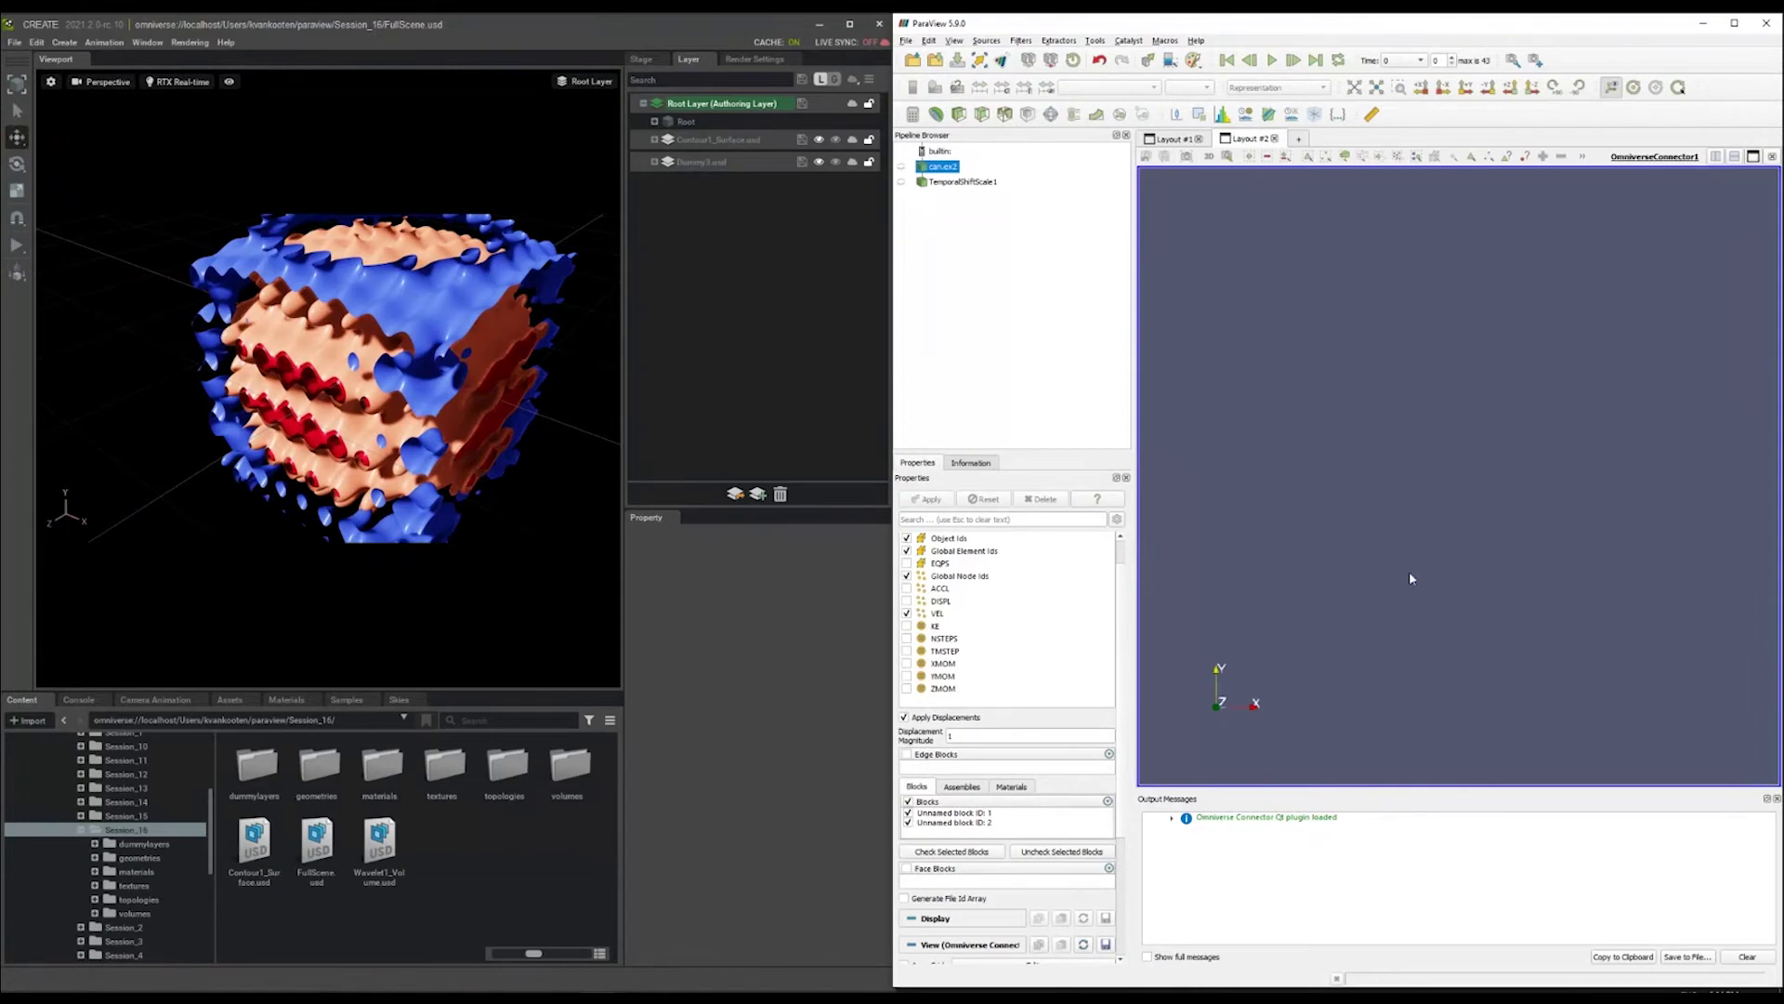
scroll(137, 783, "up", 5)
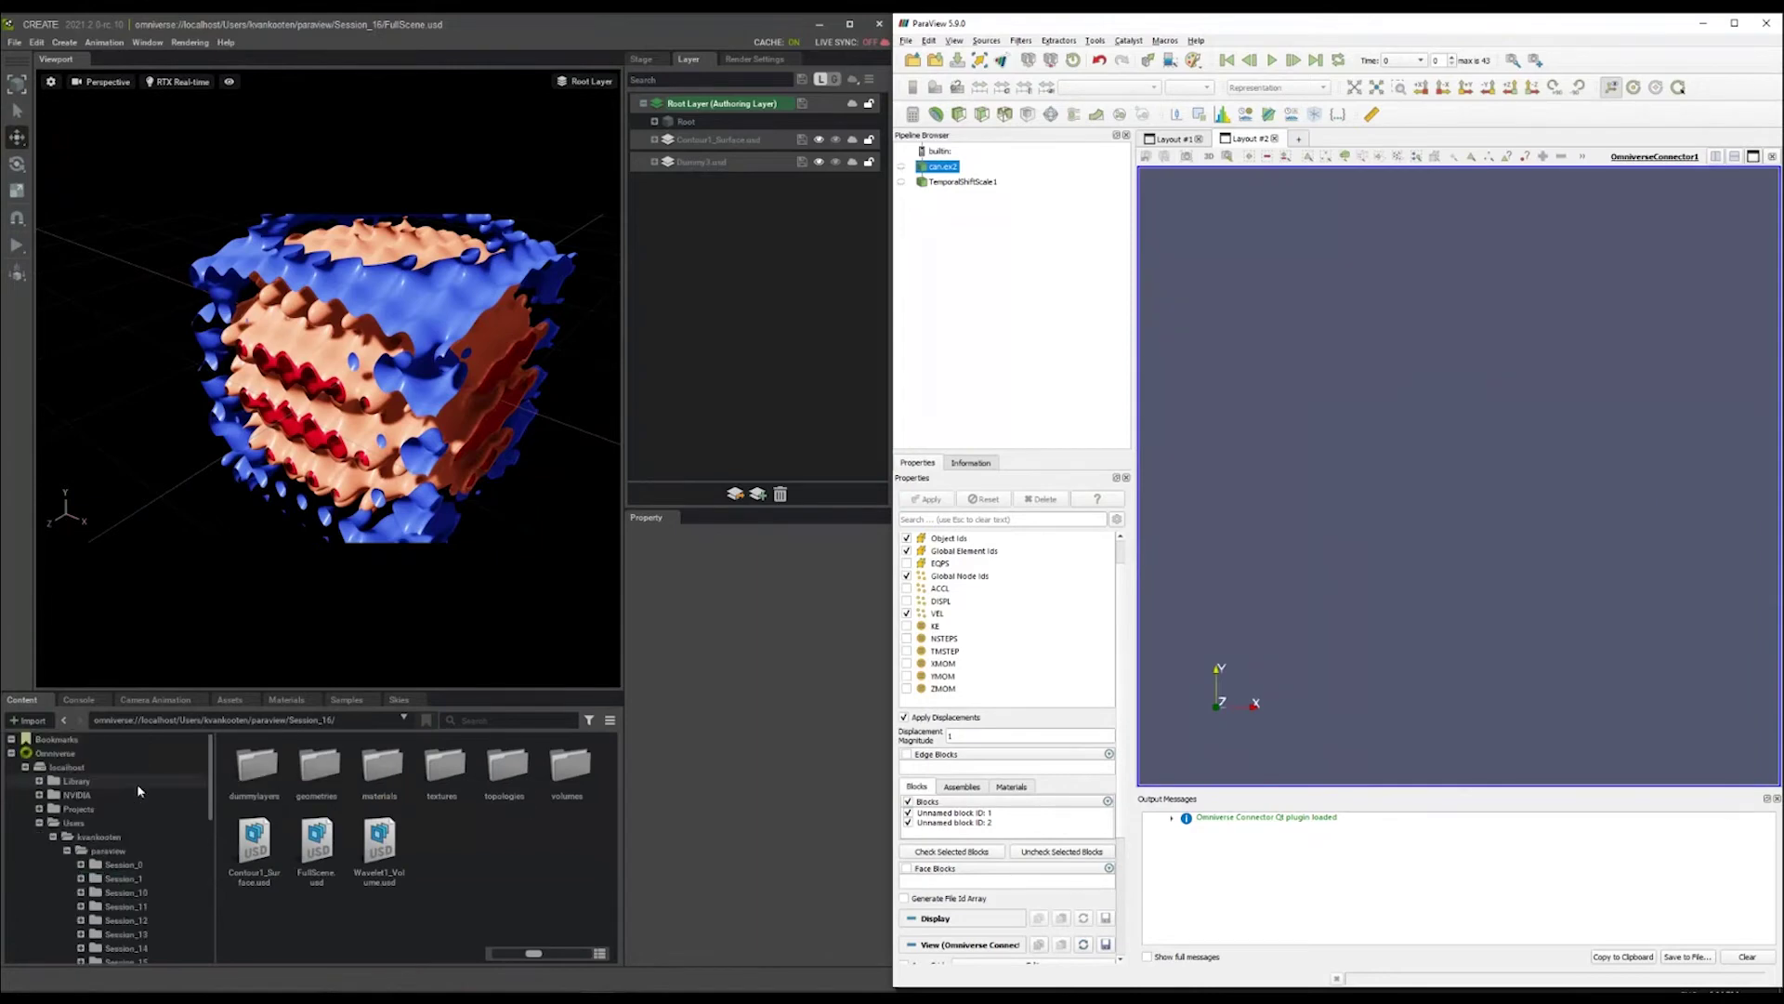
left_click(105, 851)
right_click(551, 914)
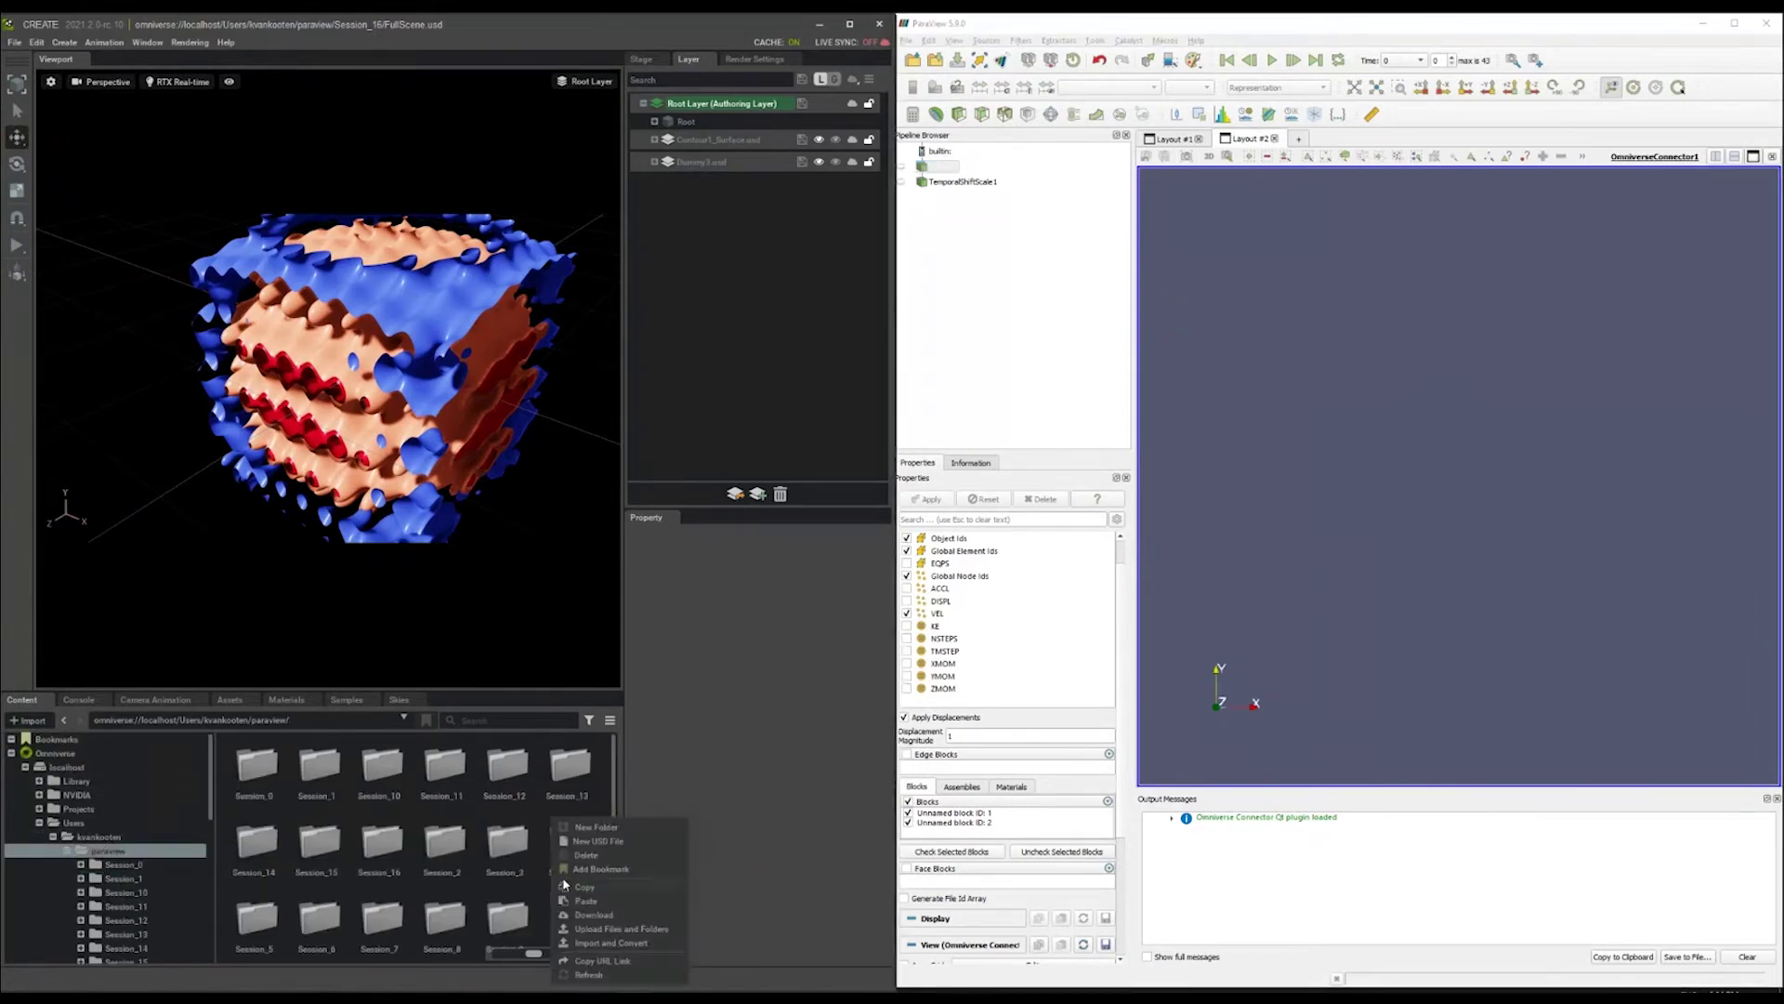
Create and open a Session_17 folder in Omniverse, then colour the can by VEL in ParaView.
left_click(580, 973)
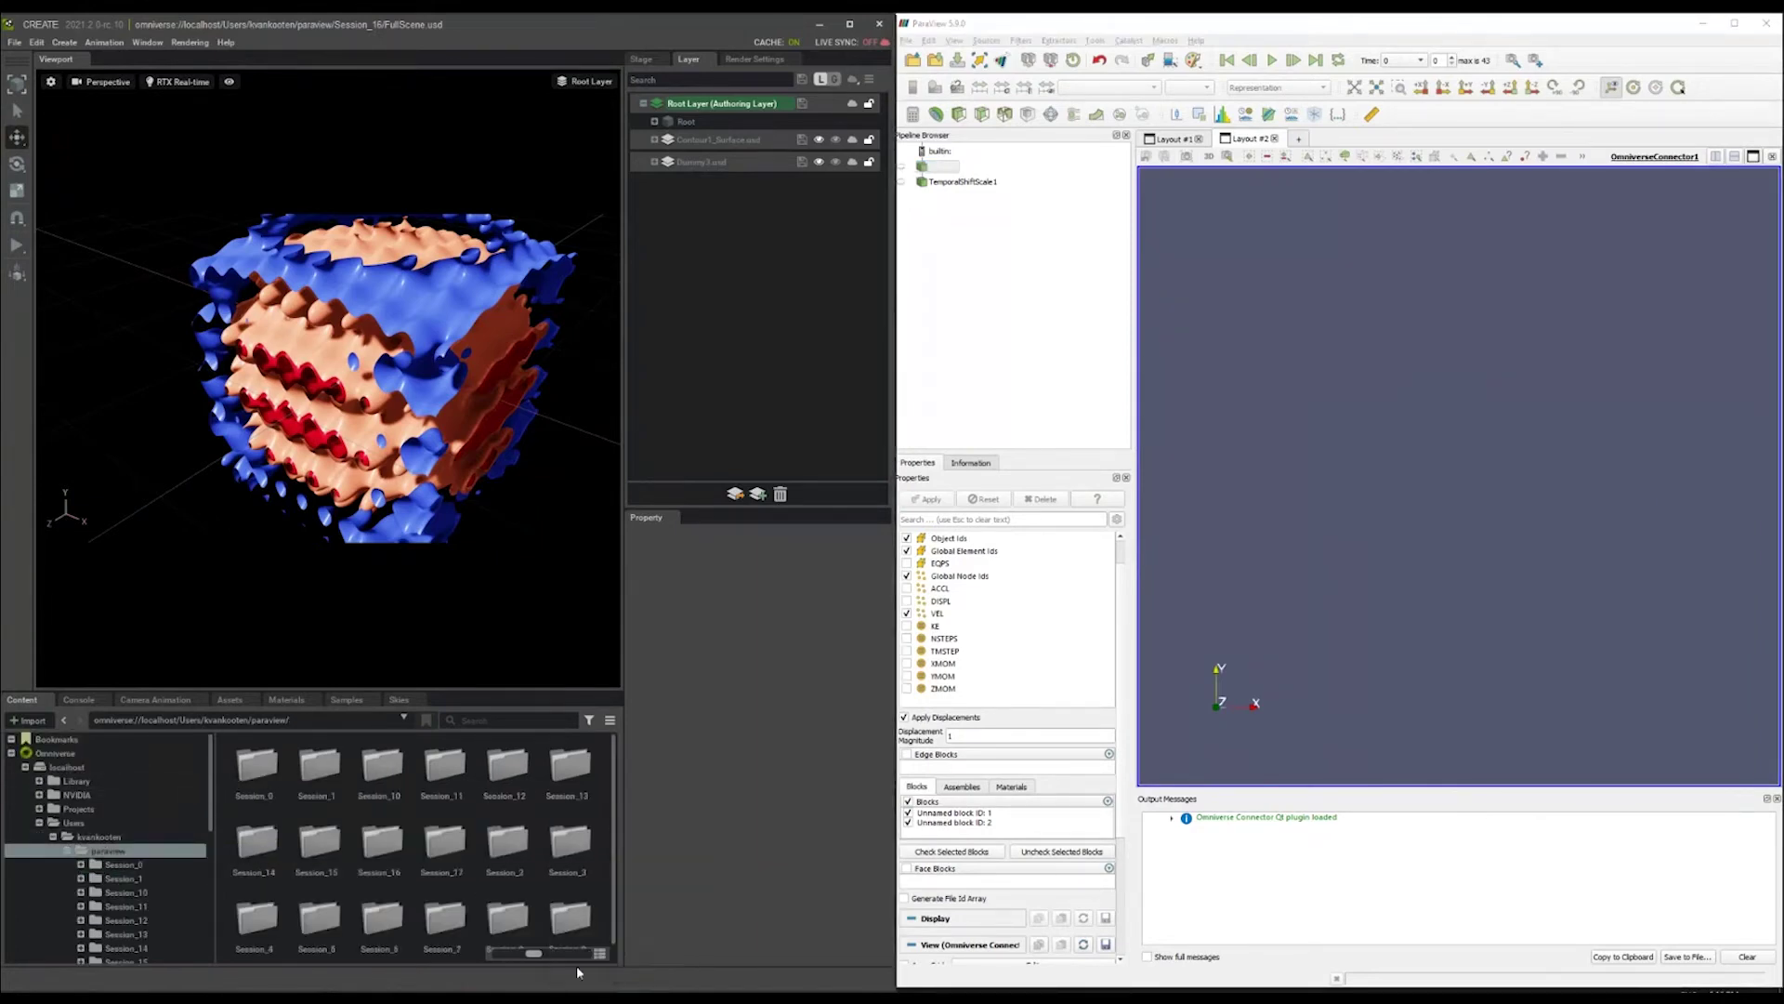
double_click(443, 859)
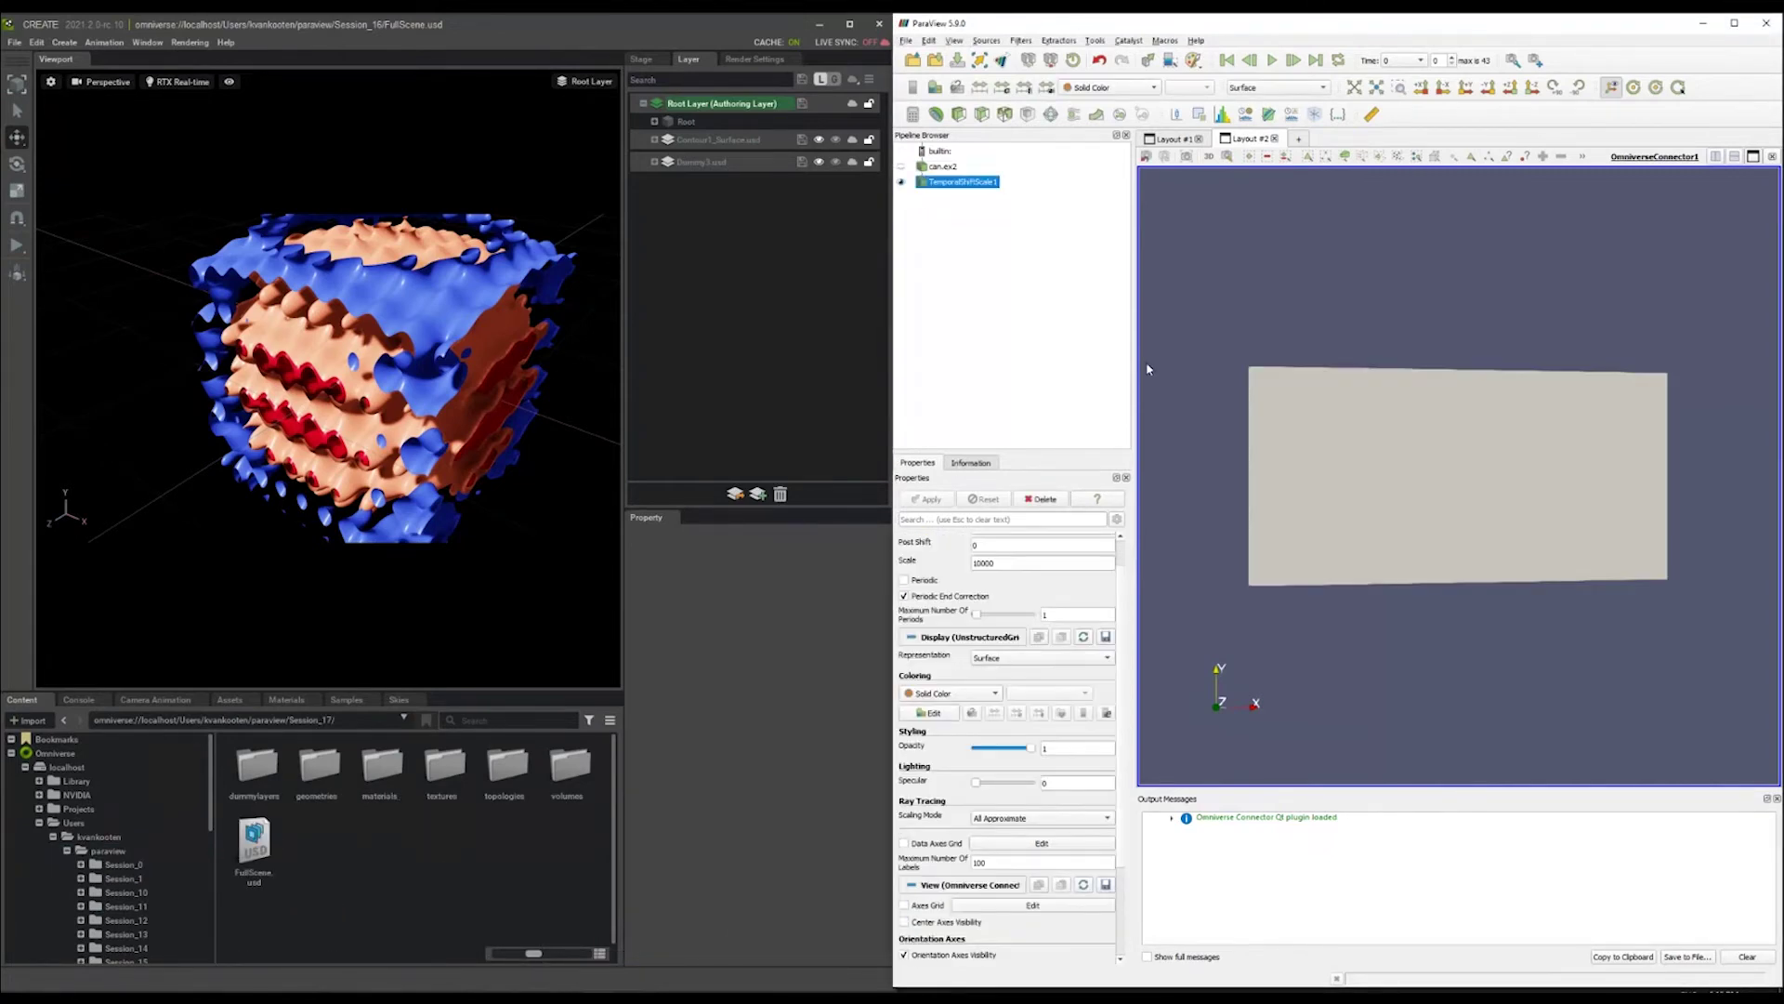
left_click_drag(1148, 369, 1377, 465)
left_click(987, 699)
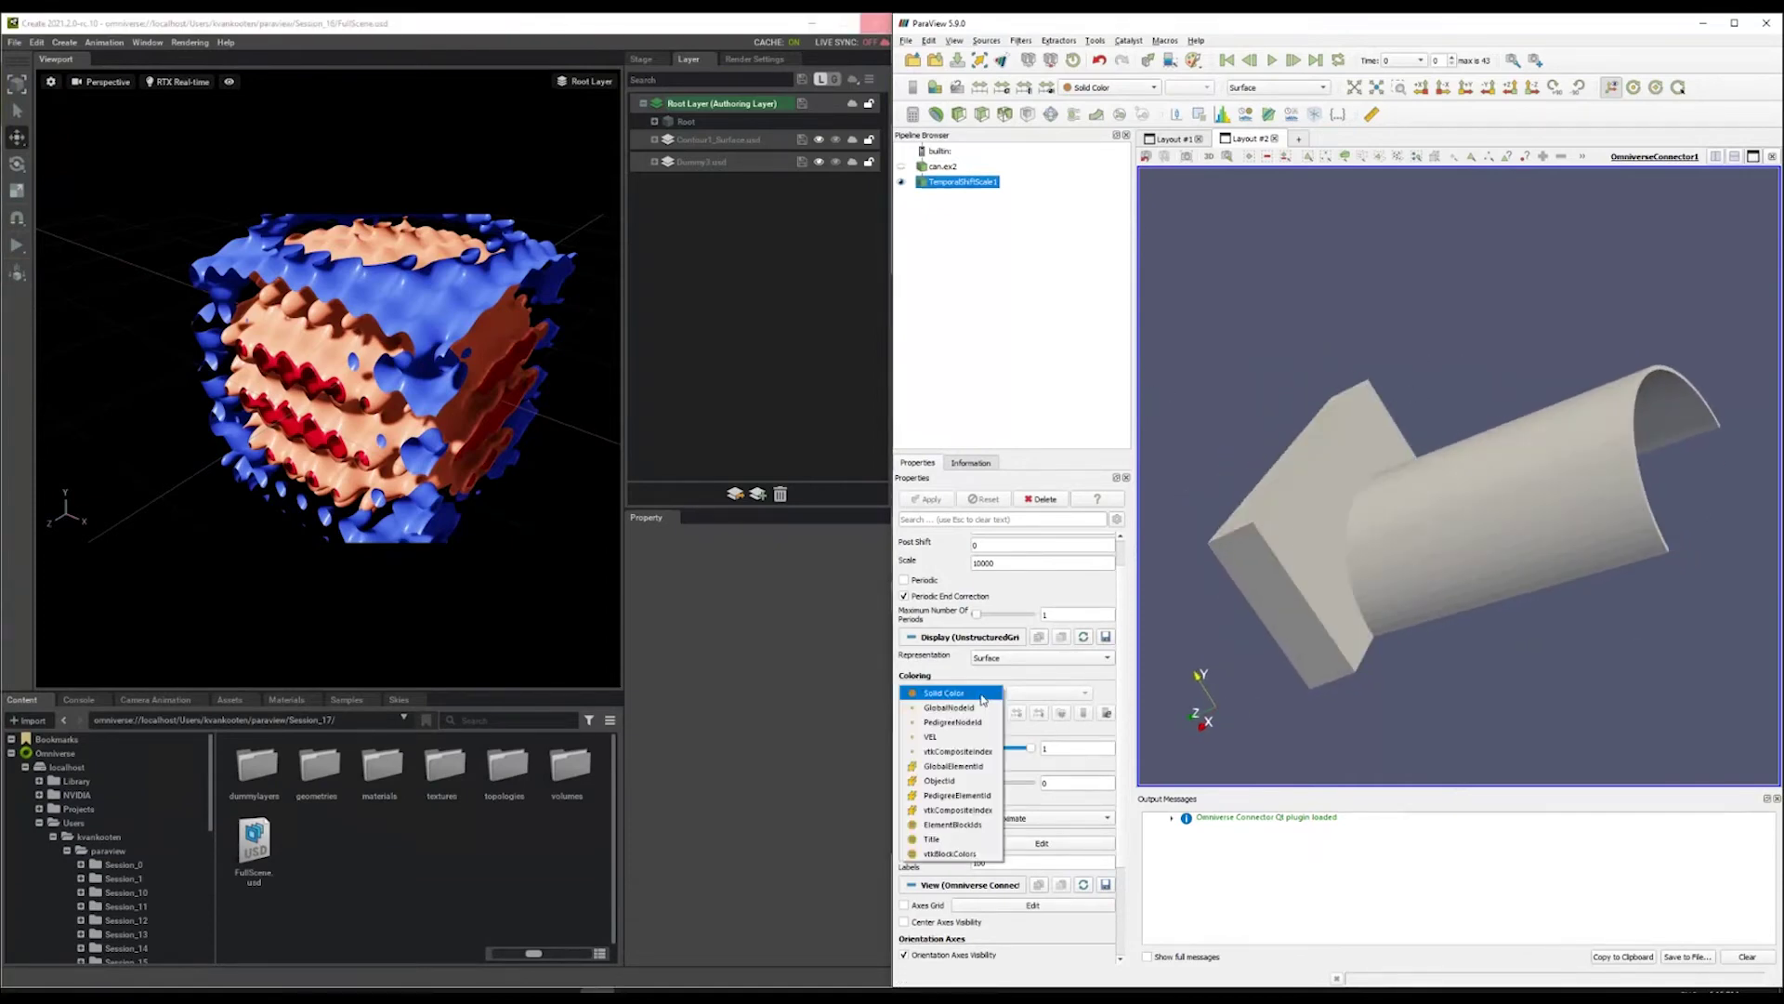
left_click(957, 736)
left_click_drag(1450, 521, 1680, 377)
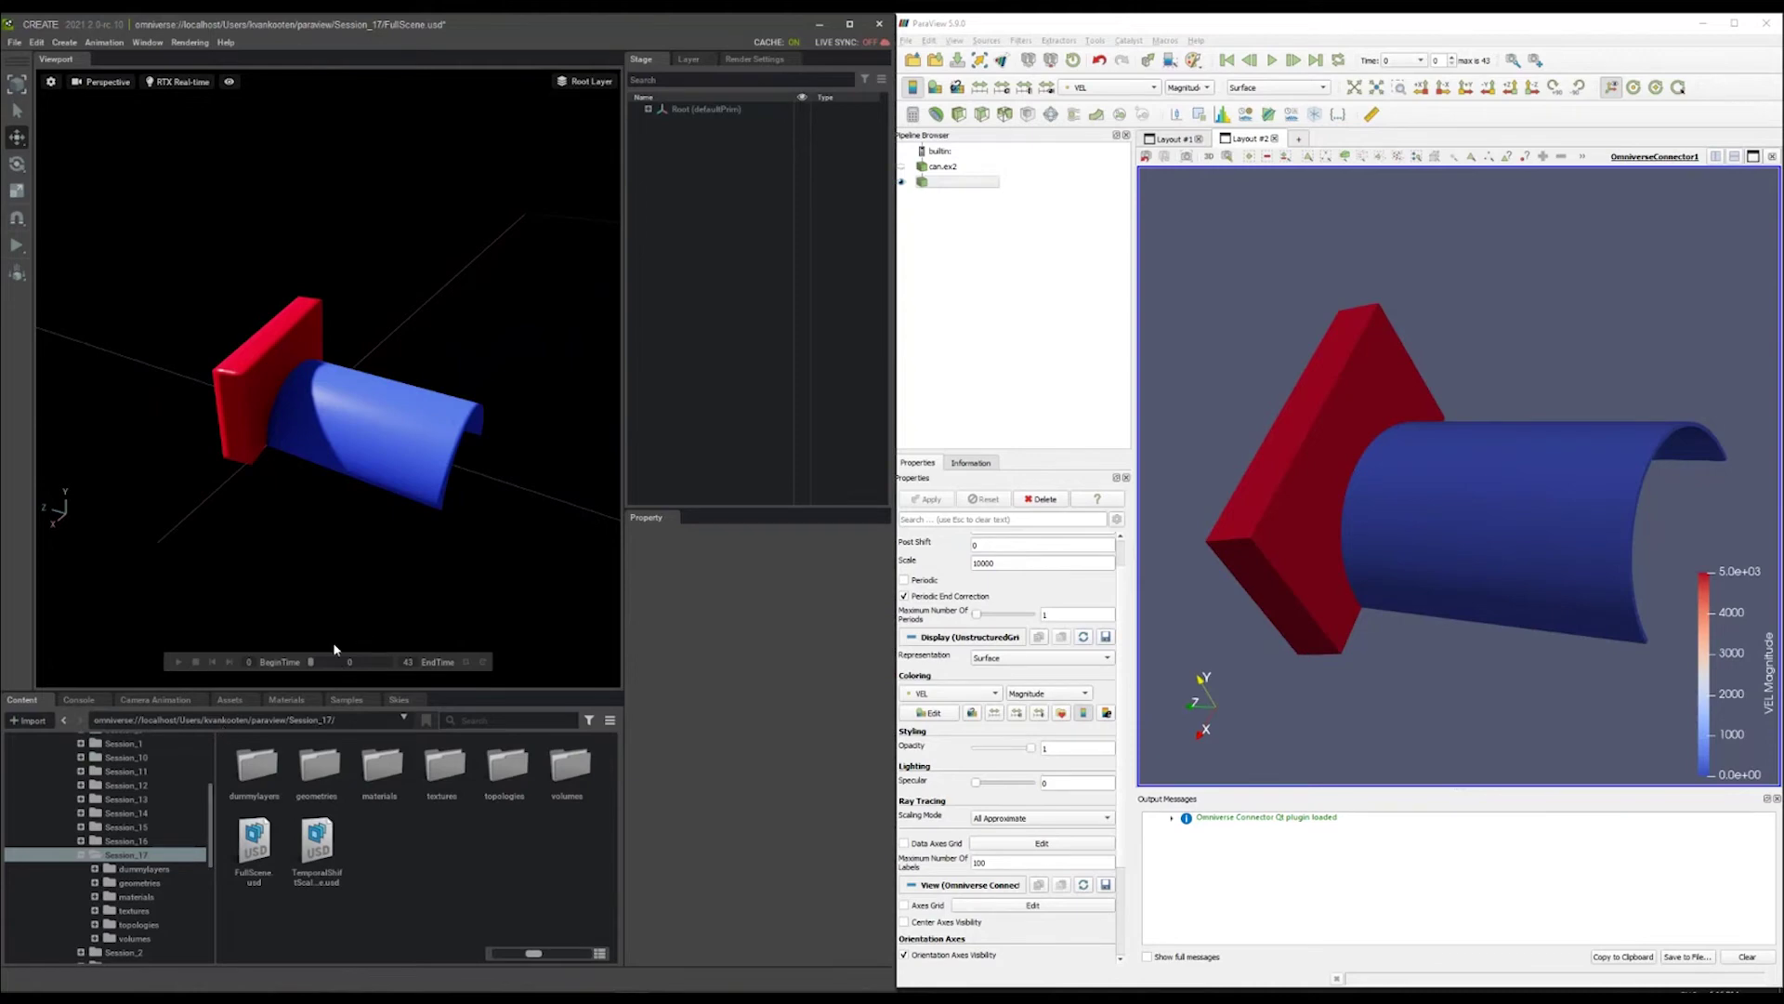
Play the animation in ParaView, then scrub Omniverse's timeline to about frame 38 while orbiting the can.
left_click(1271, 60)
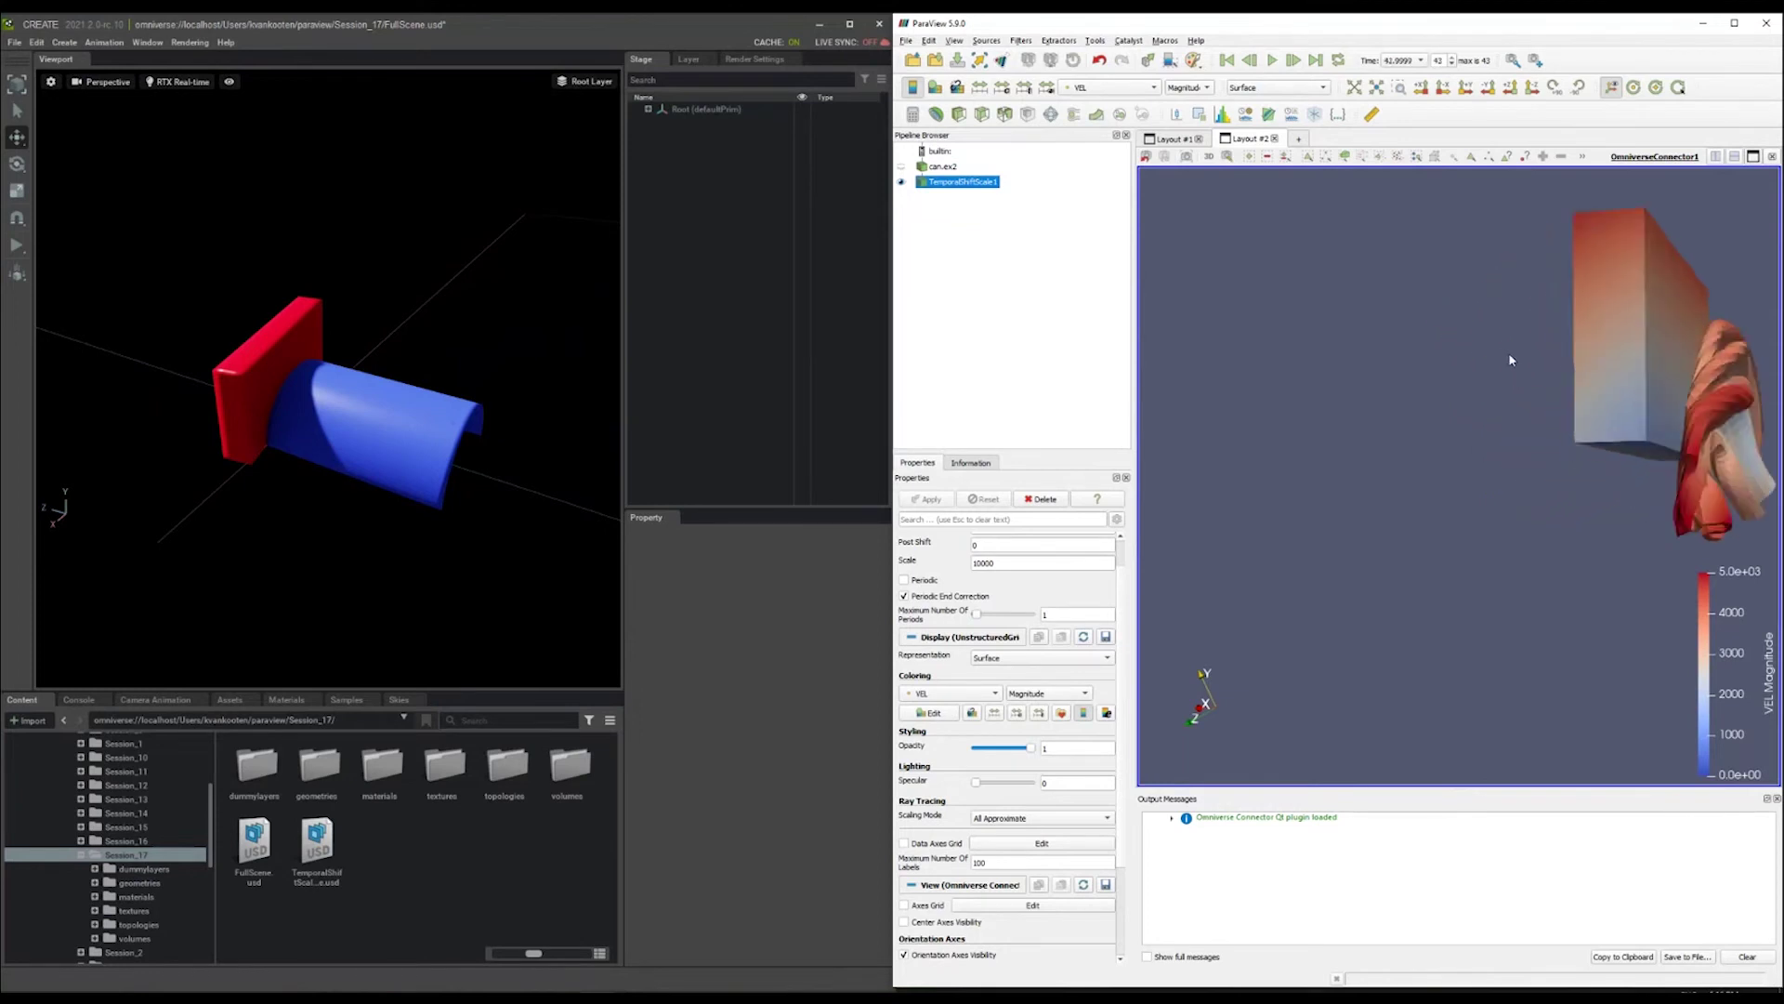
mouse_move(422, 635)
mouse_move(305, 661)
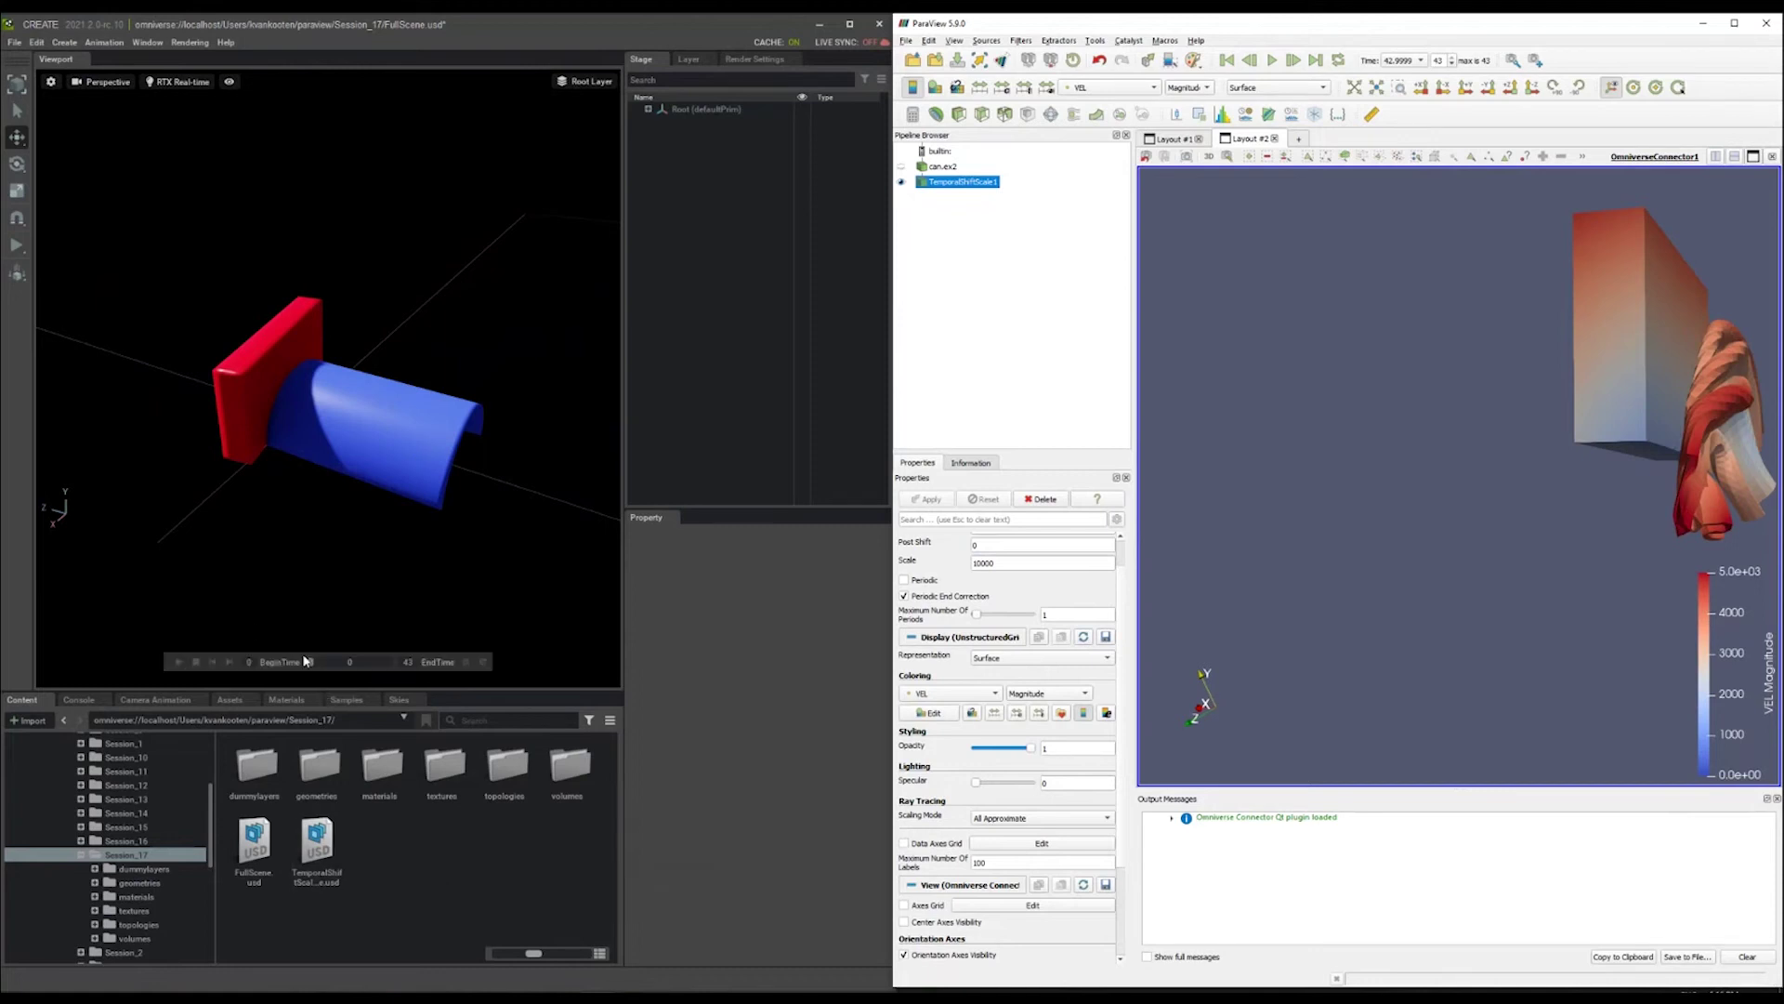
mouse_move(313, 665)
left_mouse_down()
mouse_move(374, 666)
mouse_move(316, 669)
left_mouse_up()
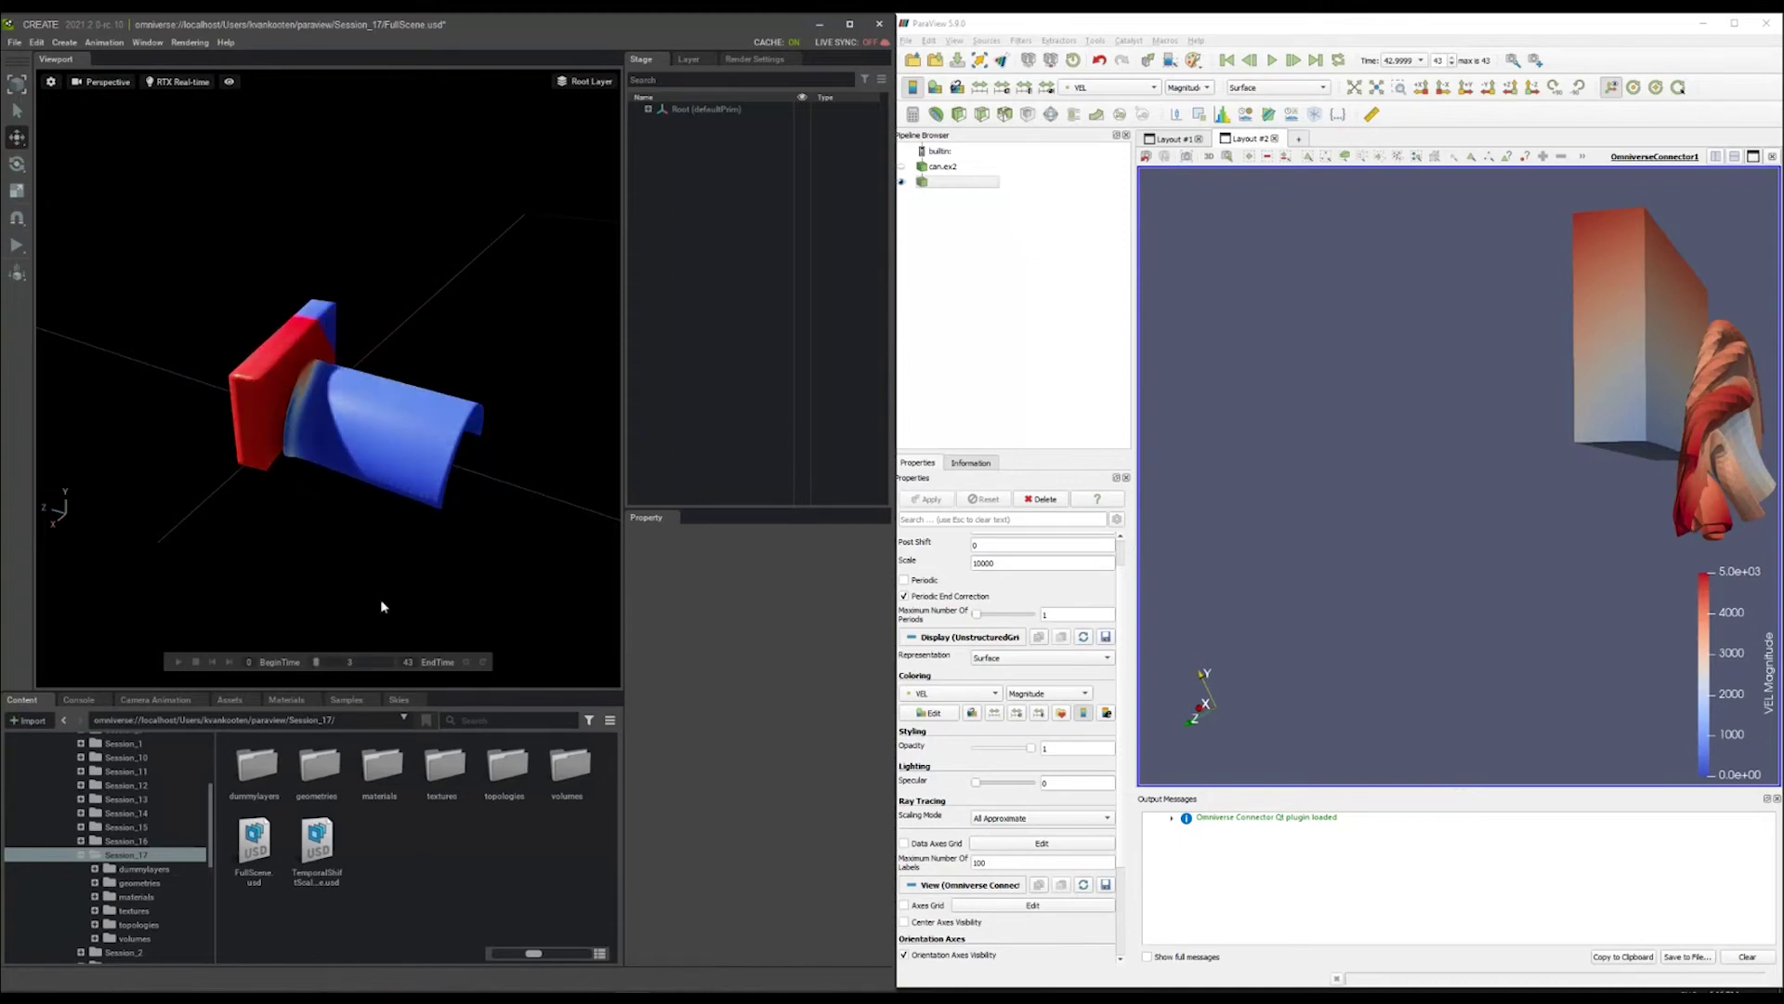
left_click_drag(435, 523, 316, 515, "alt")
scroll(316, 515, "up", 3)
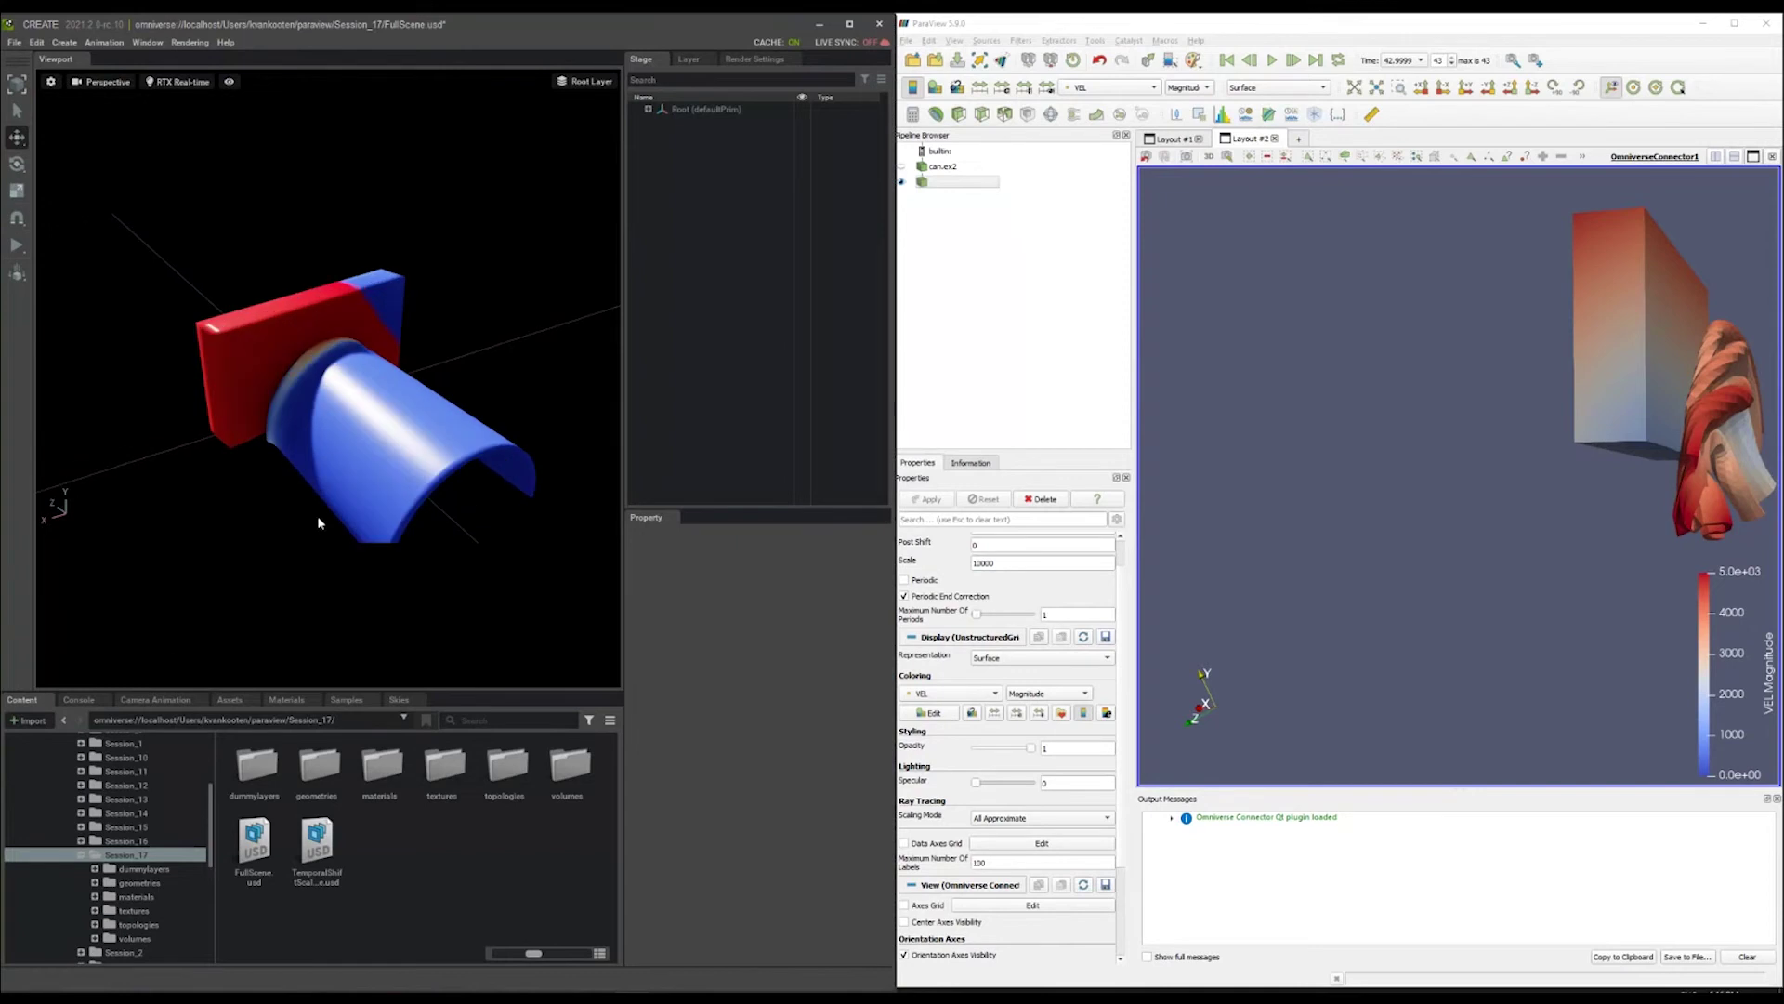
mouse_move(319, 667)
left_mouse_down()
mouse_move(379, 663)
mouse_move(321, 662)
left_mouse_up()
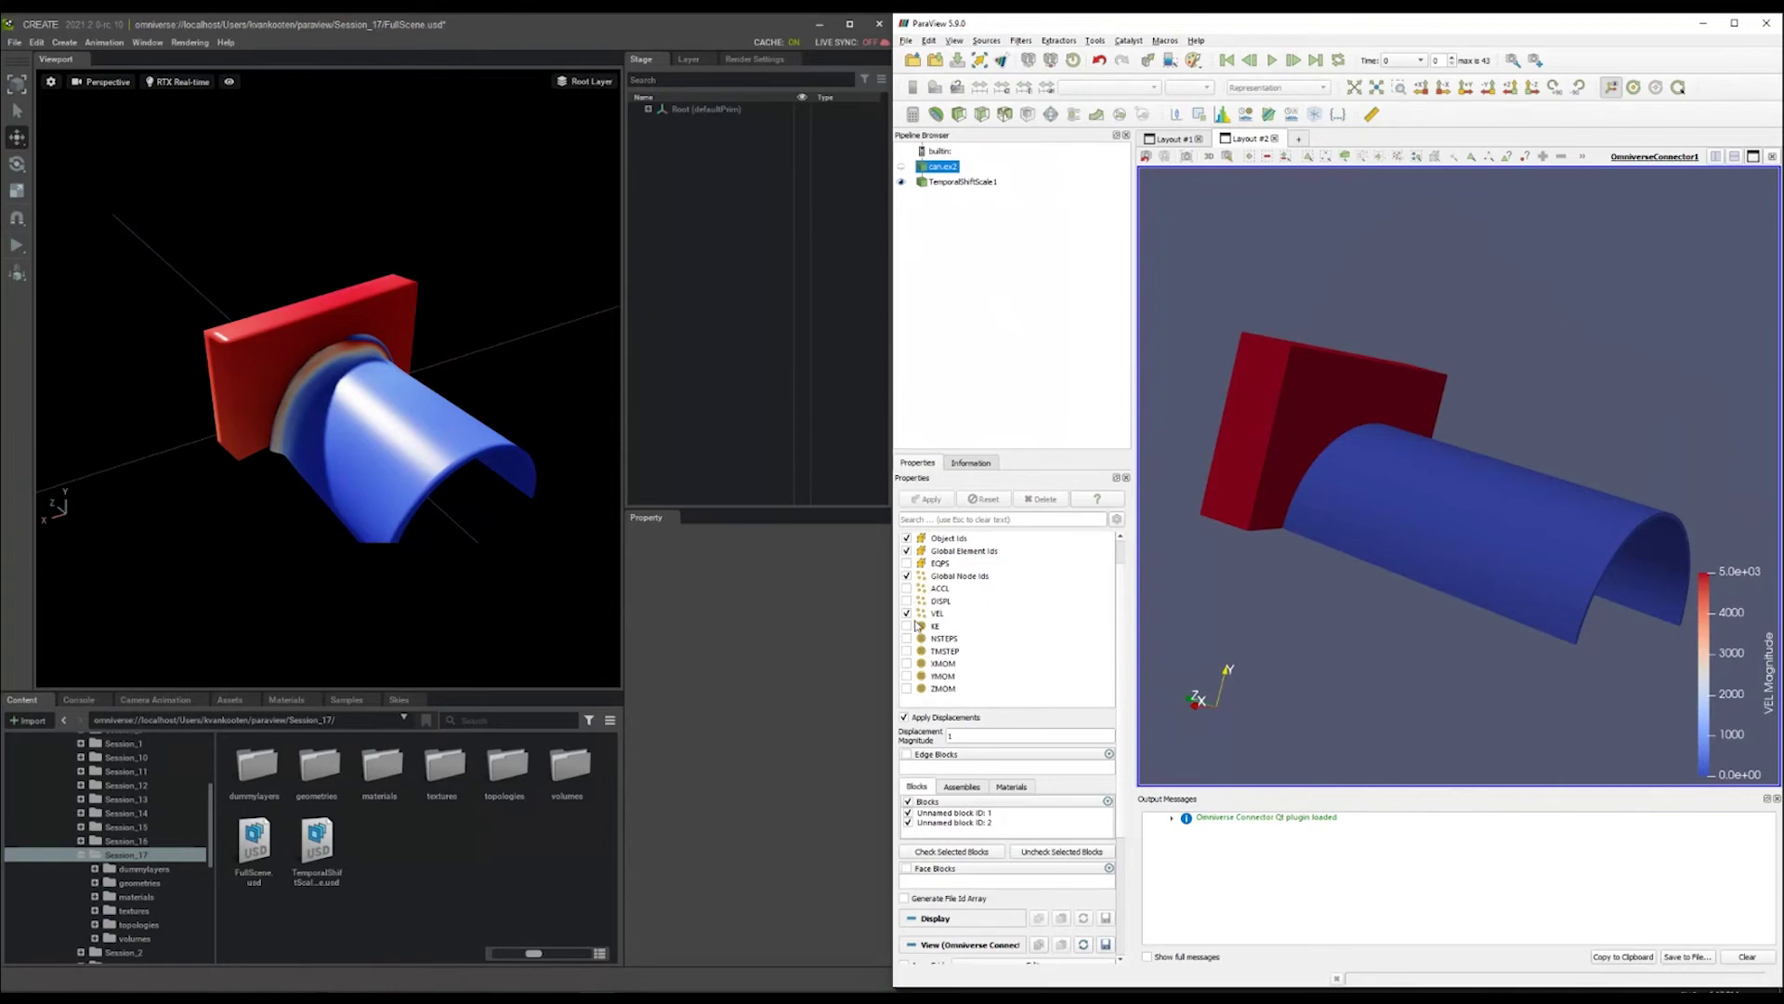
left_click_drag(1515, 626, 1493, 661)
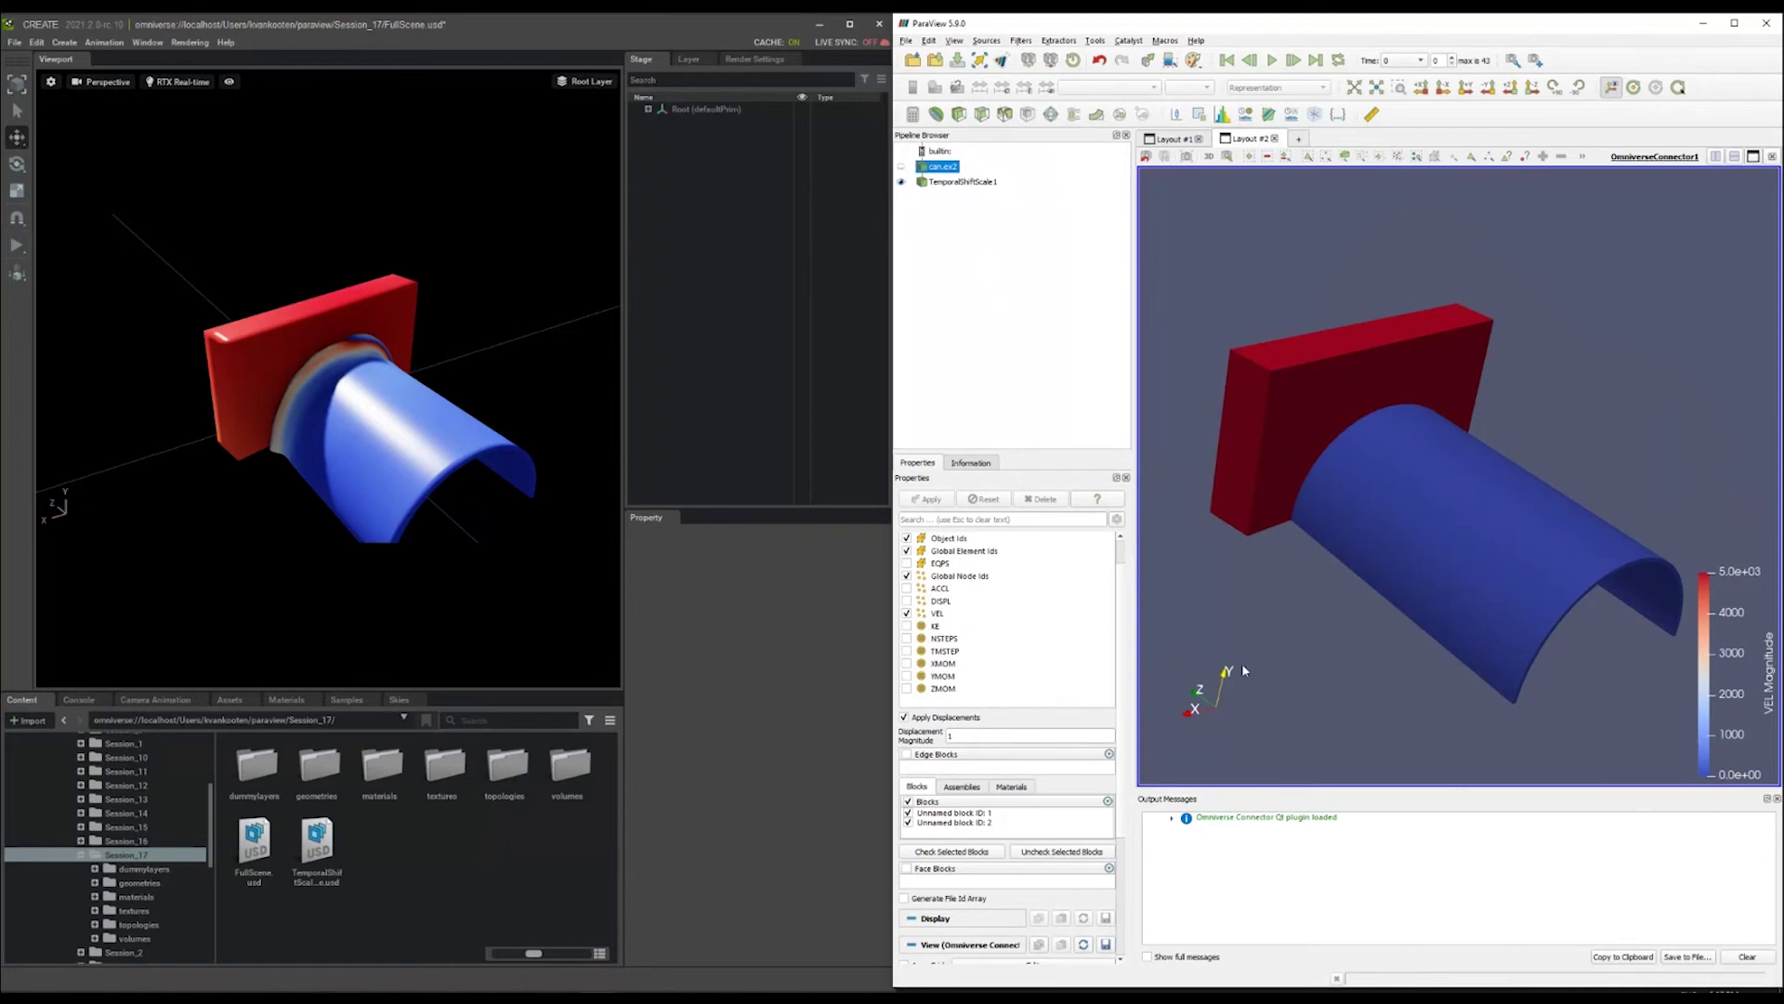
Add the Omniverse Connector Pass Arrays filter from the Filters menu.
left_click(1022, 41)
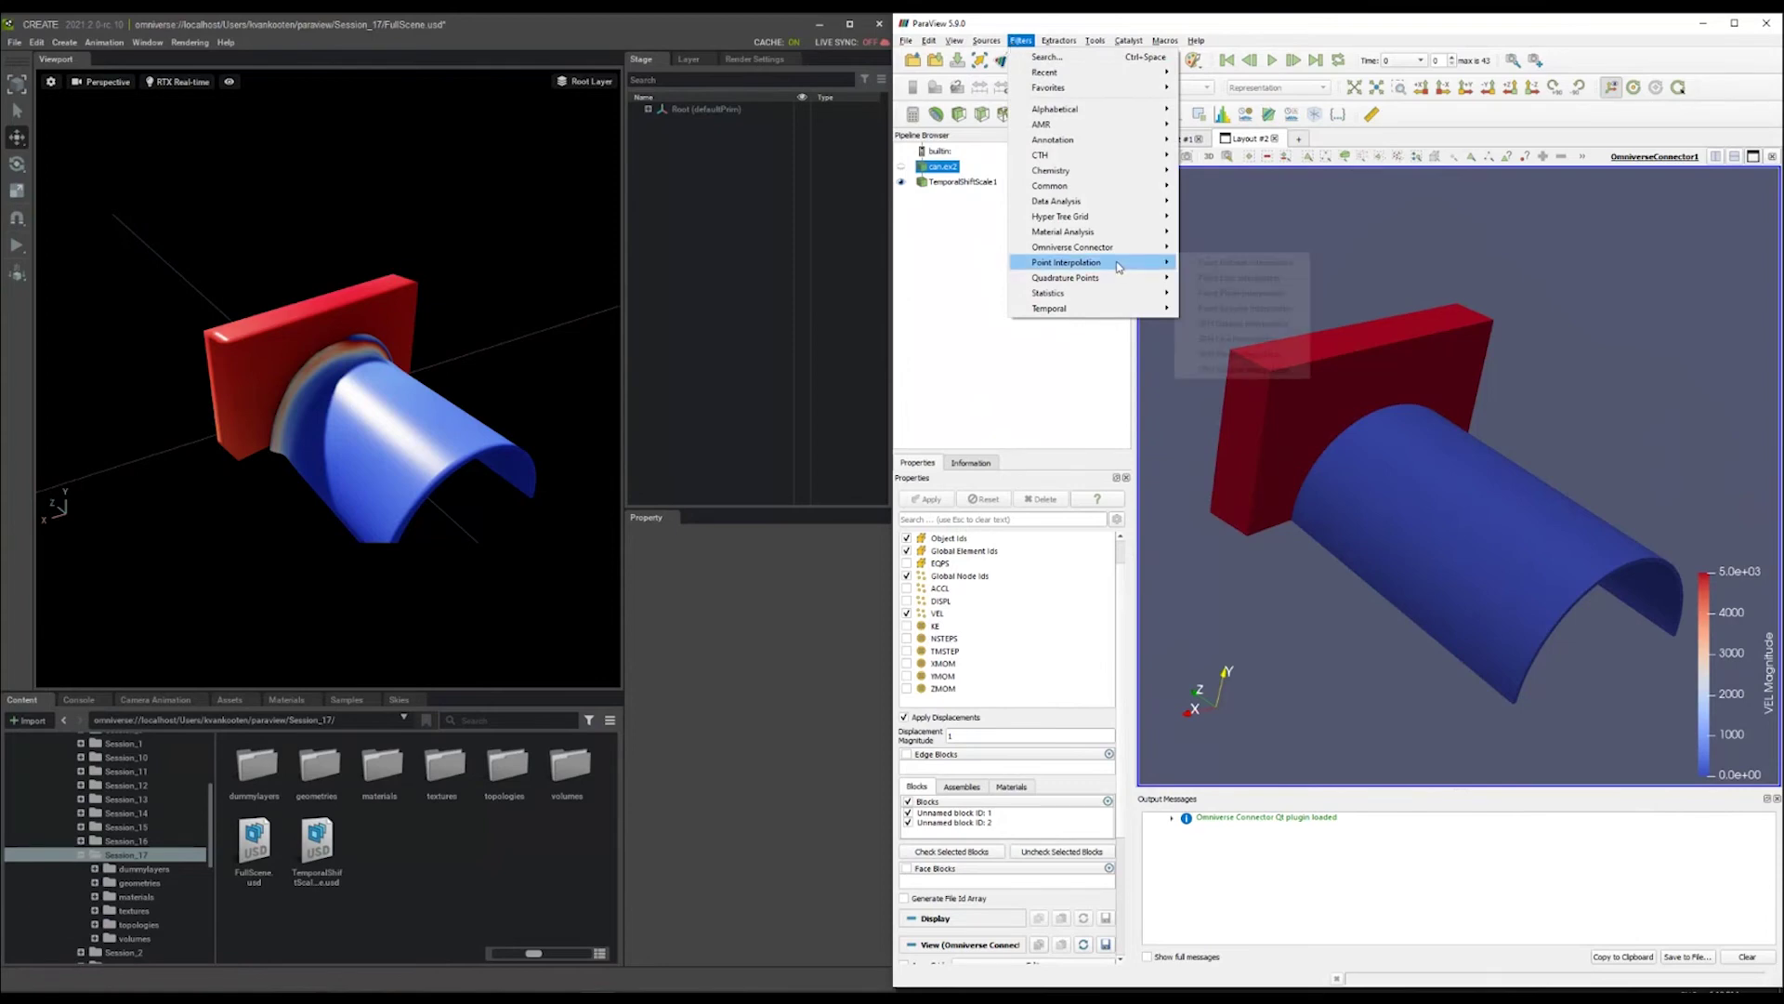
mouse_move(1091, 255)
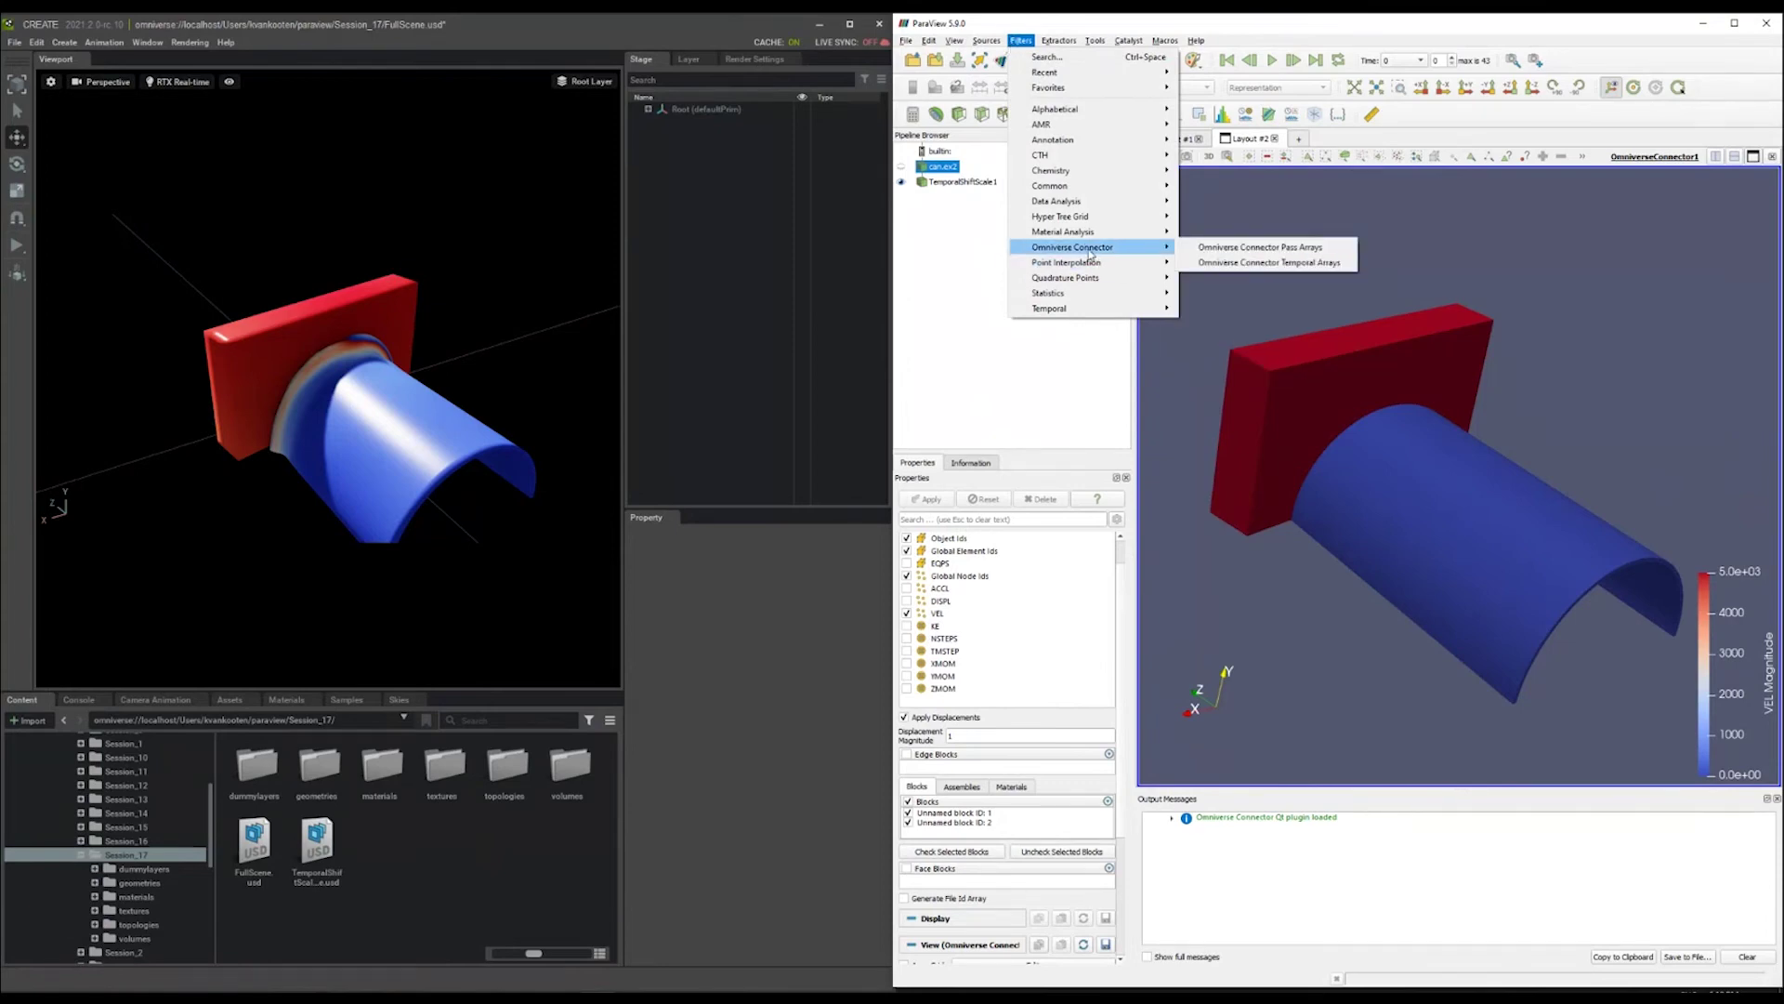
left_click(1240, 249)
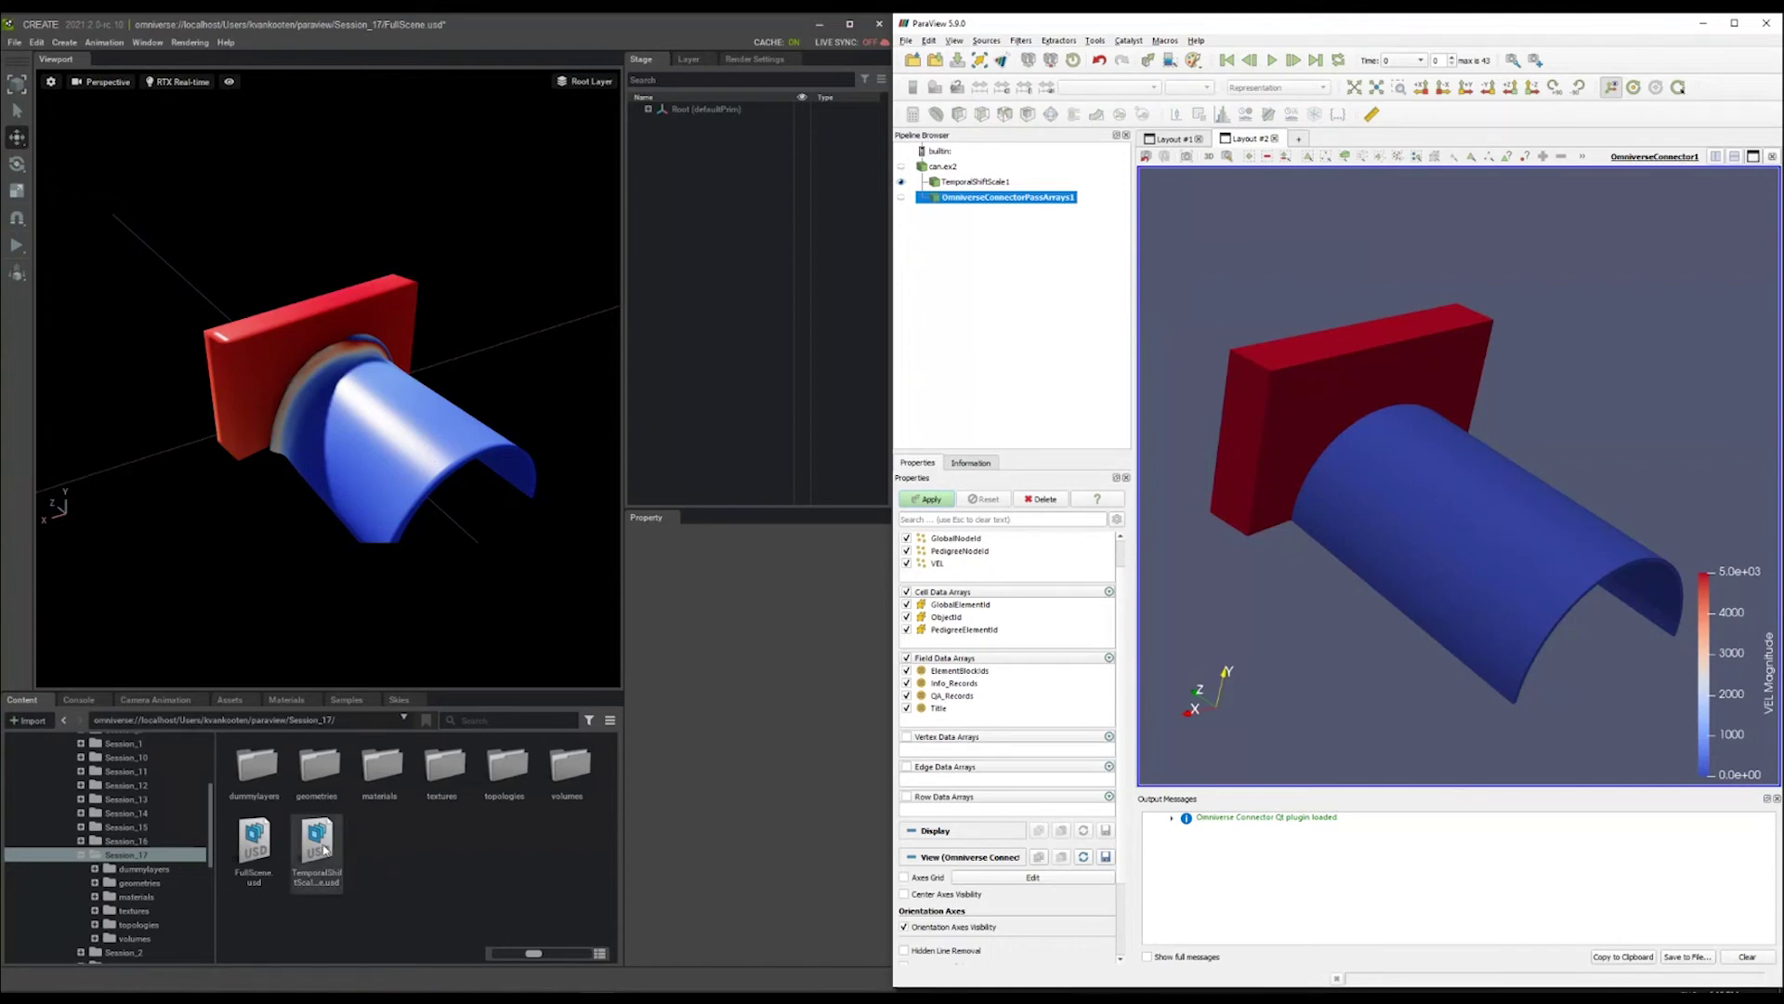
Expand Root and TemporalShiftScale1 in the Stage panel and review the first Mesh's properties.
left_click(648, 109)
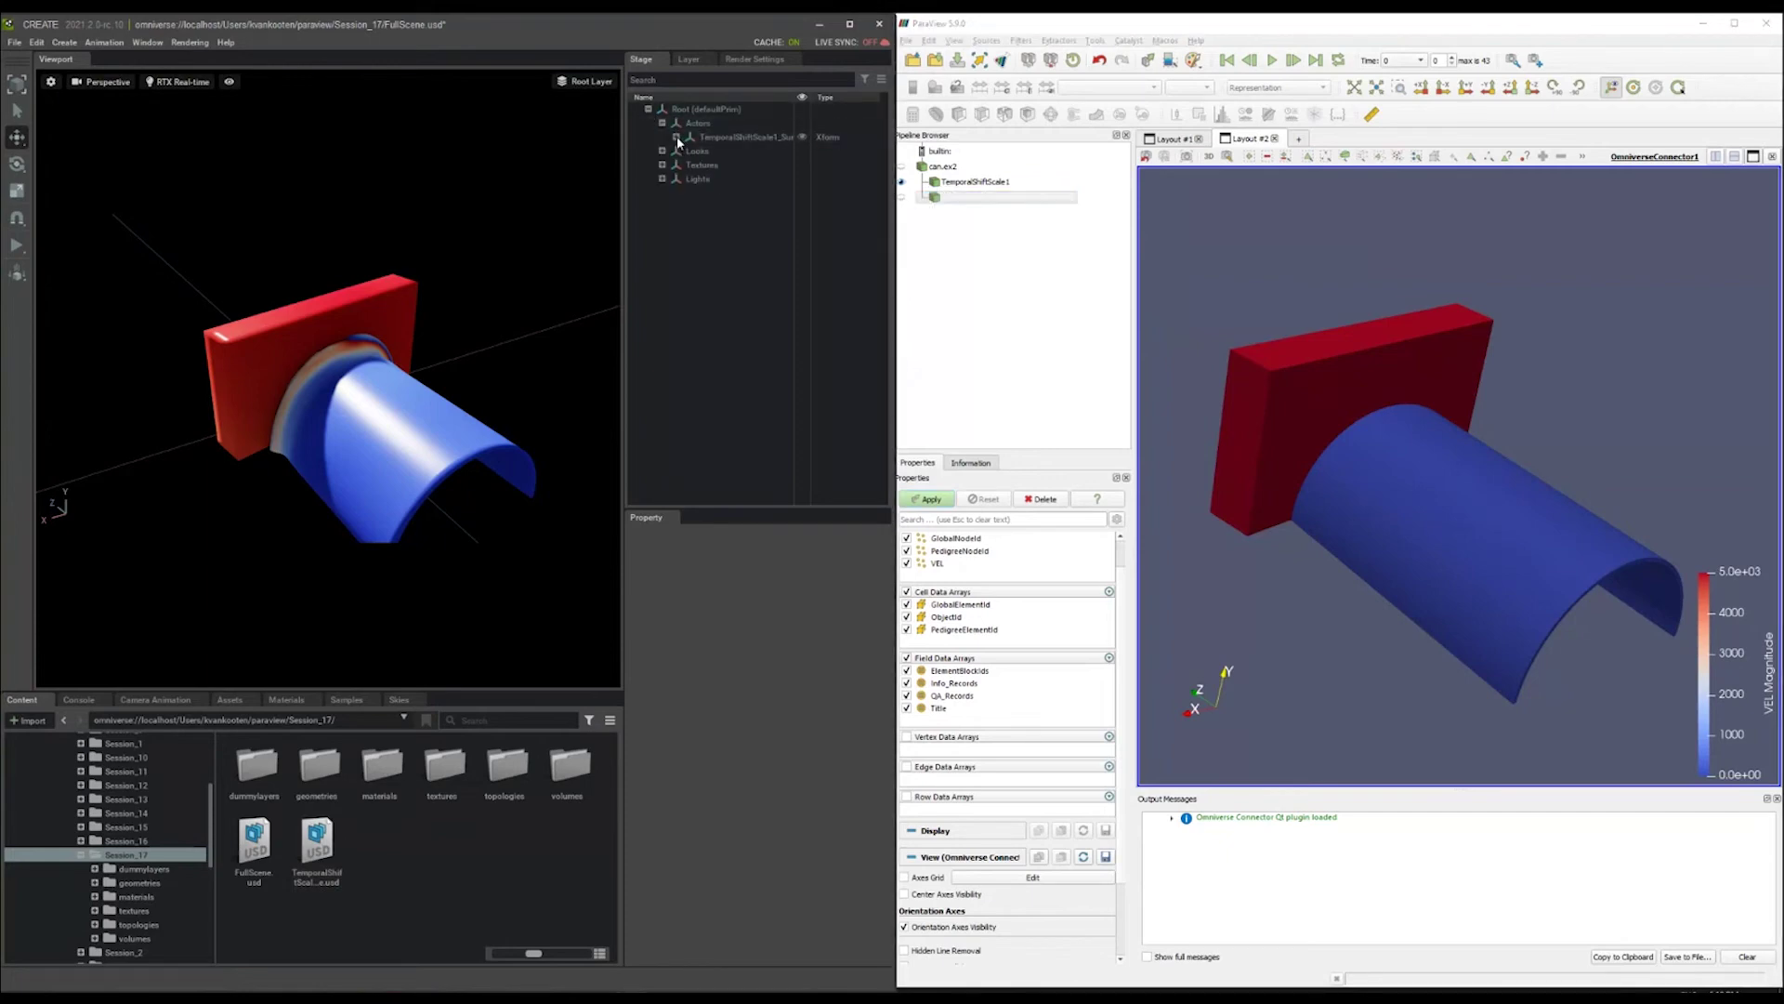
left_click(676, 137)
left_click(743, 152)
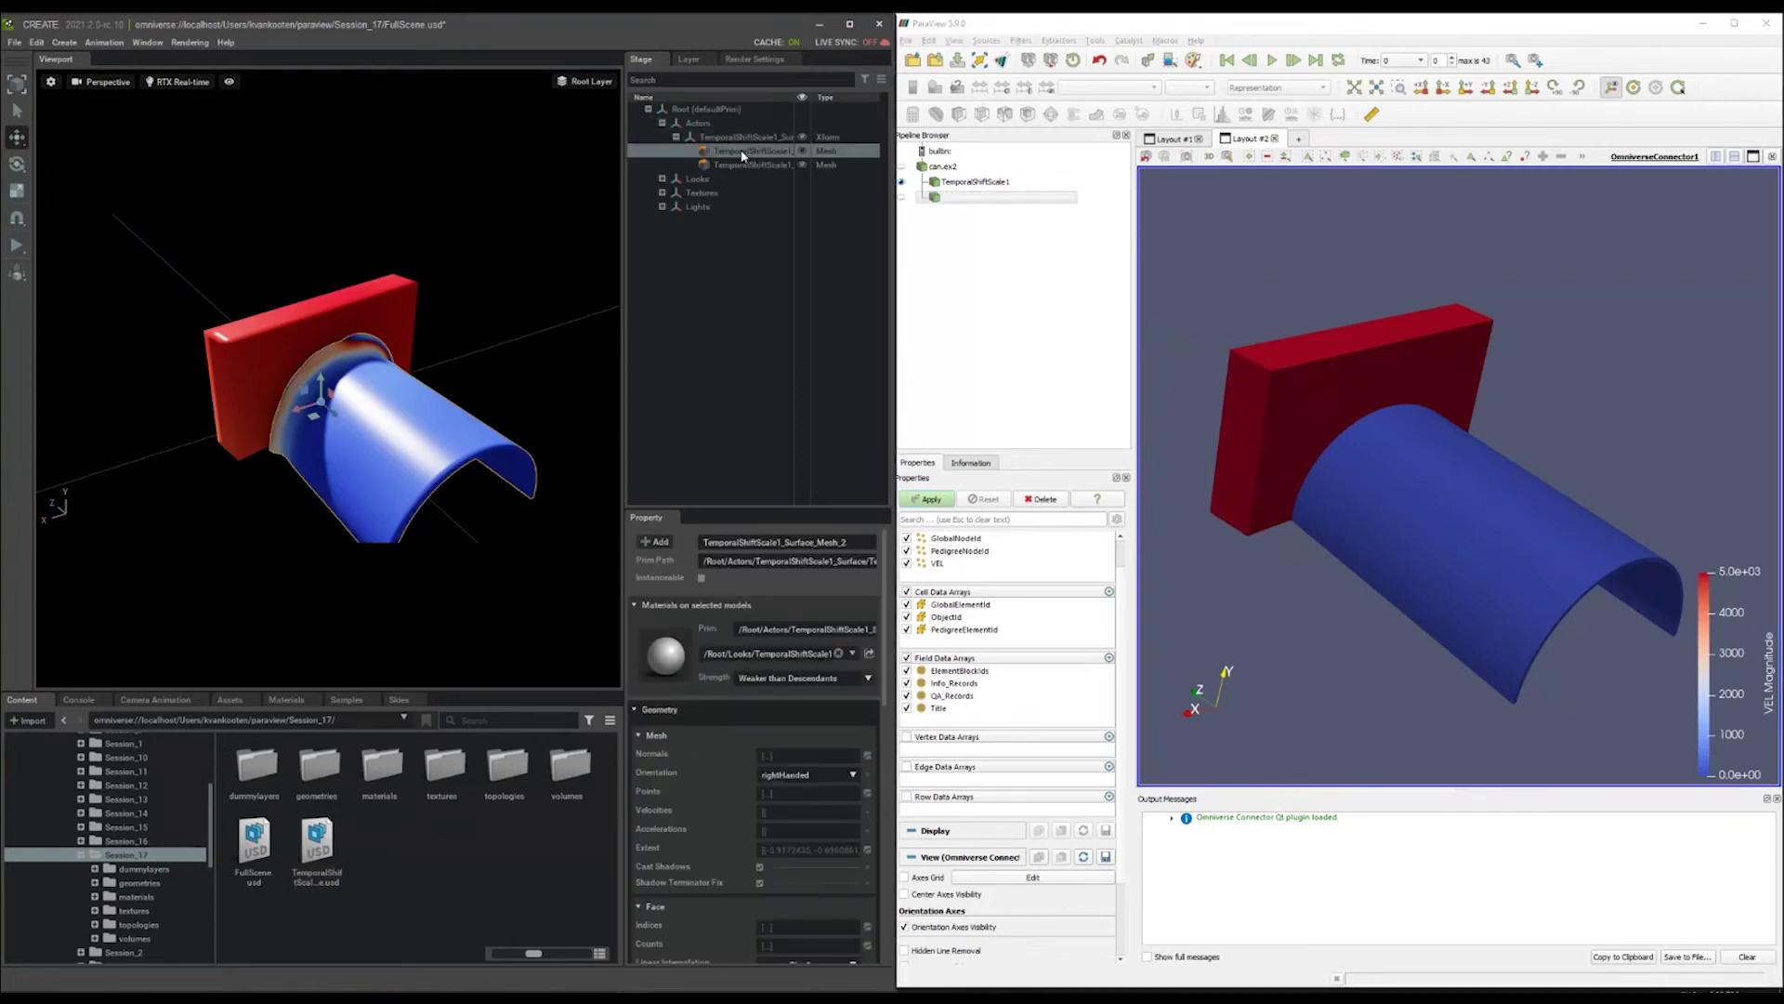
scroll(748, 818, "down", 5)
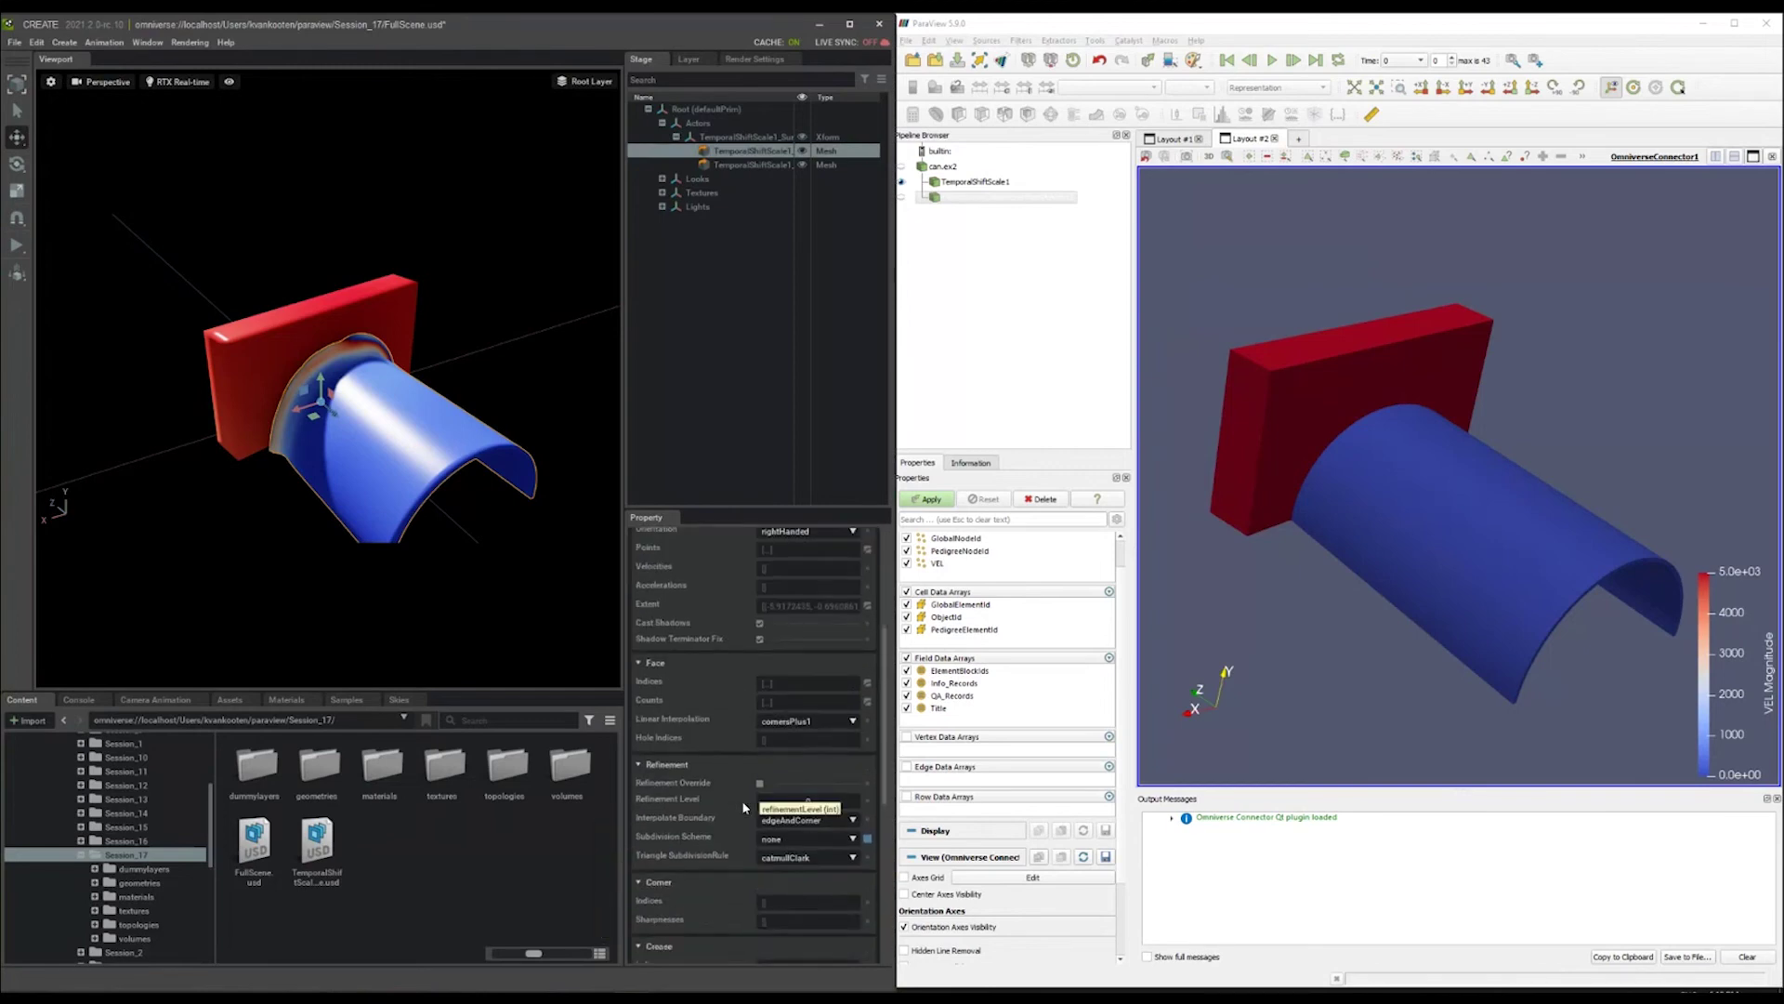
scroll(744, 807, "down", 8)
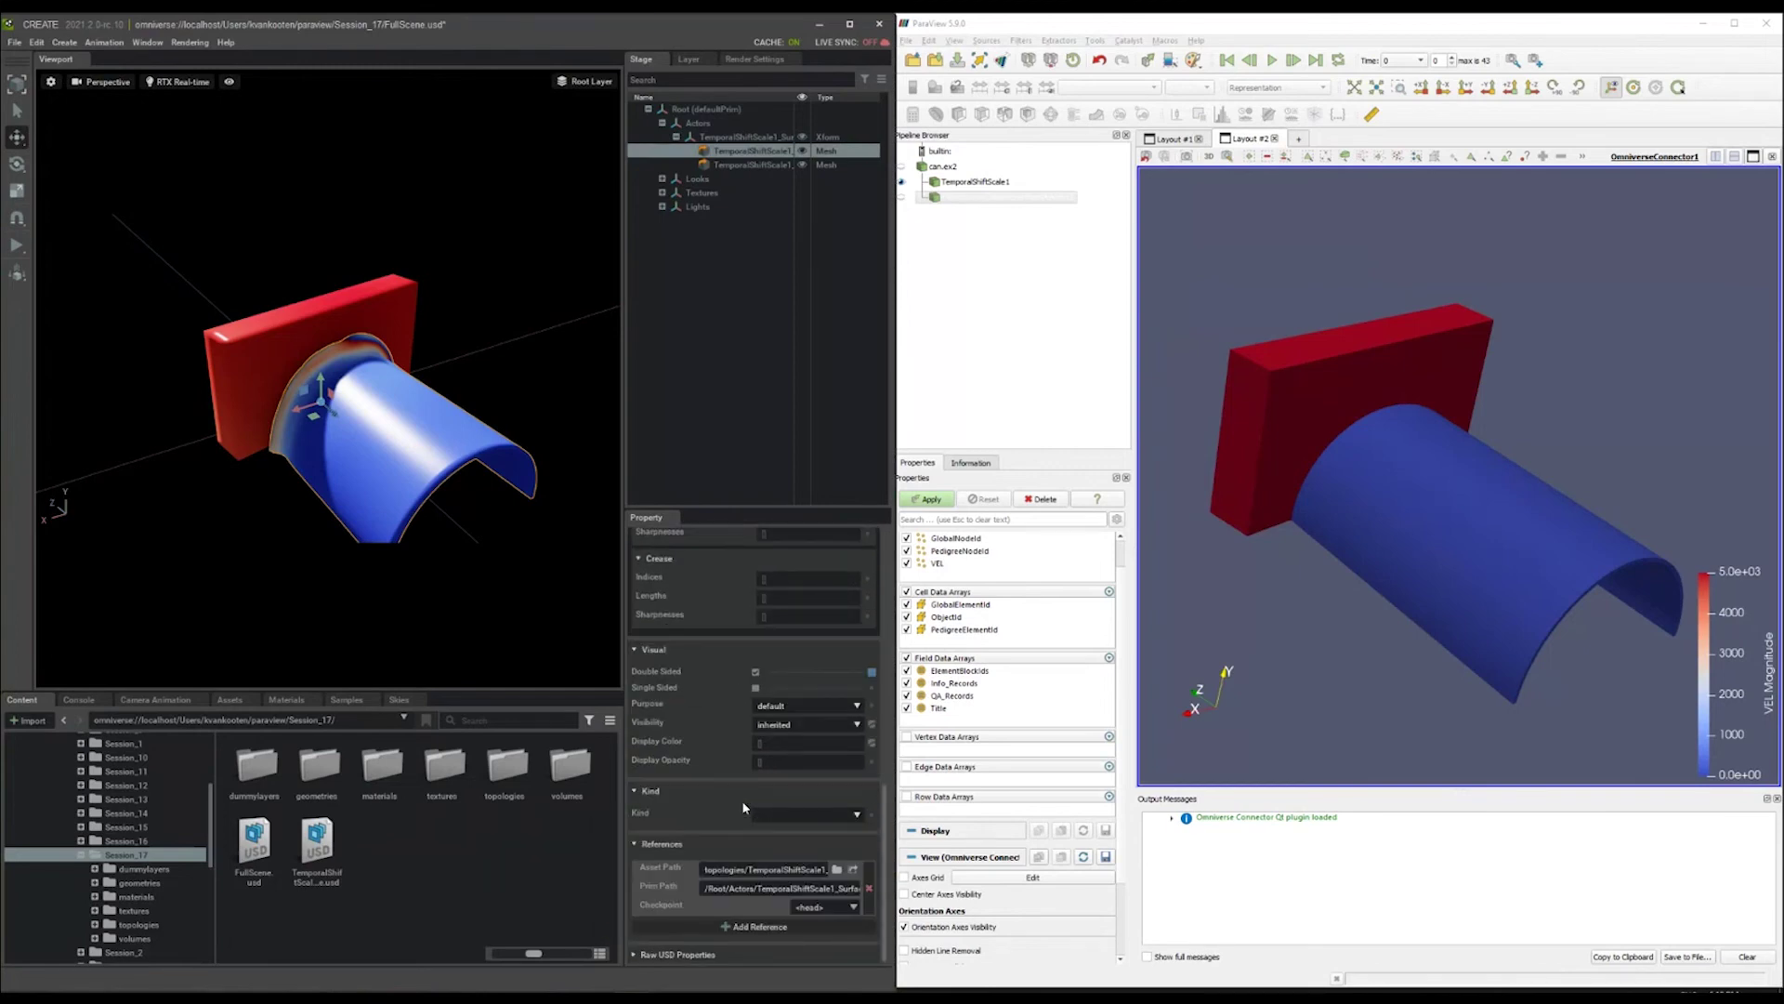
scroll(742, 801, "up", 13)
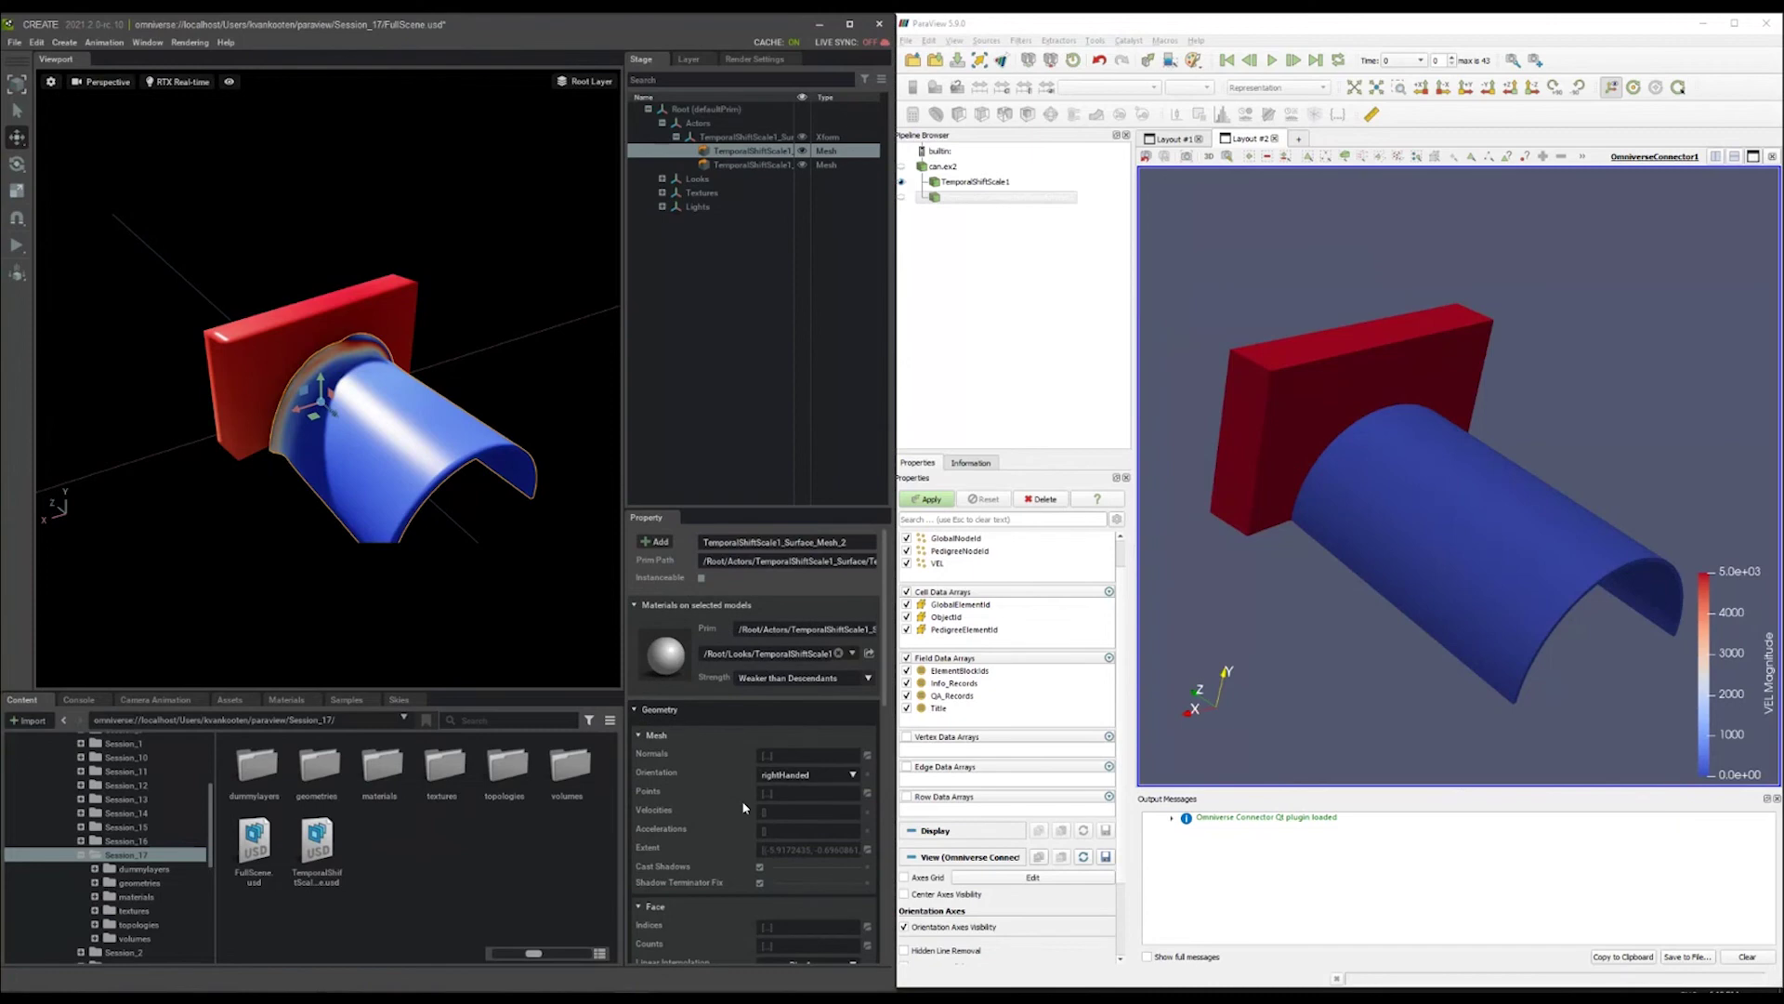
scroll(741, 800, "down", 2)
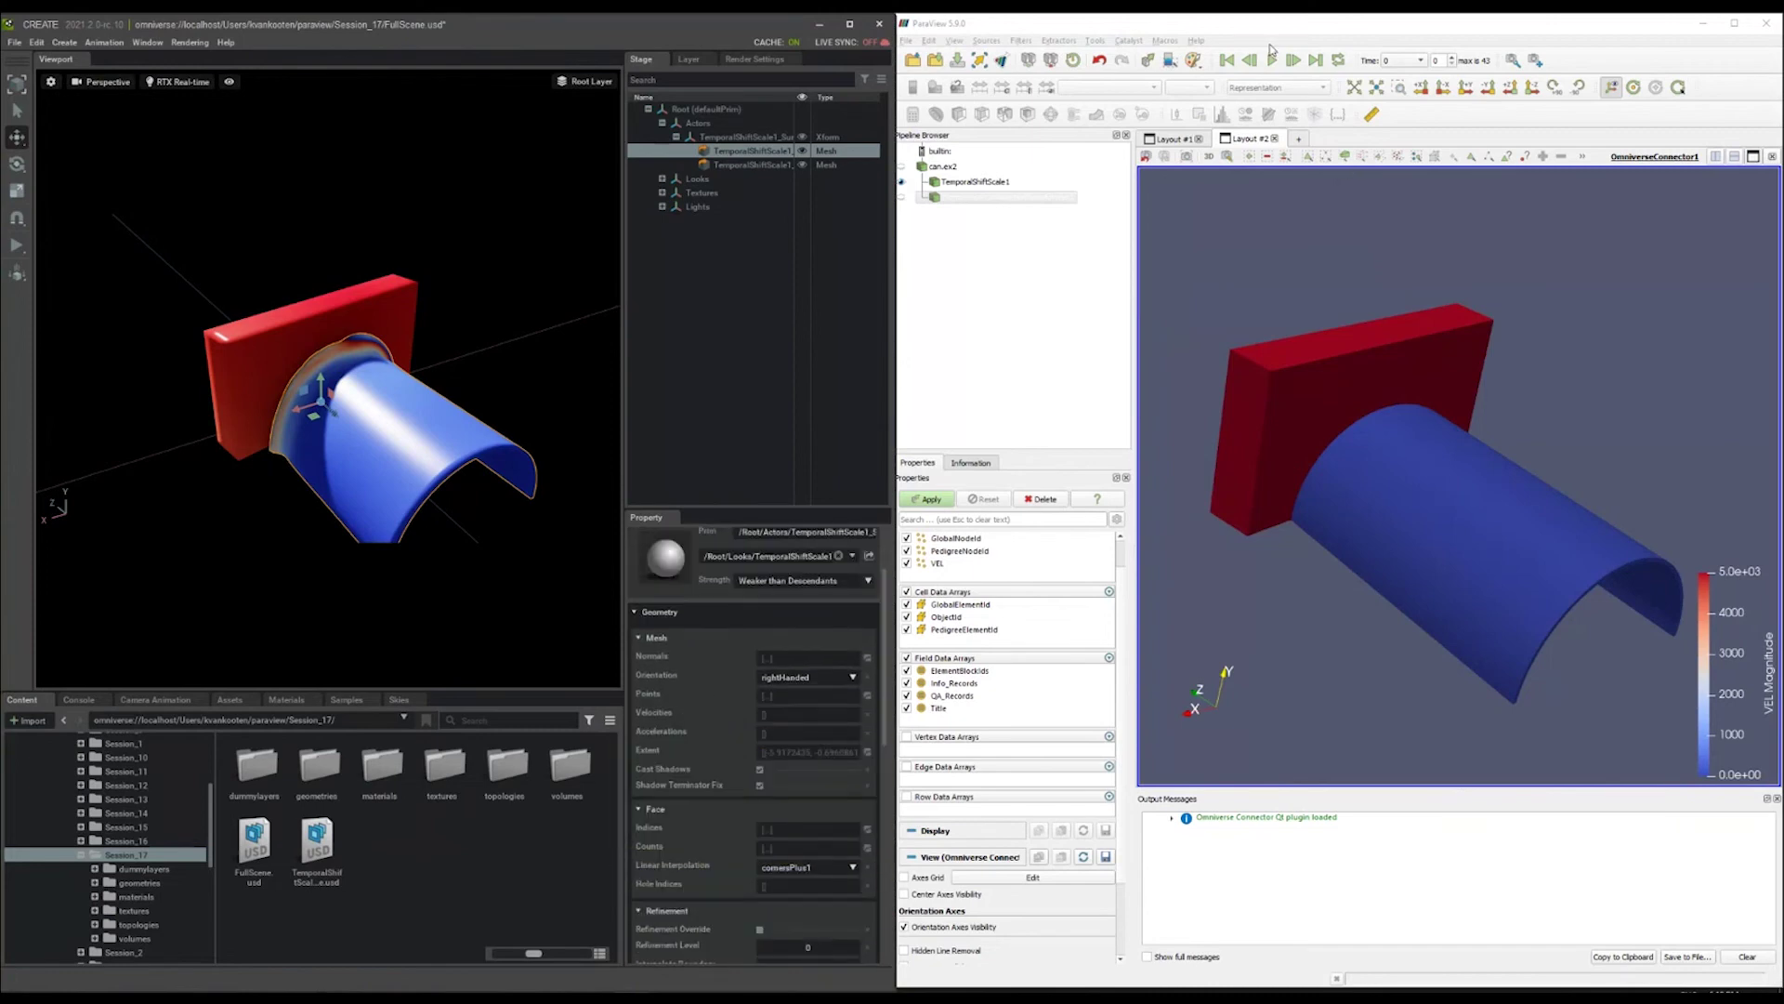
Apply the Pass Arrays filter and play the crush animation to its final time step.
left_click(930, 500)
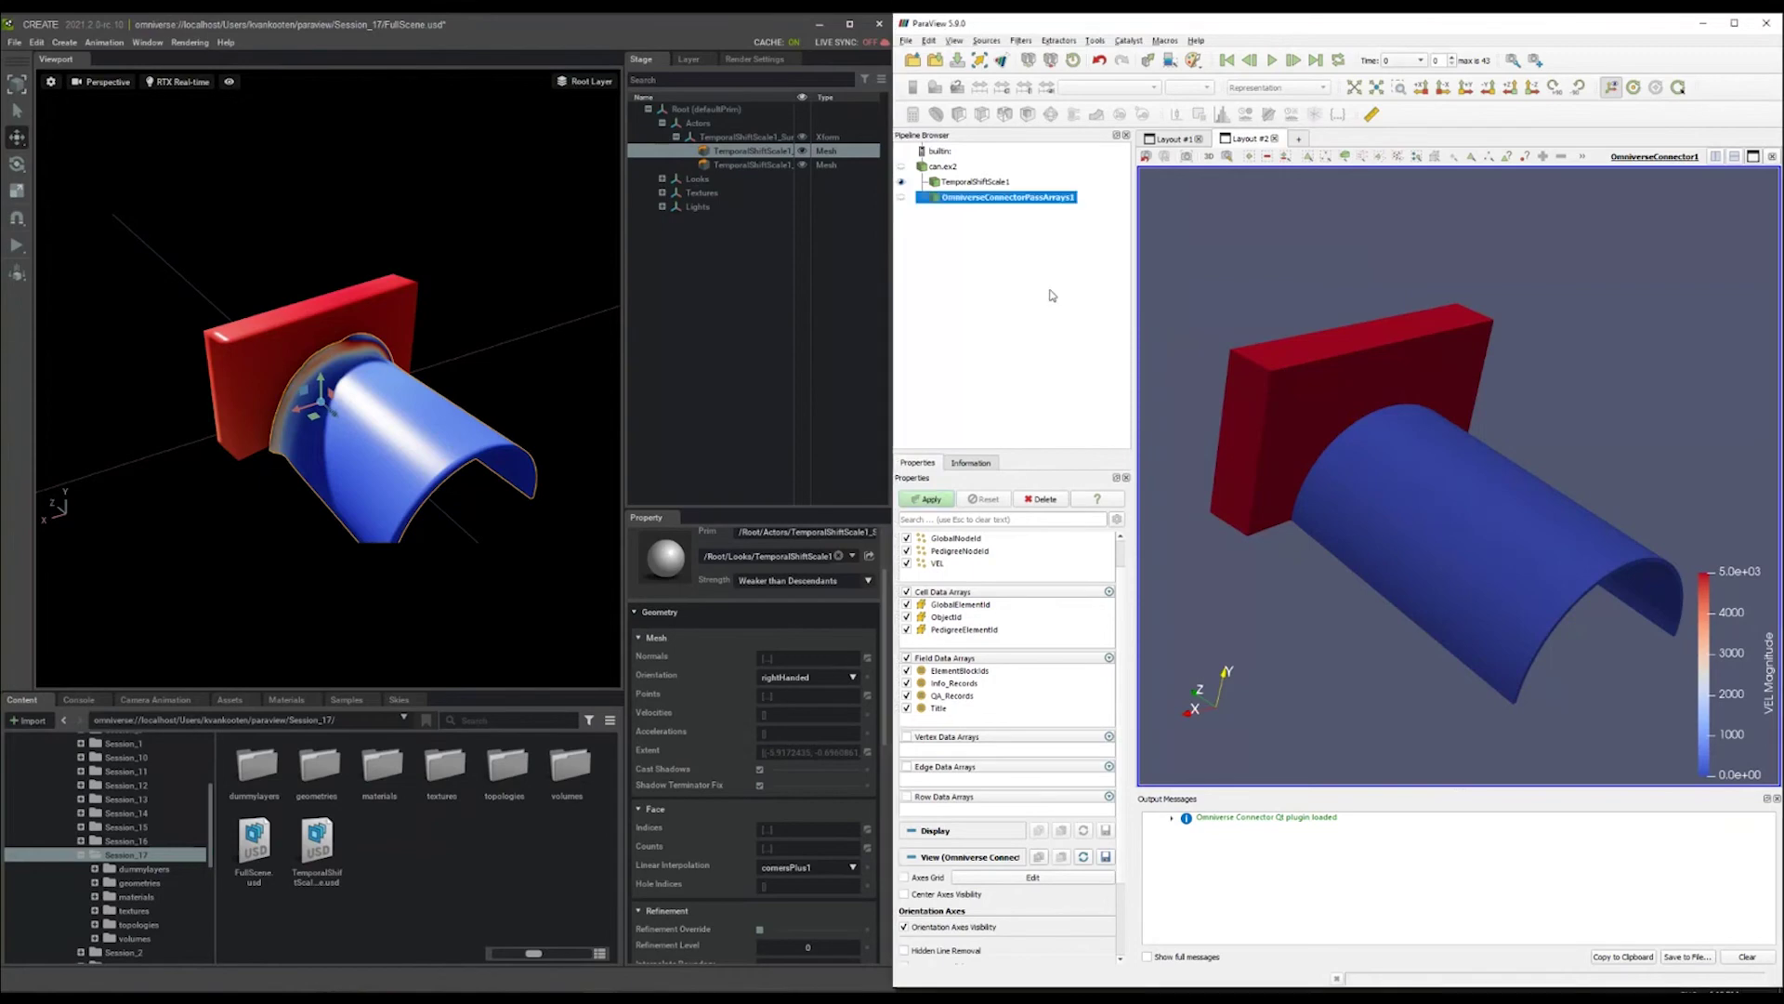
left_click(1273, 61)
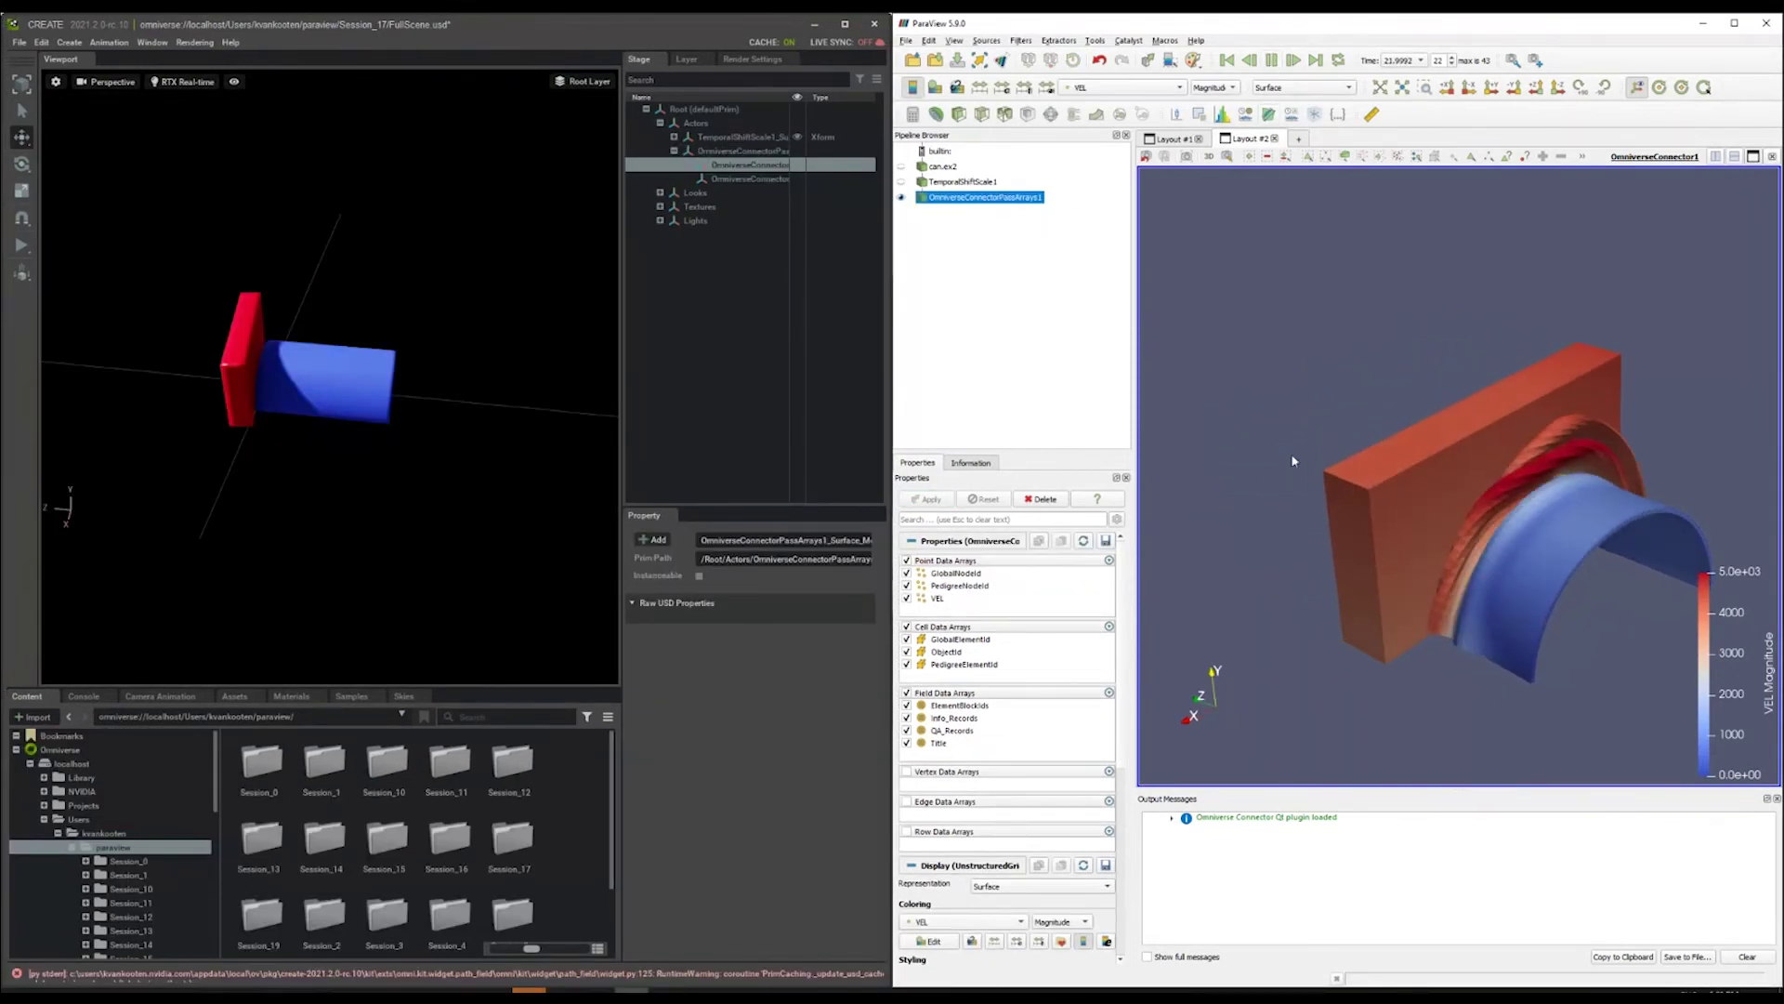
left_click_drag(1291, 466, 1330, 446)
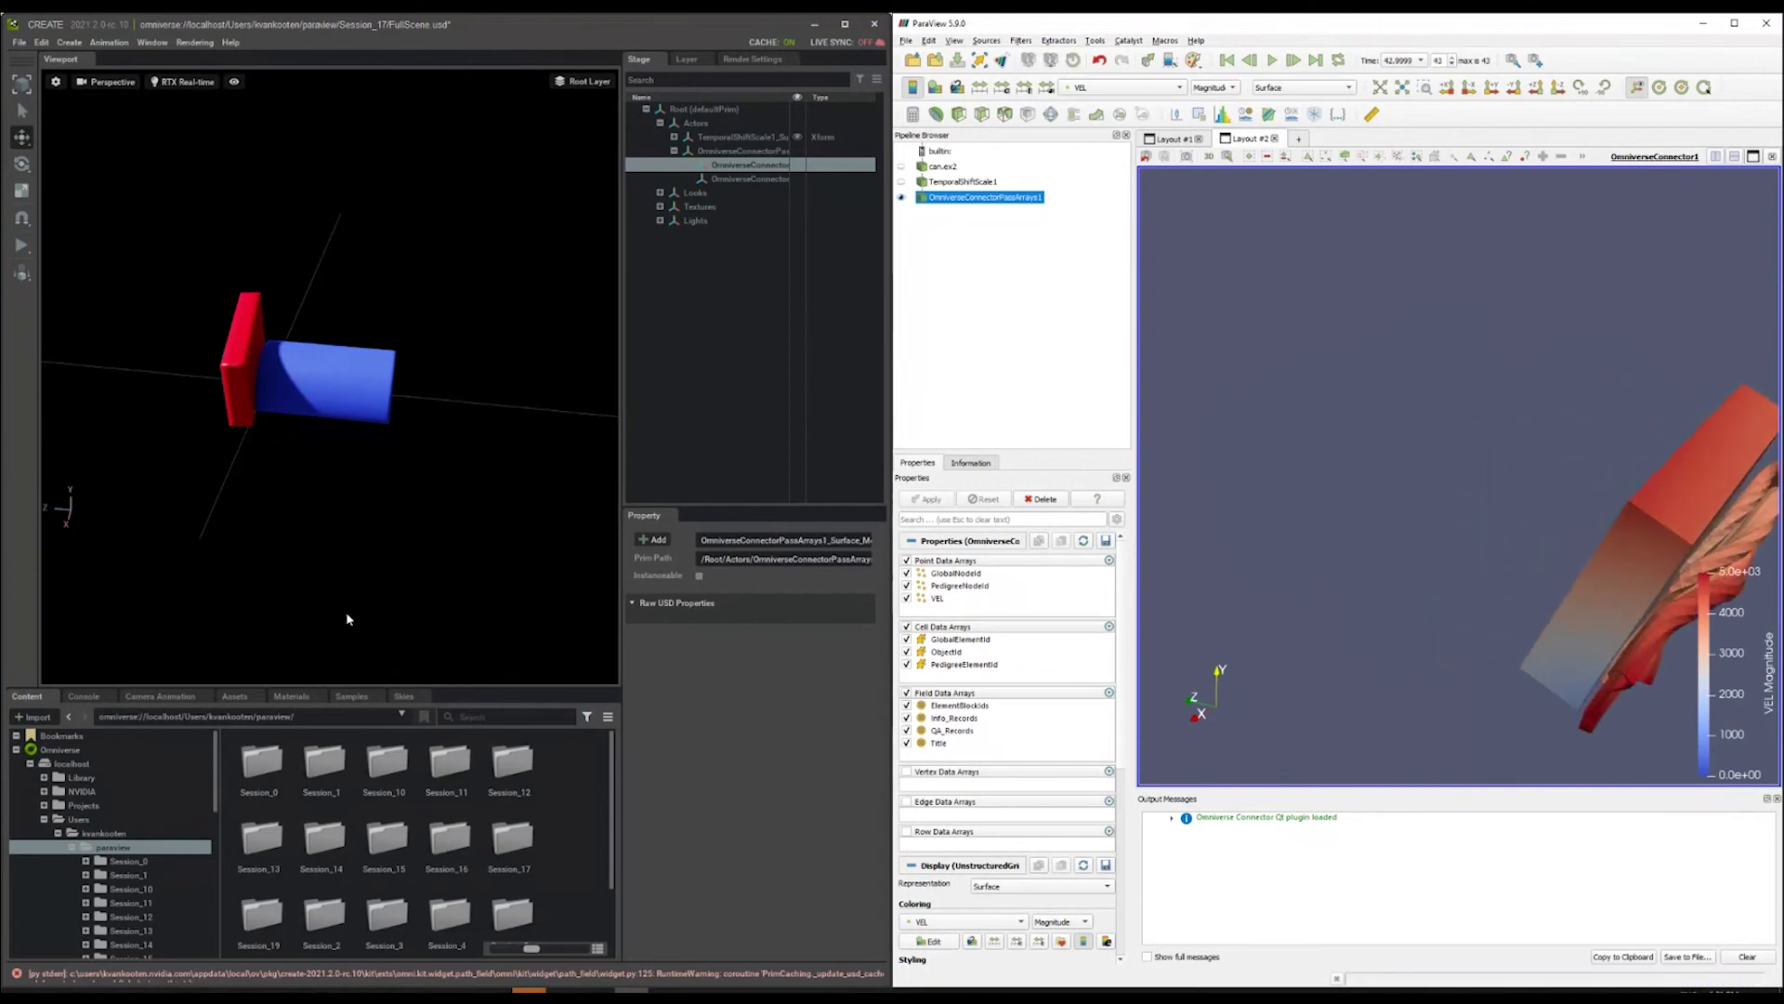
Refresh the Omniverse content browser and open the new Session_19 folder.
left_click(113, 846)
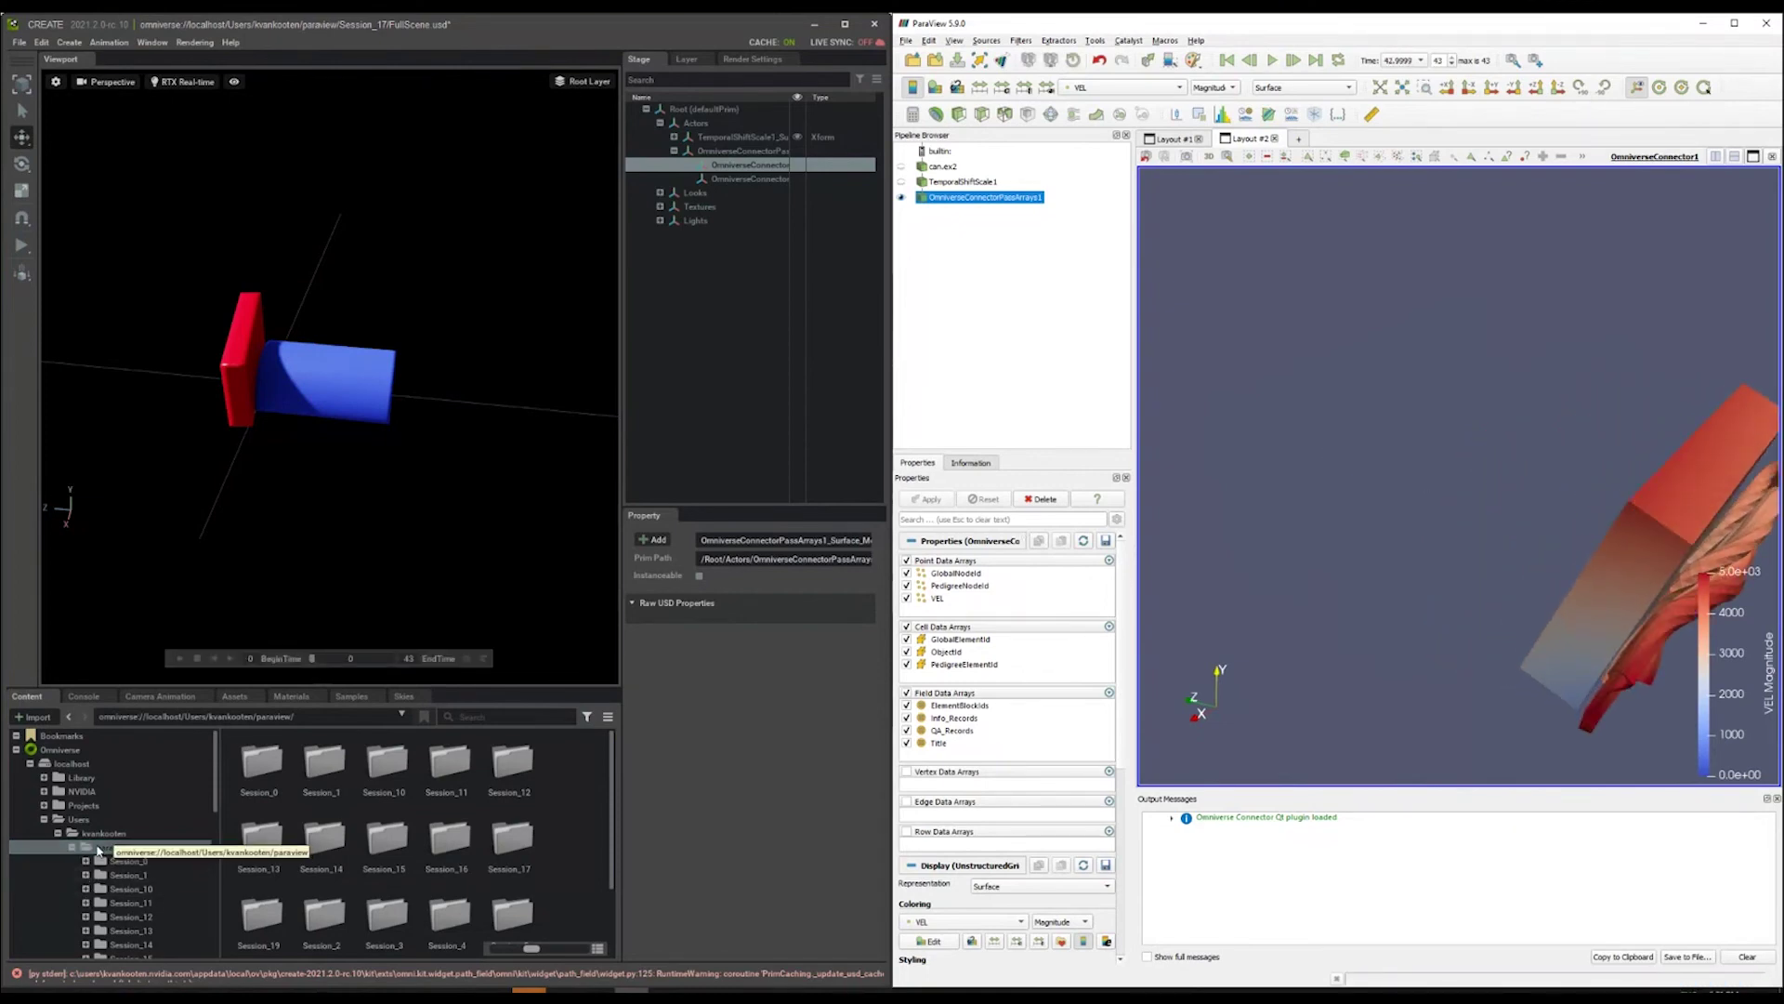
right_click(560, 843)
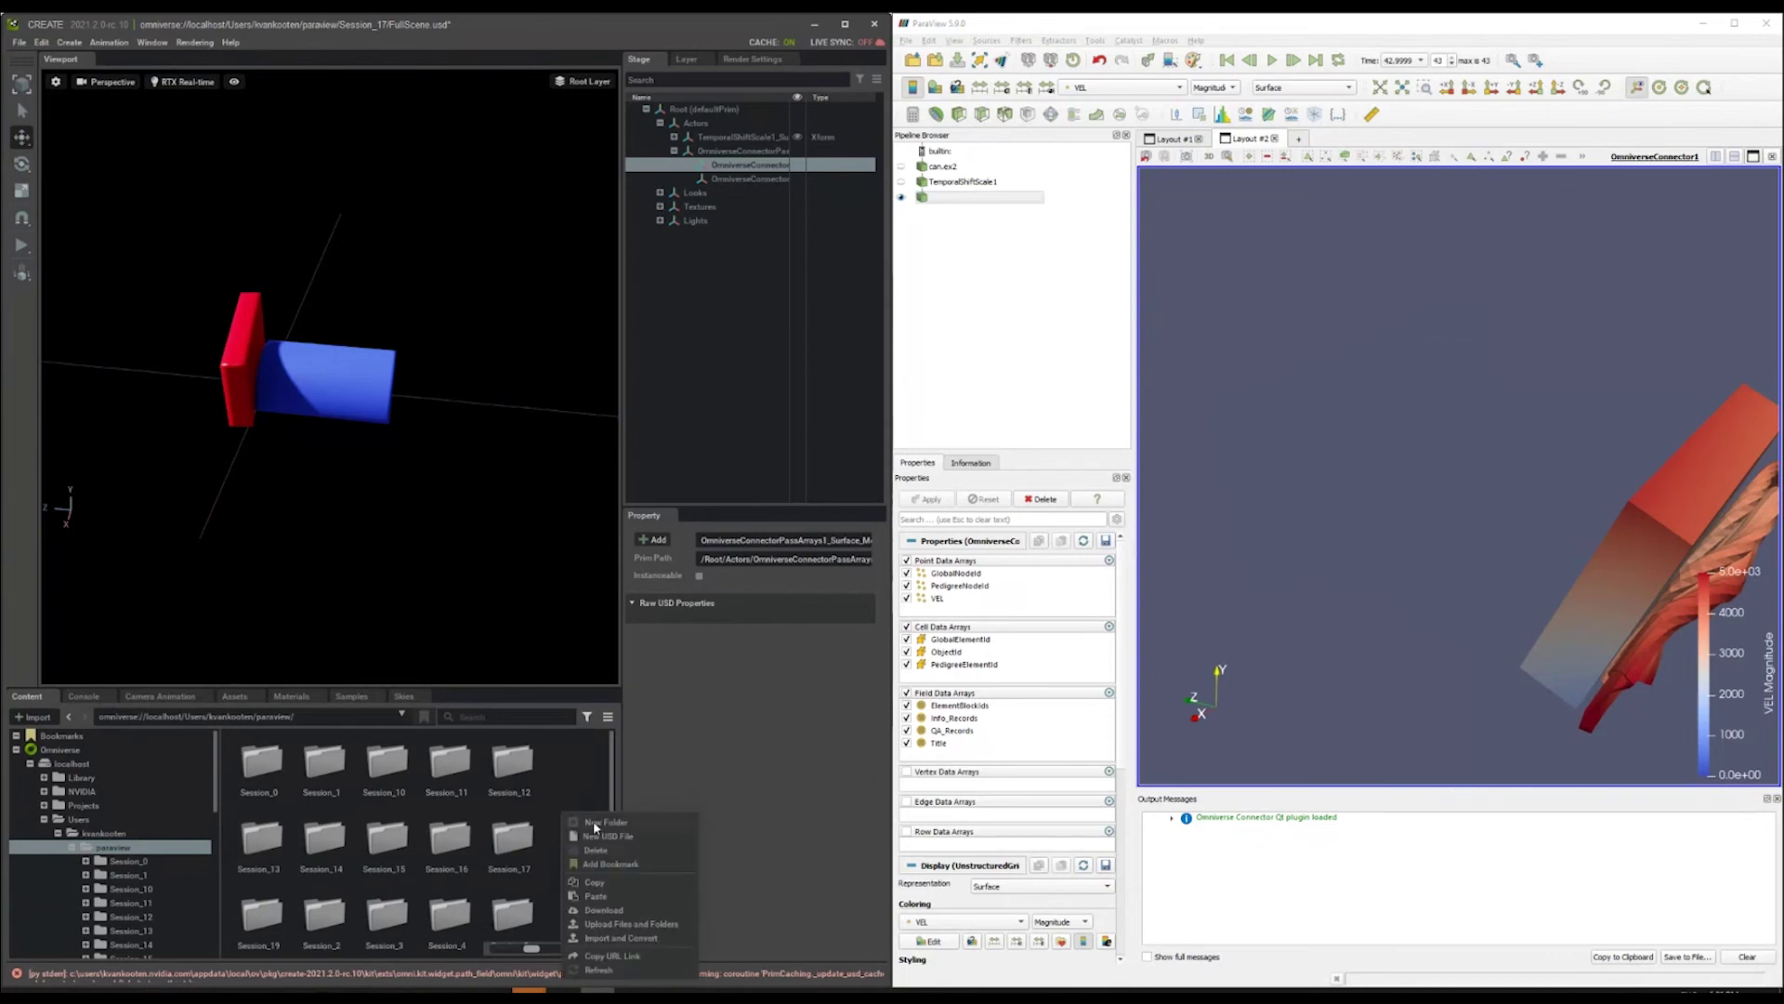
left_click(599, 969)
scroll(386, 892, "down", 1)
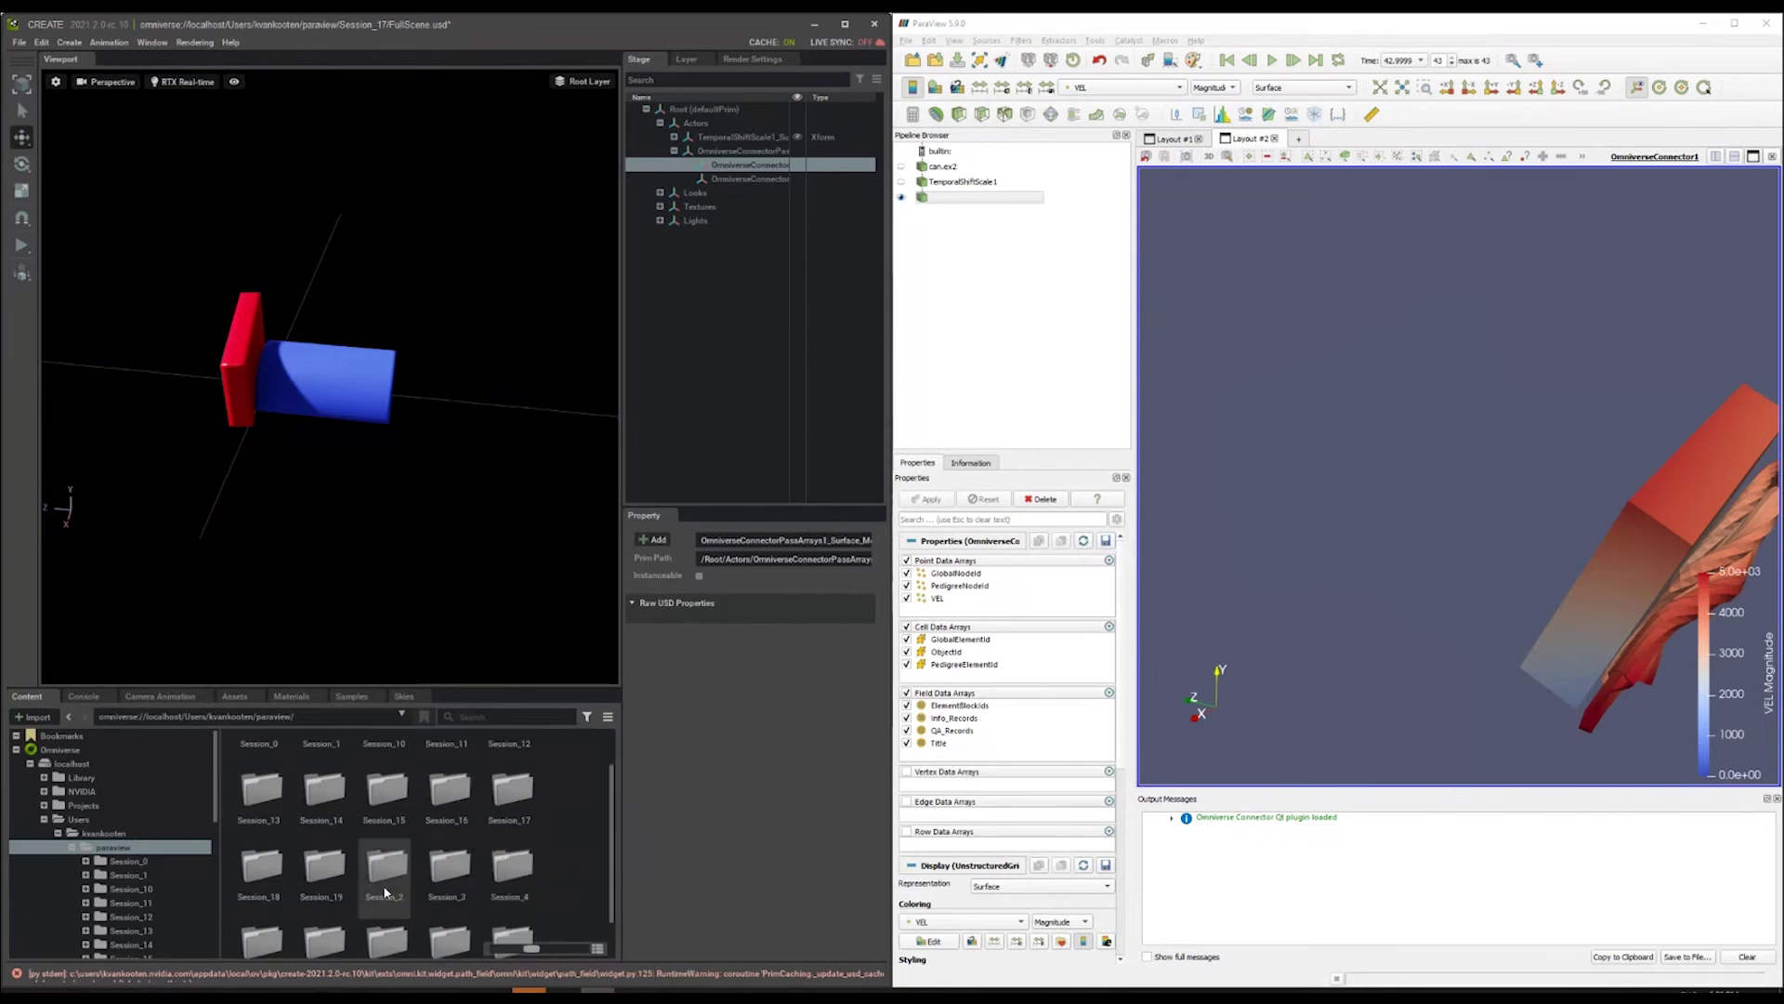
double_click(303, 883)
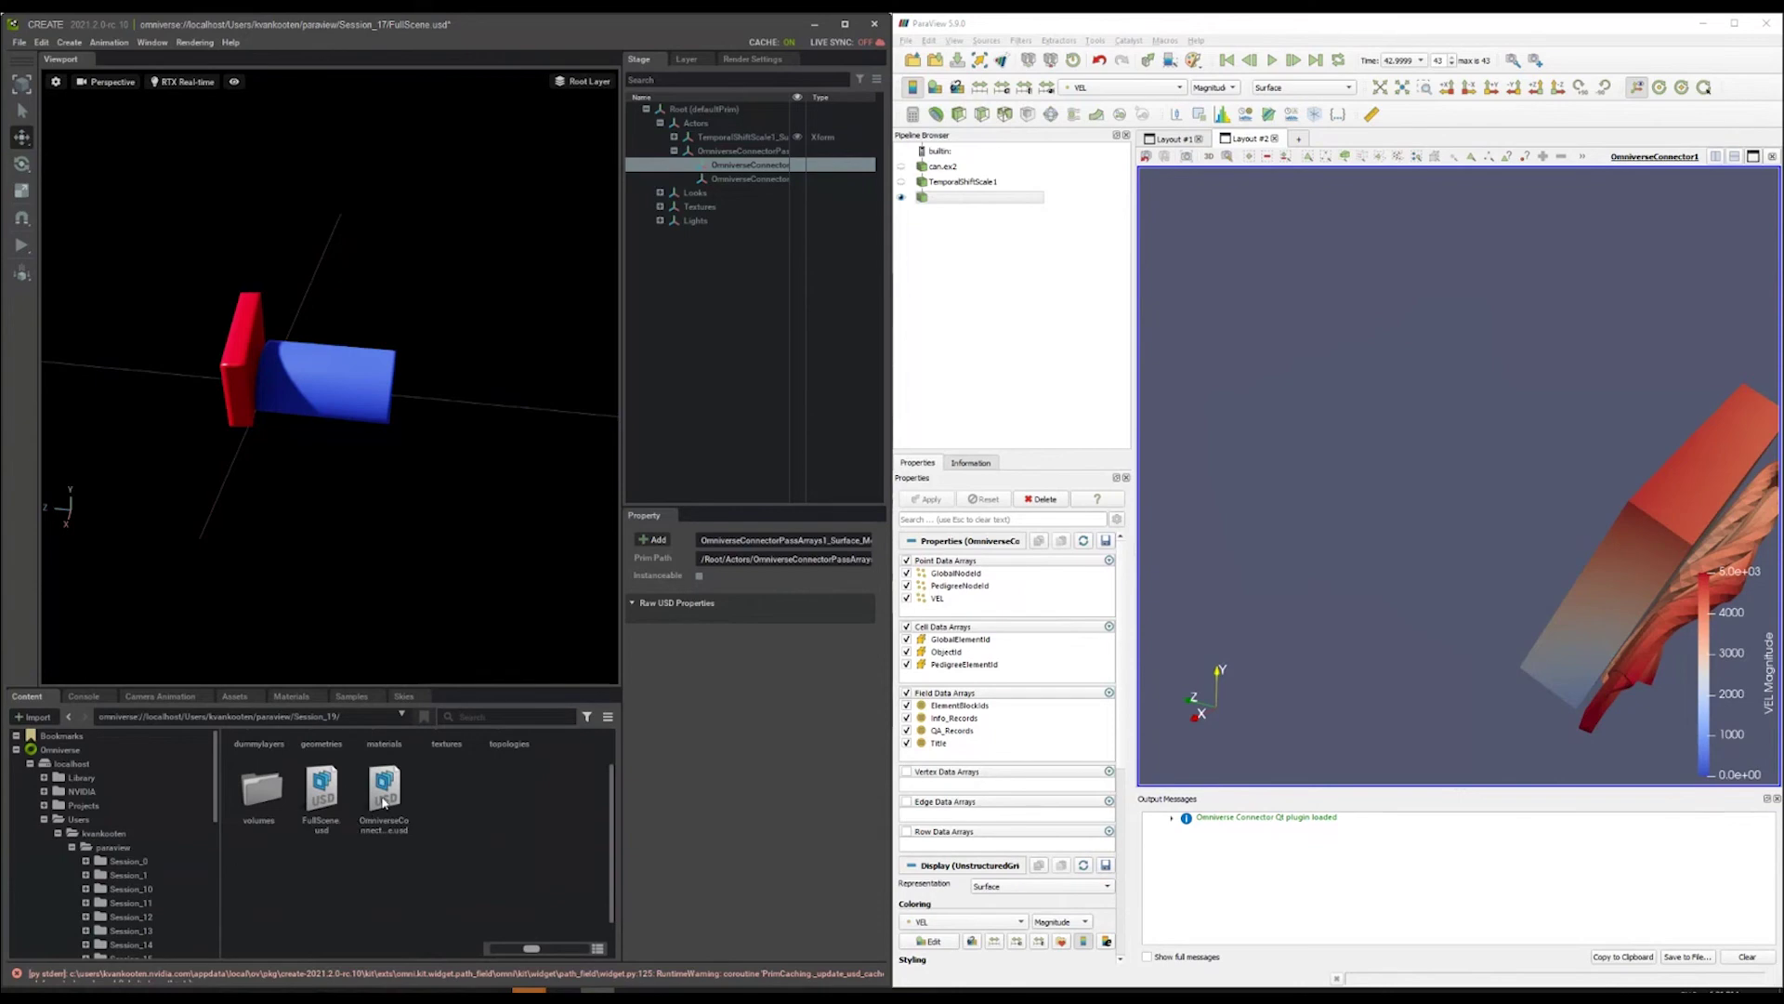
Open Session_19's FullScene.usd and orbit and zoom around the red wall and blue can.
double_click(323, 805)
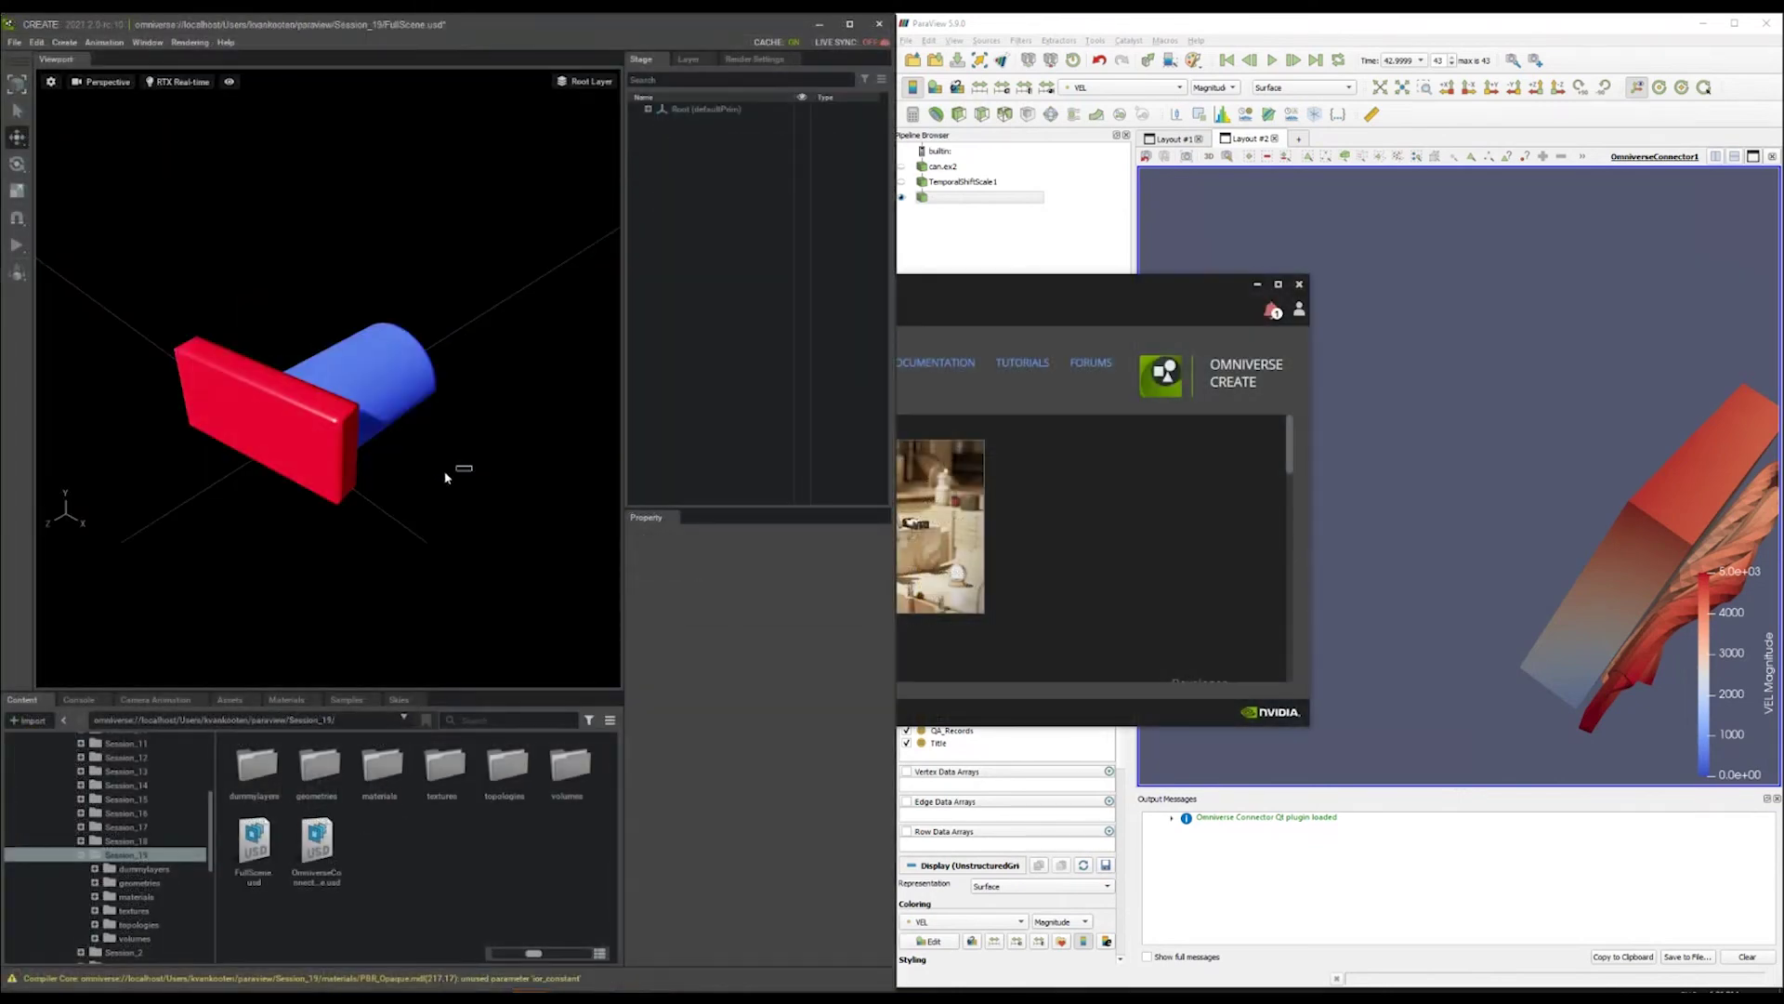
left_click_drag(462, 478, 210, 478, "alt")
scroll(204, 476, "down", 3)
mouse_move(275, 666)
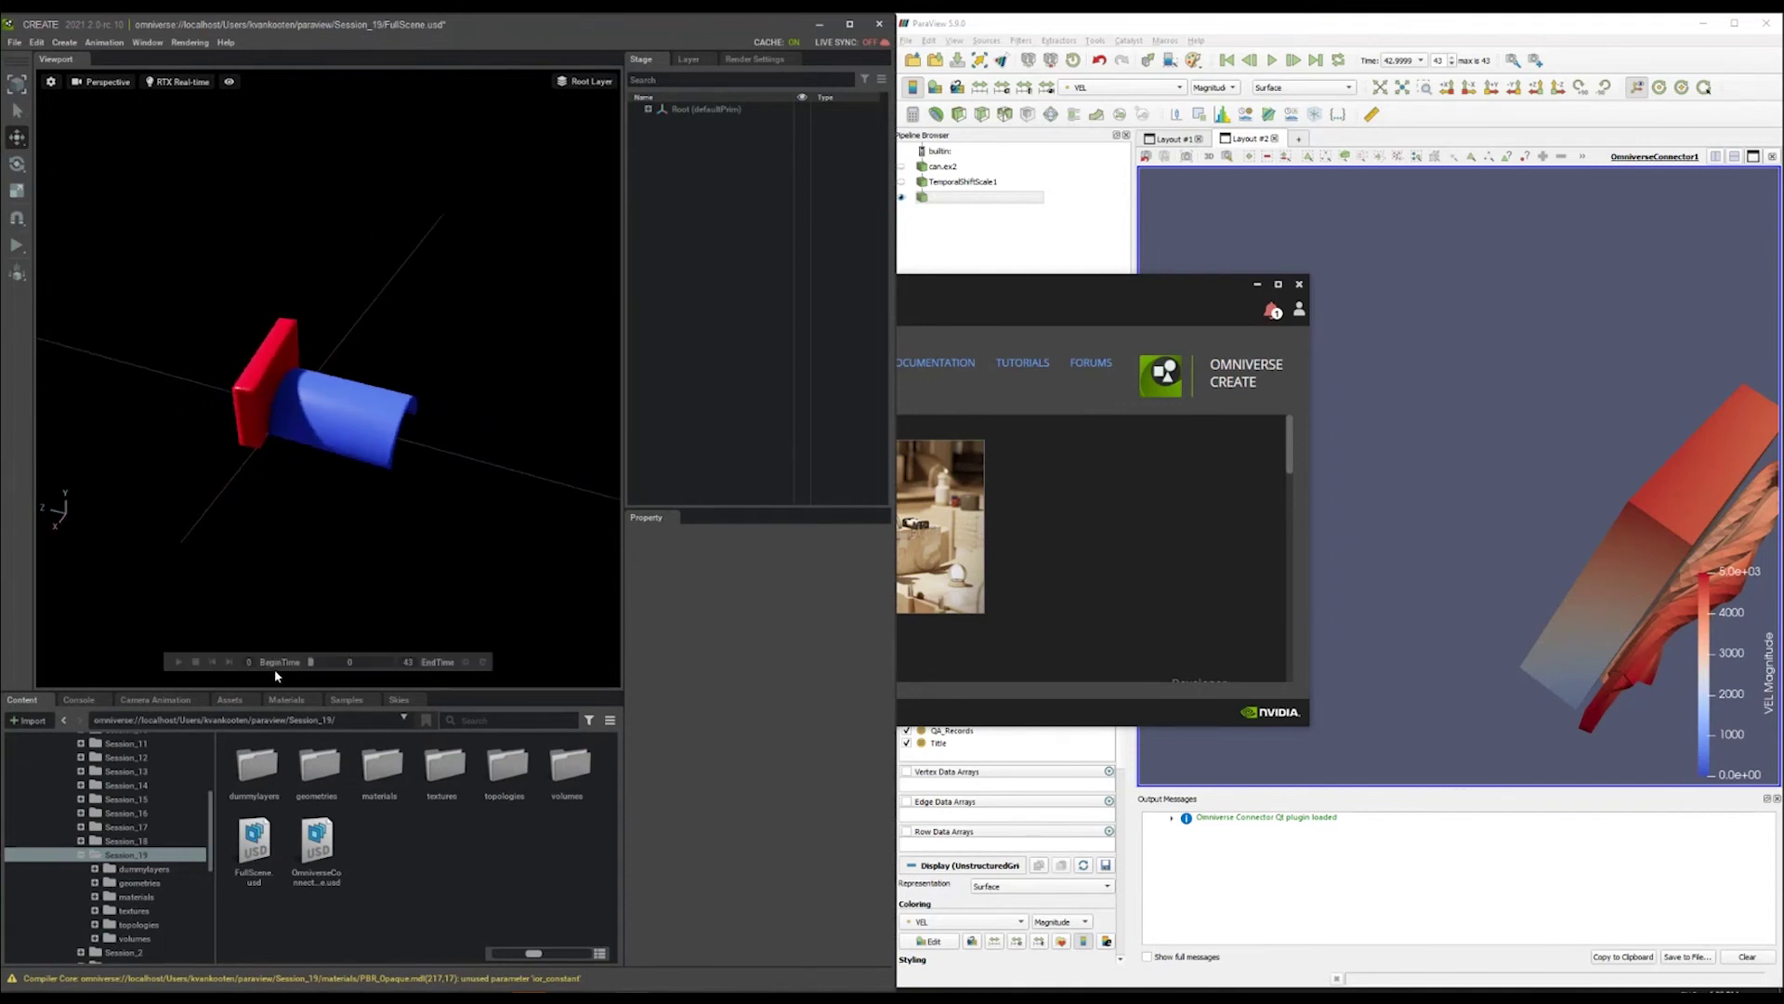
mouse_move(311, 666)
left_mouse_down()
mouse_move(351, 665)
mouse_move(294, 661)
left_mouse_up()
Expand Root, Actors and OmniverseConnectorPassArrays1, then select its first Mesh and scroll its properties.
left_click(648, 109)
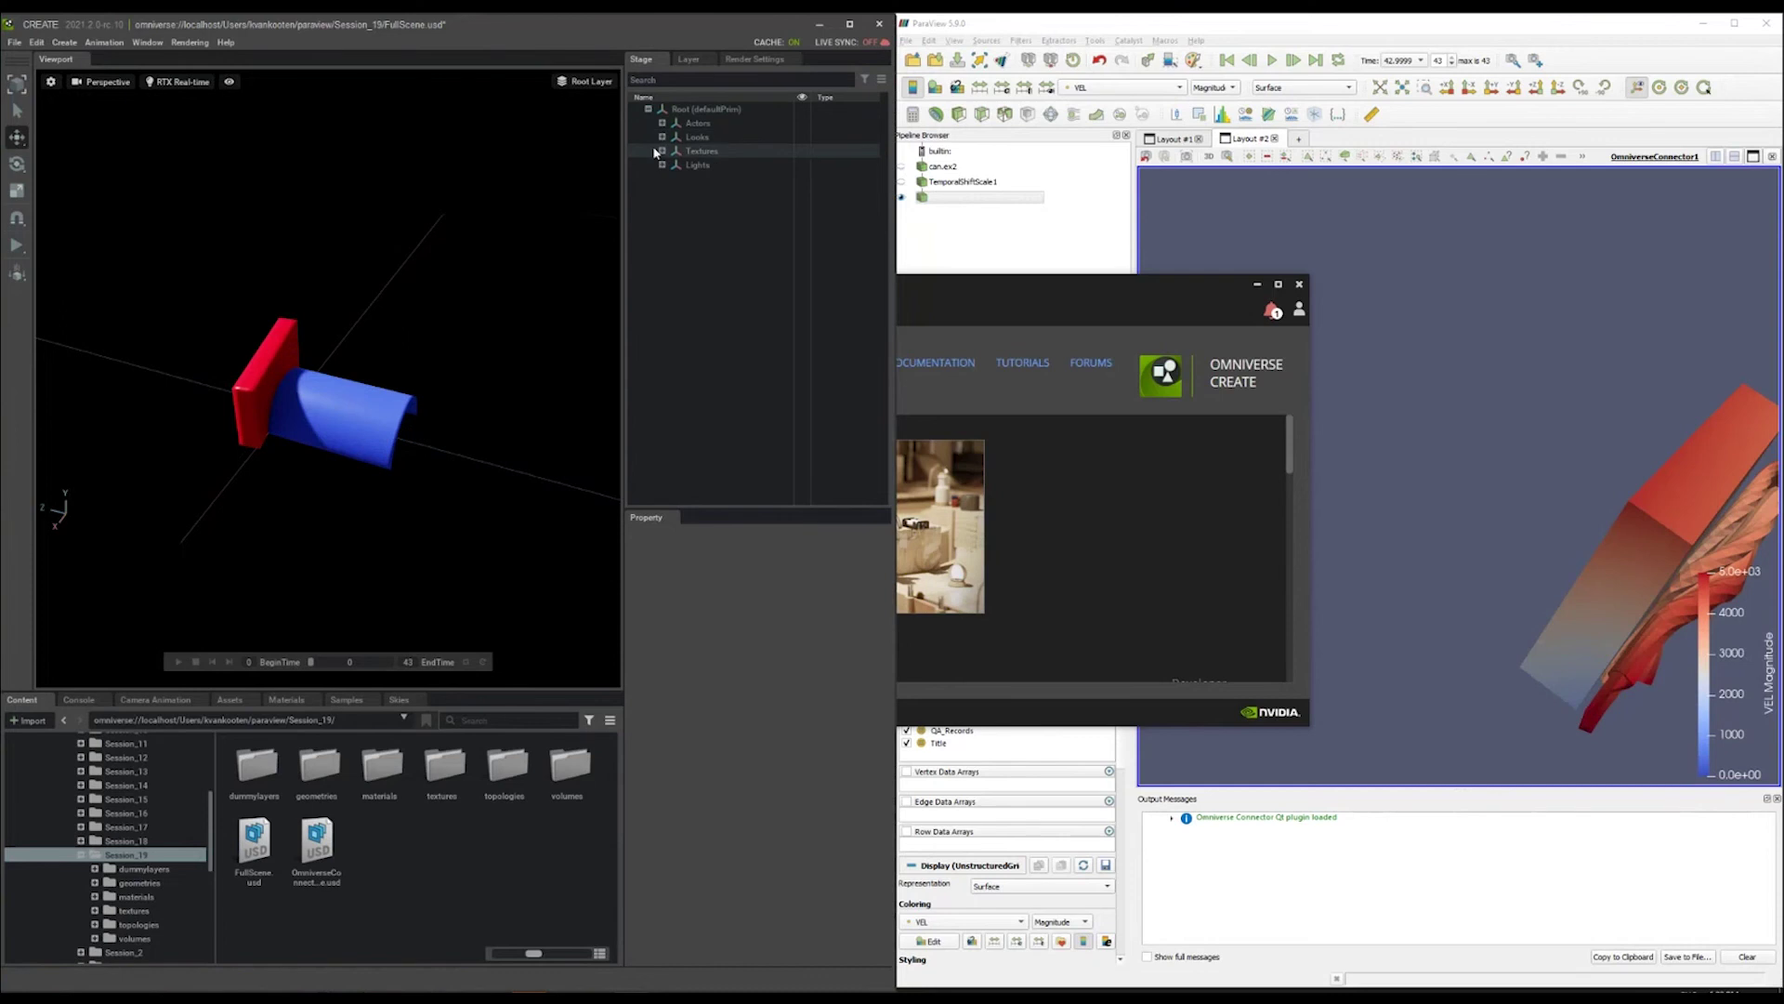
left_click(661, 123)
left_click(685, 139)
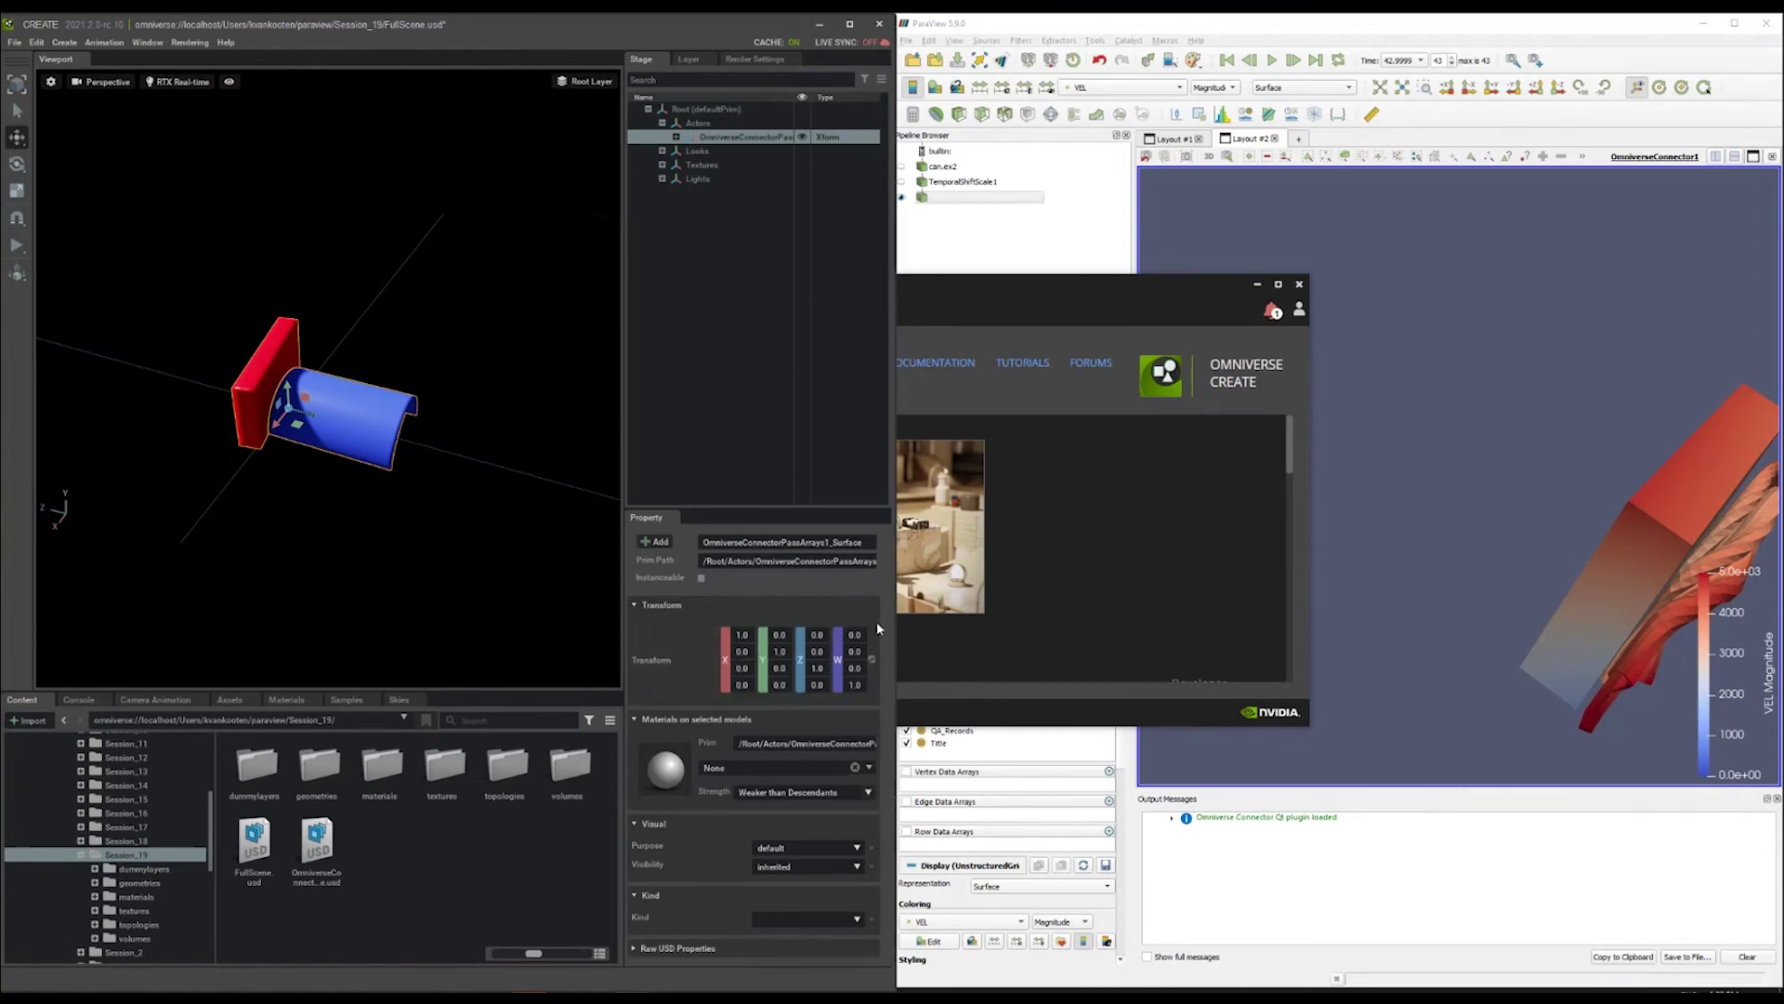
left_click(677, 137)
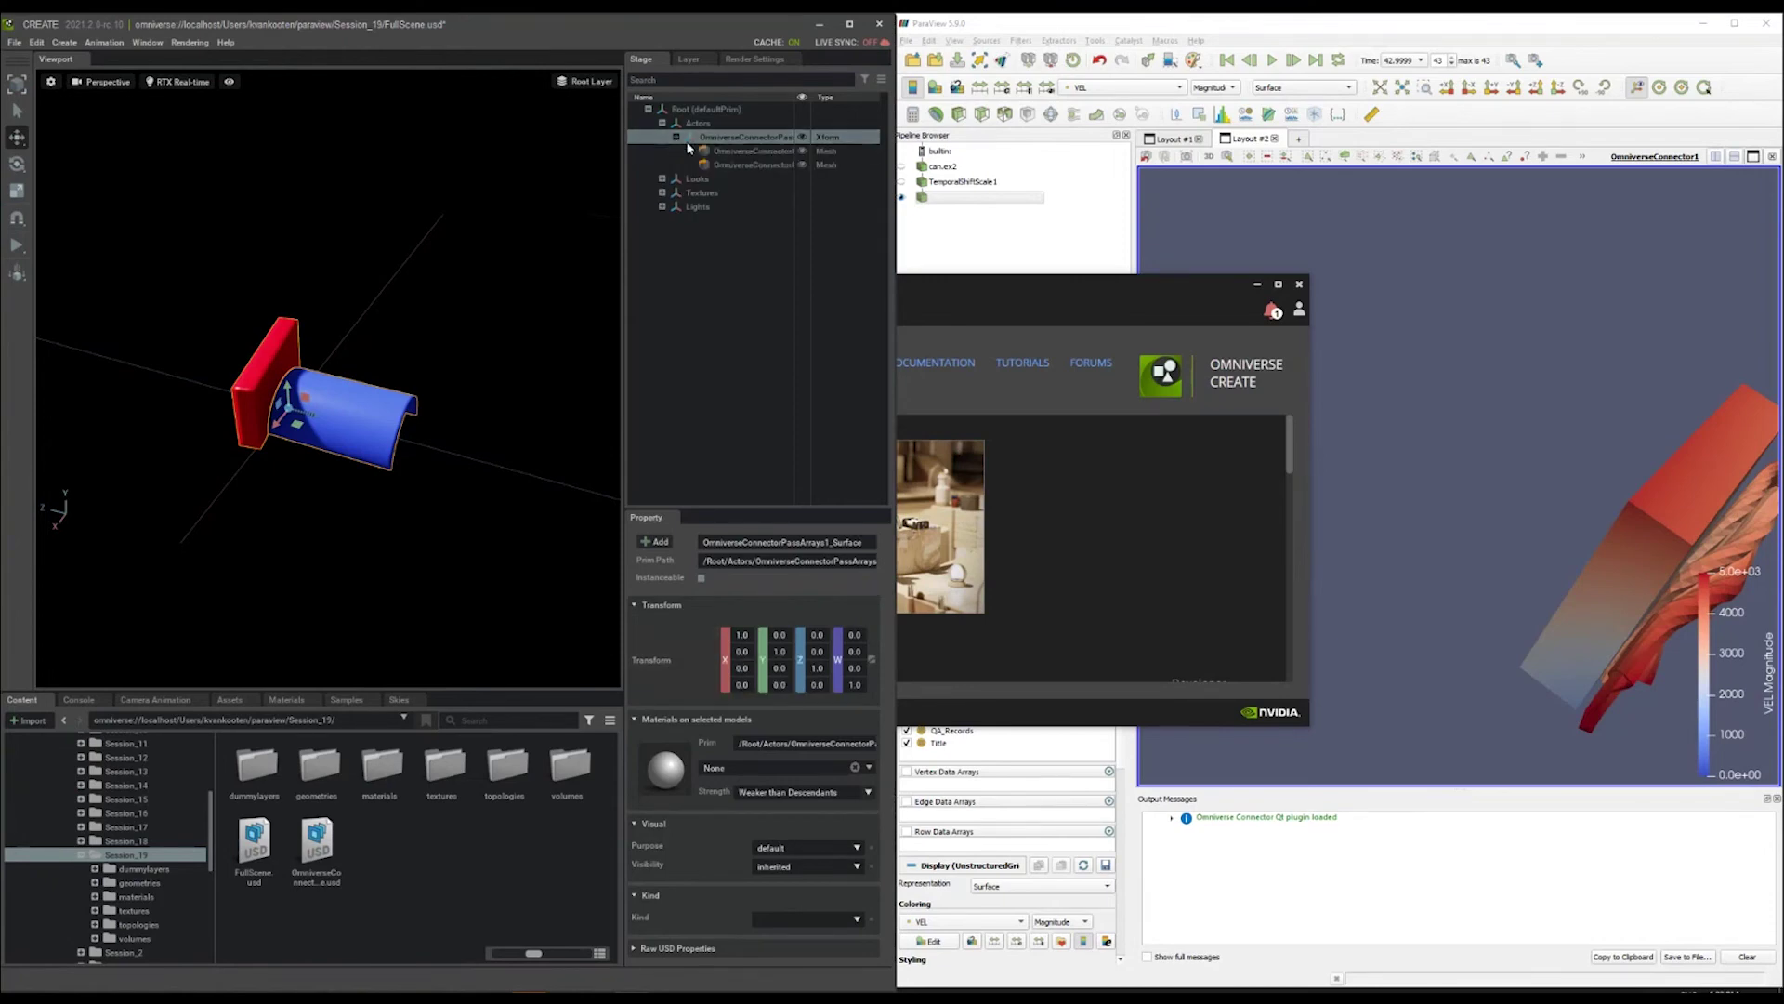
left_click(735, 153)
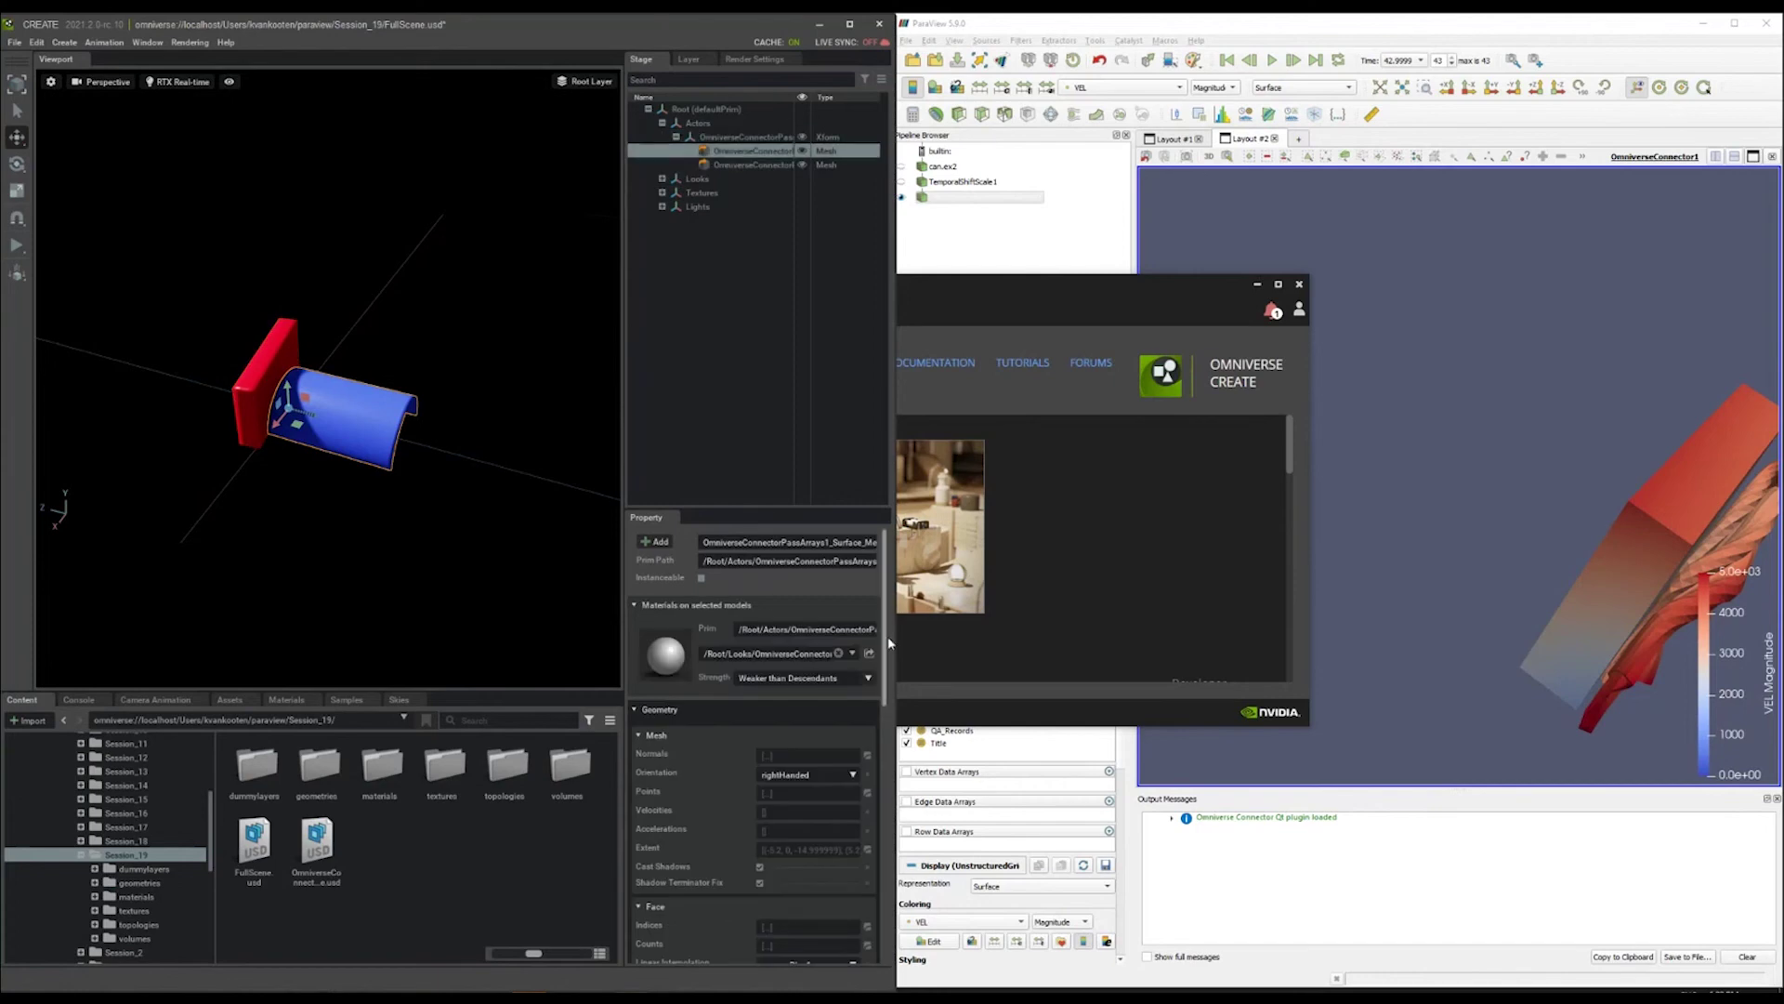
left_click_drag(886, 629, 884, 899)
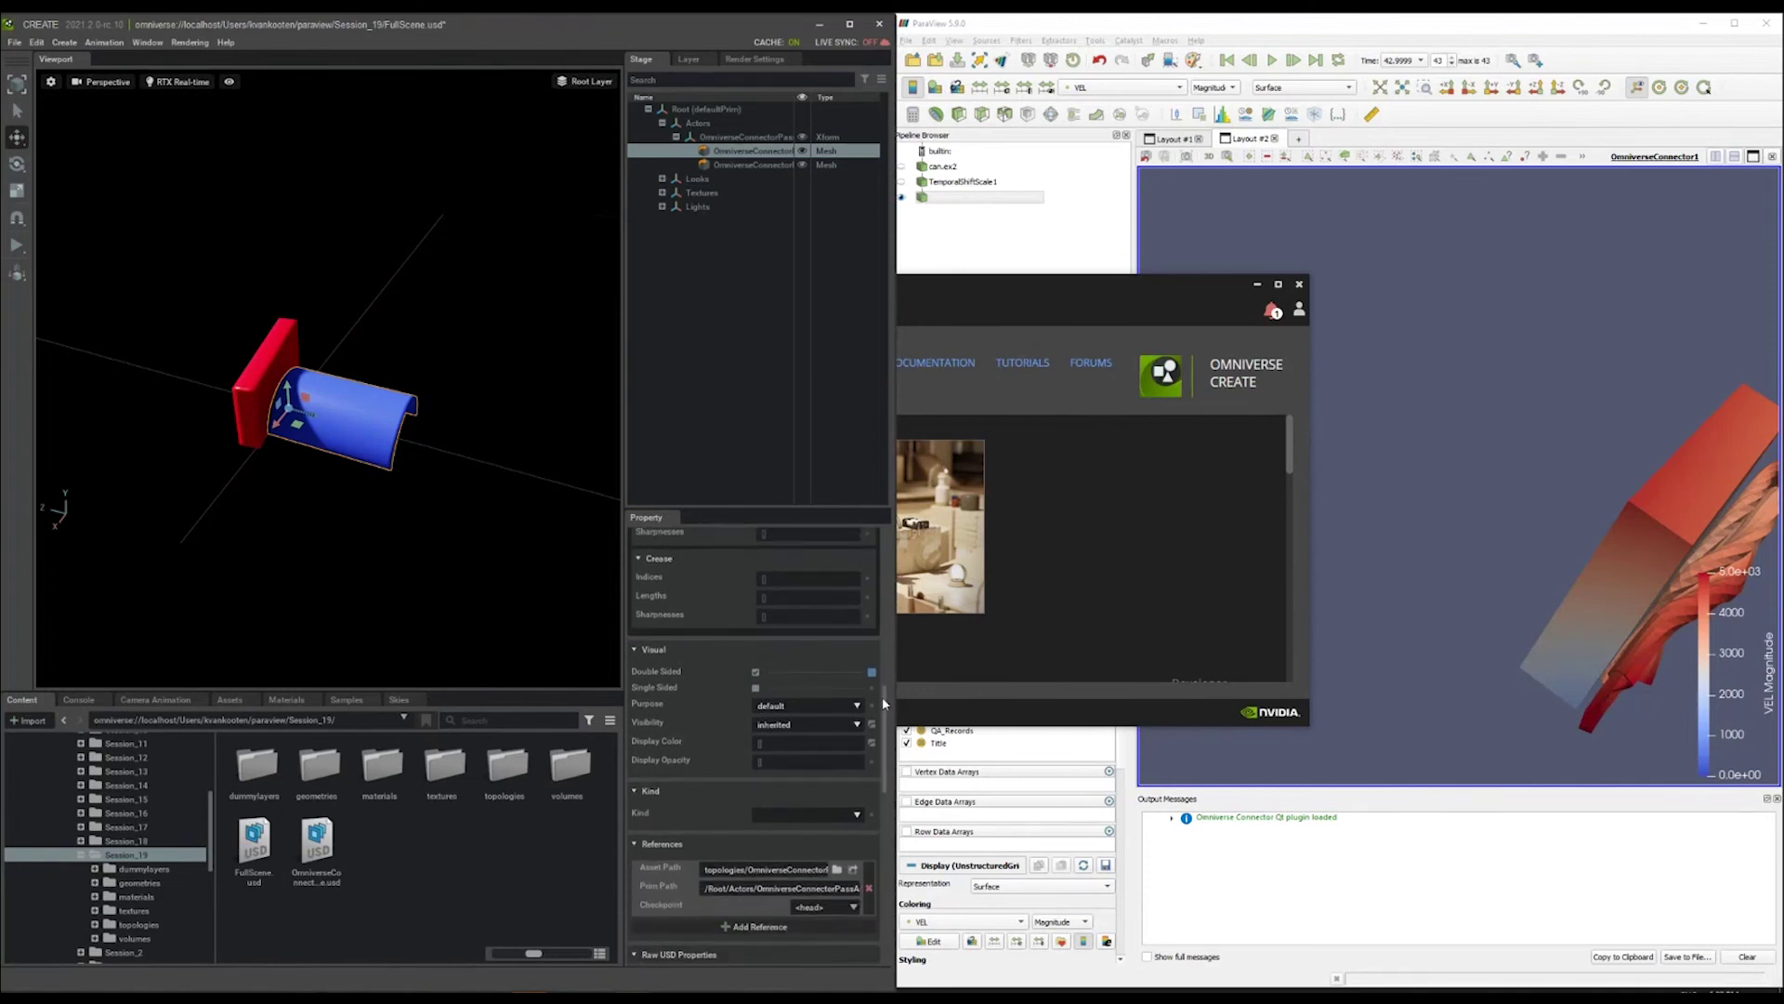
left_click_drag(883, 695, 876, 875)
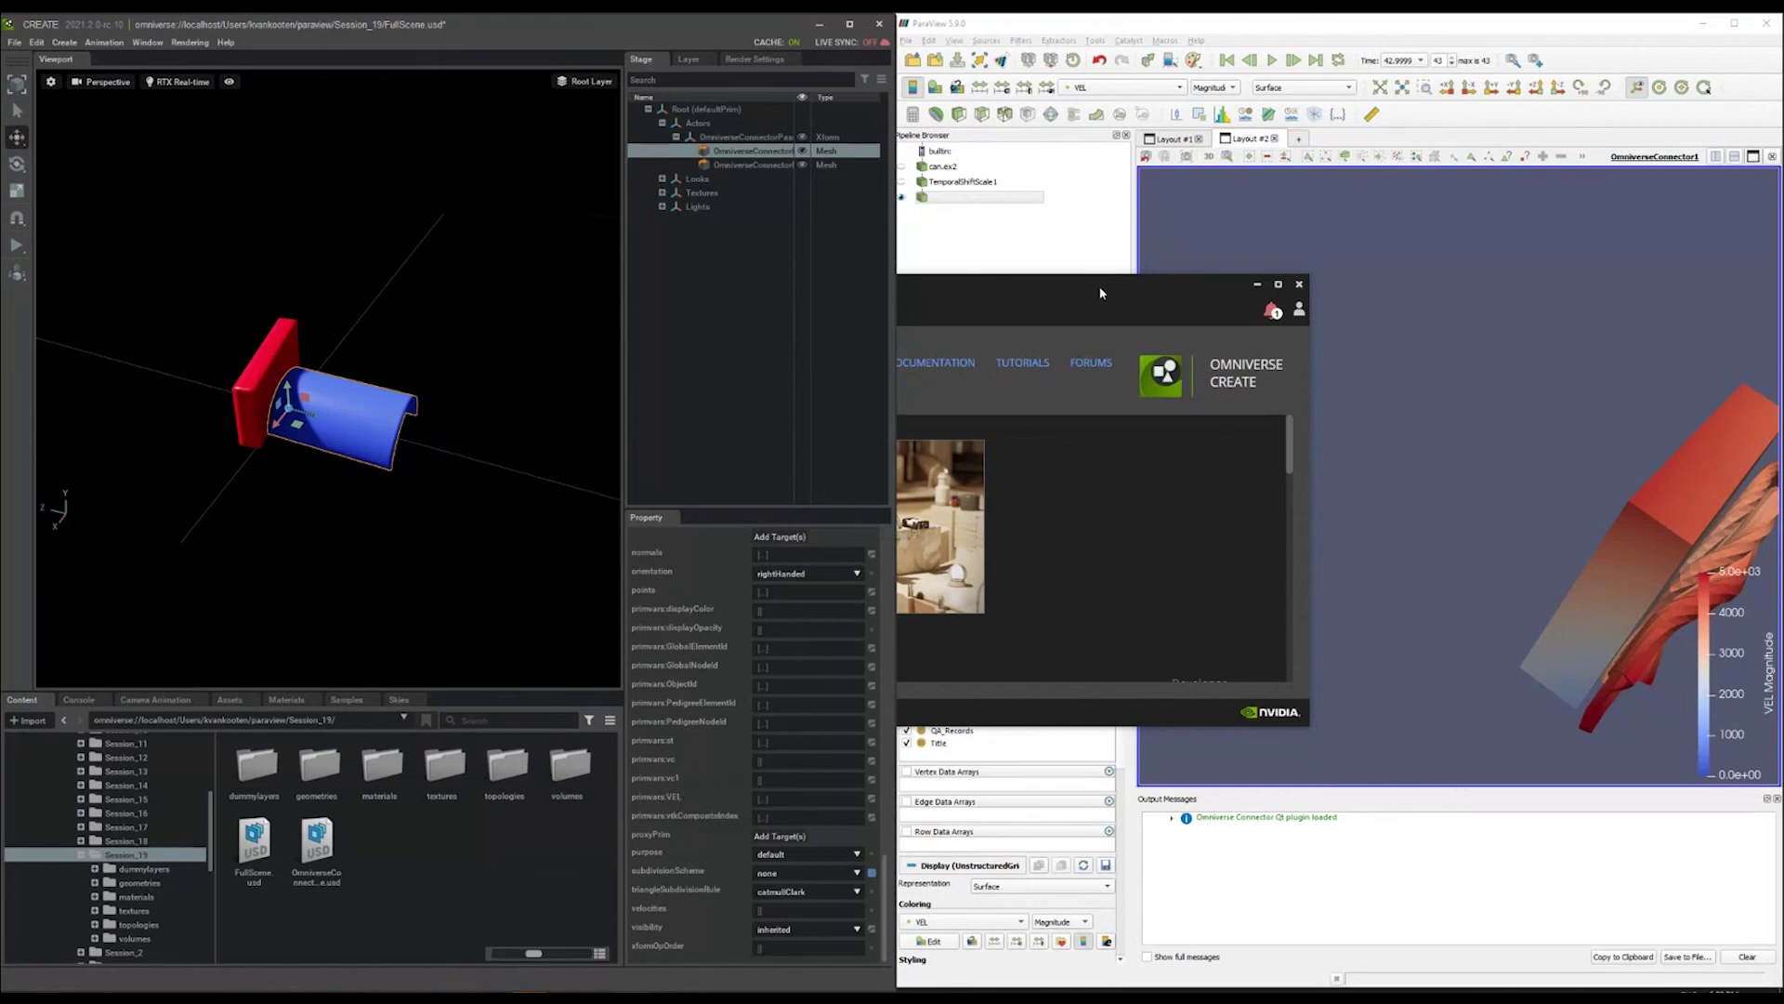
Bring the ParaView window back to the front.
left_click(1342, 232)
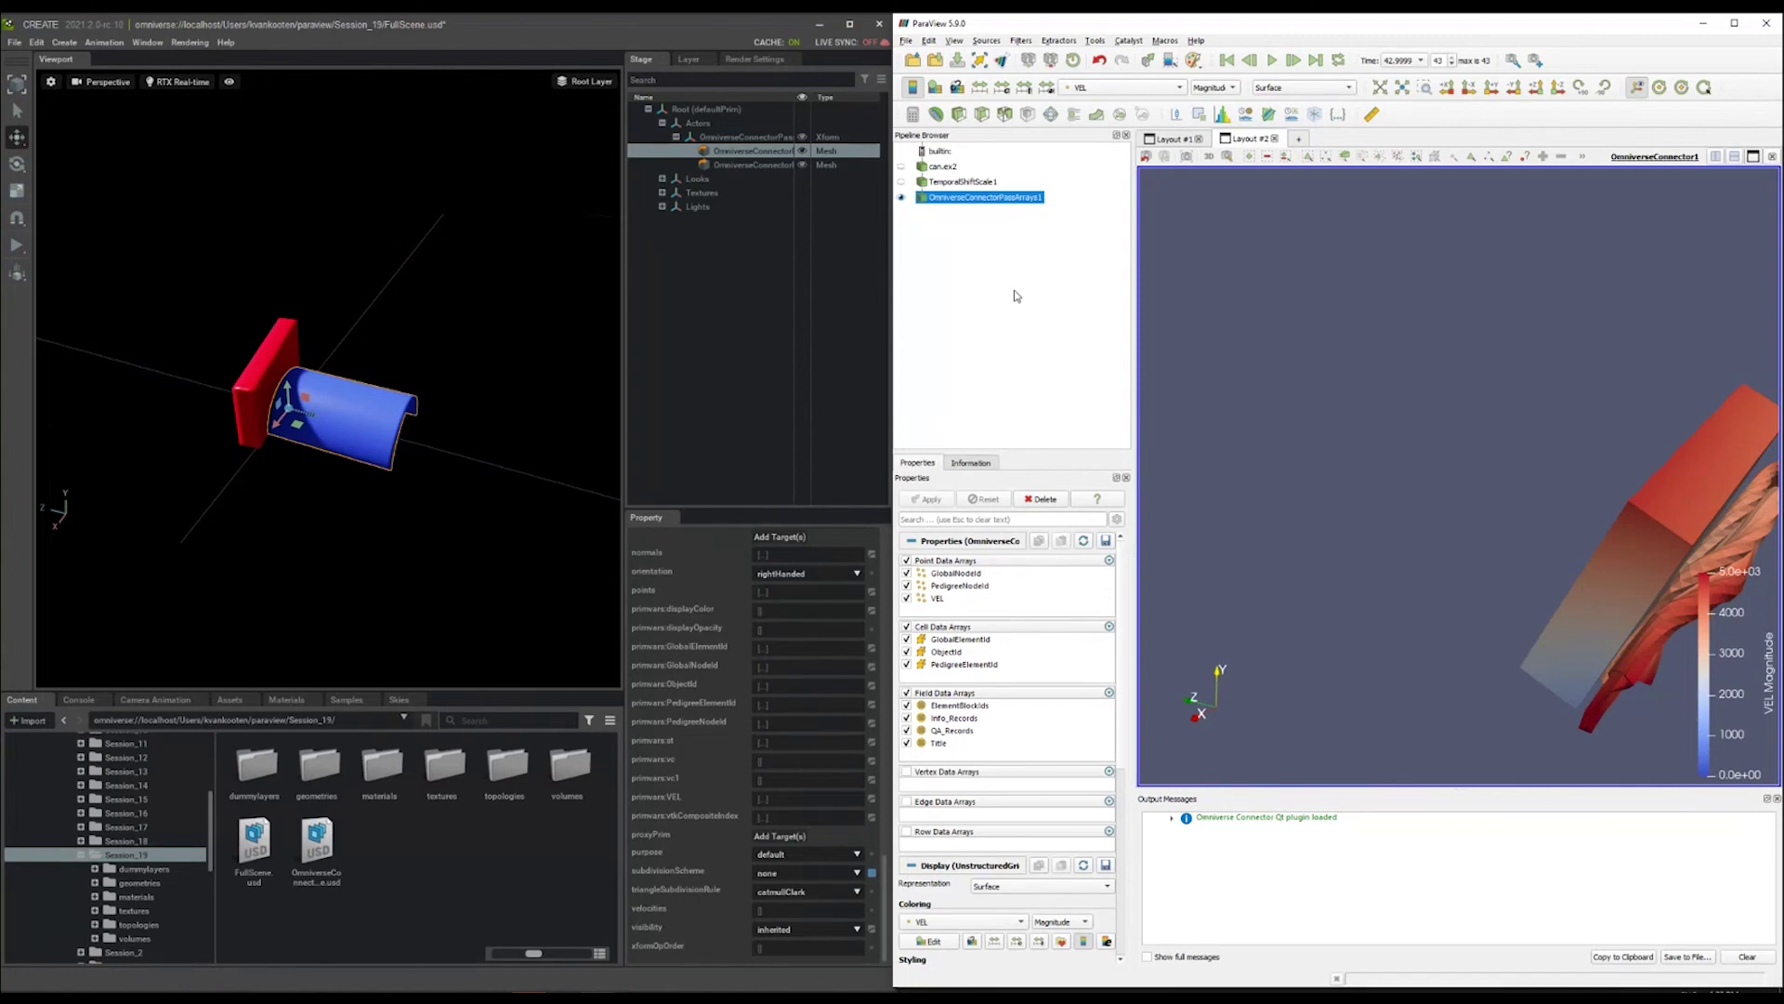
Add the Omniverse Connector Temporal Arrays filter after Pass Arrays and review its properties.
left_click(1020, 40)
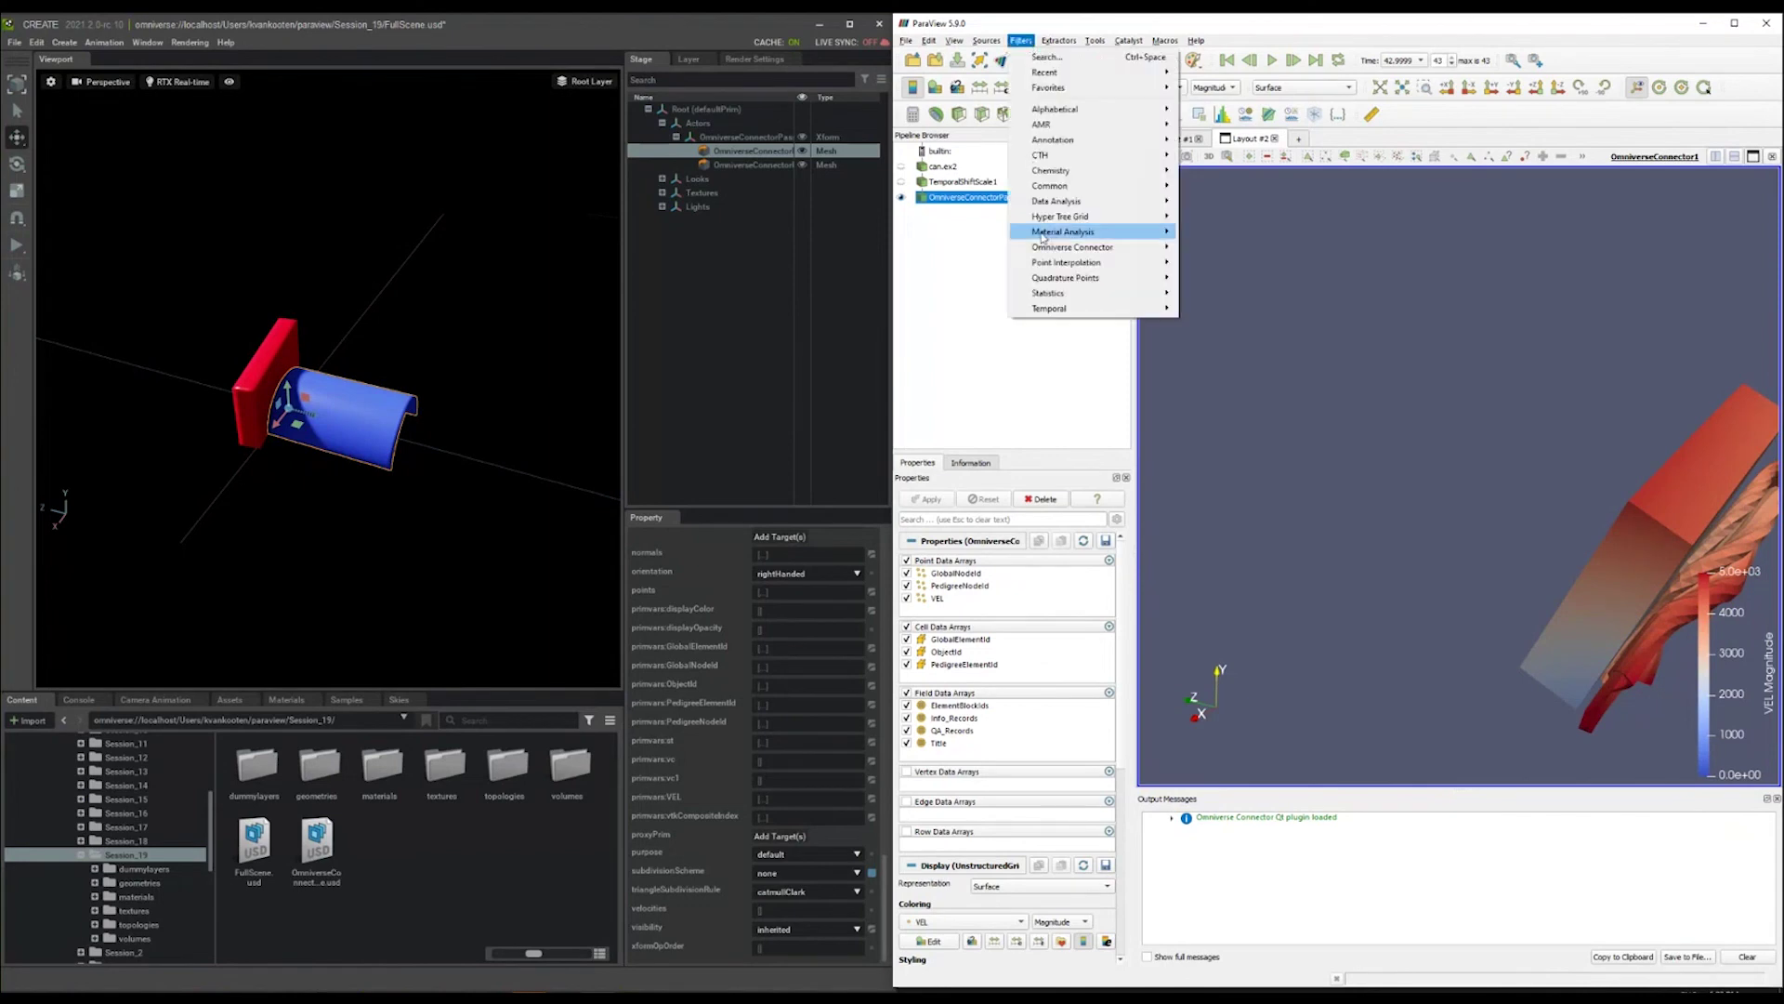
mouse_move(1043, 247)
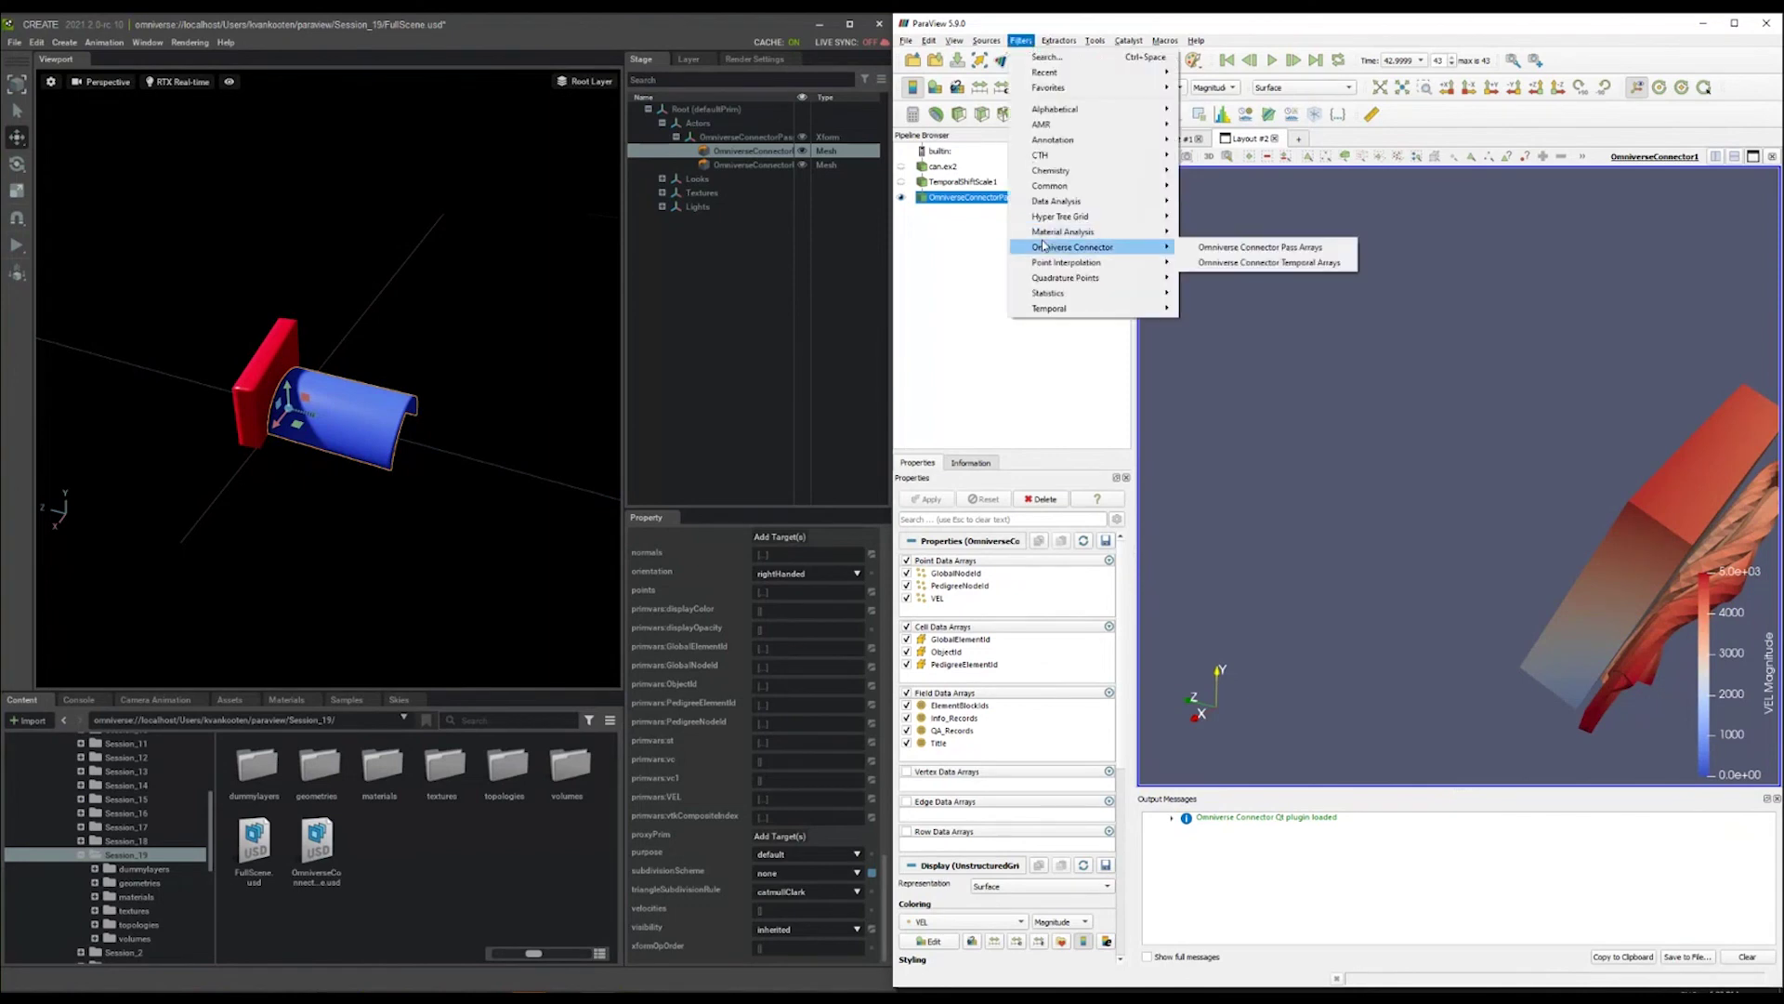
left_click(1310, 263)
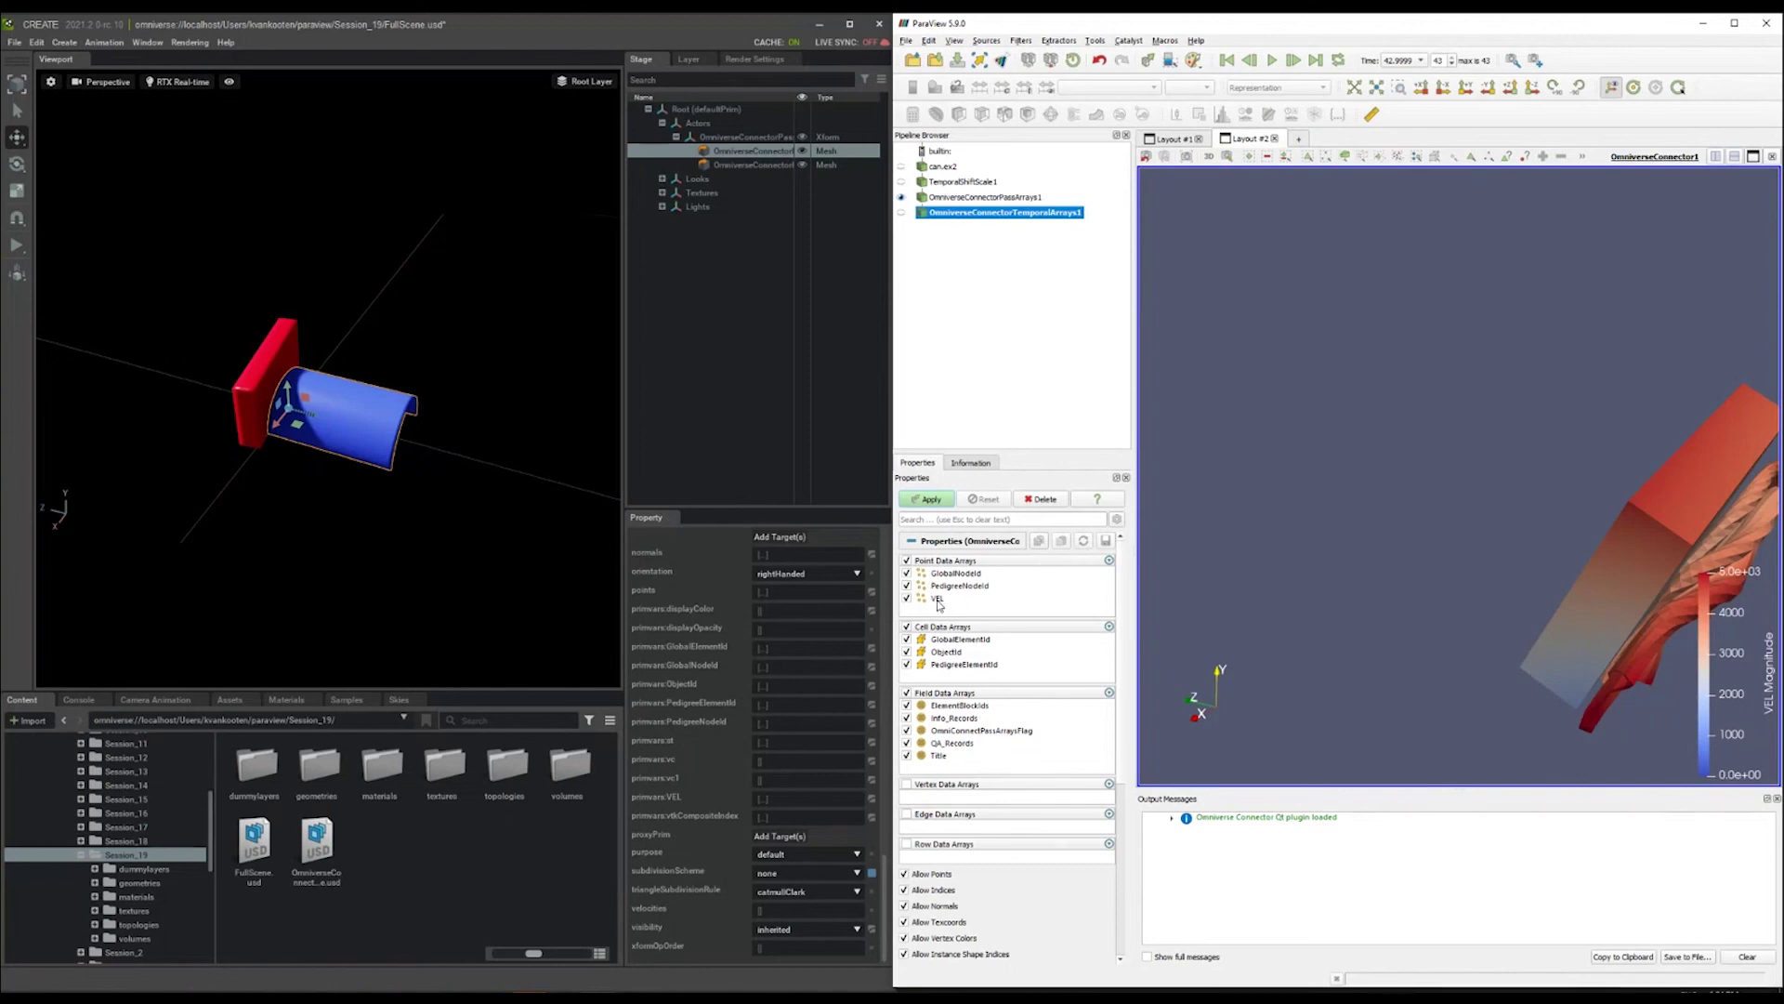
scroll(1051, 823, "down", 3)
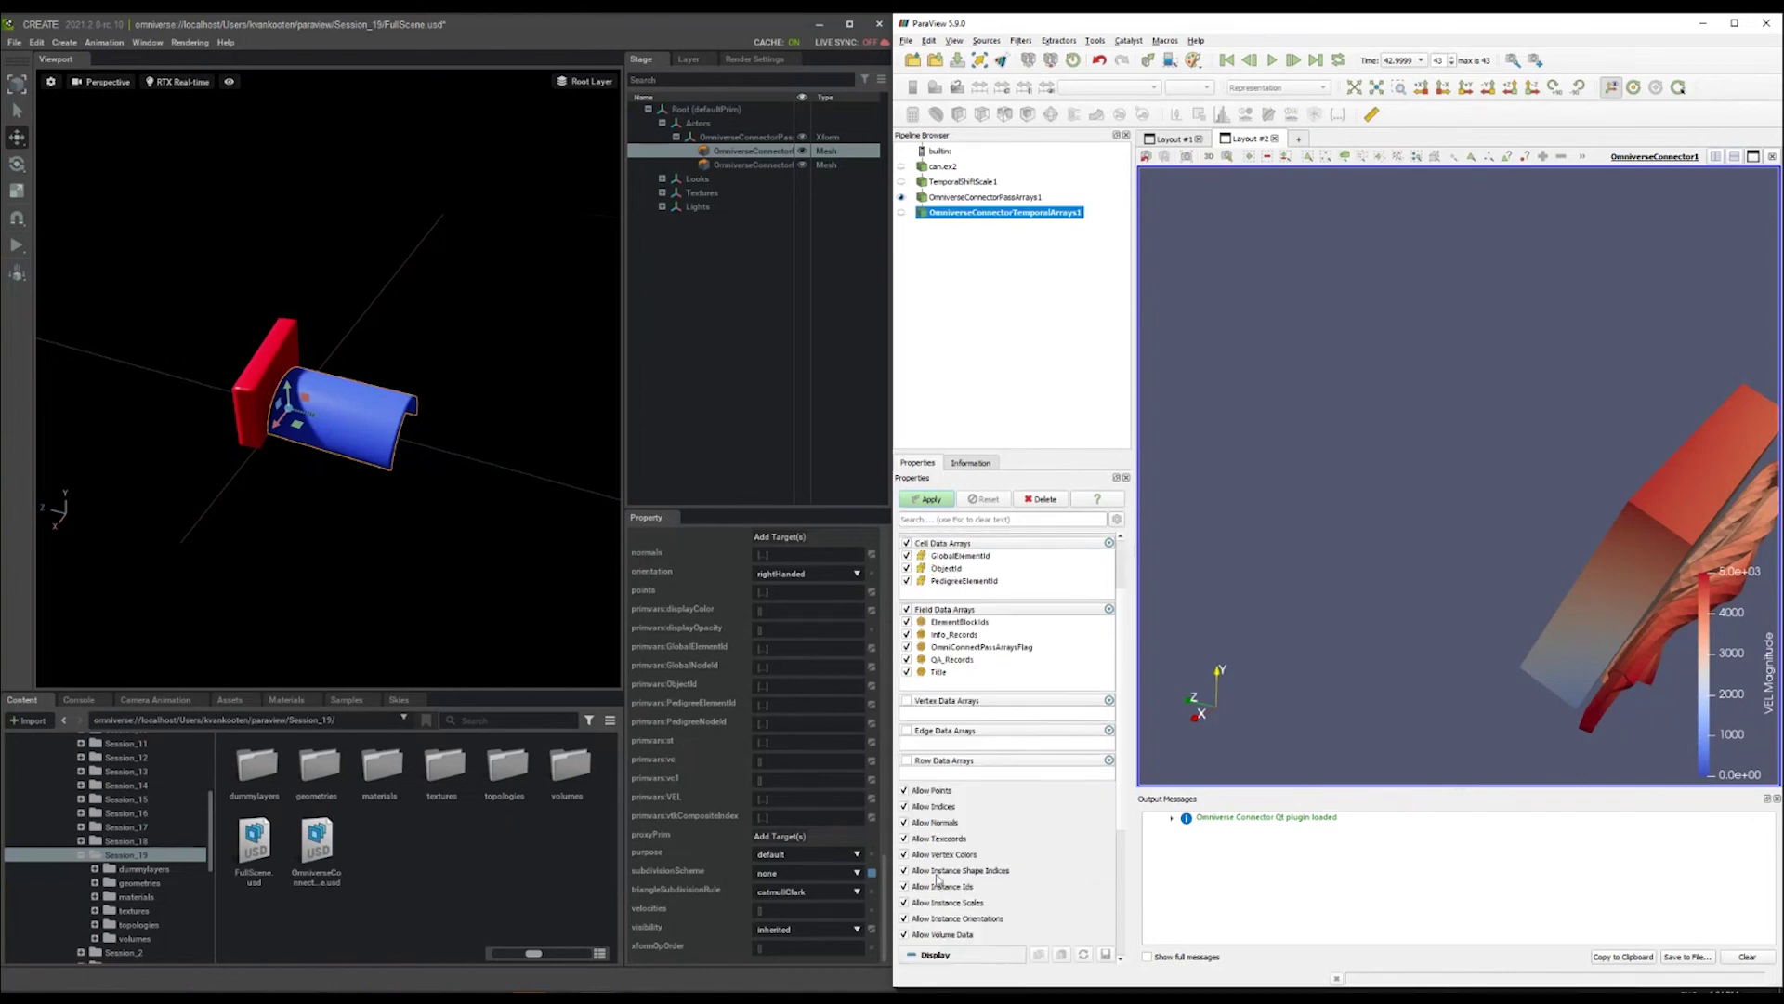